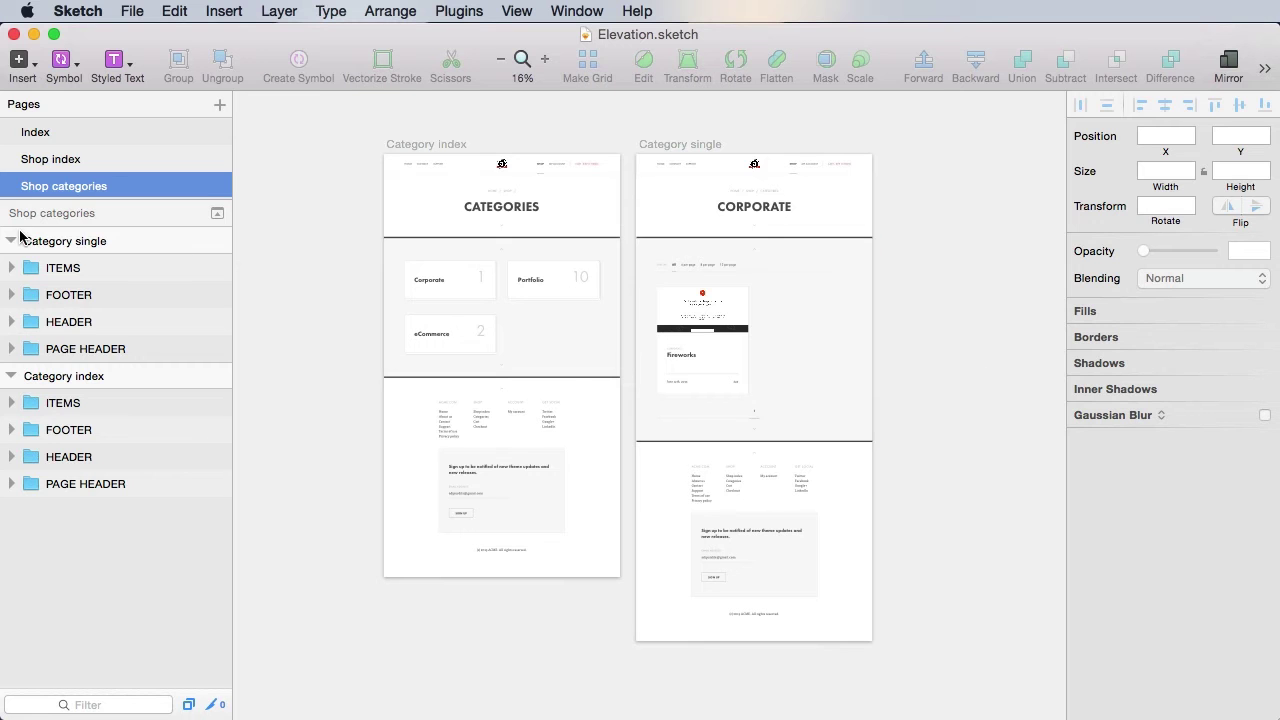
Duplicate the Shop index page, rename the copy "Shop theme single" and save the document.
left_click(70, 168)
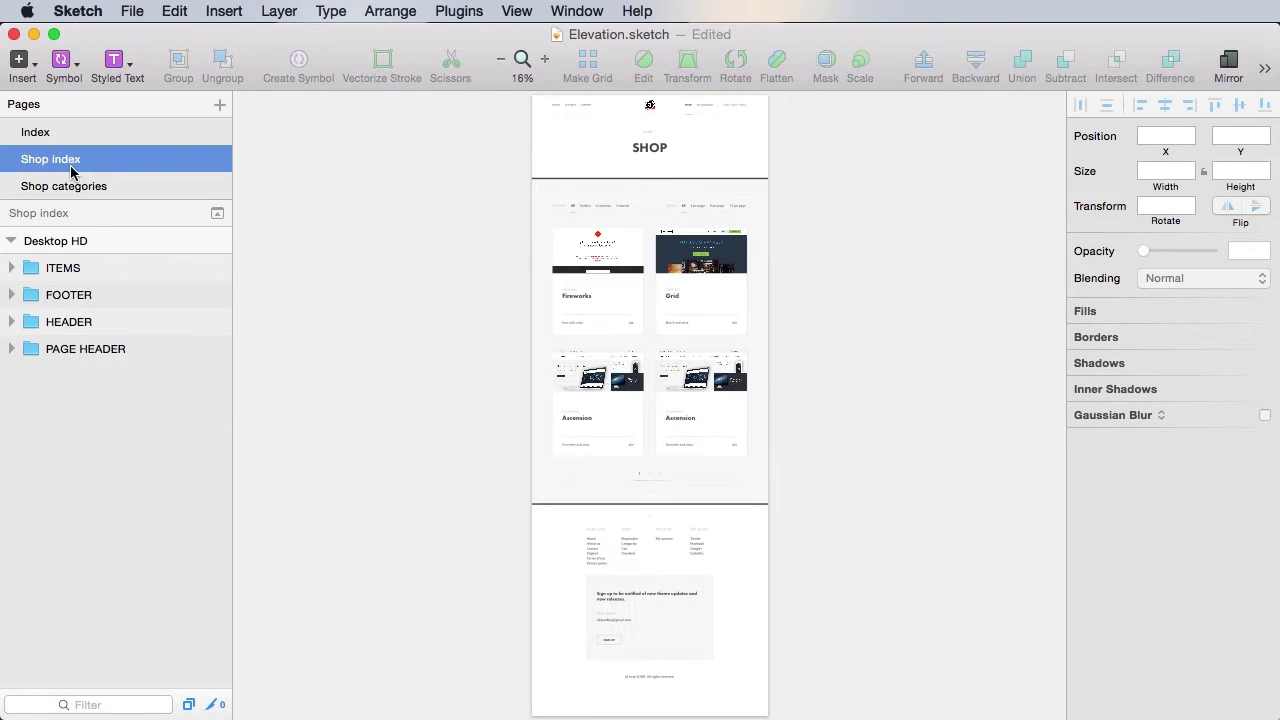
right_click(91, 168)
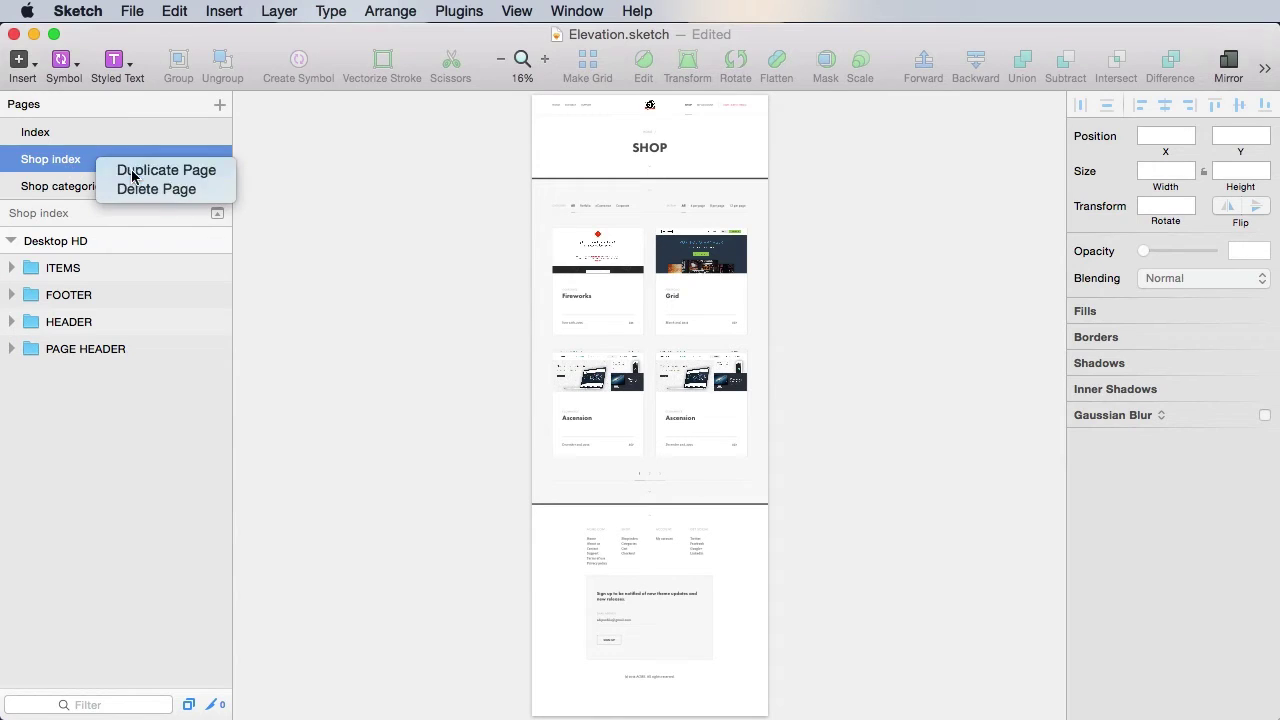
left_click(120, 169)
double_click(82, 216)
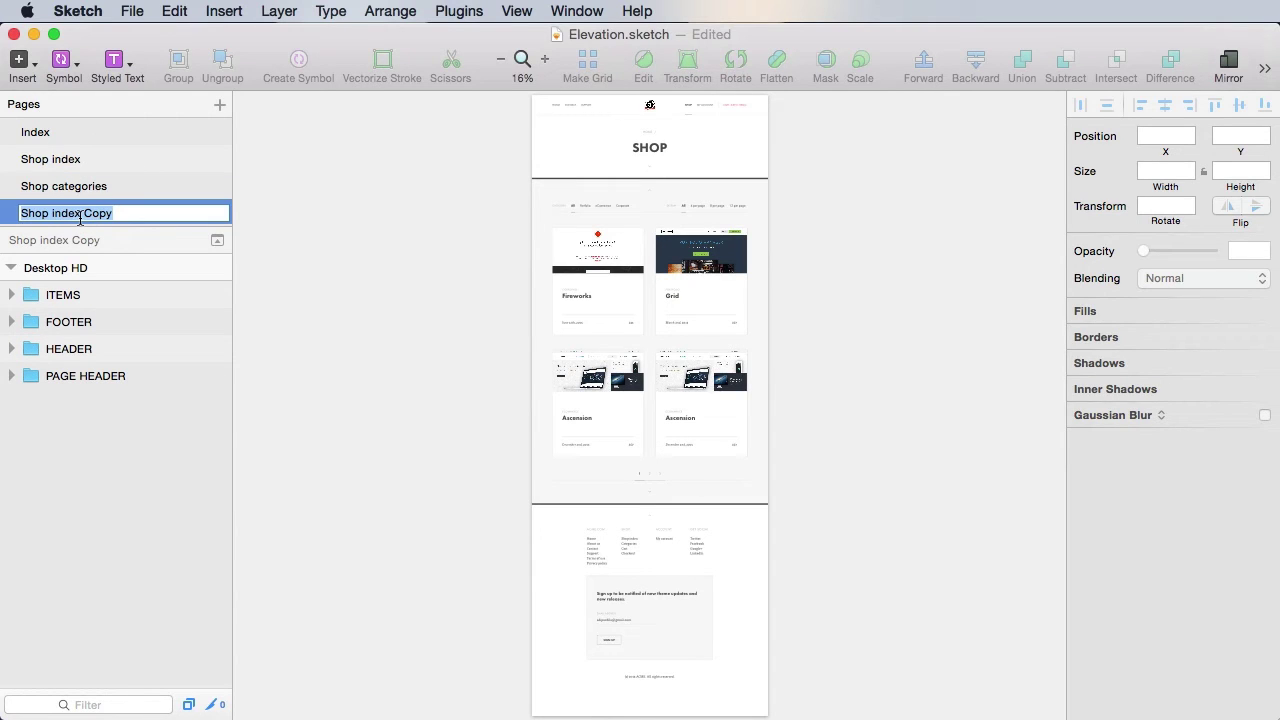
type("Shop them")
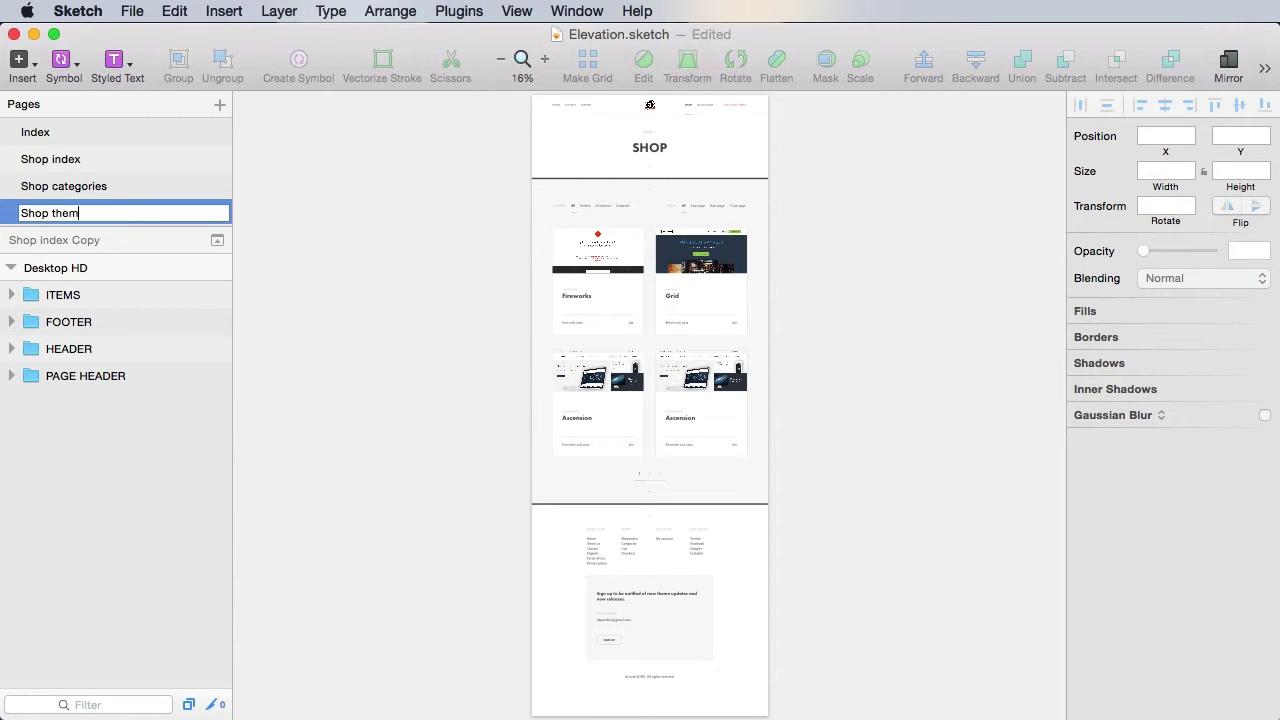
key("Return")
key("super+s")
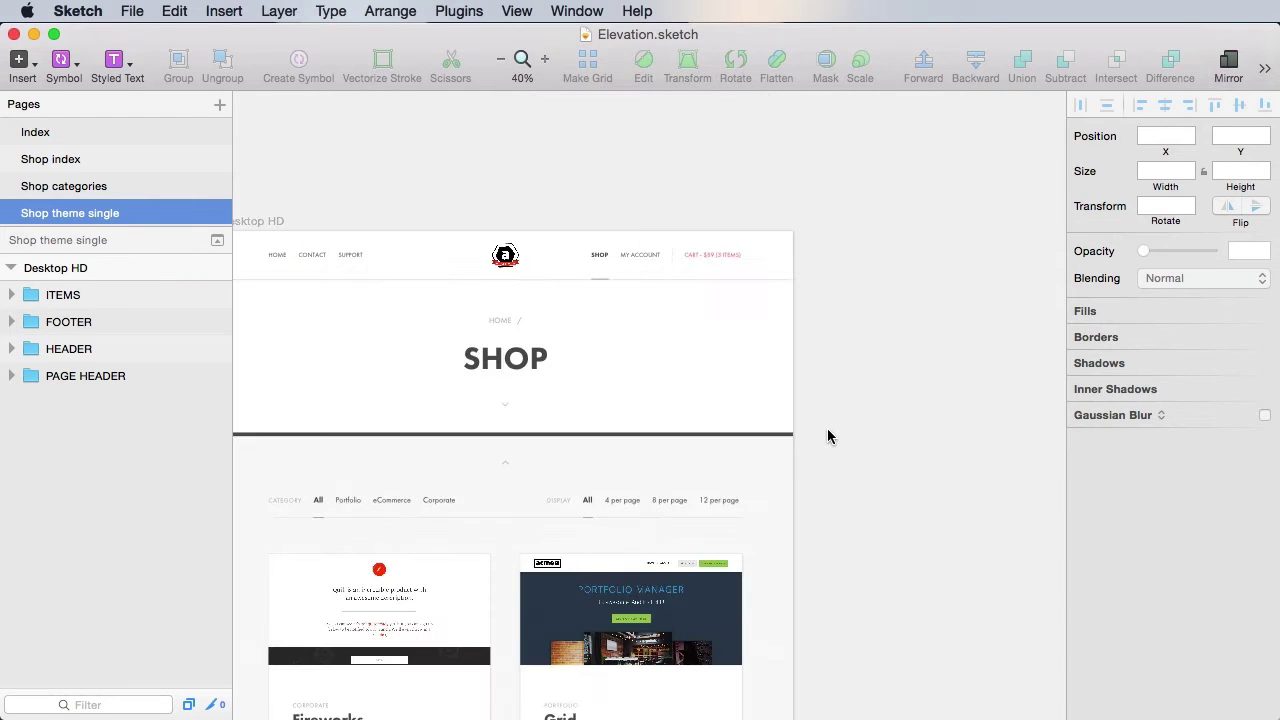
Extend the page header breadcrumb to read "HOME / SHOP / CATEGORIES / CORPORATE /".
left_click_drag(853, 443, 967, 381)
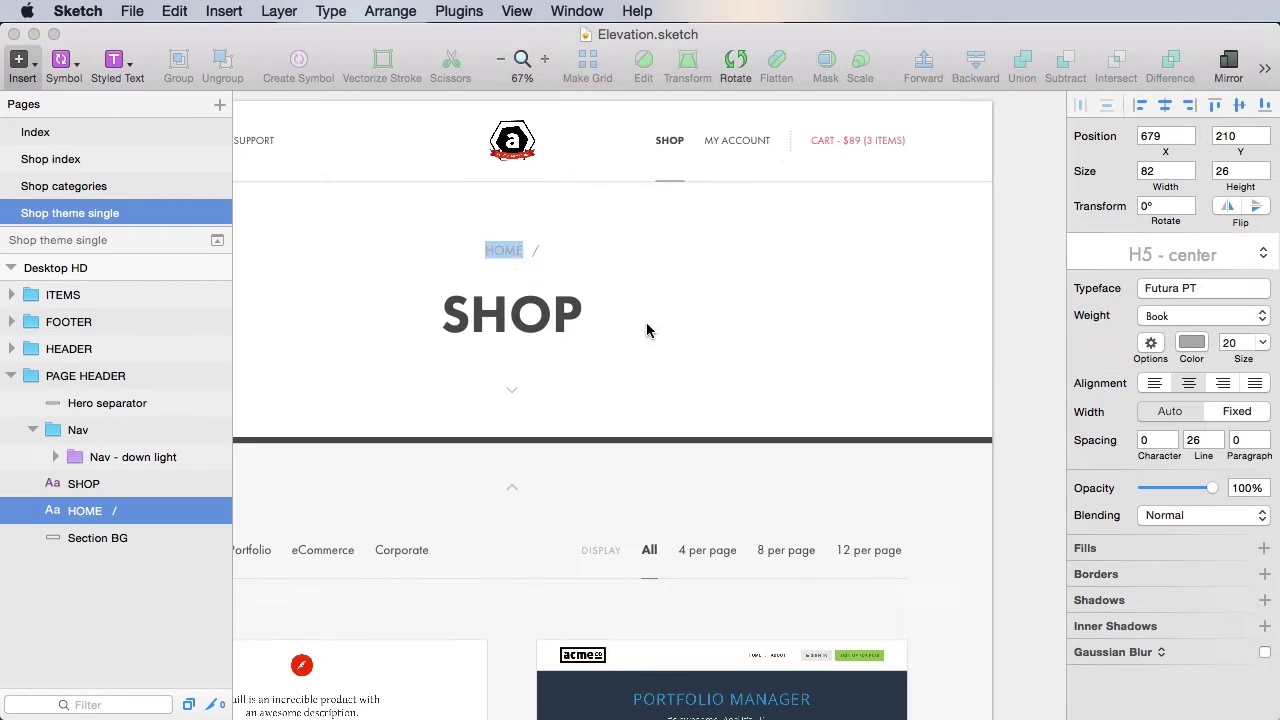
key("Right")
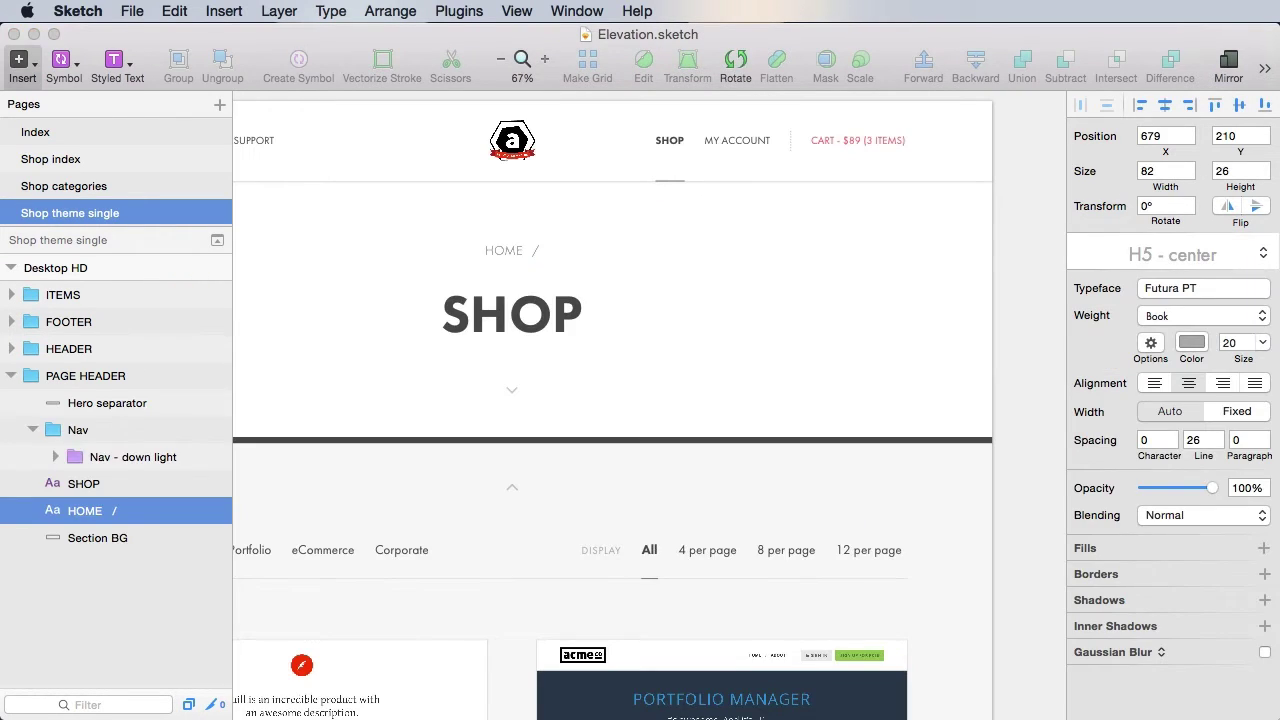
key("shift+End")
key("super+c")
key("Right")
type("SHOP   /   CATEGORIES   /   CORPORATE")
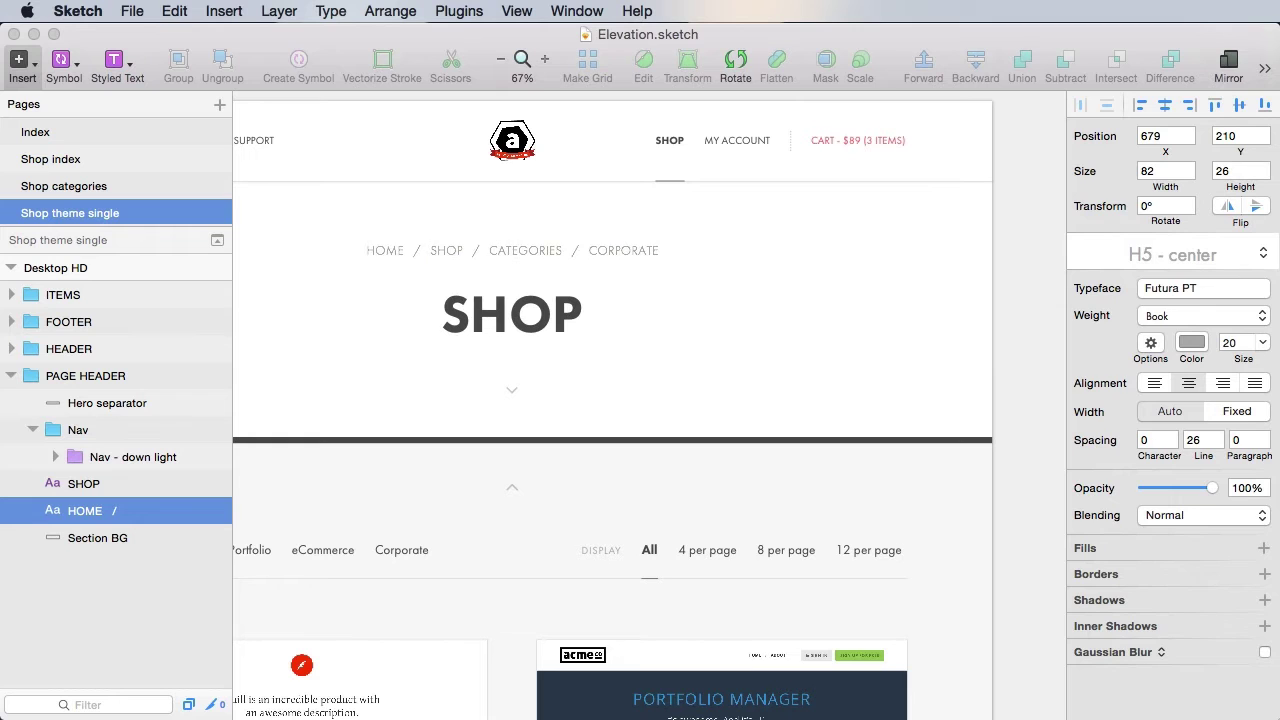
type("   /")
Replace the large SHOP heading in the page header with "FIREWORKS".
double_click(540, 320)
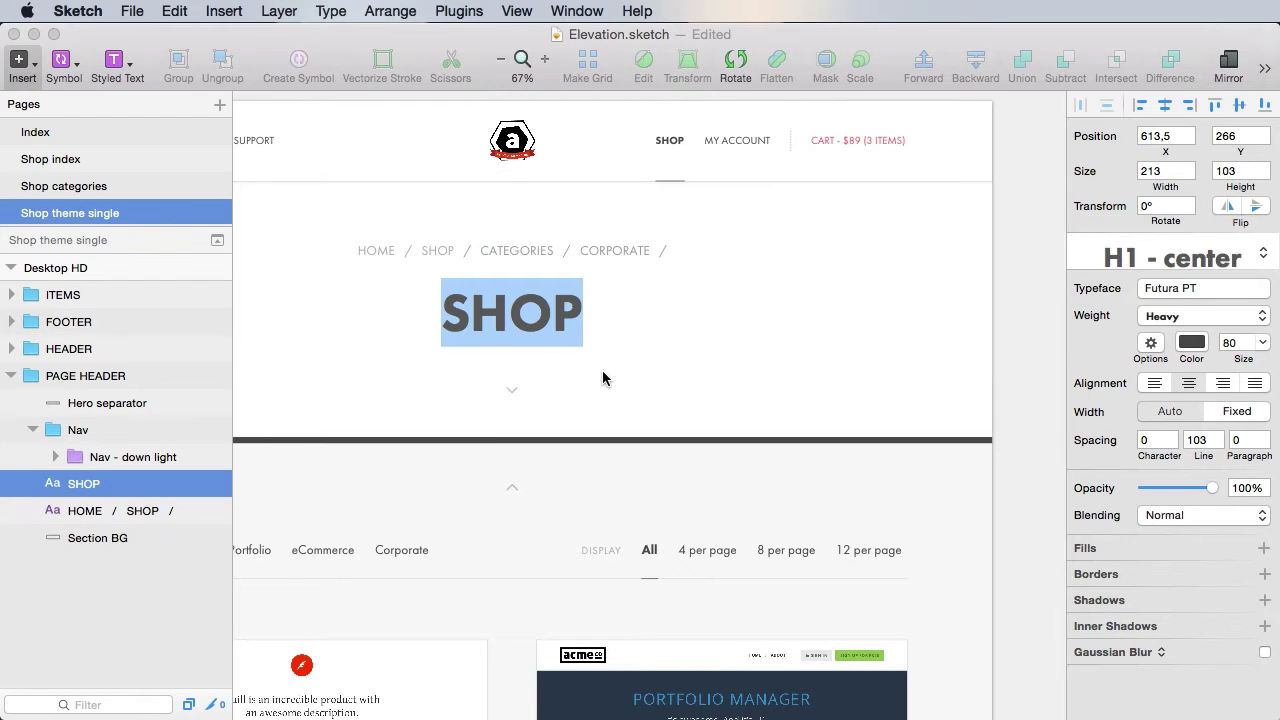
type("FIREWORKD")
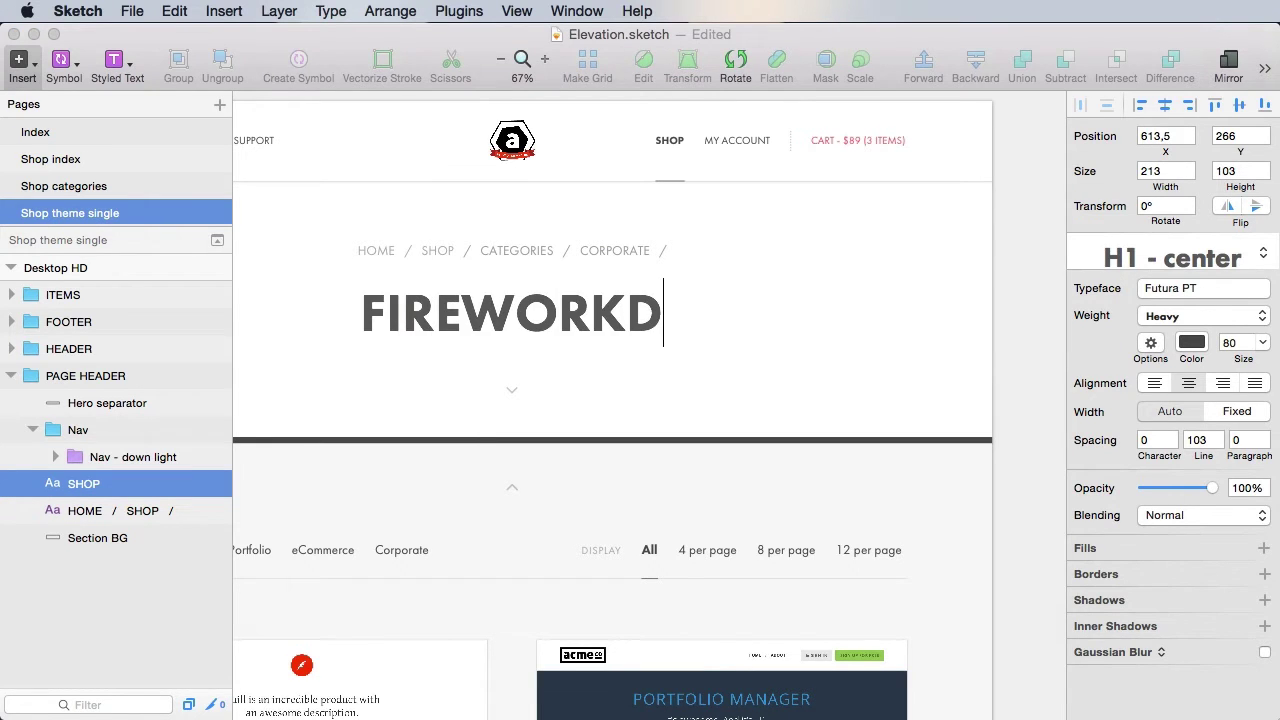
key("BackSpace")
type("S")
left_click(1029, 320)
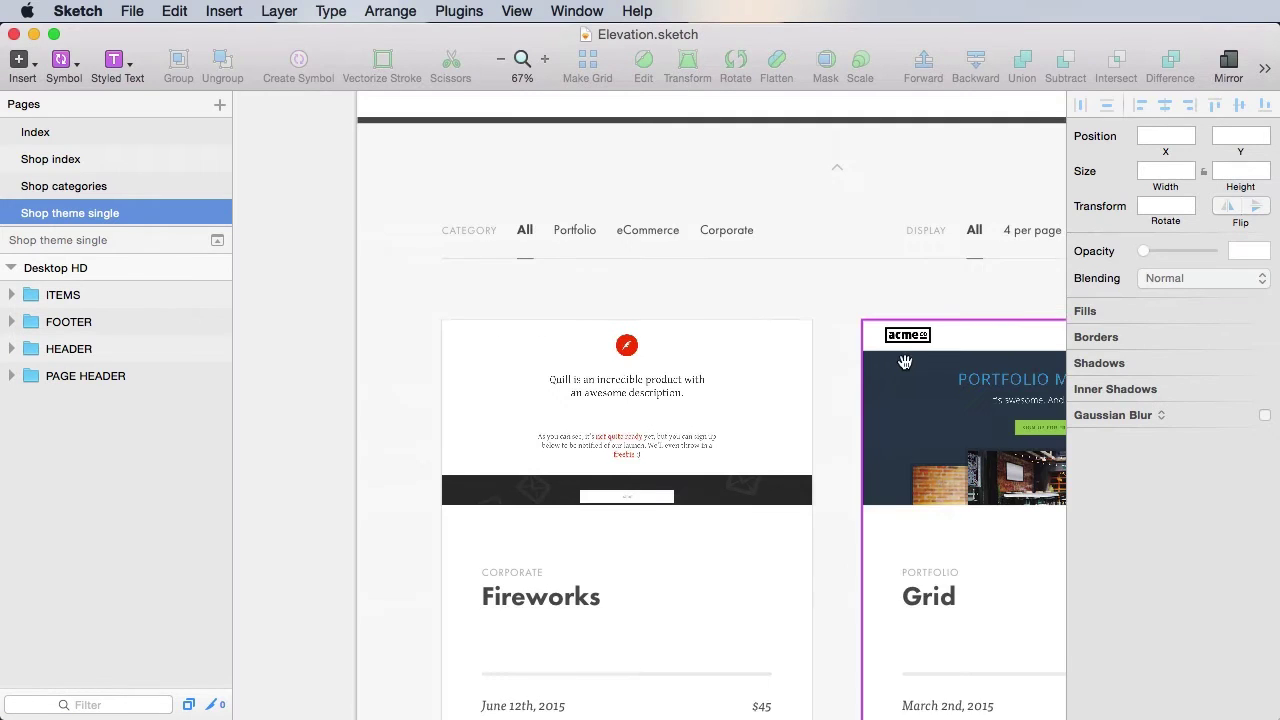
Rename the Desktop HD artboard "Description tab" and save the document.
left_click_drag(905, 363, 844, 354)
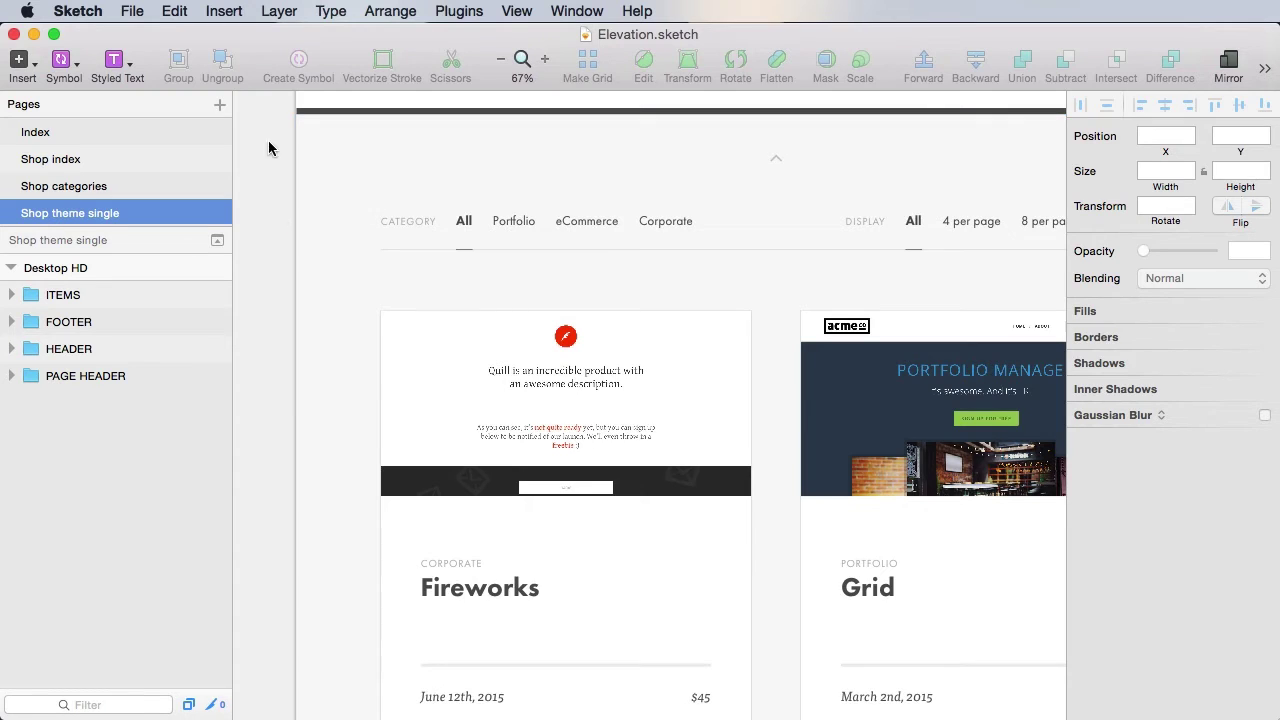
scroll(414, 220, "up", 10)
left_click(333, 305)
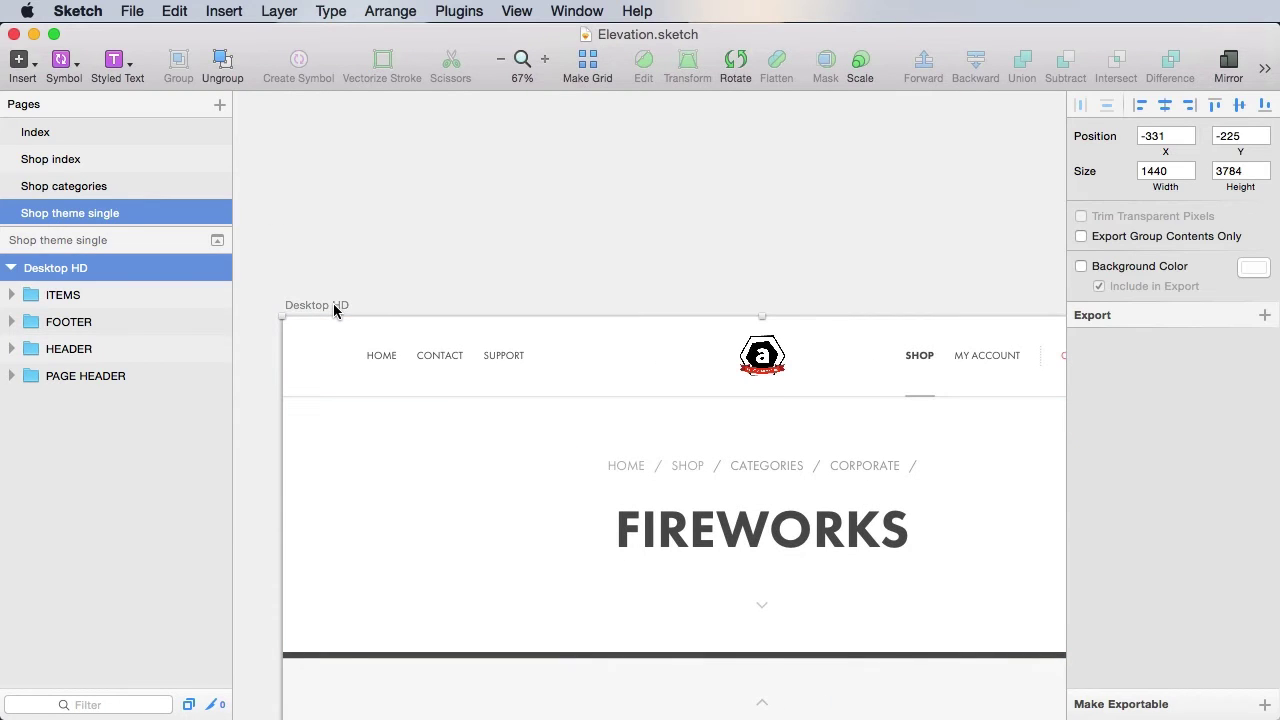
left_click(383, 343)
left_click(329, 305)
double_click(74, 270)
type("Description tab")
key("Return")
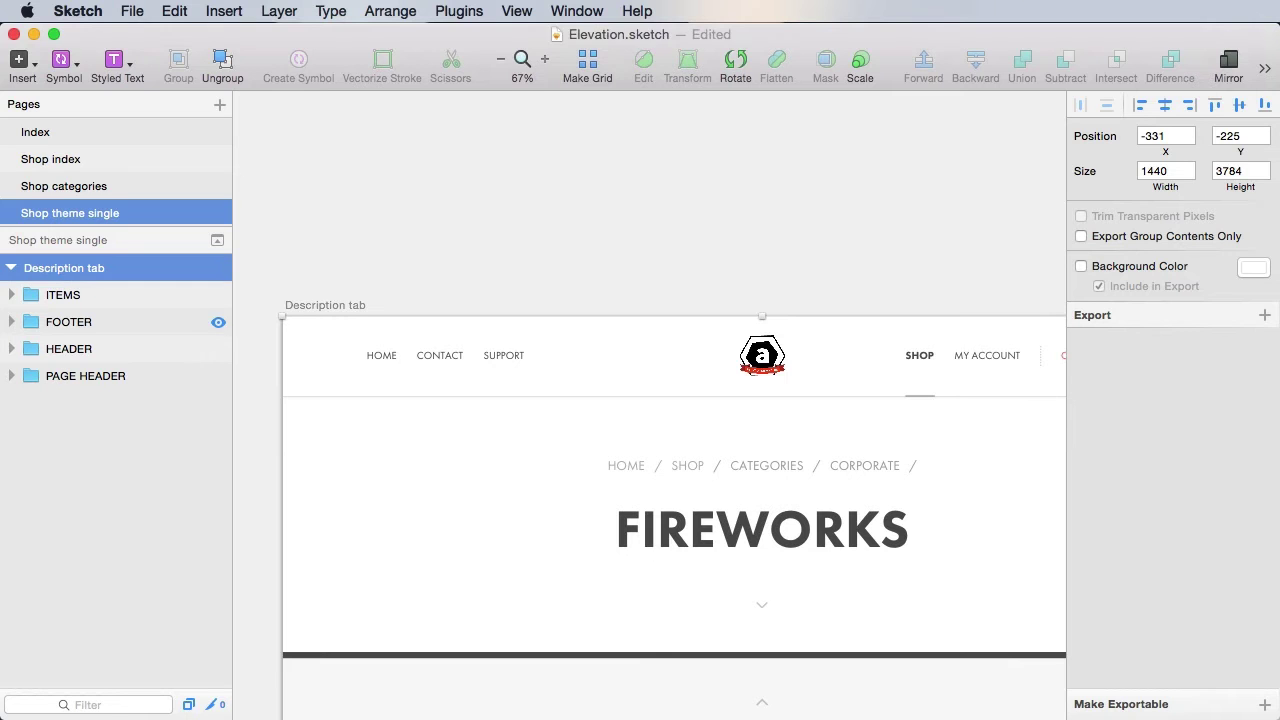
key("super+s")
Delete the Display modes and Pagination groups from the ITEMS group.
left_click(612, 261)
left_click_drag(860, 631, 769, 260)
left_click_drag(777, 546, 809, 280)
mouse_move(796, 440)
left_mouse_down()
mouse_move(824, 525)
mouse_move(844, 531)
left_mouse_up()
left_click(635, 231, "super")
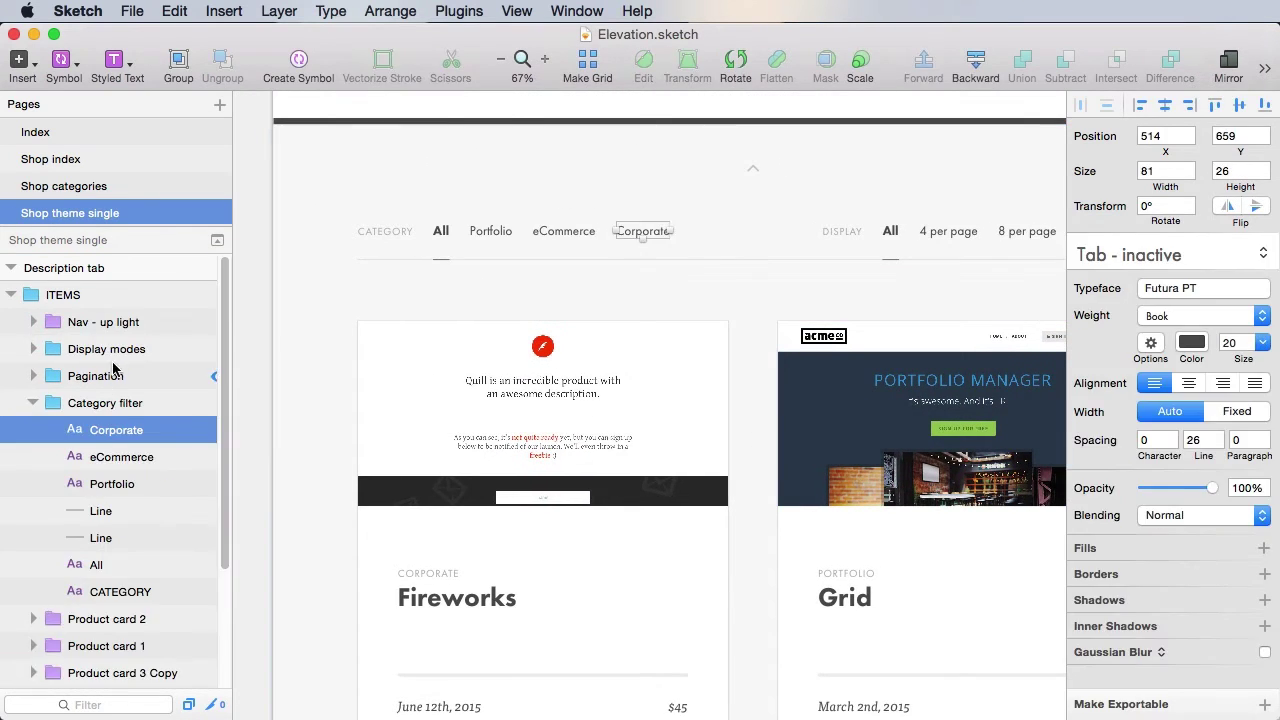
left_click(115, 350)
key("BackSpace")
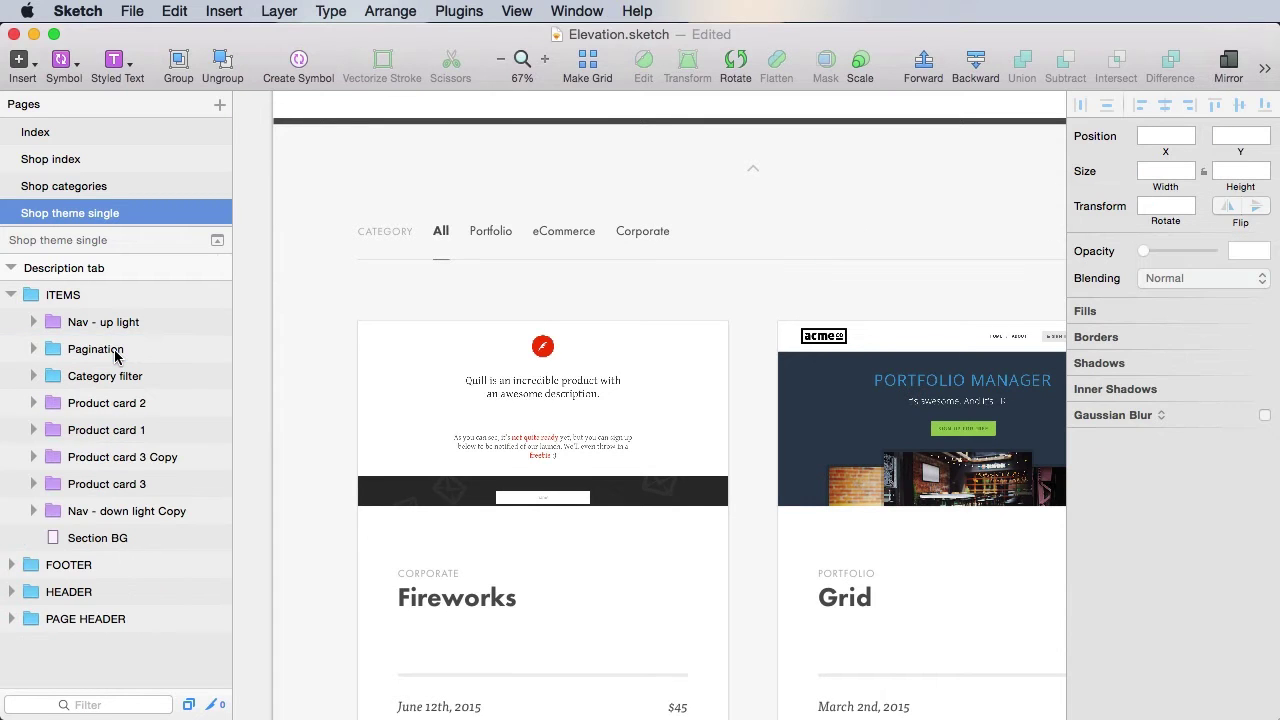
left_click(115, 350)
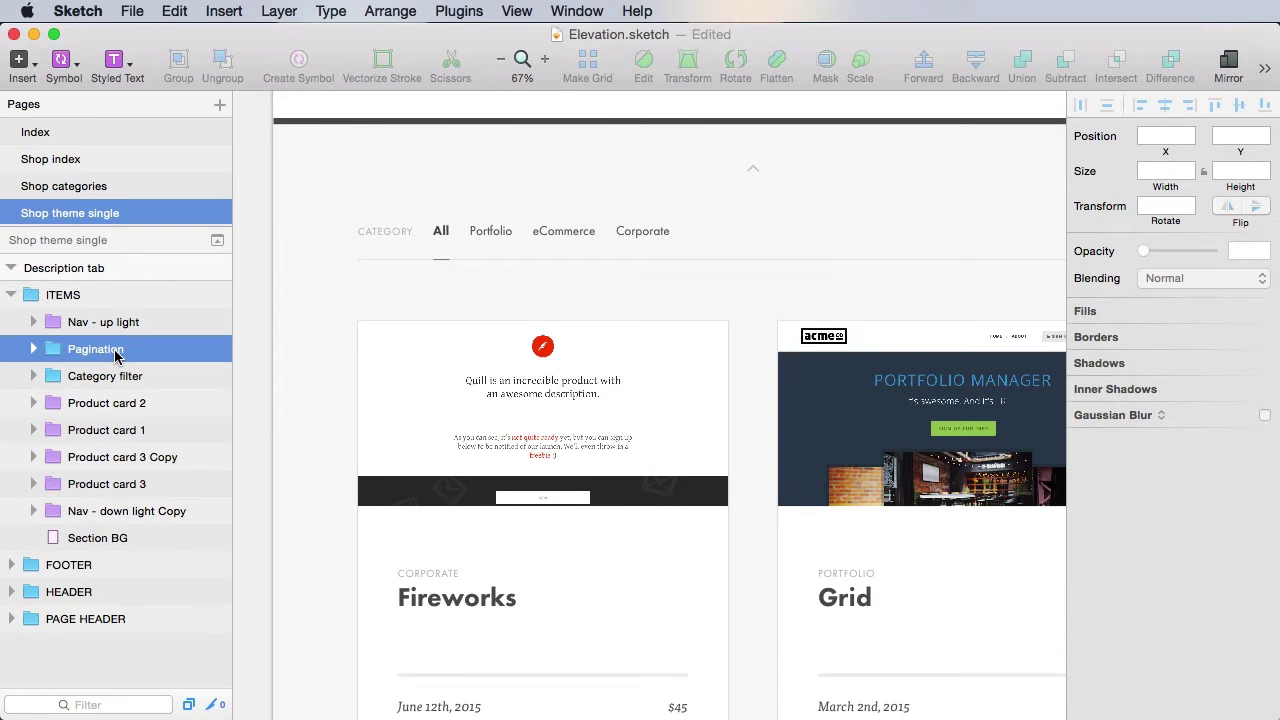
key("BackSpace")
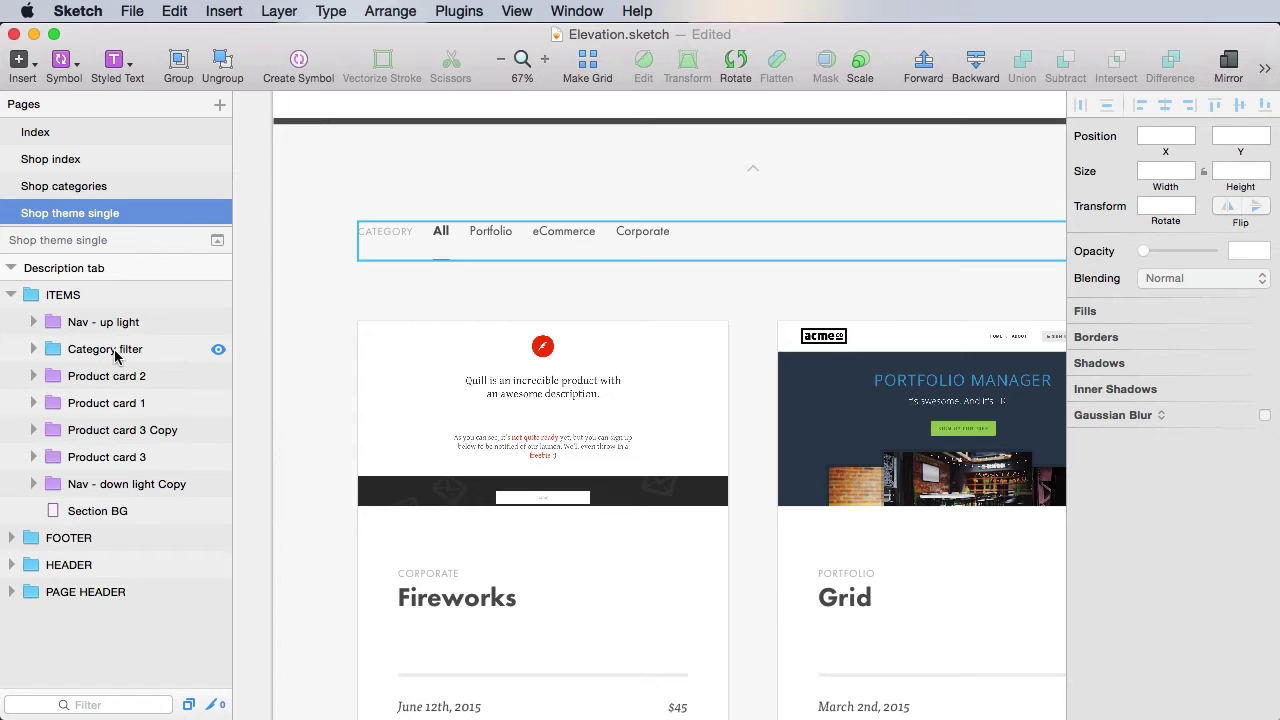
Rename the Category filter group "Tabs" and save the document.
double_click(115, 350)
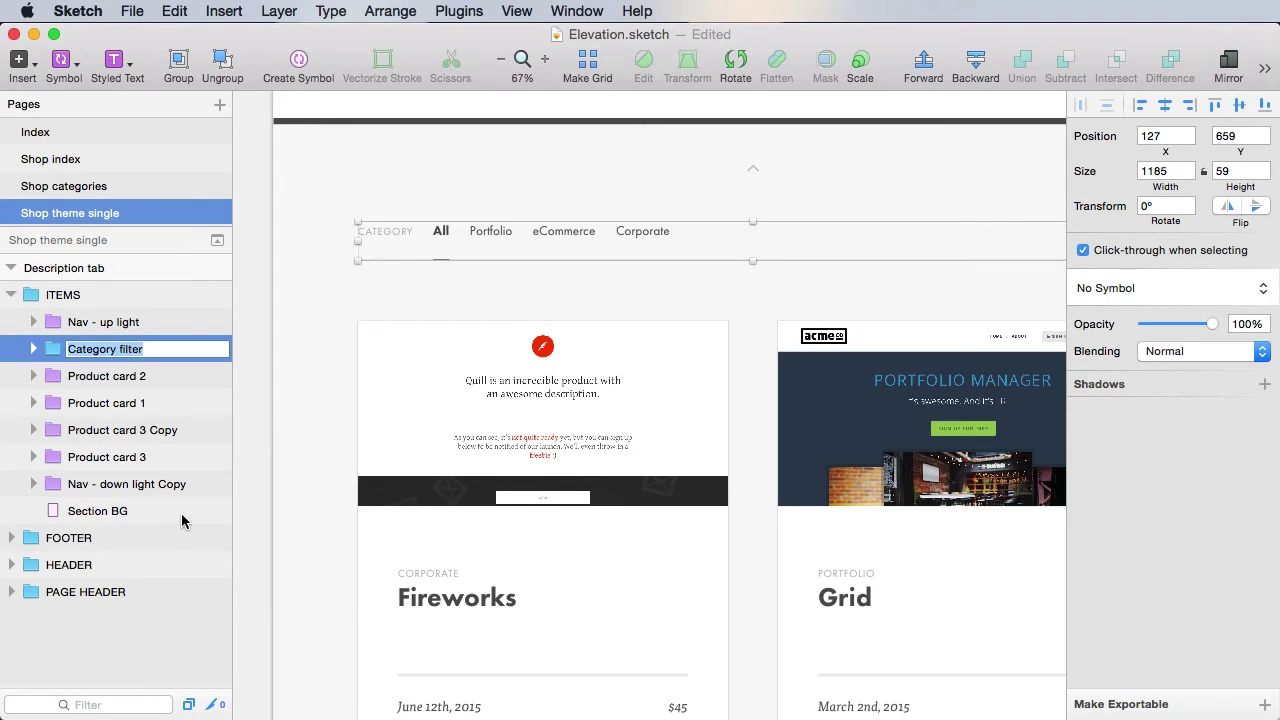
type("Tabs")
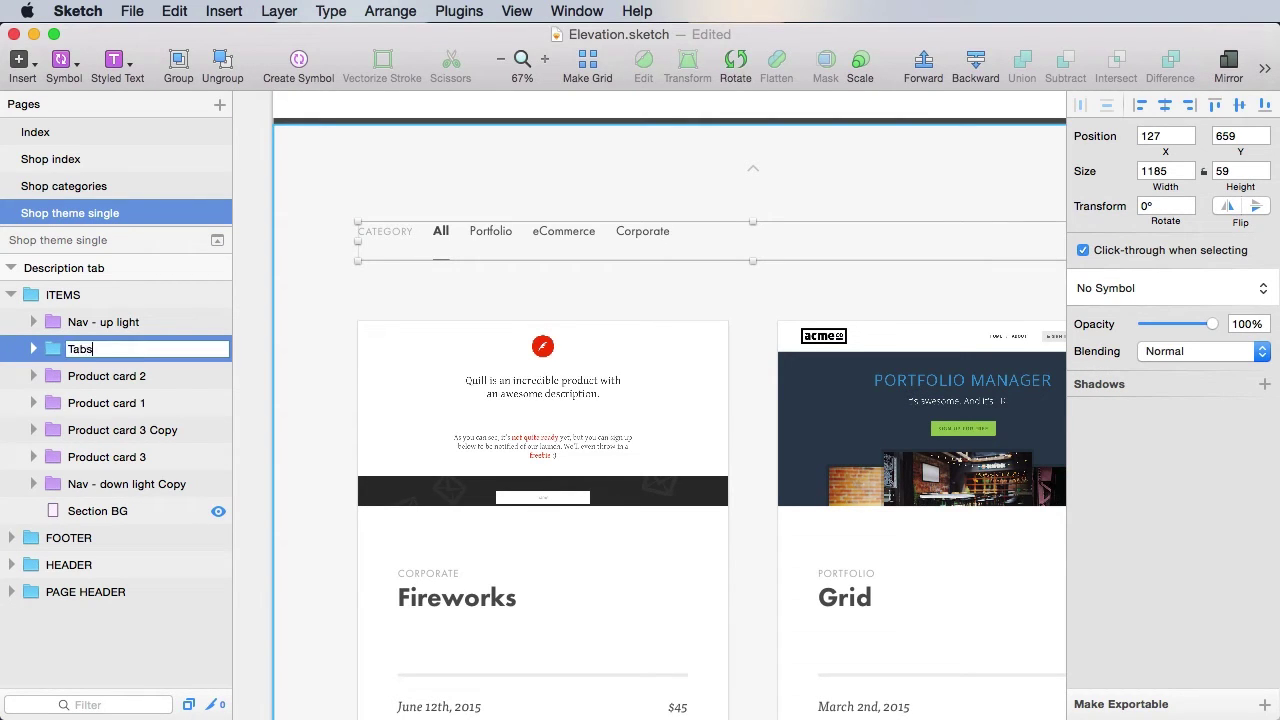
key("Return")
key("super+s")
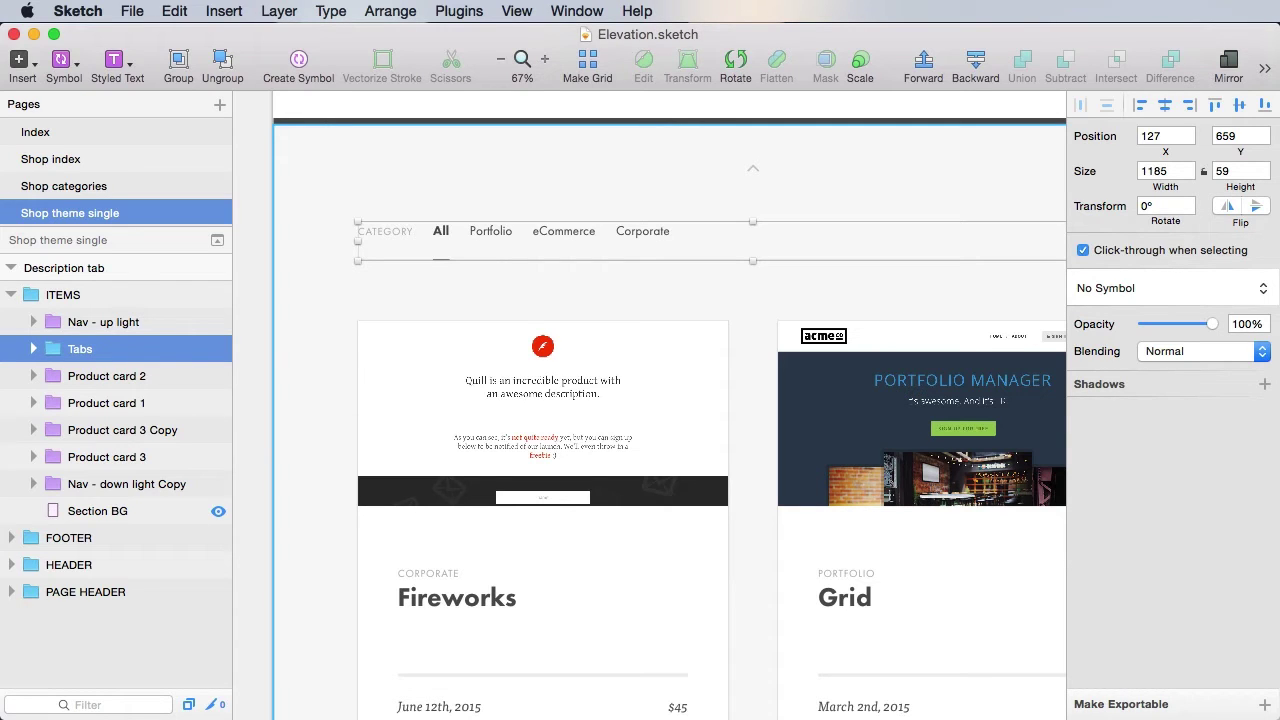
Delete Product card 2, Product card 3 Copy and Product card 3, keeping only the Fireworks card.
left_click(150, 376)
left_click(157, 430, "super")
left_click(155, 457, "super")
key("Delete")
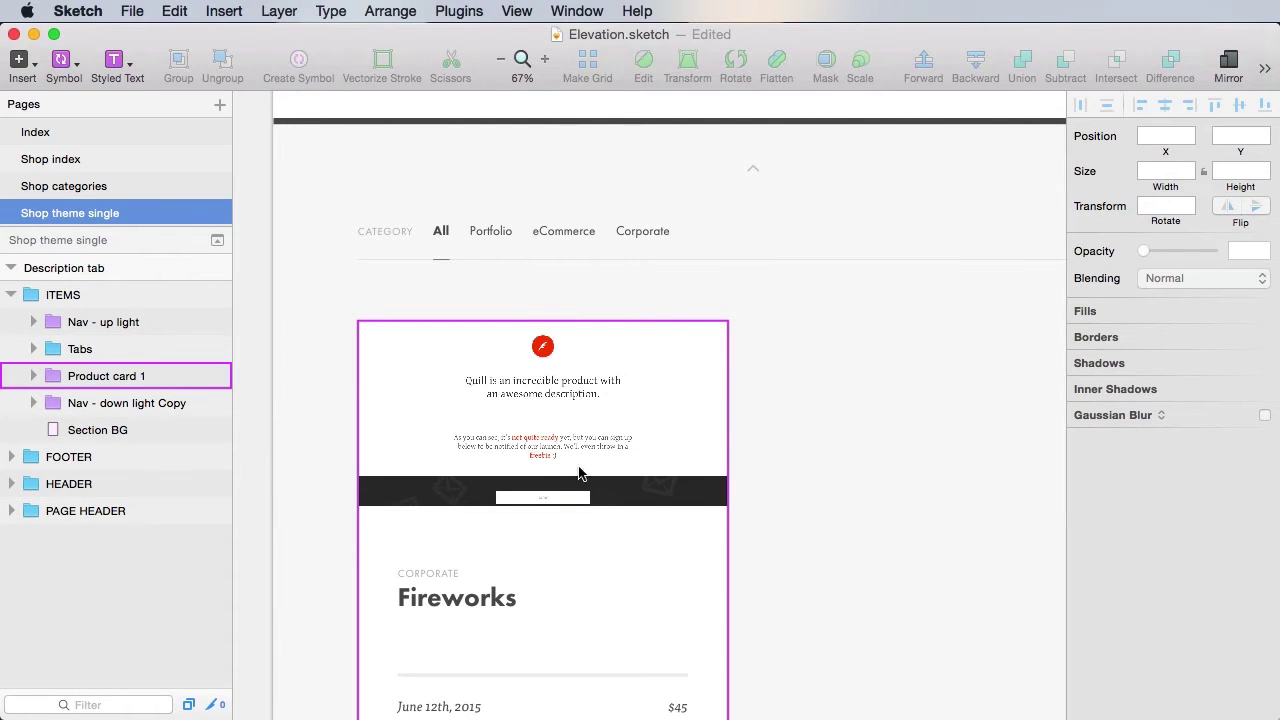
Draw a rectangle about 200 by 266 px in the empty area beside the Fireworks product card.
scroll(613, 484, "right", 3)
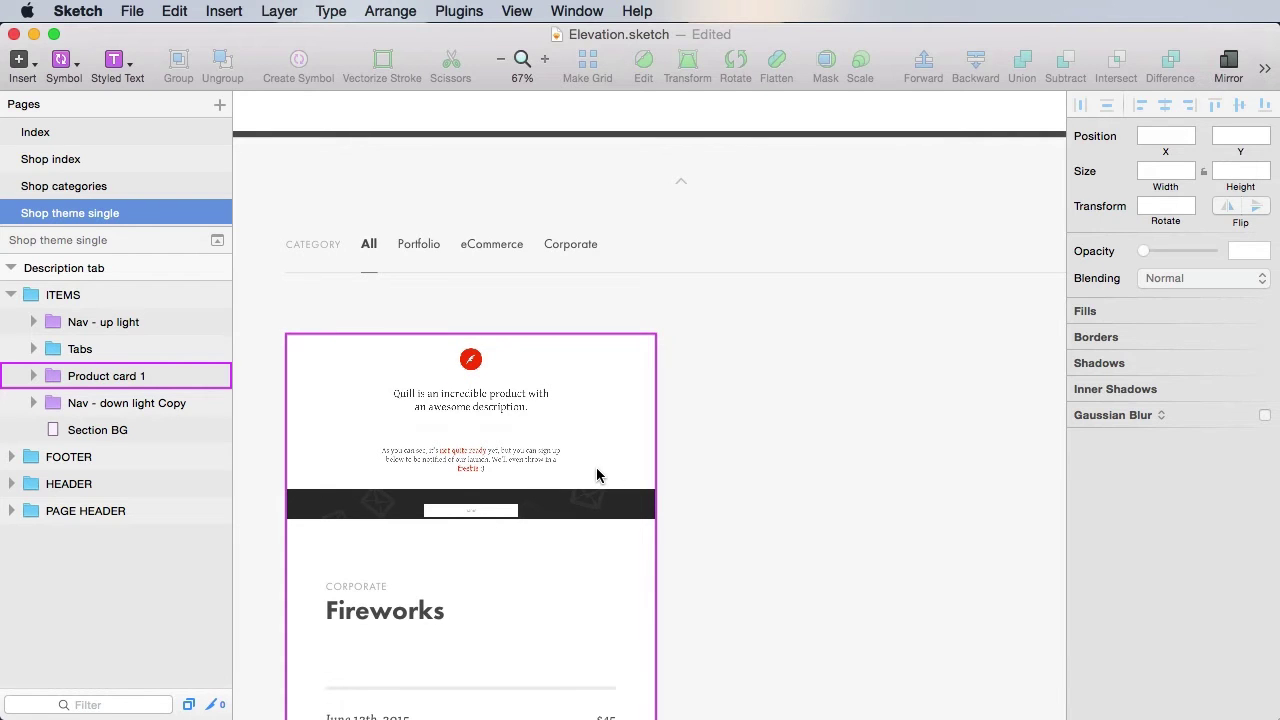
left_click(860, 350)
scroll(838, 385, "left", 3)
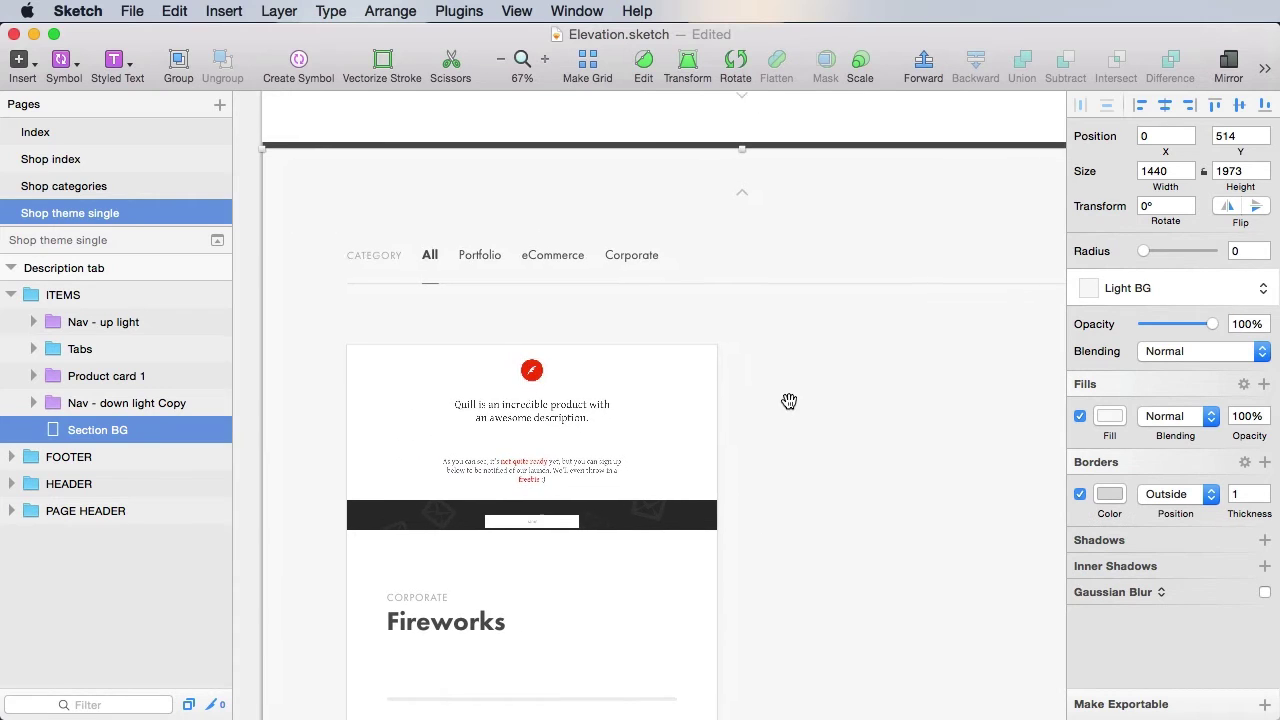
scroll(853, 430, "down", 2)
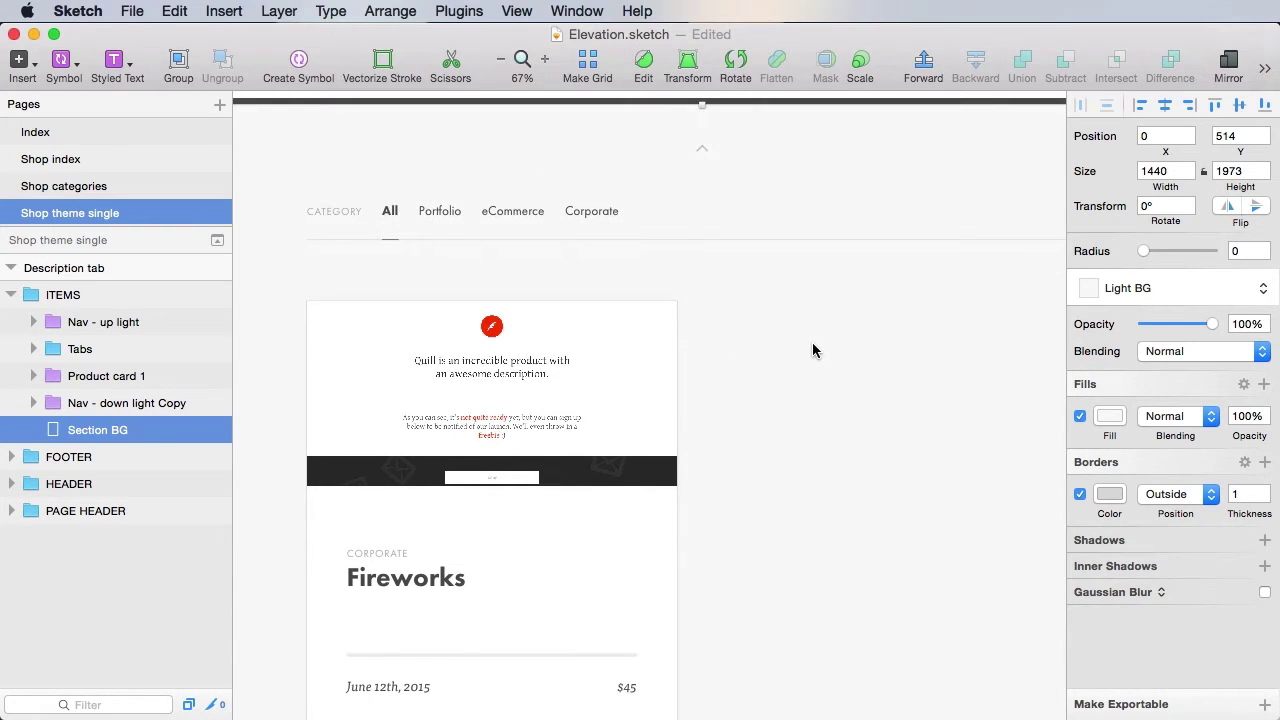
key("r")
left_click_drag(702, 309, 836, 486)
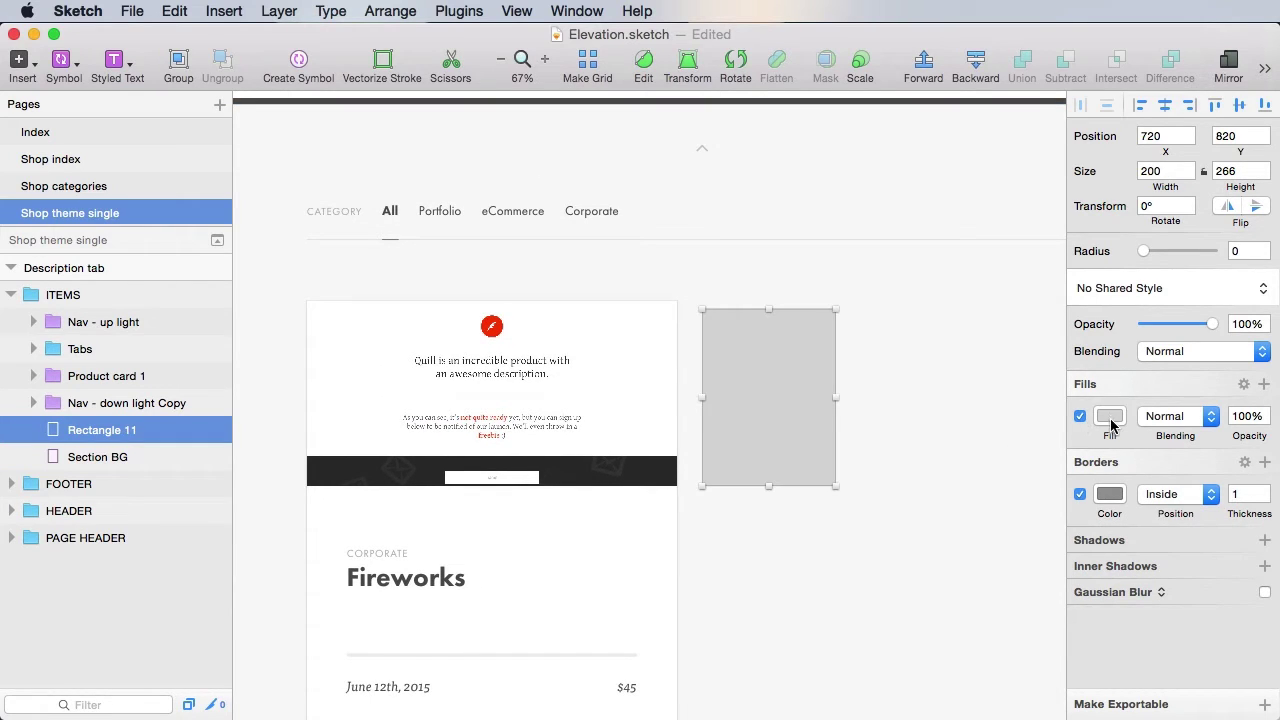
Give the new rectangle a white fill and a lighter grey border positioned Outside.
left_click(1110, 420)
left_click_drag(1103, 563, 958, 416)
left_click(1110, 494)
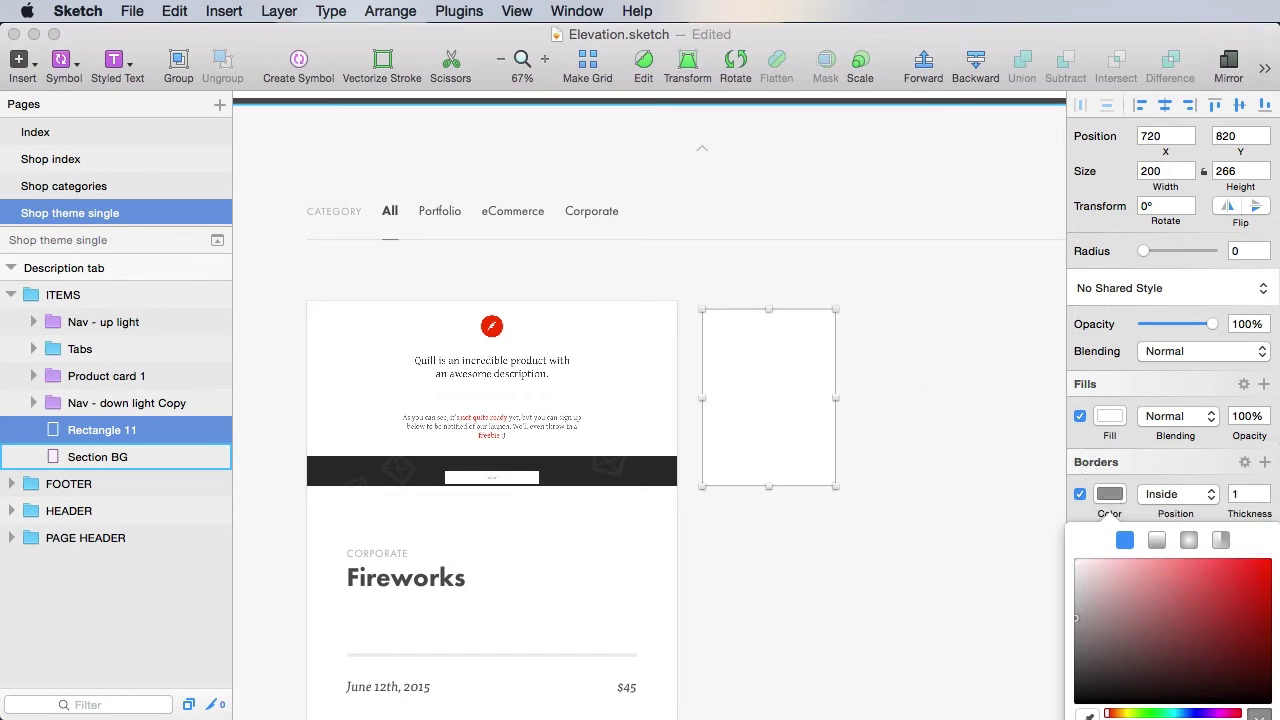
left_click_drag(1075, 618, 1075, 603)
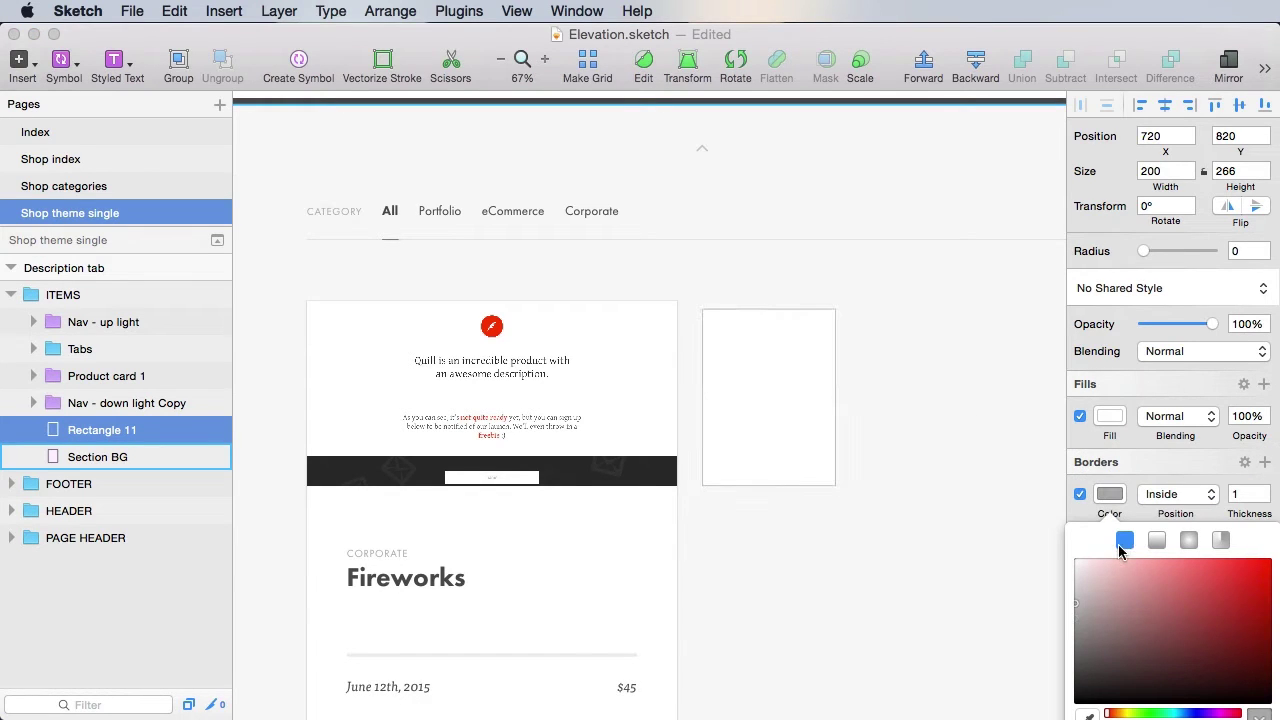
left_click(980, 428)
left_click(832, 400)
left_click(1176, 494)
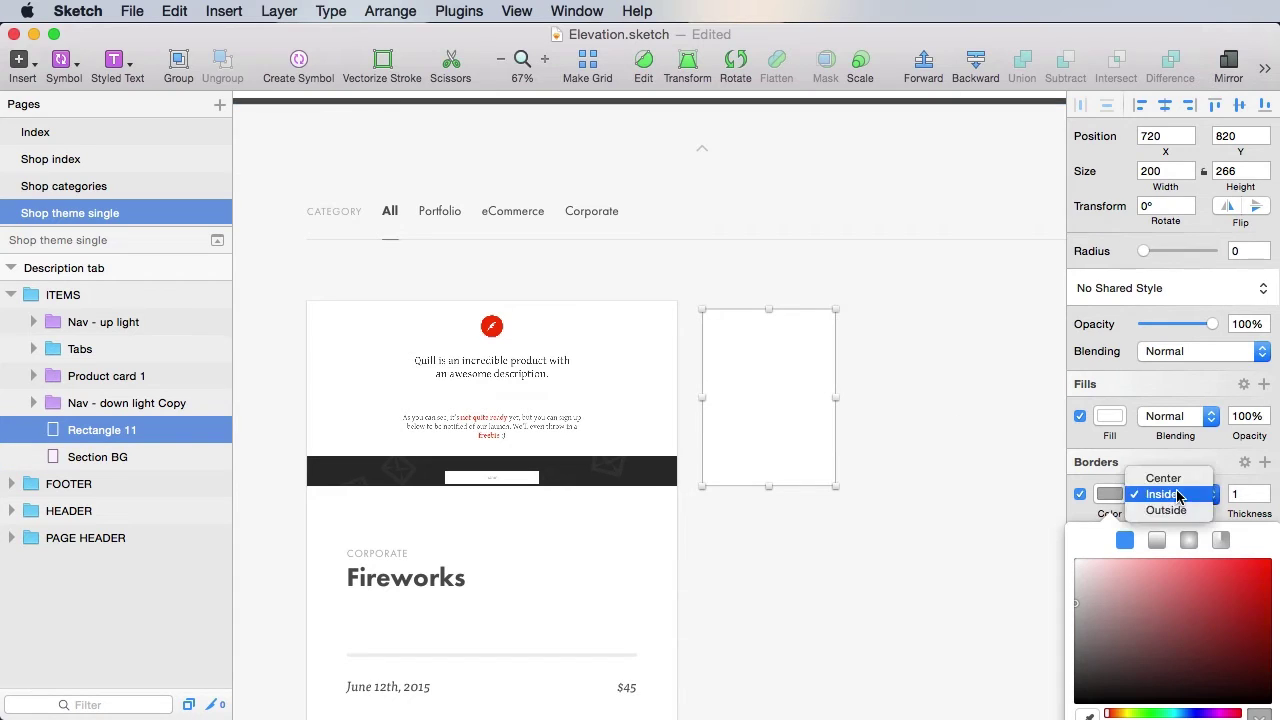
left_click(1170, 510)
left_click(936, 340)
Set the white rectangle's width to 1440 px and centre it horizontally on the artboard.
left_click(830, 380)
left_click(1164, 171)
type("144")
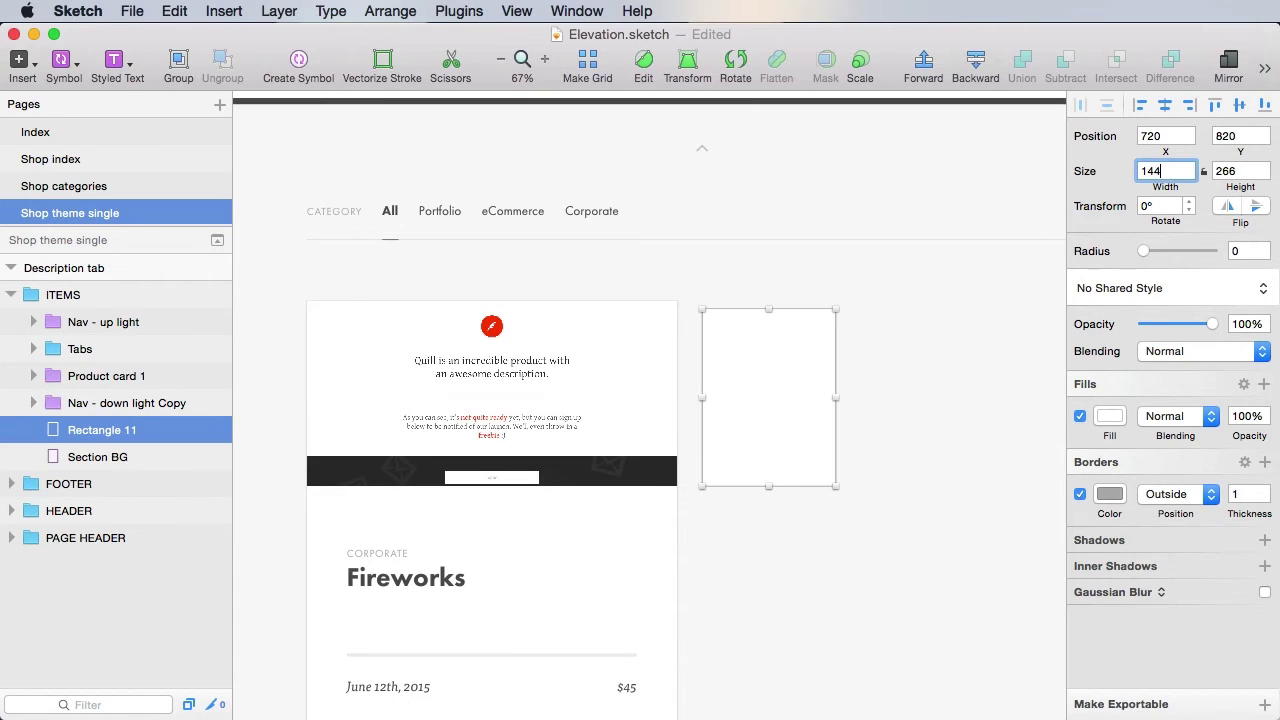
type("0")
key("Tab")
left_click(1165, 107)
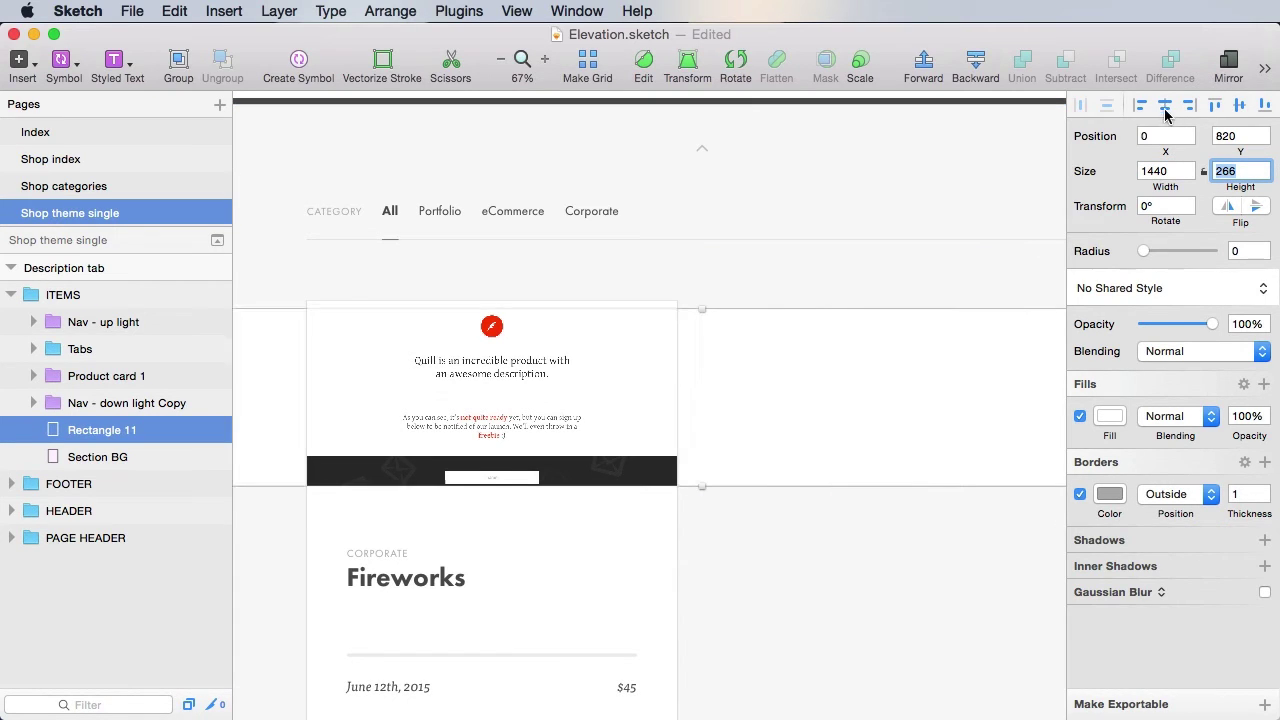
Move the white rectangle up to Y 717, directly beneath the category tabs, and save the document.
left_click(852, 364)
left_click(880, 262)
scroll(947, 344, "left", 2)
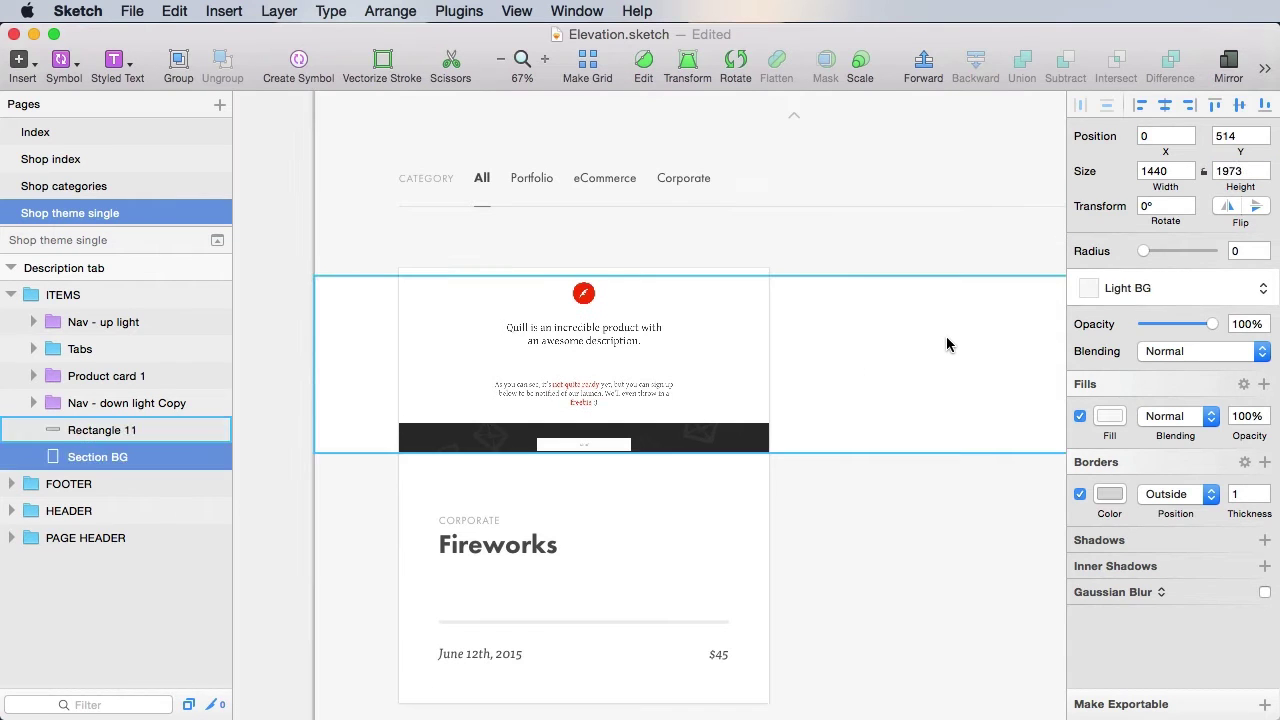
left_click_drag(948, 345, 955, 279)
key("Up")
key("super+s")
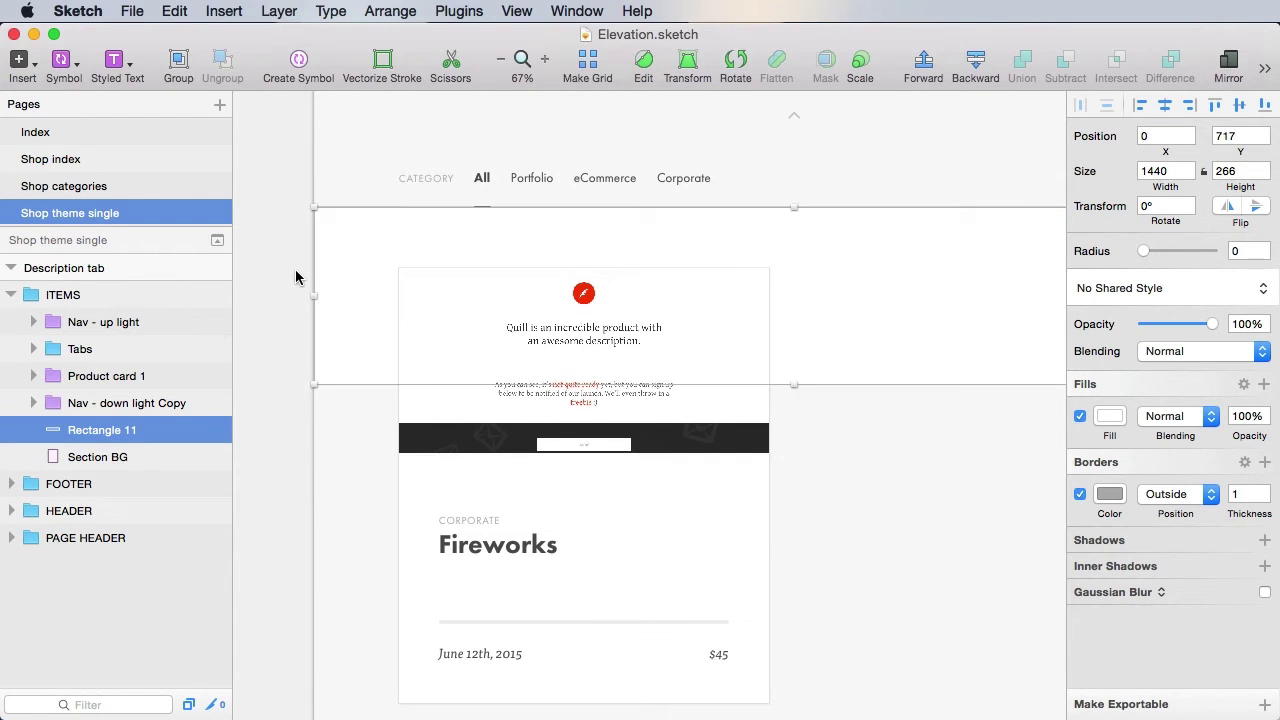
Delete the lower of the two Line layers inside the Tabs group.
left_click(33, 349)
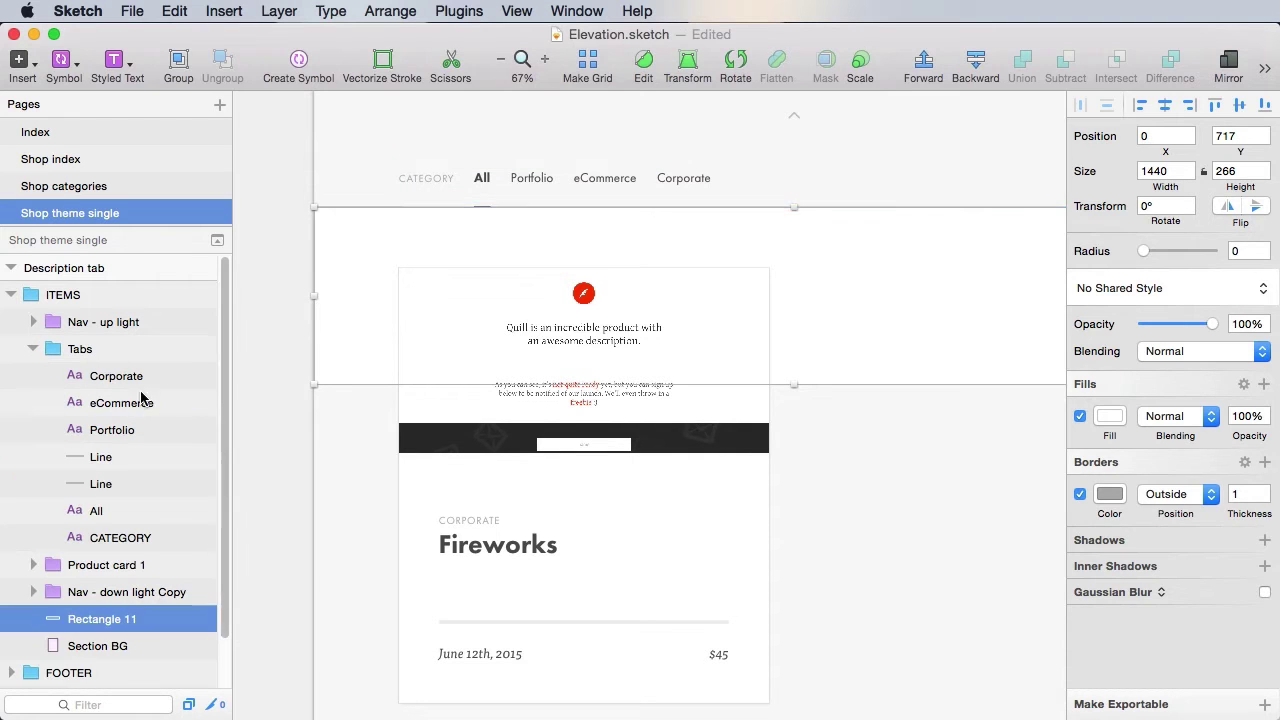
left_click(133, 482)
key("BackSpace")
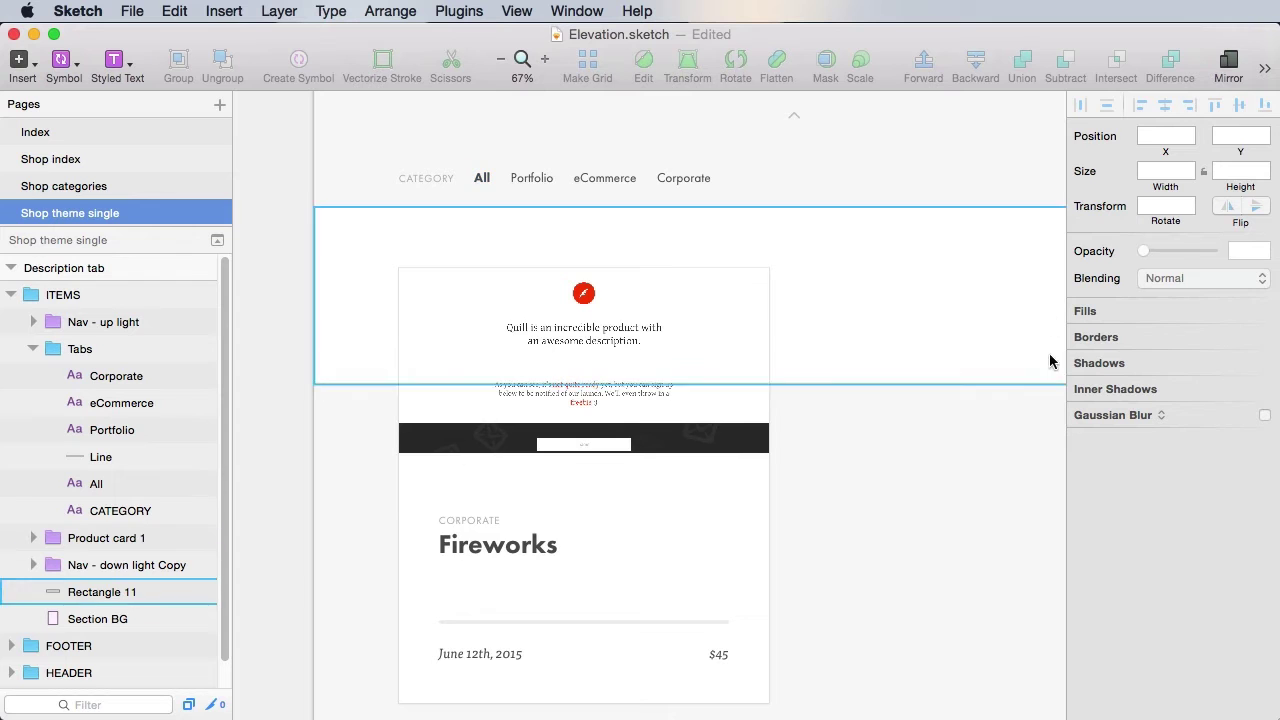
Extend the white rectangle below the tabs downward to a height of 877 px so it backs the product card.
left_click_drag(978, 438, 771, 294)
left_click(716, 230)
left_click_drag(590, 250, 651, 650)
scroll(800, 463, "up", 6)
scroll(800, 463, "left", 2)
left_click_drag(776, 444, 857, 384)
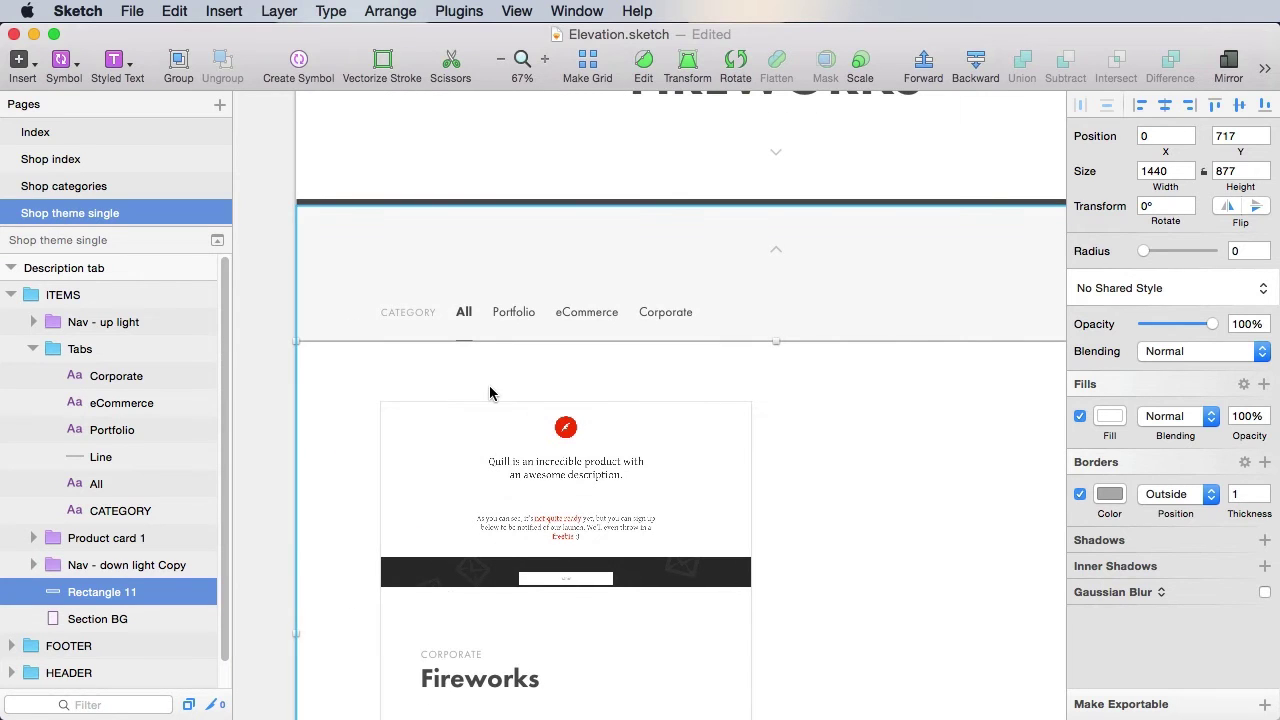
Change the CATEGORY label in front of the tabs to VIEW.
key("z")
left_click_drag(304, 241, 750, 457)
scroll(455, 462, "left", 3)
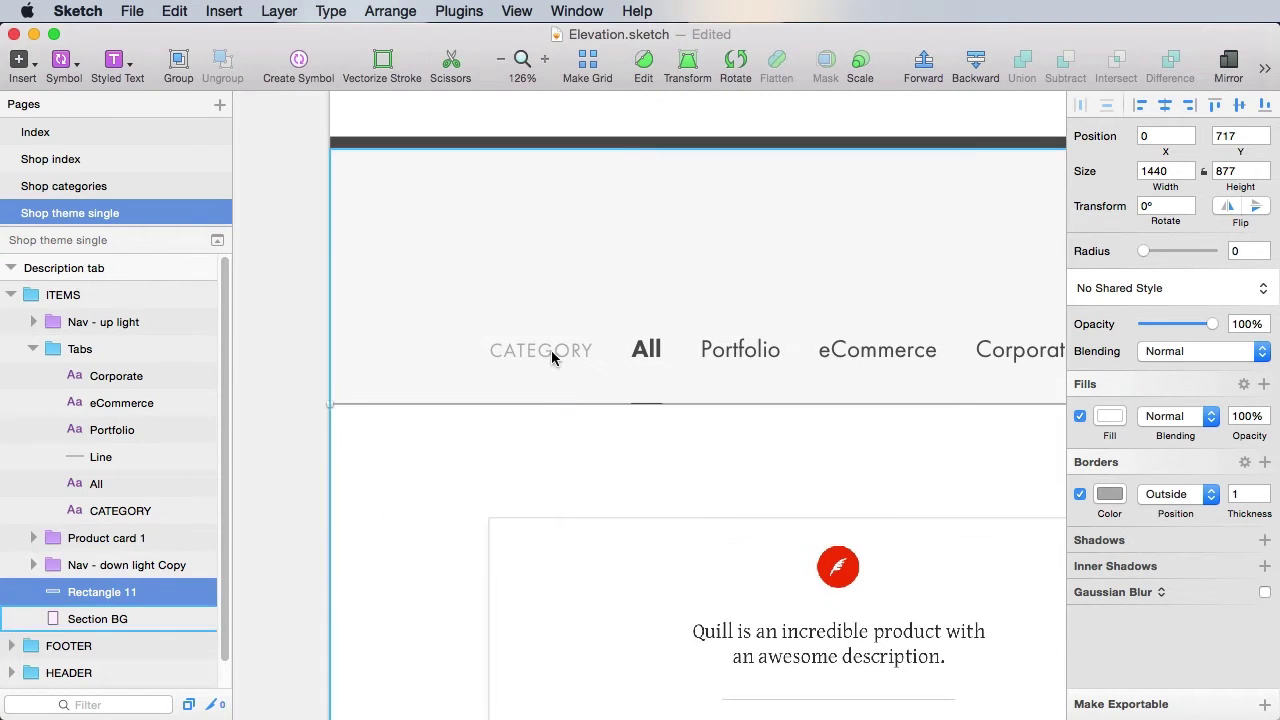
double_click(545, 350)
key("Return")
type("VIEW")
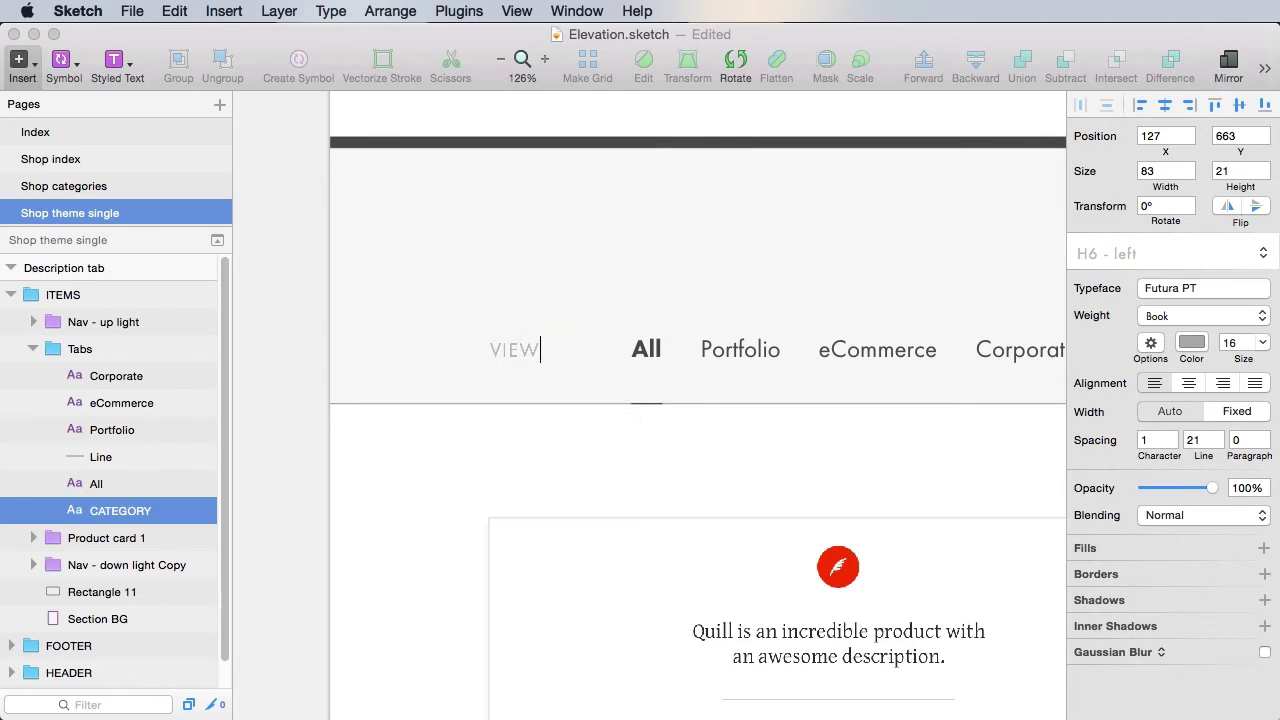
left_click(837, 491)
Change the active All tab's text to Description.
scroll(446, 320, "right", 3)
double_click(472, 332)
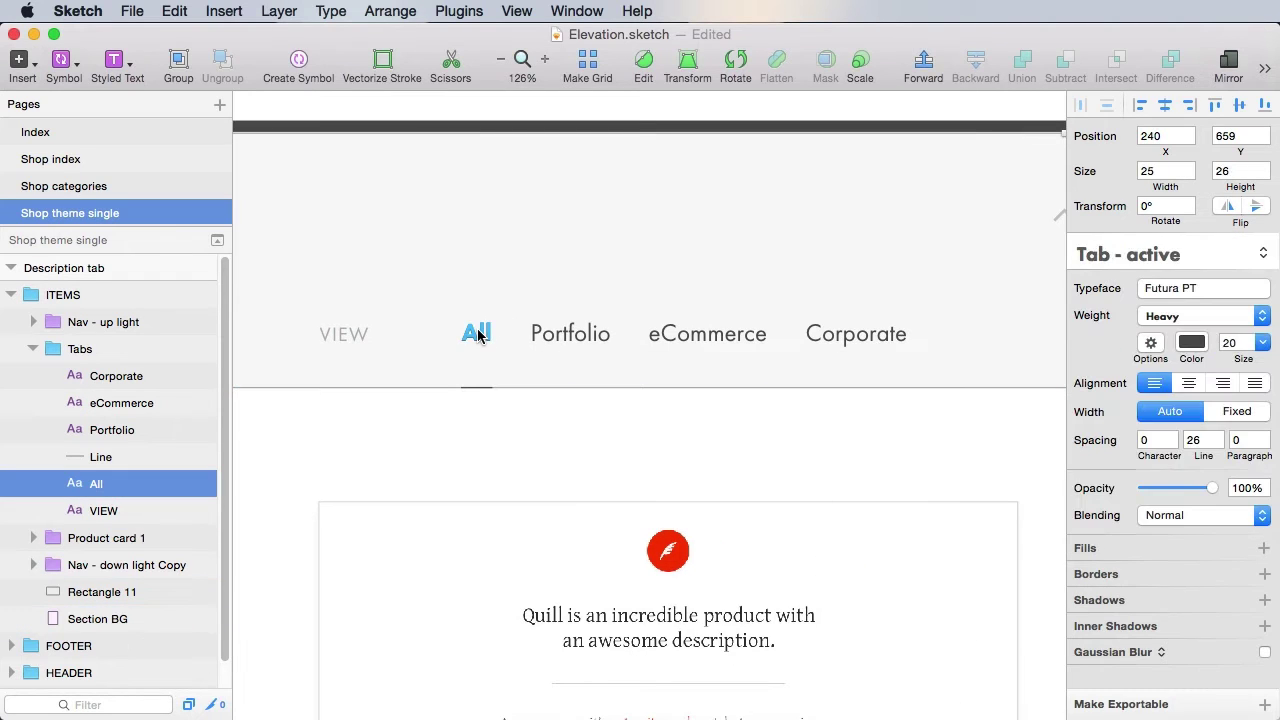
key("Return")
type("Descriptio")
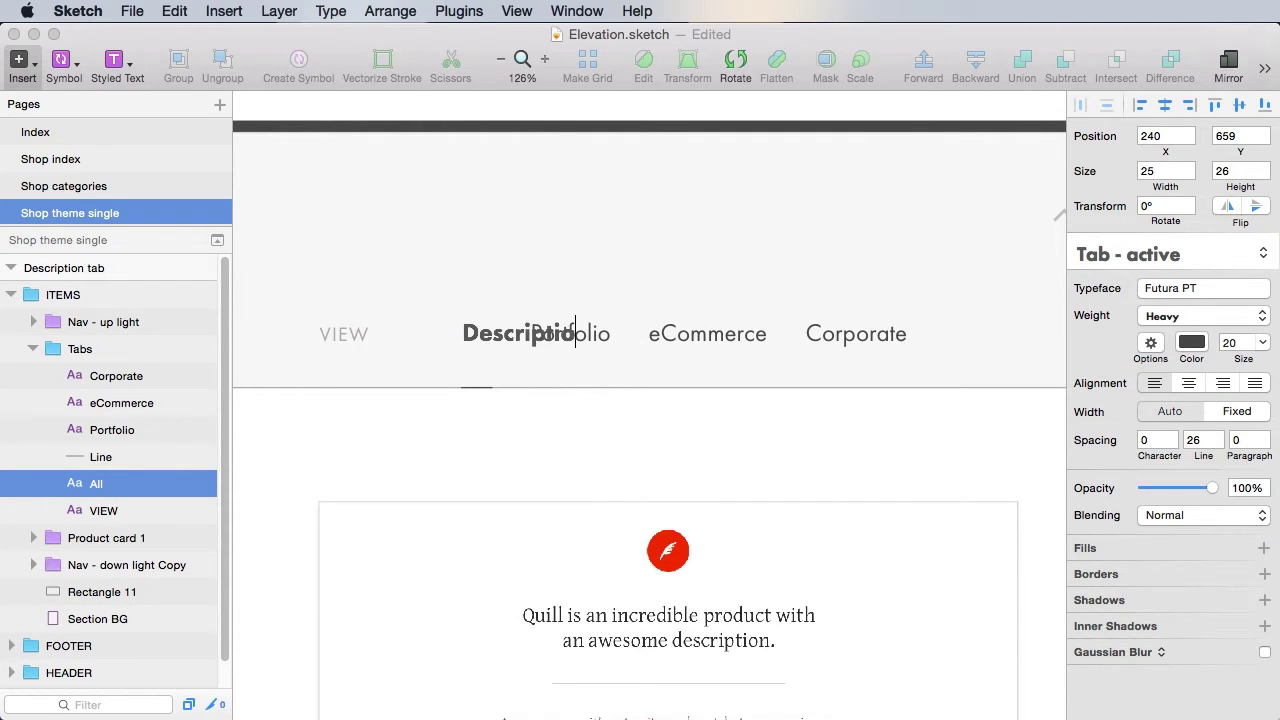
type("n")
Remove the Portfolio tab and change the eCommerce and Corporate tabs to Reviews and Changelog.
type("Reviews")
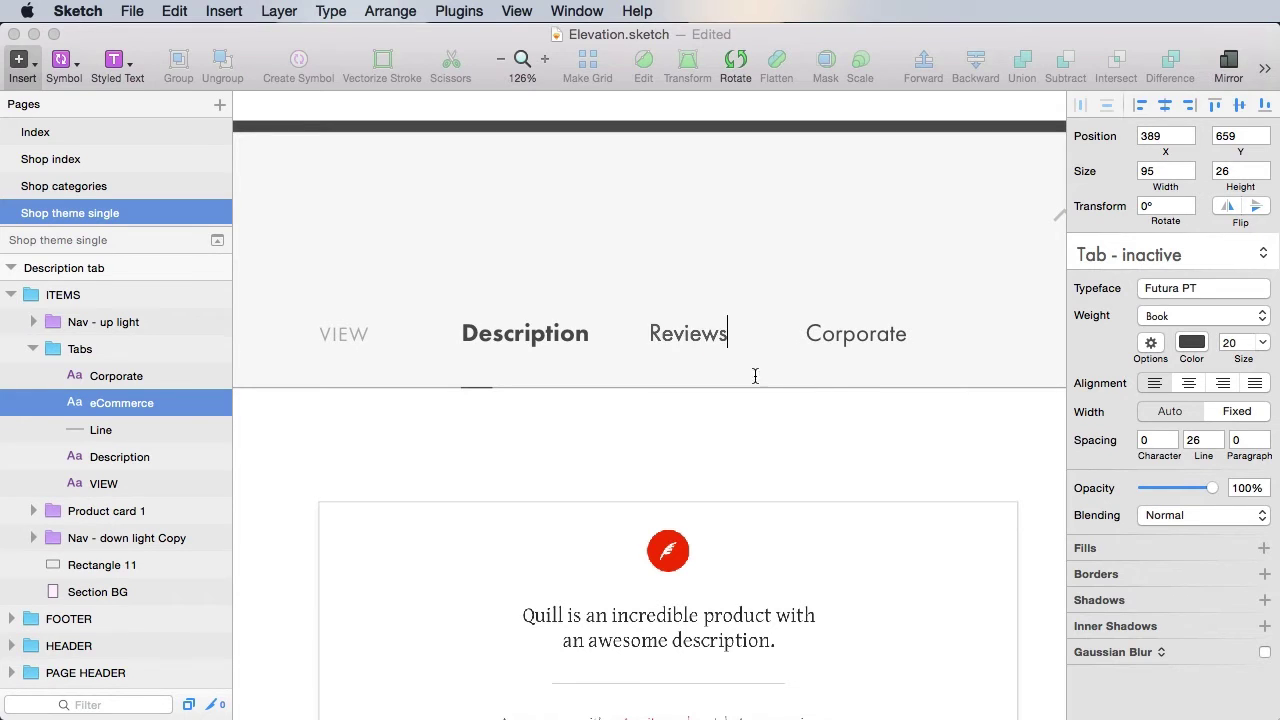
key("Tab")
type("Changelog")
left_click(790, 398)
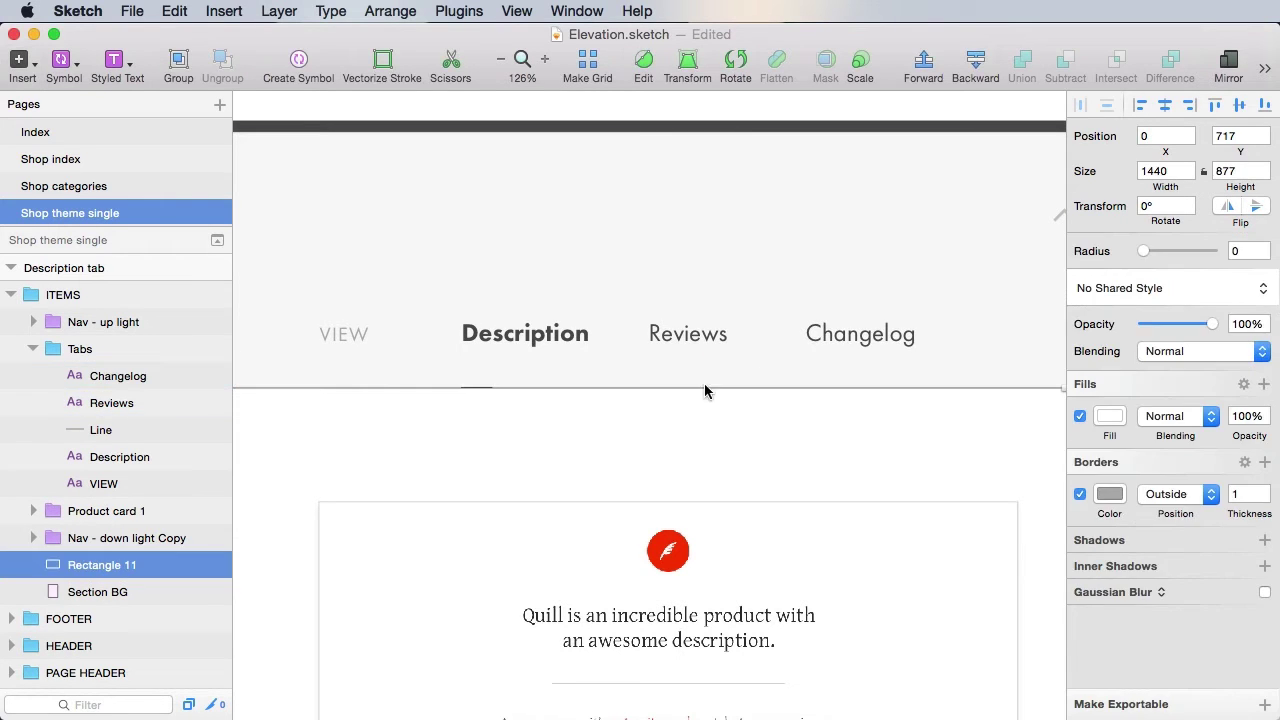
Nudge the Reviews tab toward Description to X 372.
left_click(697, 331)
key("Left")
key("Left")
key("Left")
key("Left")
key("Left")
key("Left")
key("Left")
key("Left")
key("Left")
key("Left")
key("Left")
key("Left")
key("Left")
key("Left")
key("Left")
key("Left")
key("Left")
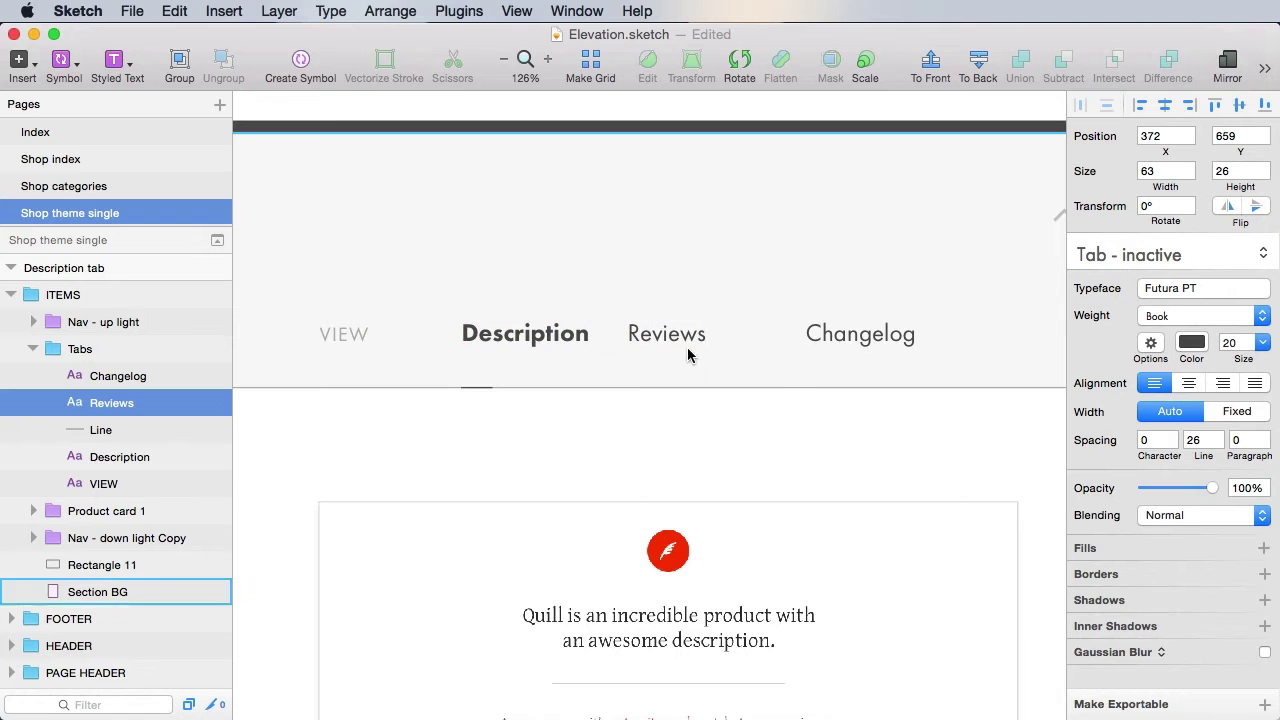
Move the Changelog tab toward Reviews until its gap matches the one between Description and Reviews.
left_click(823, 338)
key("shift+Left")
key("shift+Left")
key("shift+Left")
key("shift+Left")
key("shift+Left")
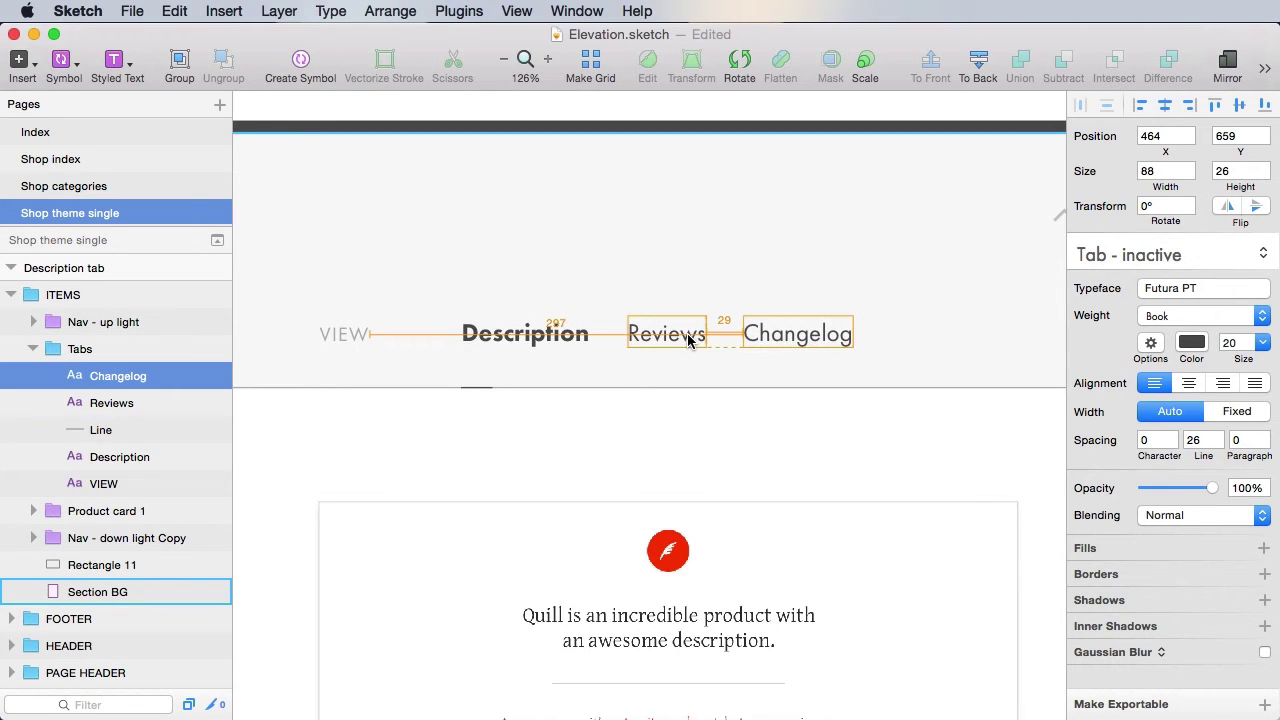
key("Right")
Shift the three tabs closer to VIEW, set the active tab underline's length to 102 px, and save the document.
key("super+s")
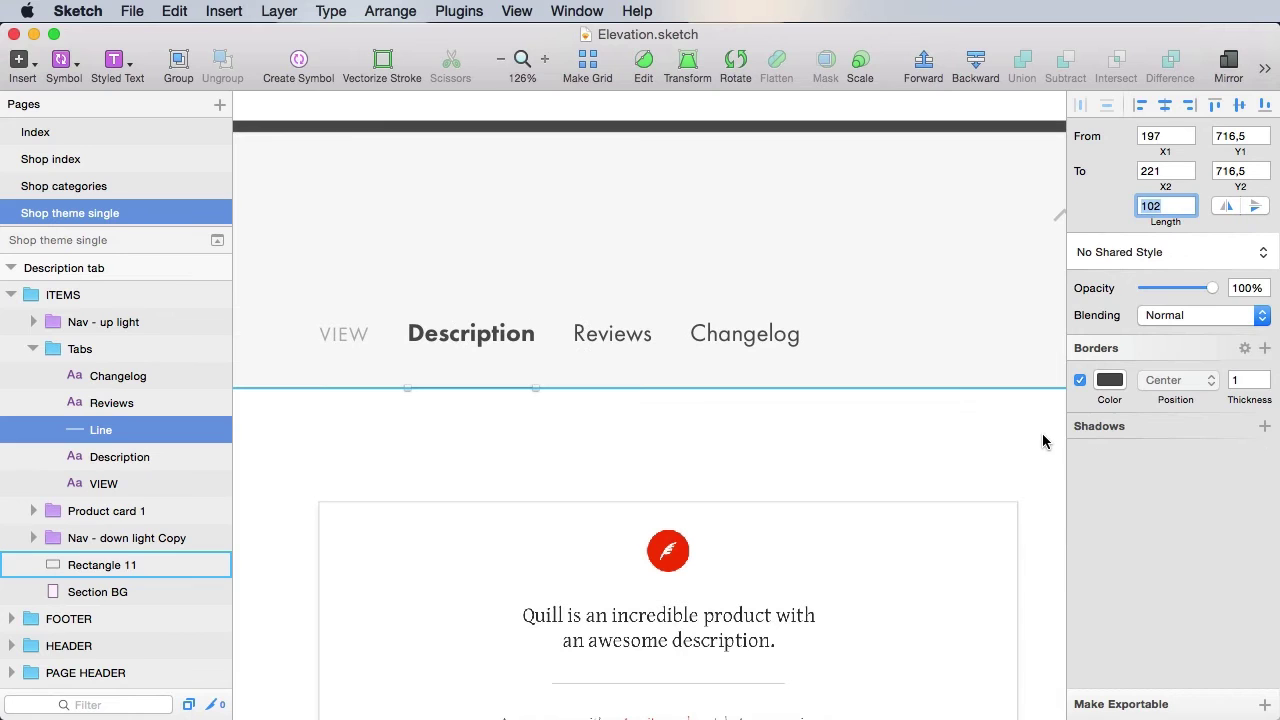
left_click(815, 459)
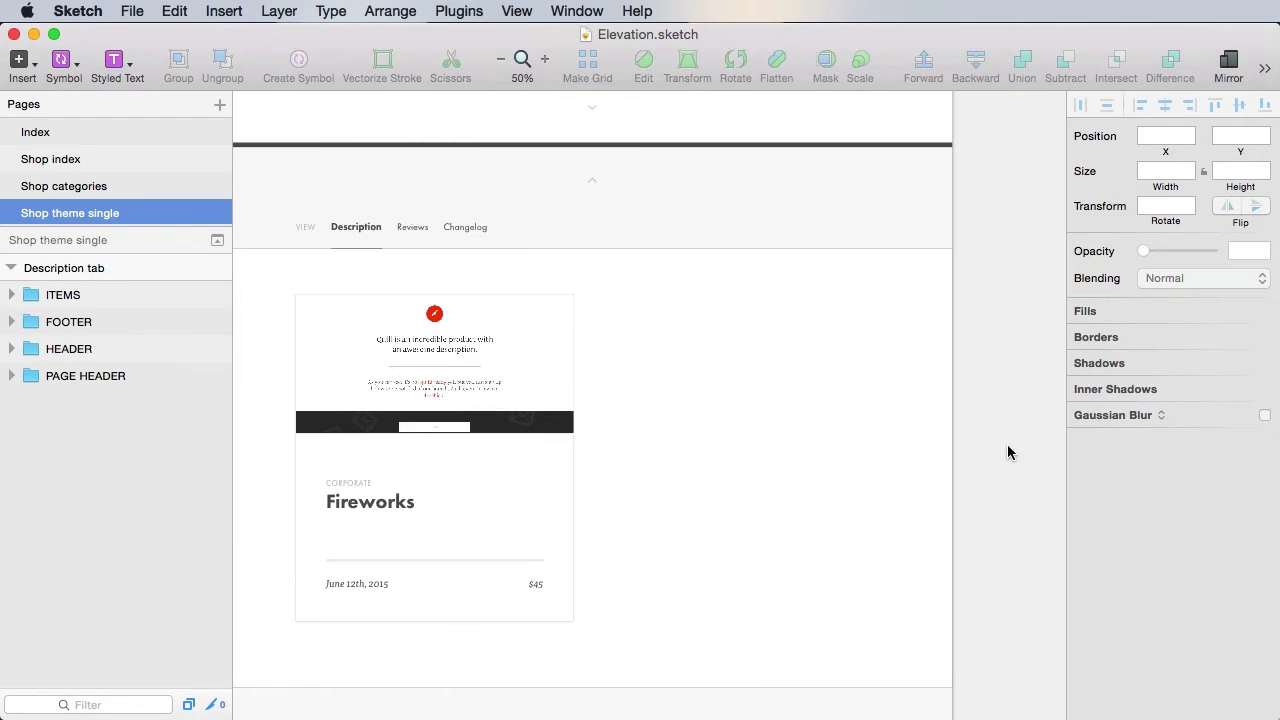
Move the Fireworks product card to X 625, Y 718 and detach it from its symbol.
left_click_drag(1006, 448, 1045, 376)
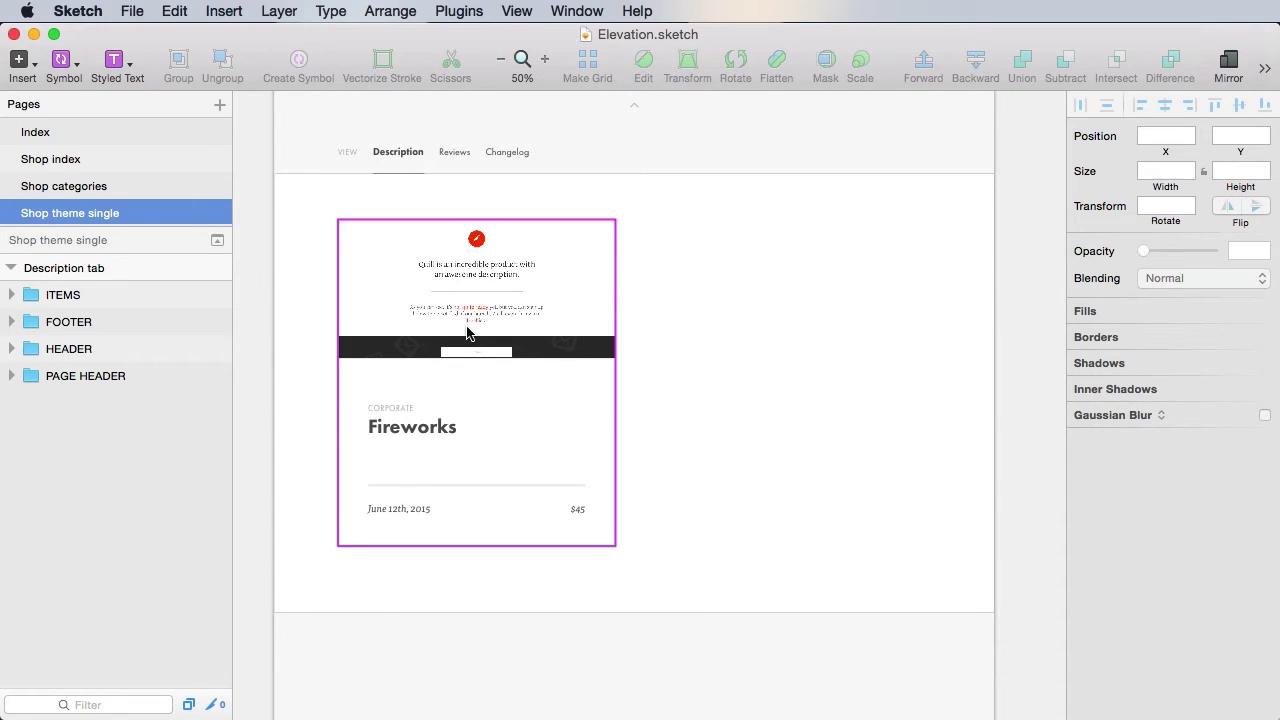
scroll(660, 375, "up", 2)
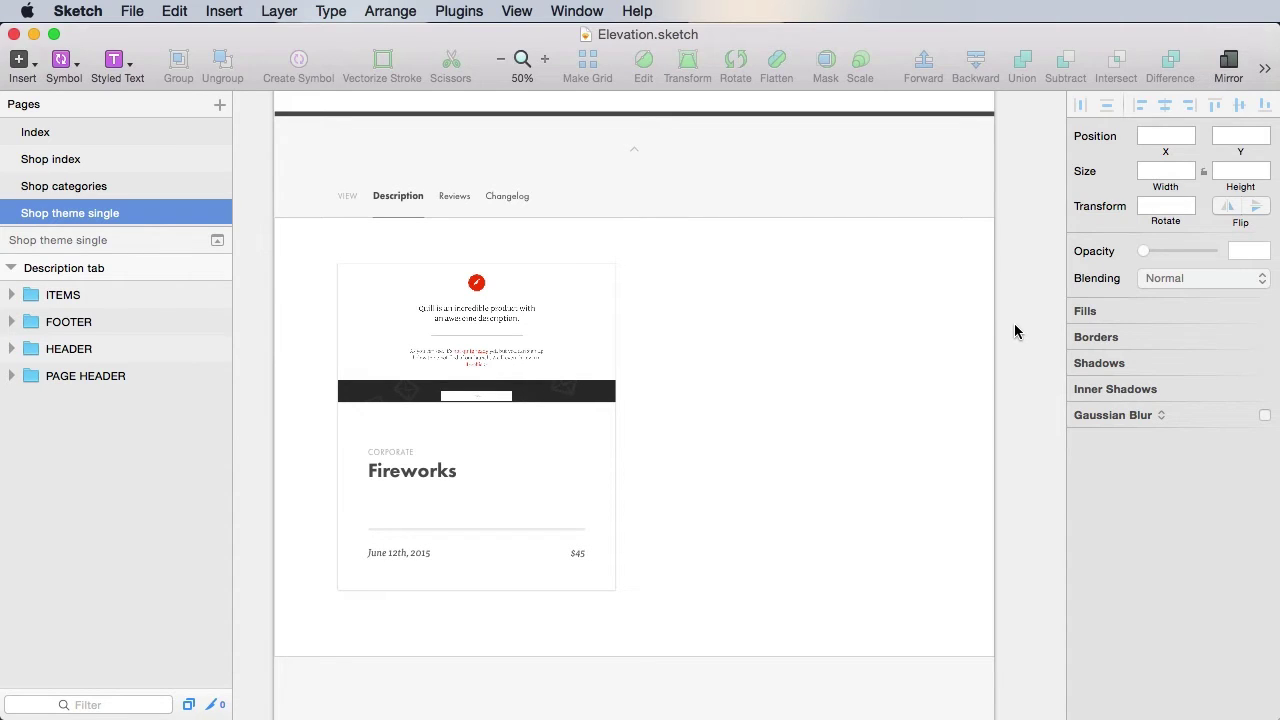
left_click(379, 335)
left_click_drag(379, 335, 628, 290)
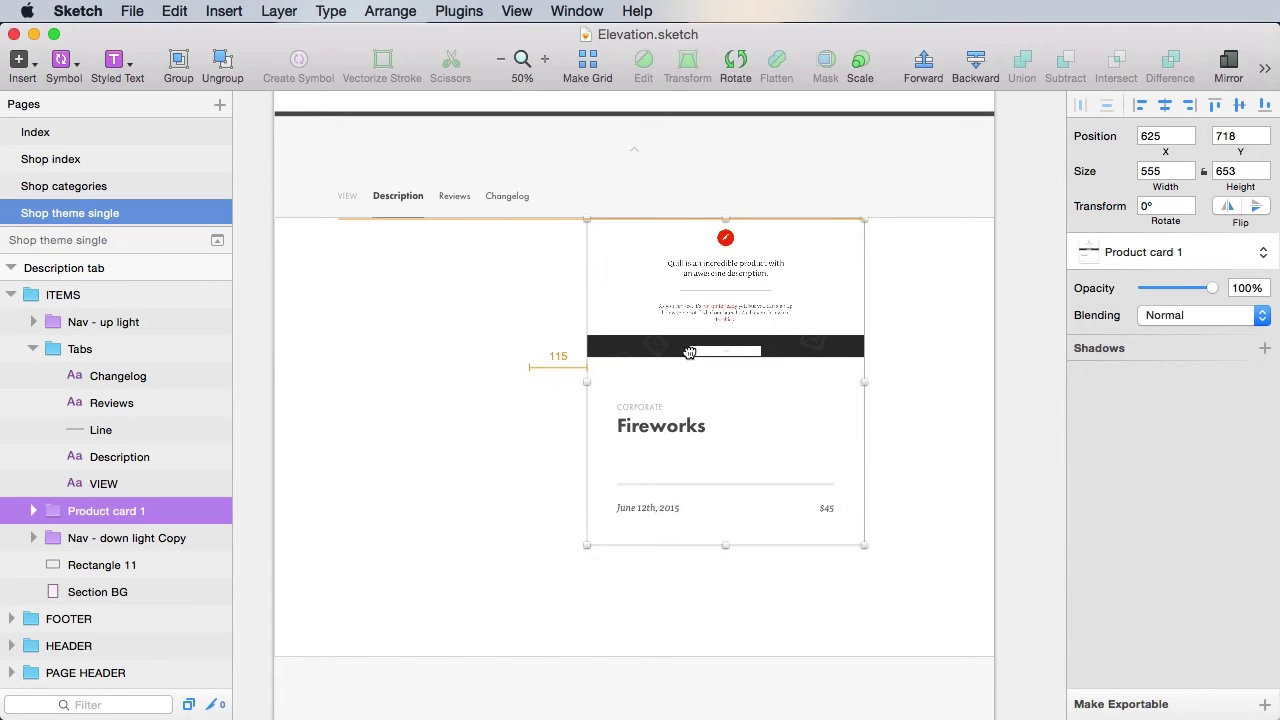
left_click(1173, 251)
left_click(1118, 16)
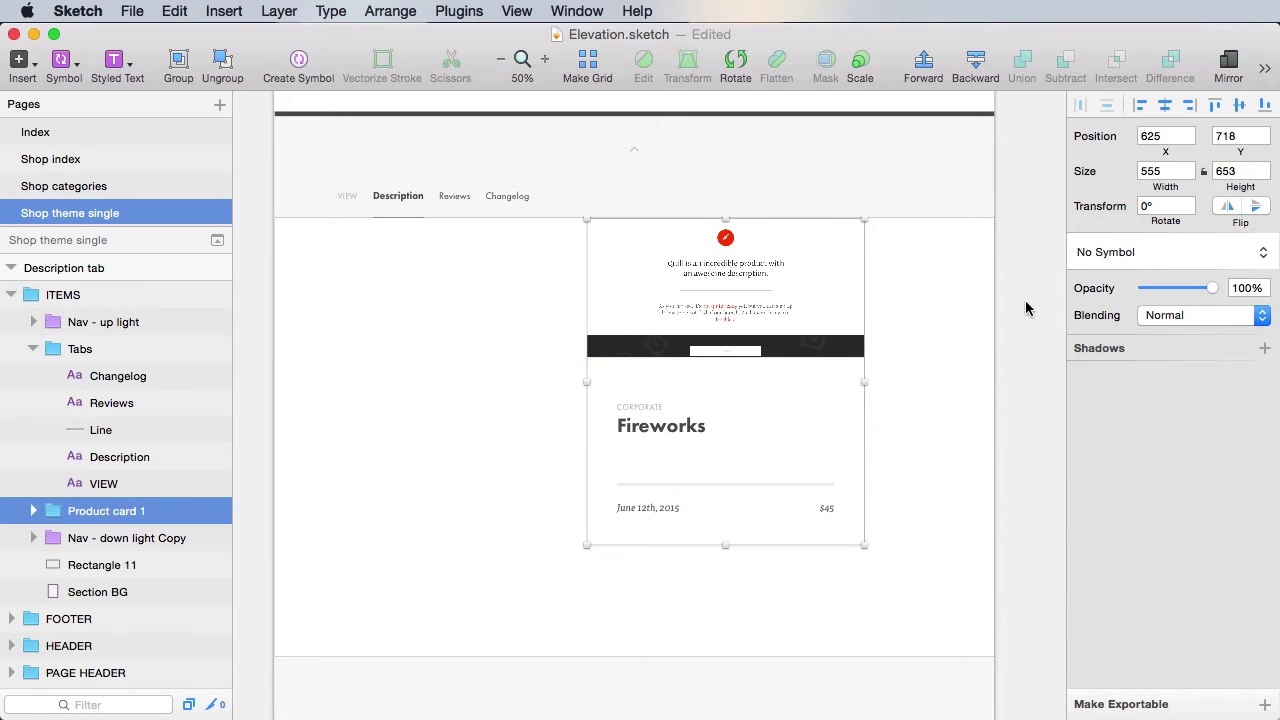
Show the layout grid and move the product card to X 779, Y 589, overlapping the tab area.
key("z")
left_click_drag(617, 114, 946, 397)
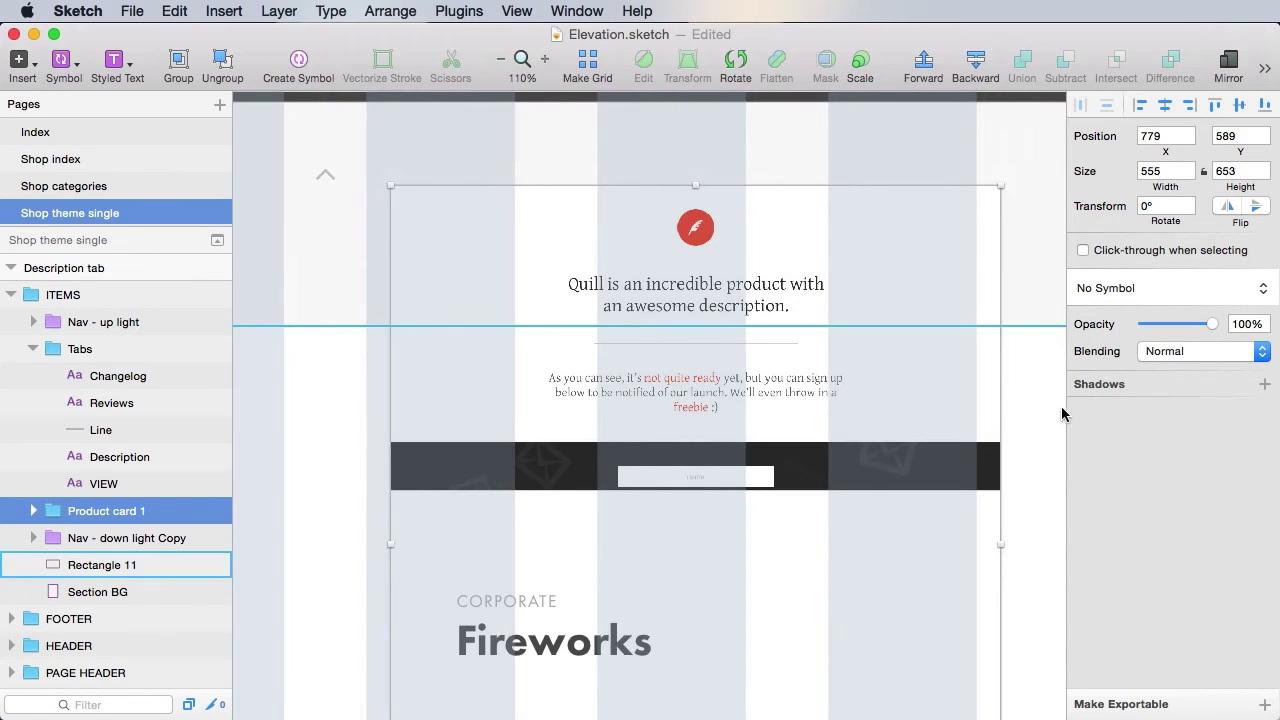
key("alt")
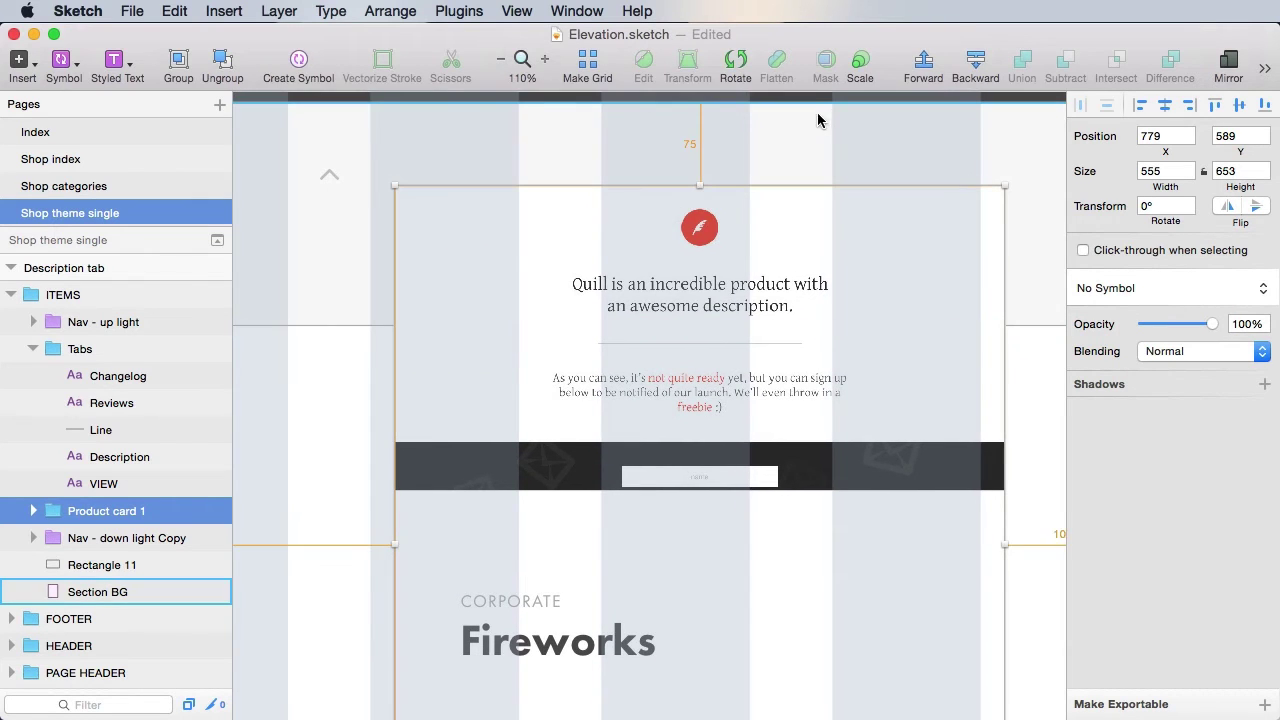
Nudge the product card up to Y 574, checking its distance from the dark header bar.
key("Up")
key("Up")
key("Up")
key("Up")
key("Up")
key("Up")
key("Up")
key("Up")
key("Up")
key("Up")
key("Up")
key("Up")
key("Up")
key("Up")
key("Up")
key("Up")
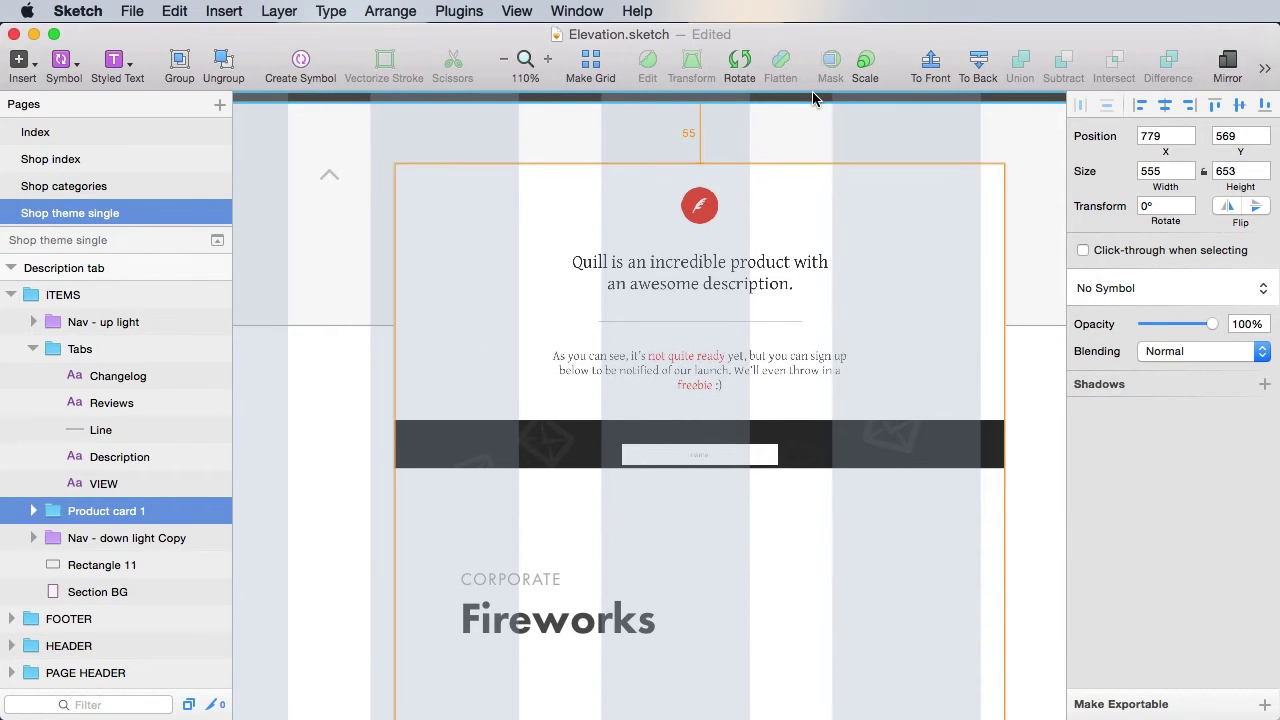
key("Down")
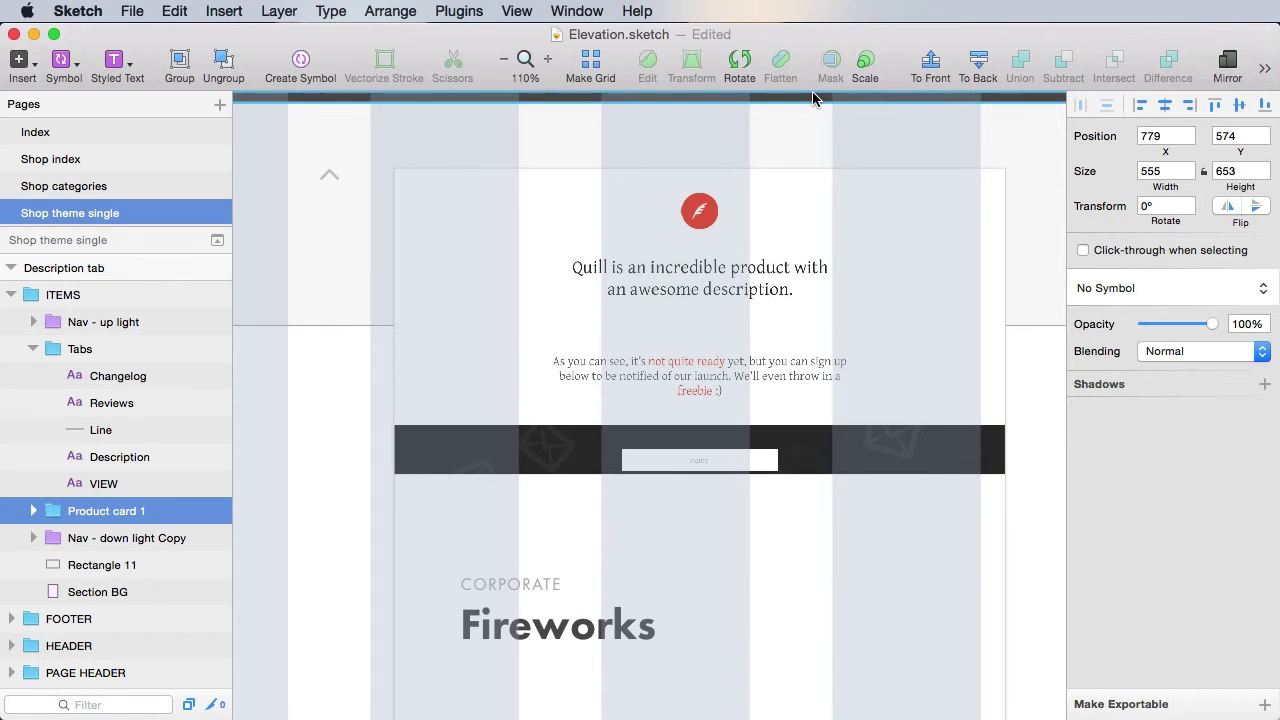
Move the product card right to X 967 and narrow its background to end at the last grid column's edge.
left_click_drag(802, 396, 613, 371)
left_click_drag(632, 262, 676, 262)
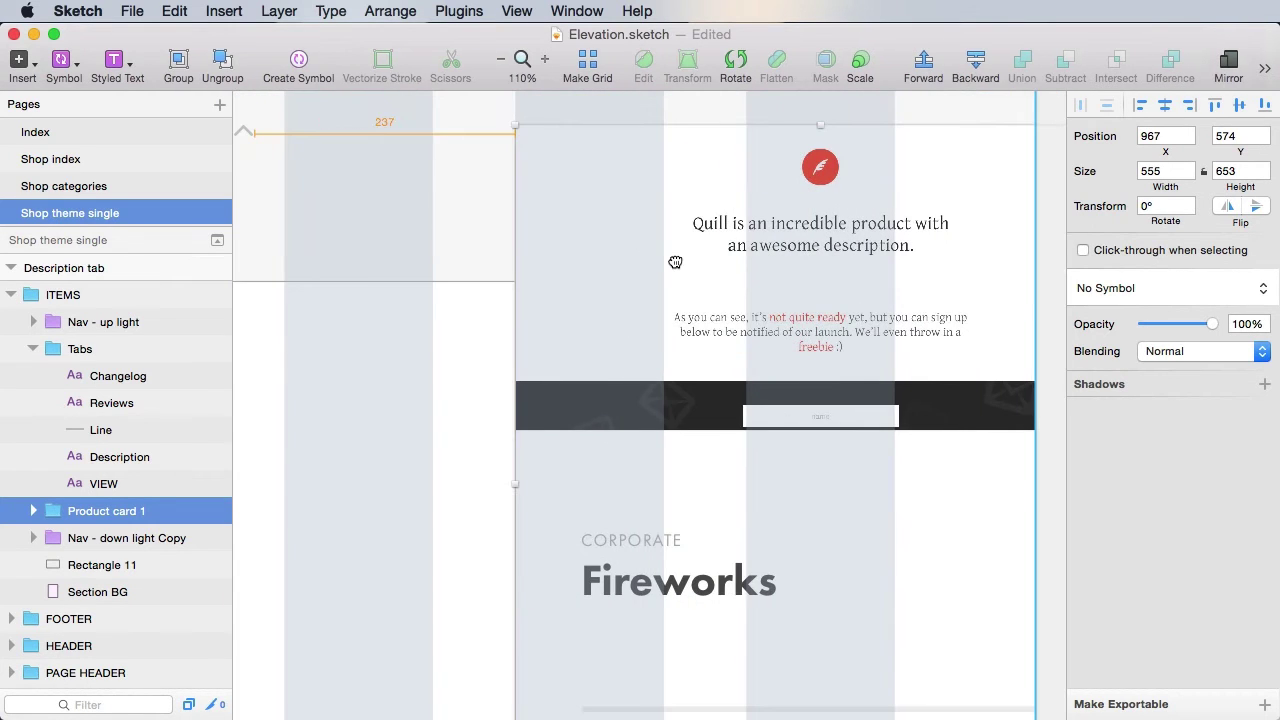
left_click_drag(771, 345, 613, 315)
left_click_drag(747, 457, 738, 457)
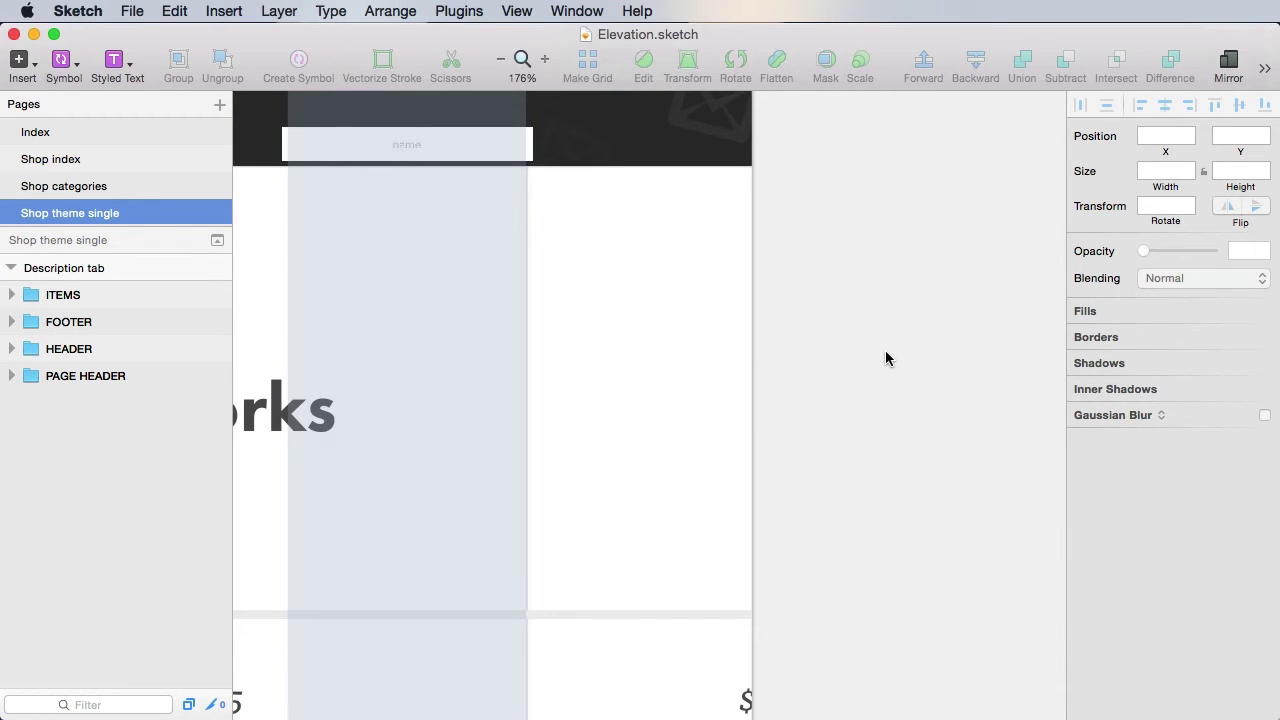
Hide the layout grid and save the document.
key("ctrl+l")
key("super+s")
Delete the $45 price, the June 12th, 2015 date and the CORPORATE label from the product card.
left_click_drag(833, 540, 1055, 418)
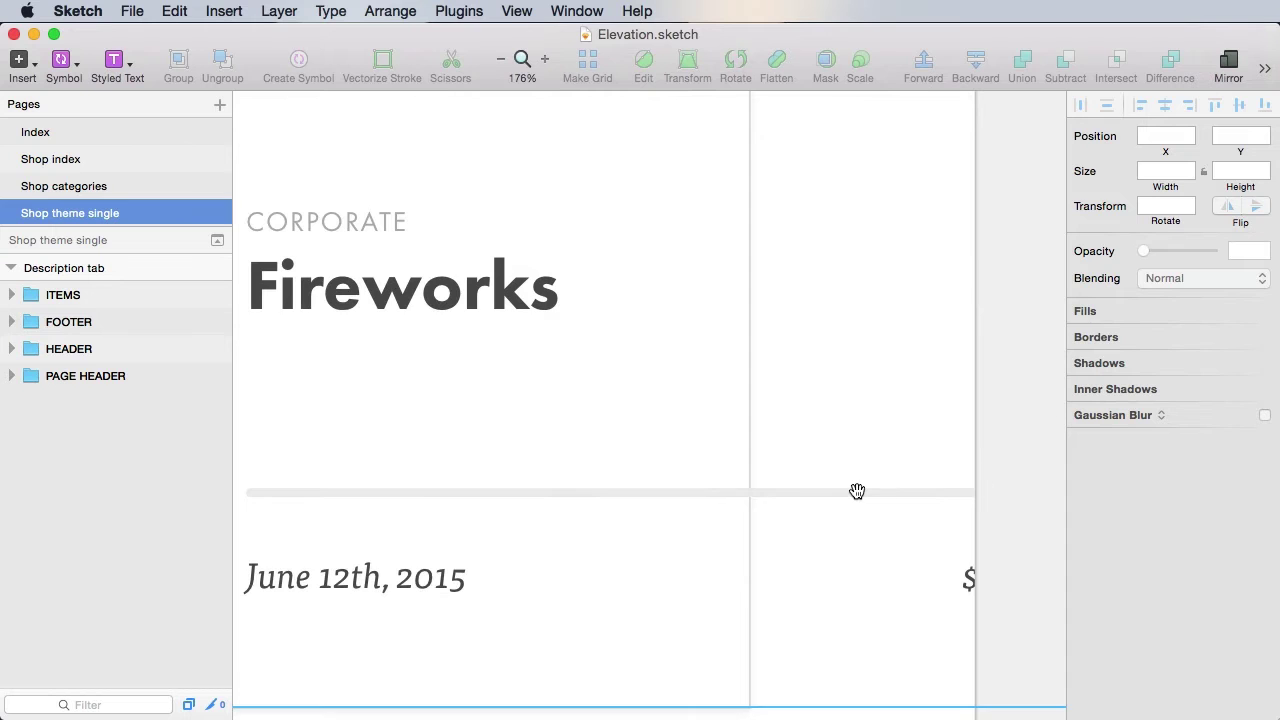
key("super+0")
left_click(945, 610)
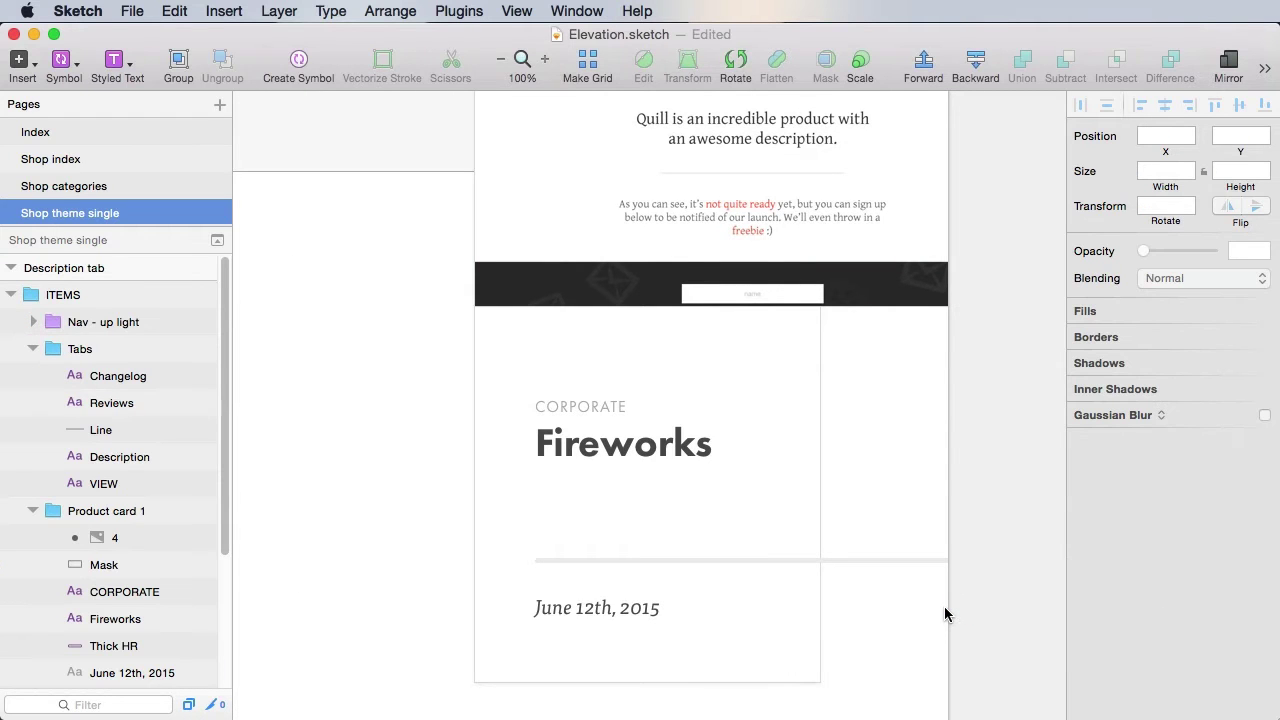
left_click(955, 614)
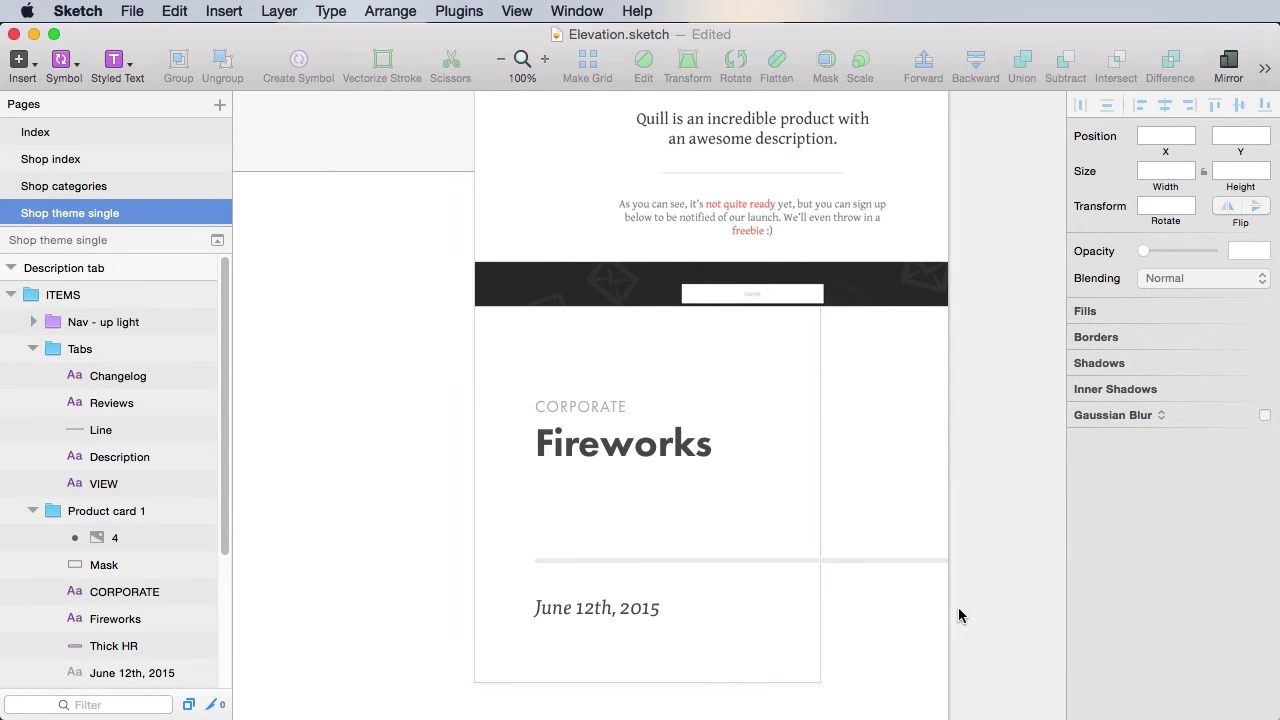
left_click(609, 612)
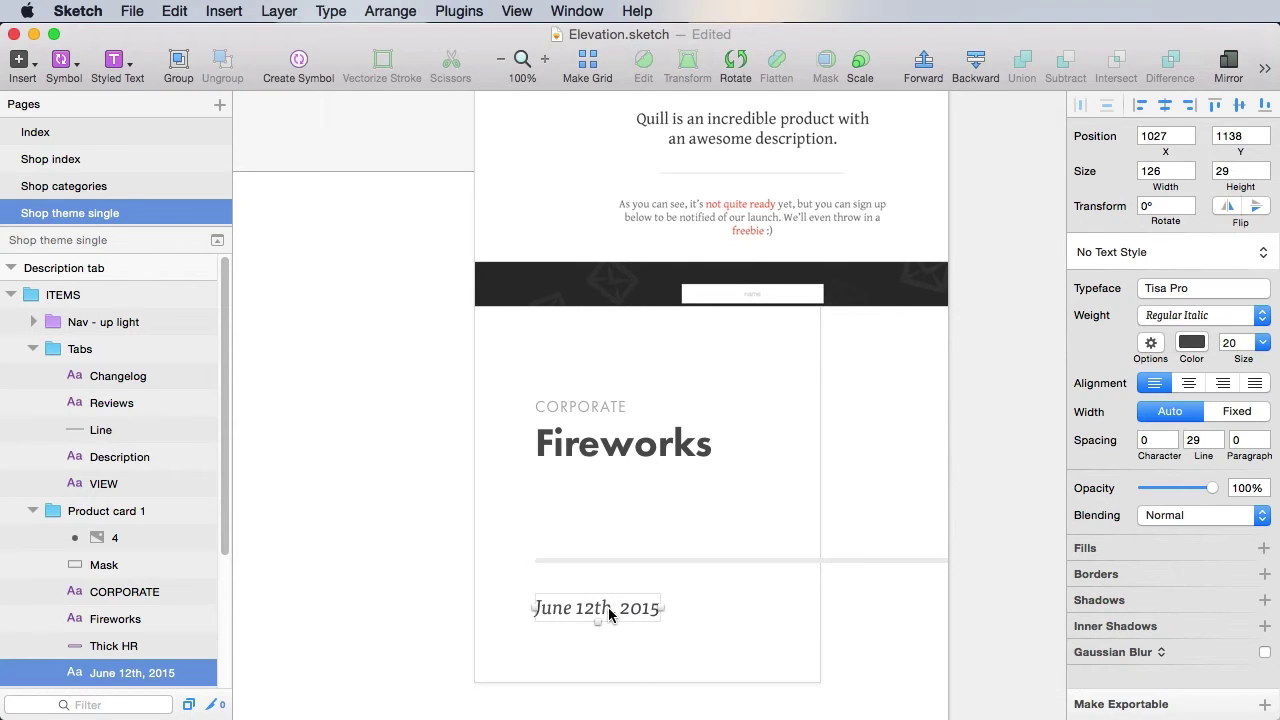
key("Delete")
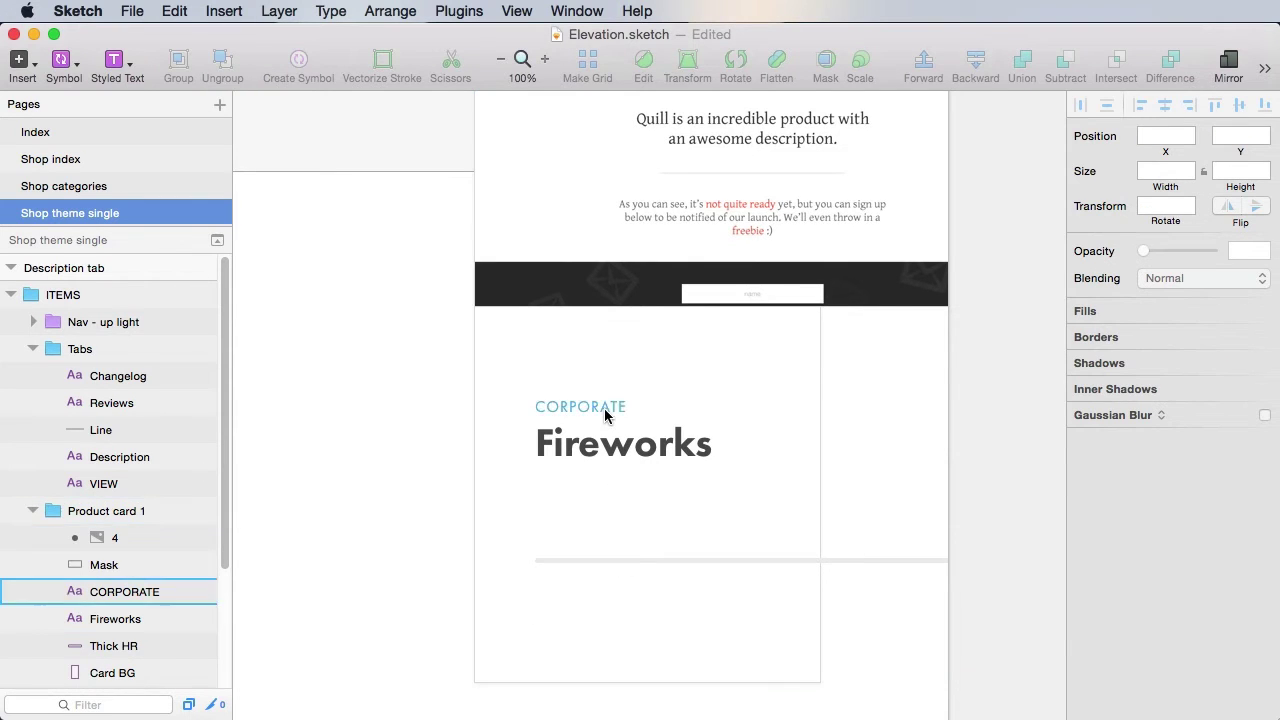
left_click(605, 415)
key("Delete")
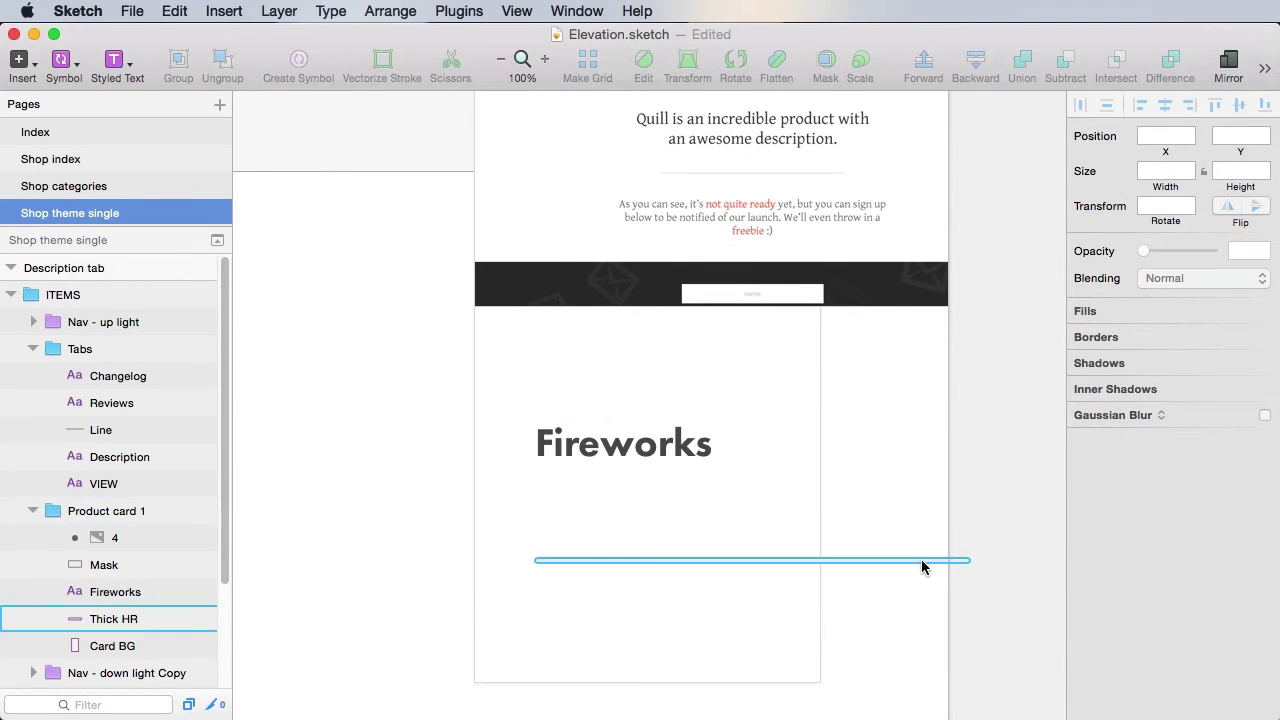
Set the width of the card's Thick HR divider to 211 px.
left_click(922, 567)
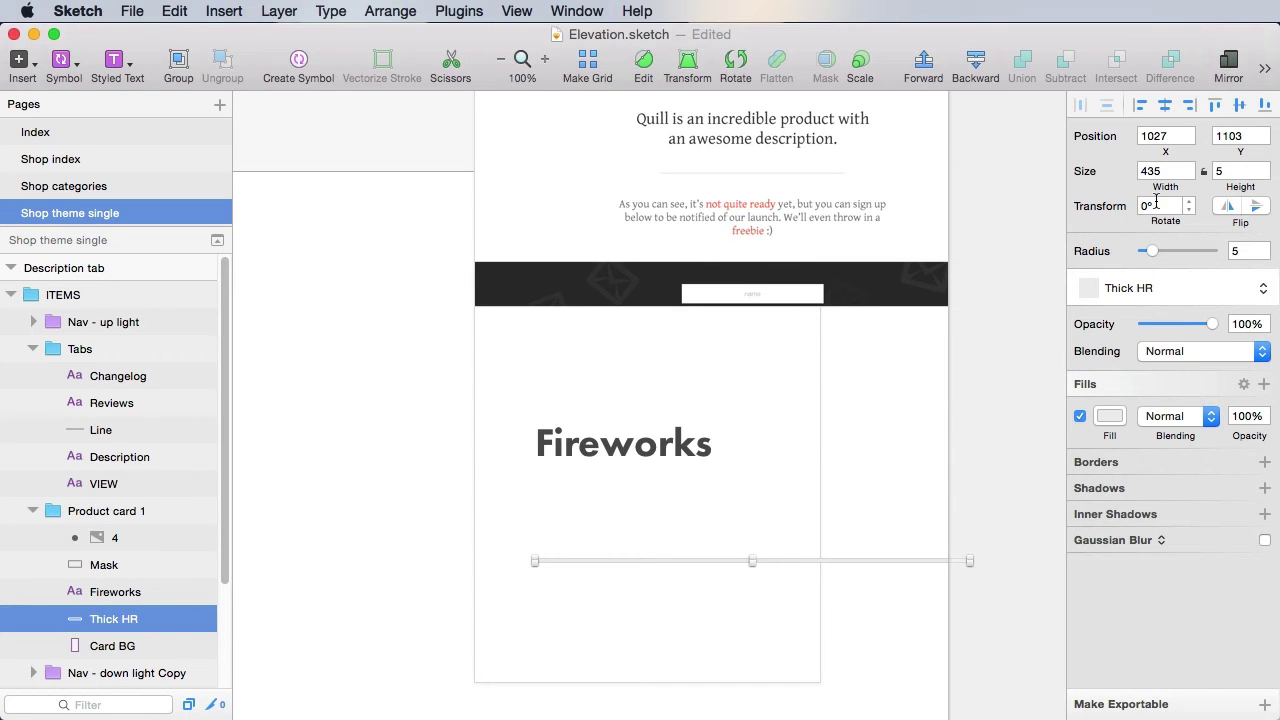
left_click_drag(1160, 186, 940, 186)
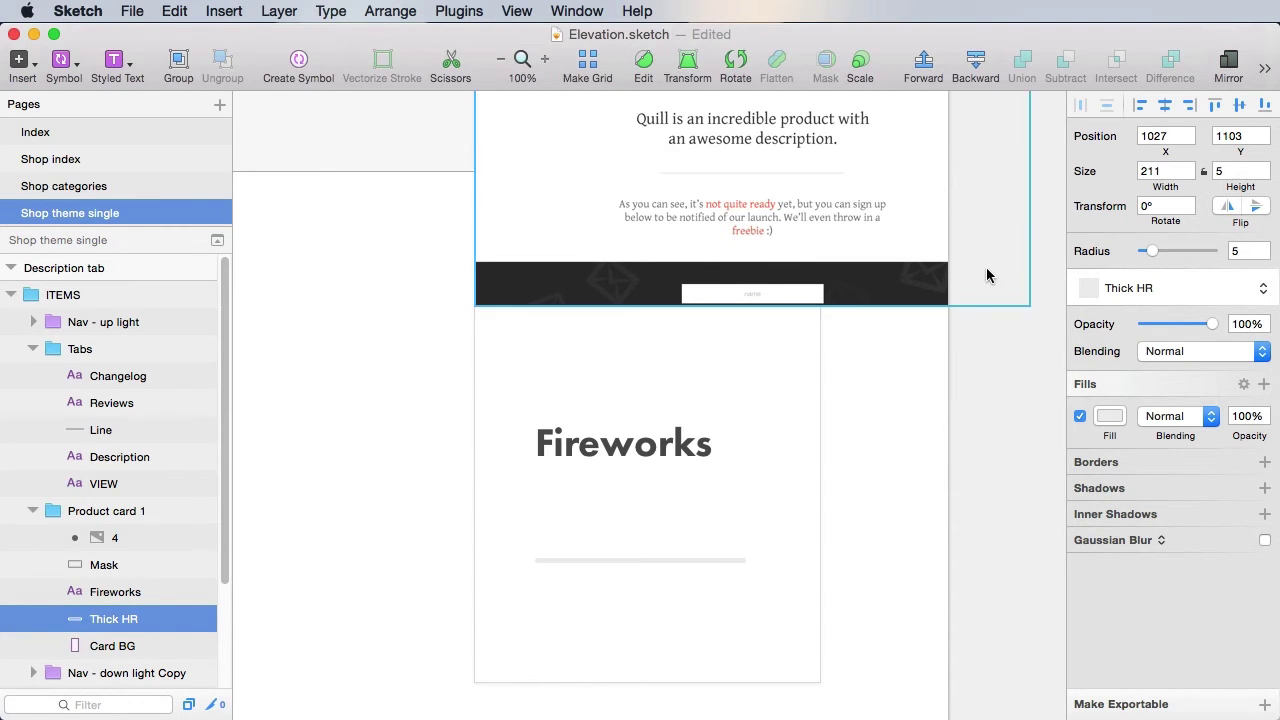
left_click(999, 389)
Set the width of the card's preview image and its mask to 345 px.
scroll(998, 390, "up", 5)
left_click(903, 451)
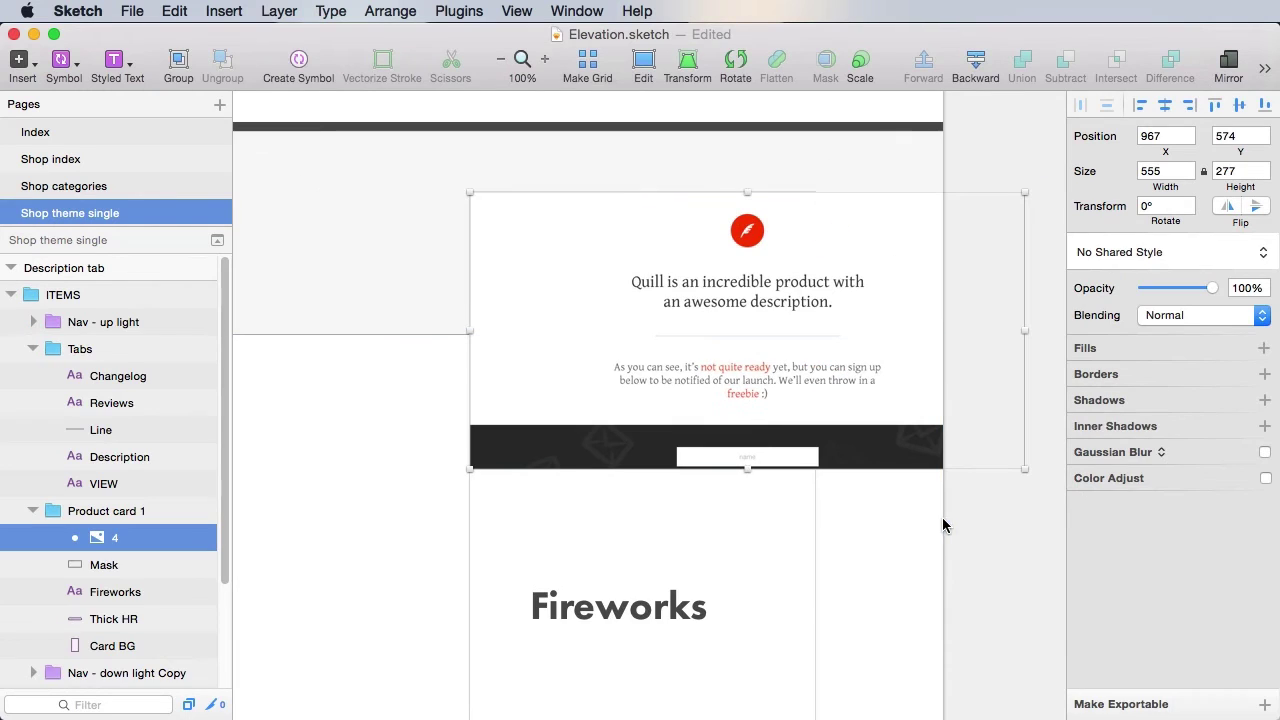
scroll(976, 544, "right", 2)
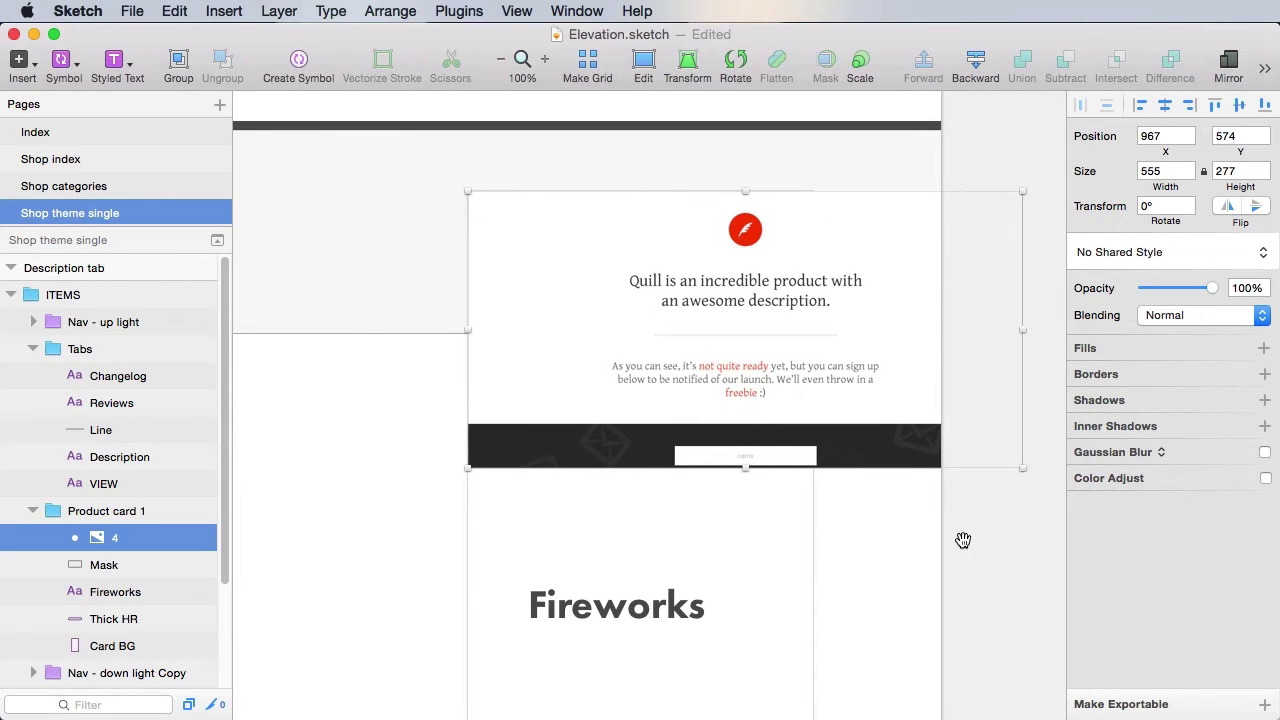
left_click(1165, 171)
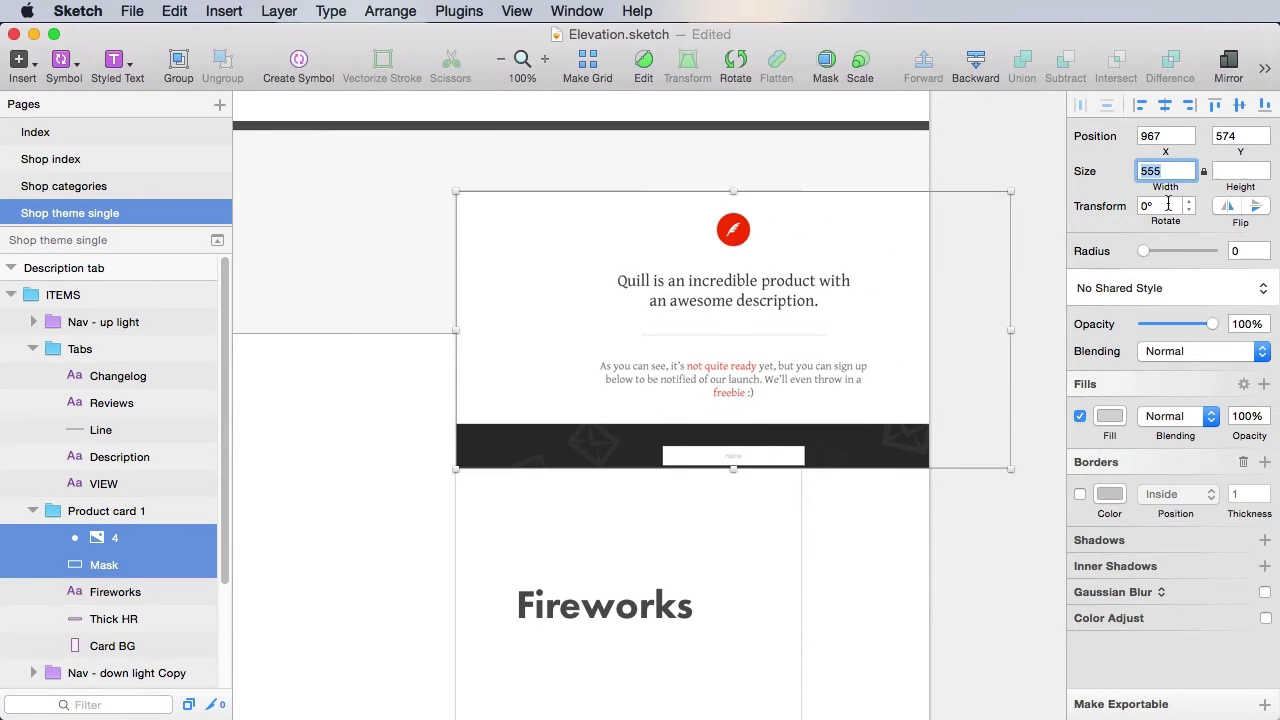
type("3")
type("45")
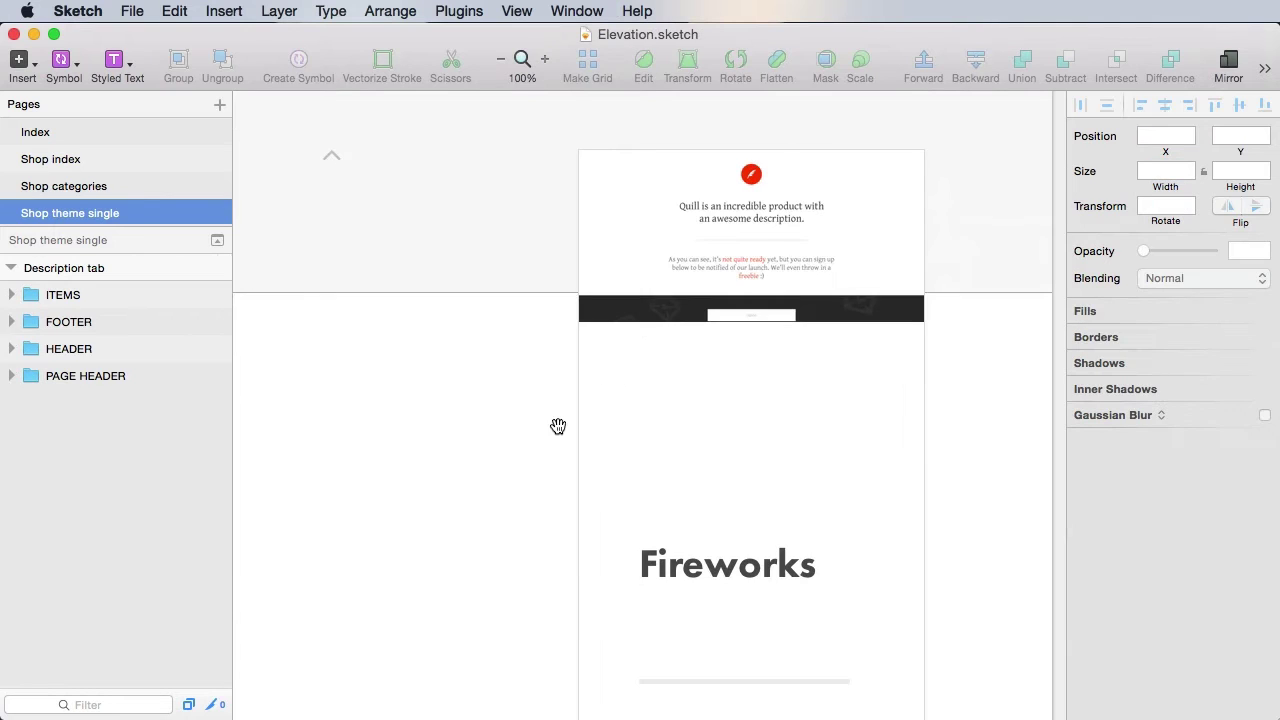
Replace the Fireworks title on the product card with the price $45.
left_click(699, 570)
double_click(697, 568)
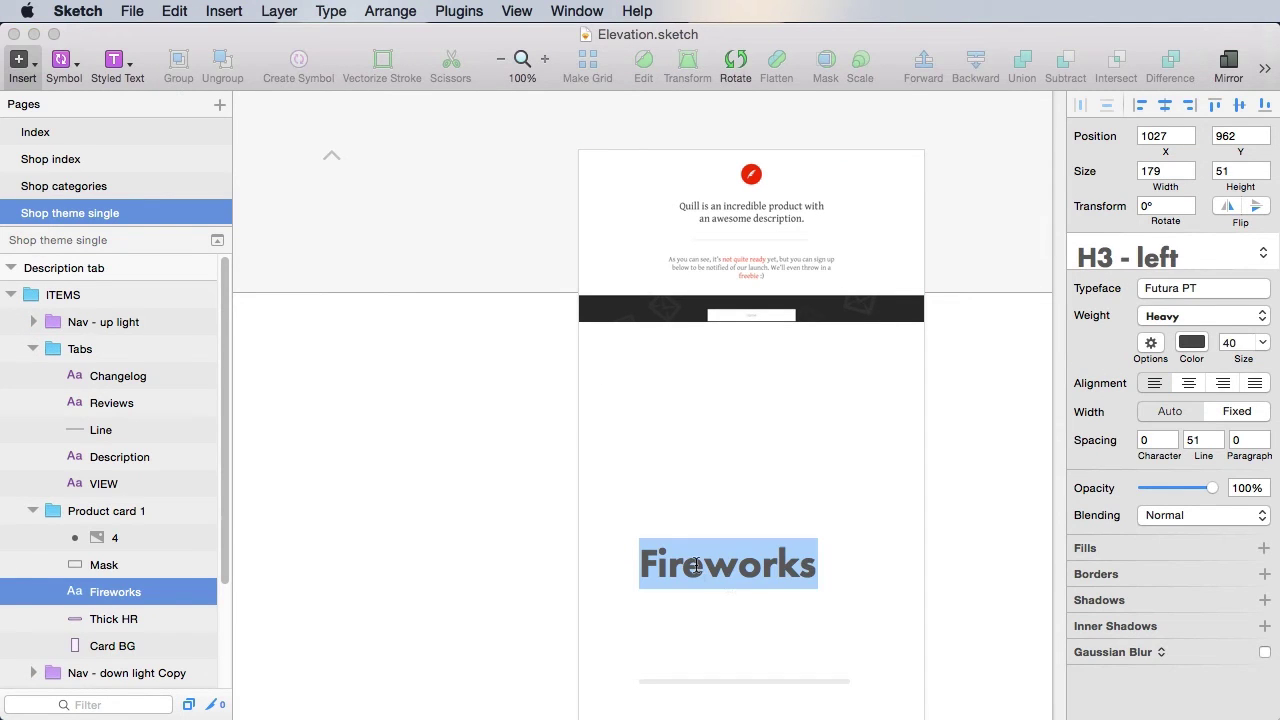
type("$#")
key("BackSpace")
type("35")
key("BackSpace")
key("BackSpace")
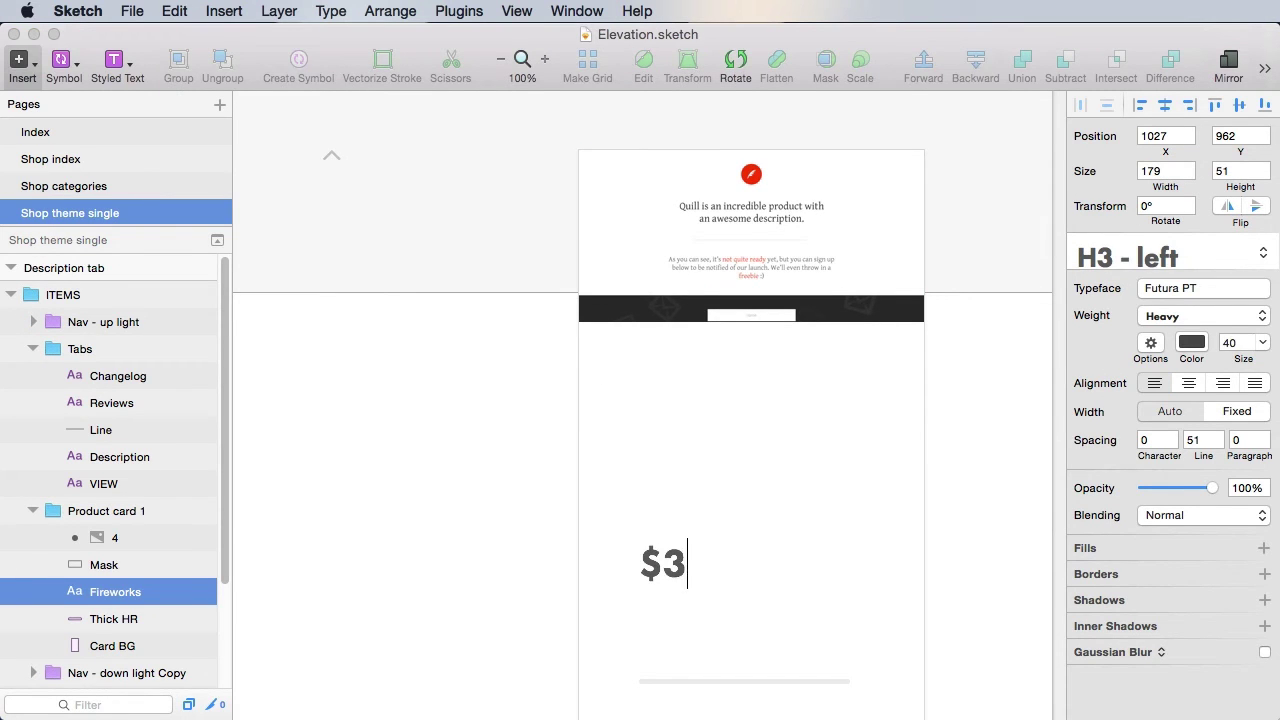
type("45")
left_click(966, 451)
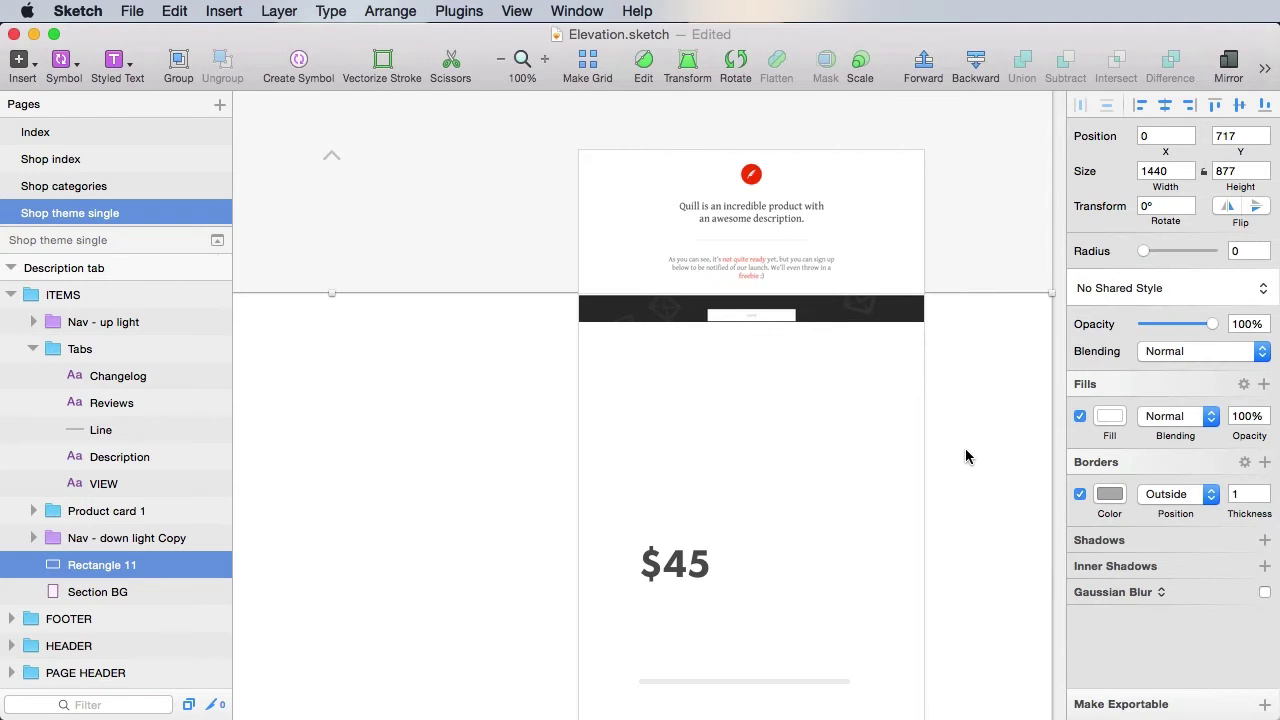
Detach the $45 price from its shared text style and set the dollar sign's font size to 28.
left_click(684, 572)
left_click(1160, 257)
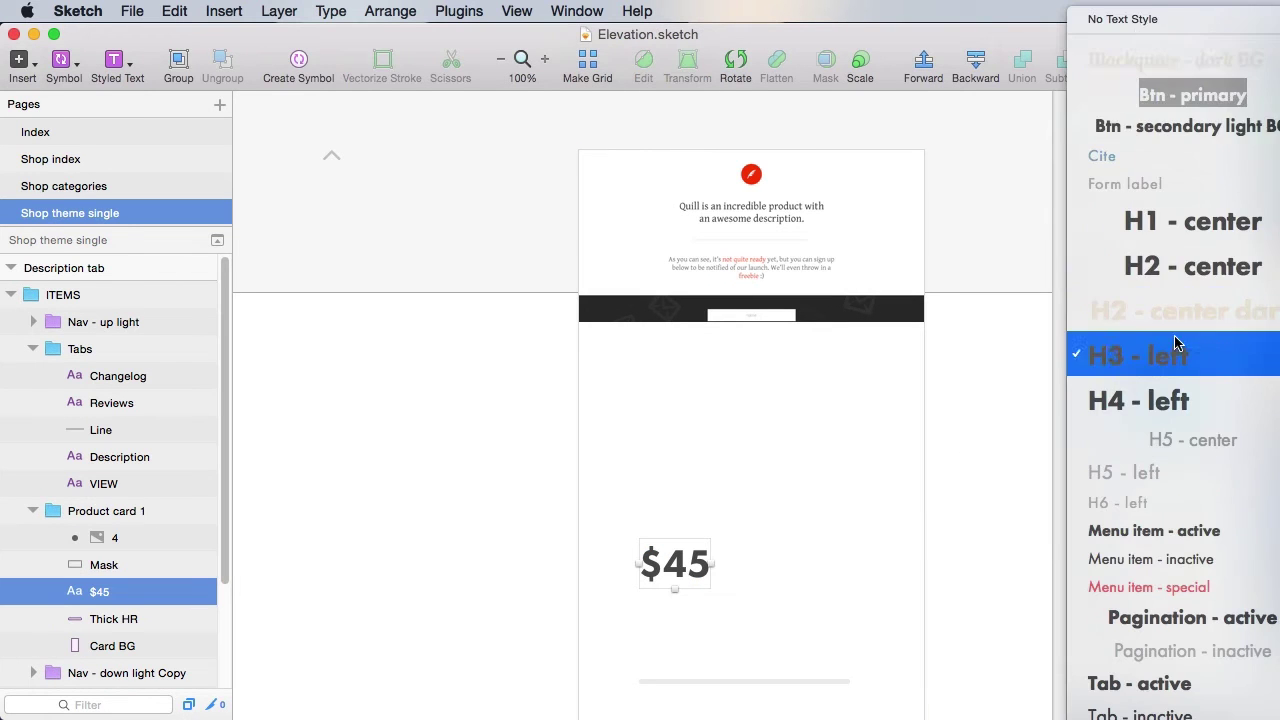
left_click(1122, 19)
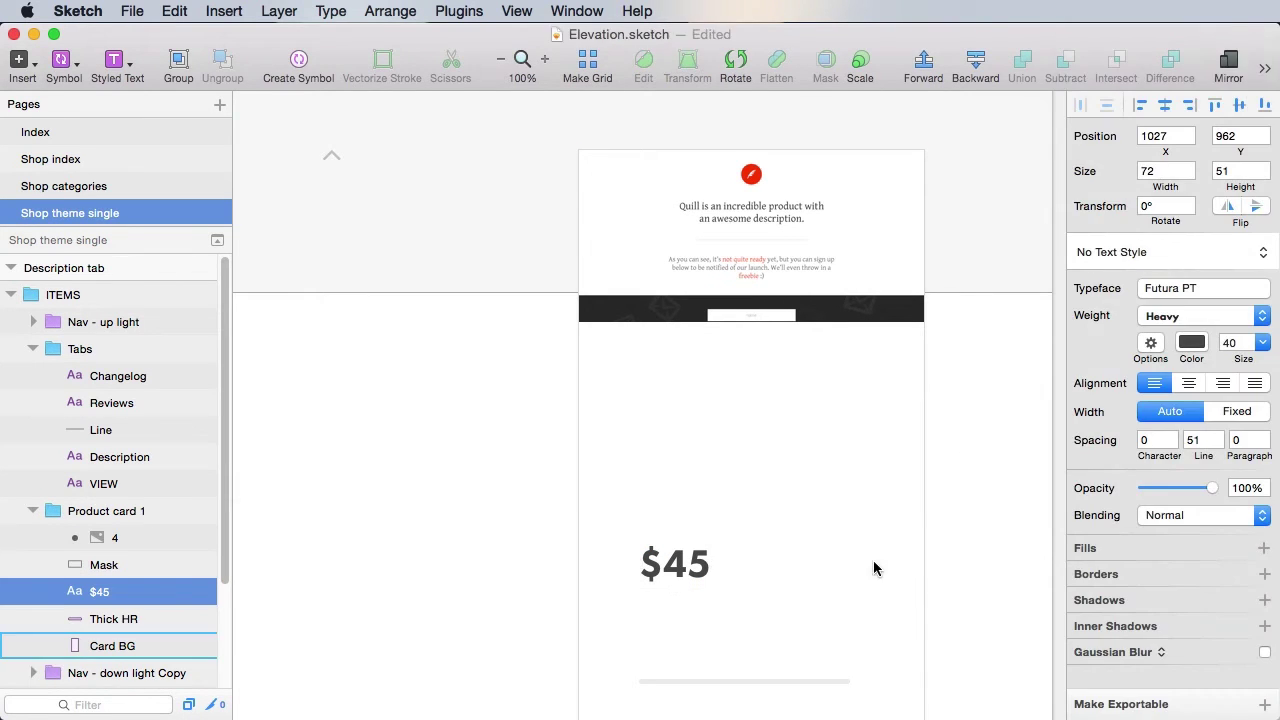
double_click(676, 576)
key("Left")
key("shift+Left")
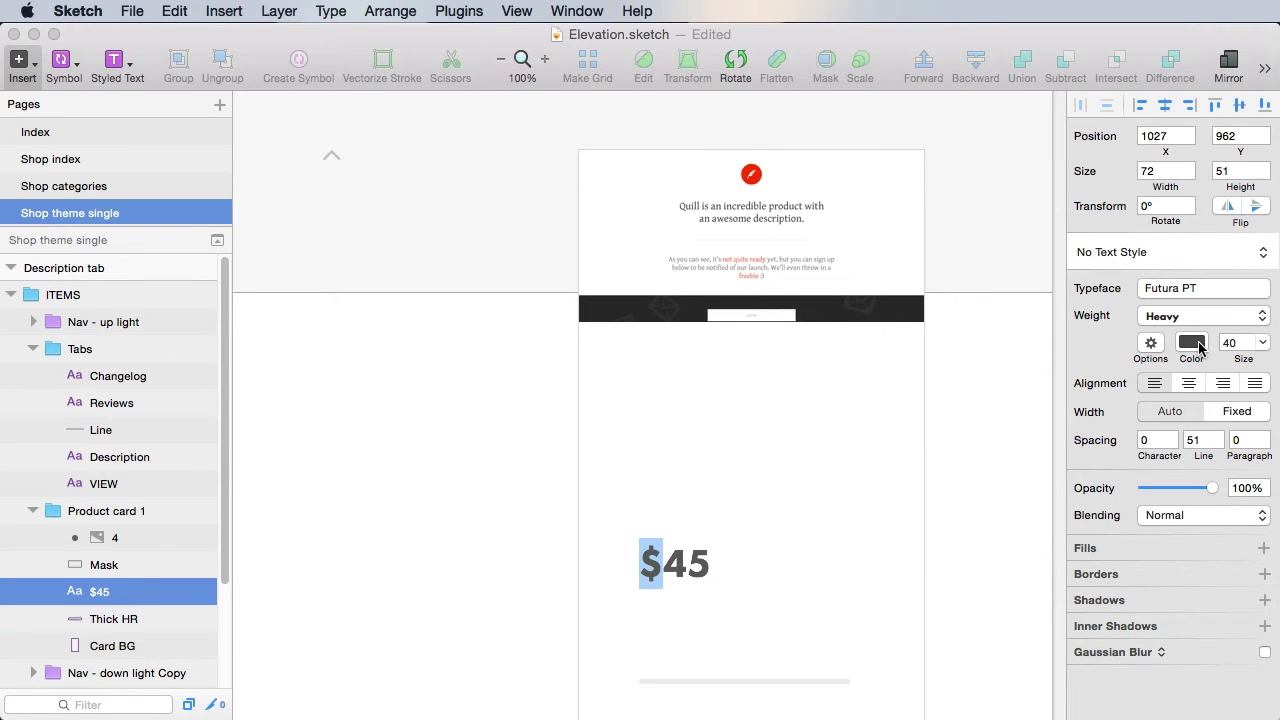
left_click_drag(1246, 356, 1234, 356)
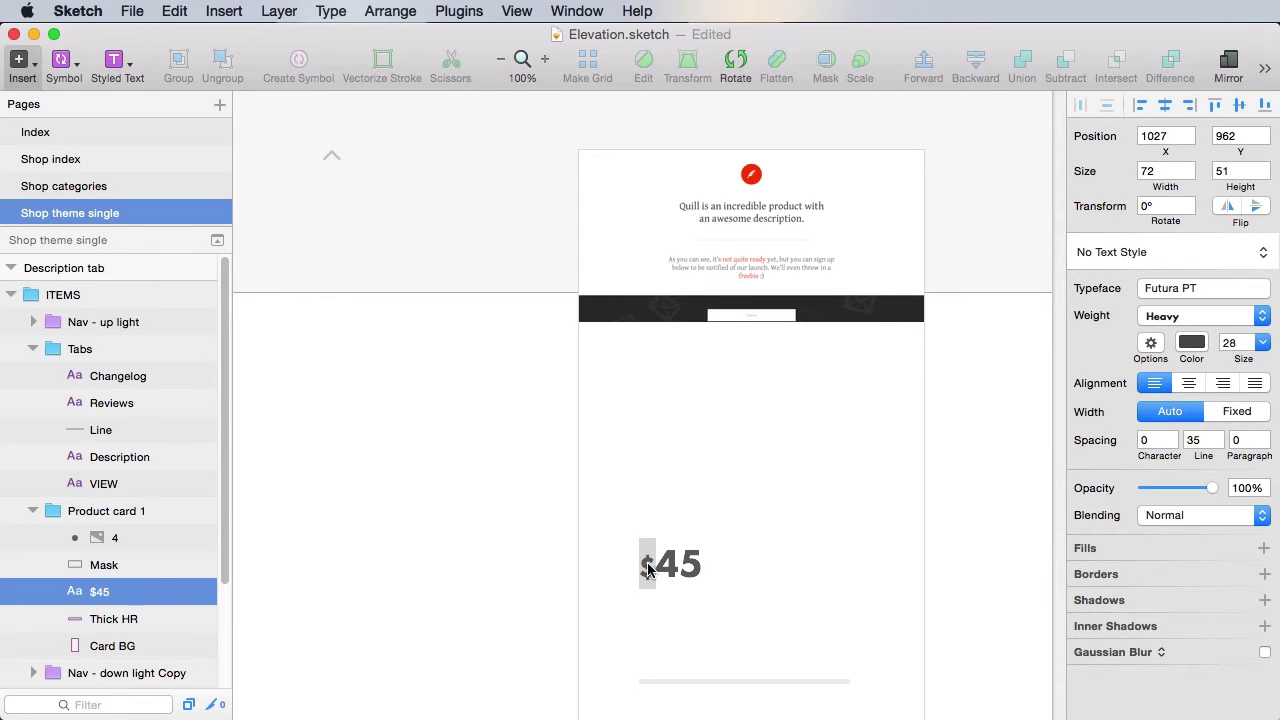
left_click(279, 11)
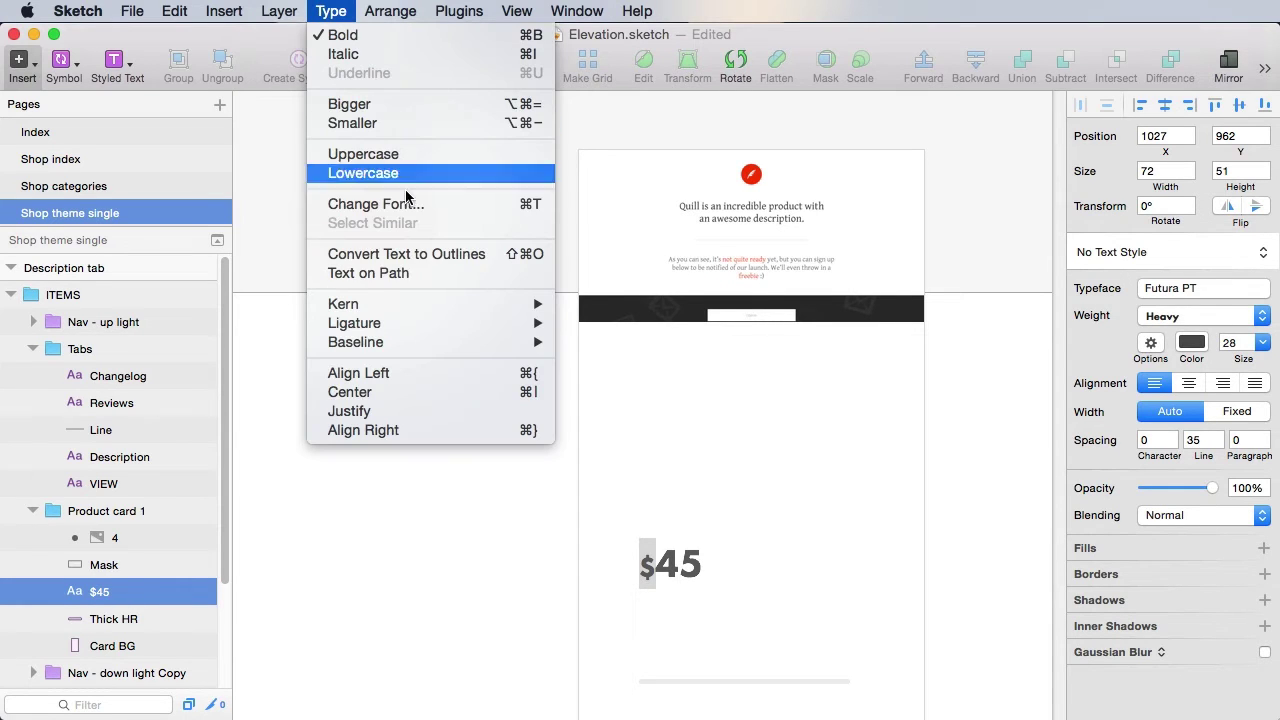
mouse_move(456, 342)
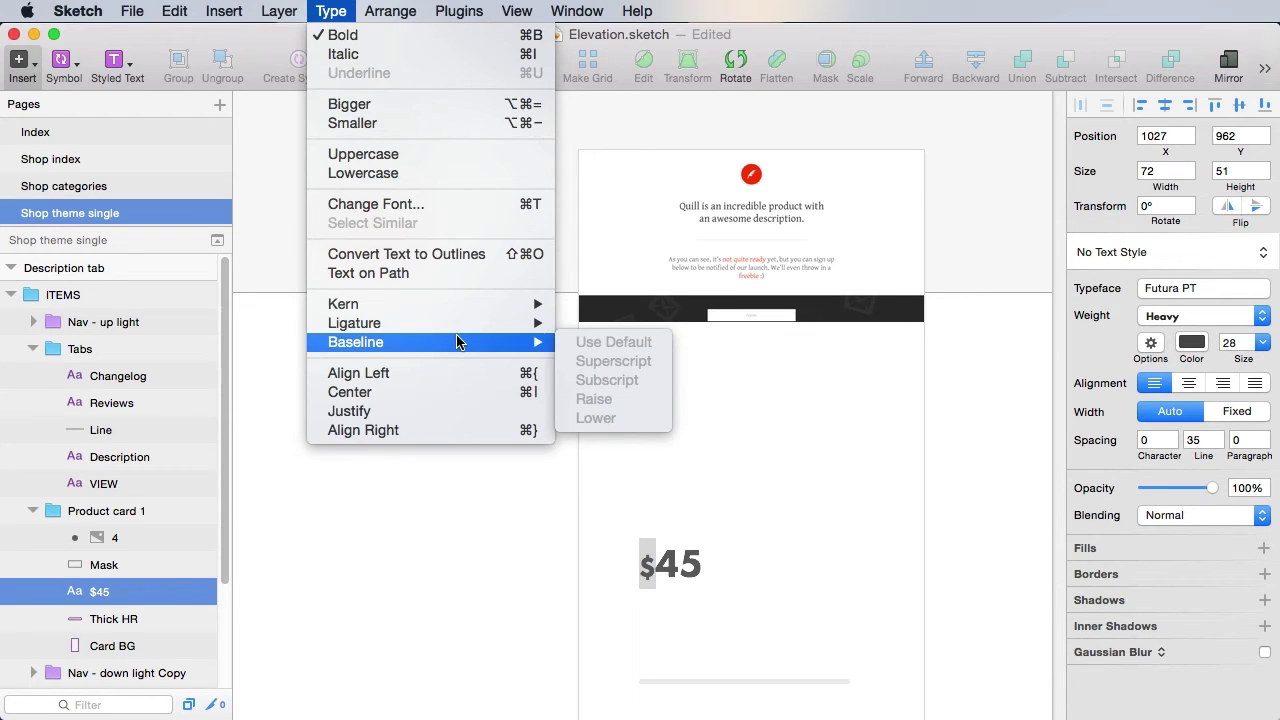
left_click(698, 534)
Make the dollar sign of the $45 price a superscript.
left_click(654, 567)
key("shift+Left")
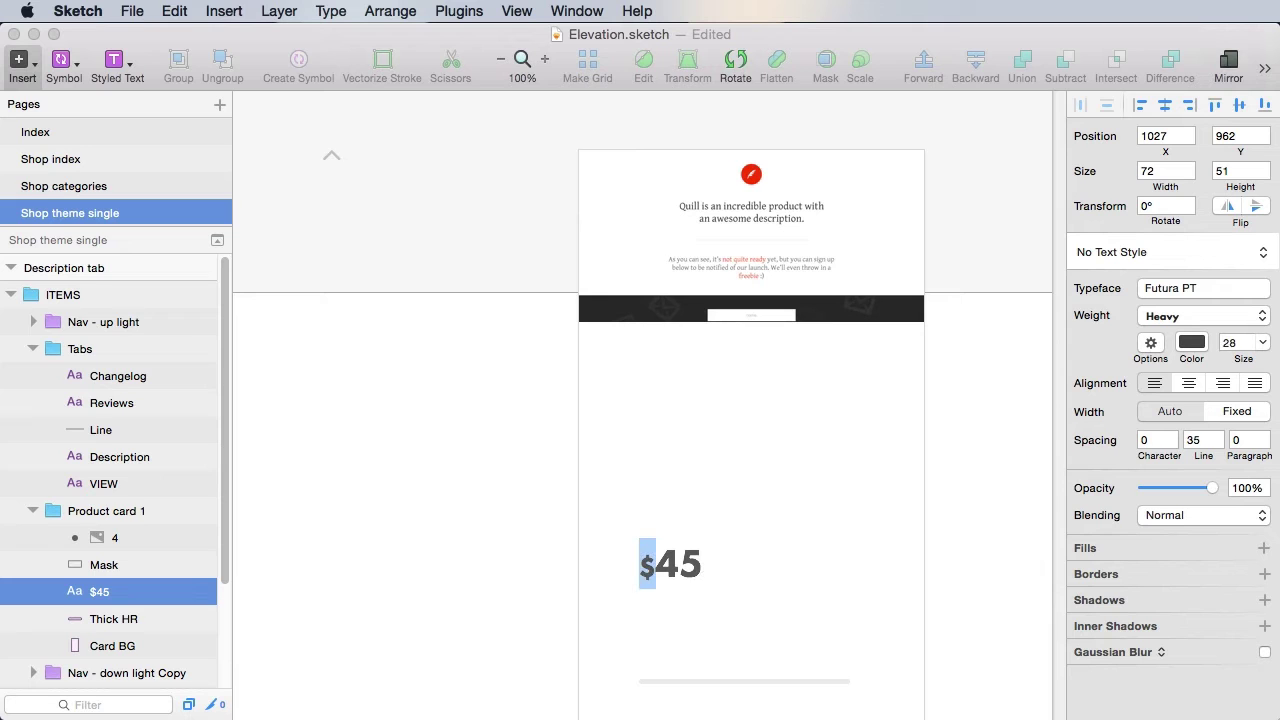
left_click(312, 8)
mouse_move(415, 342)
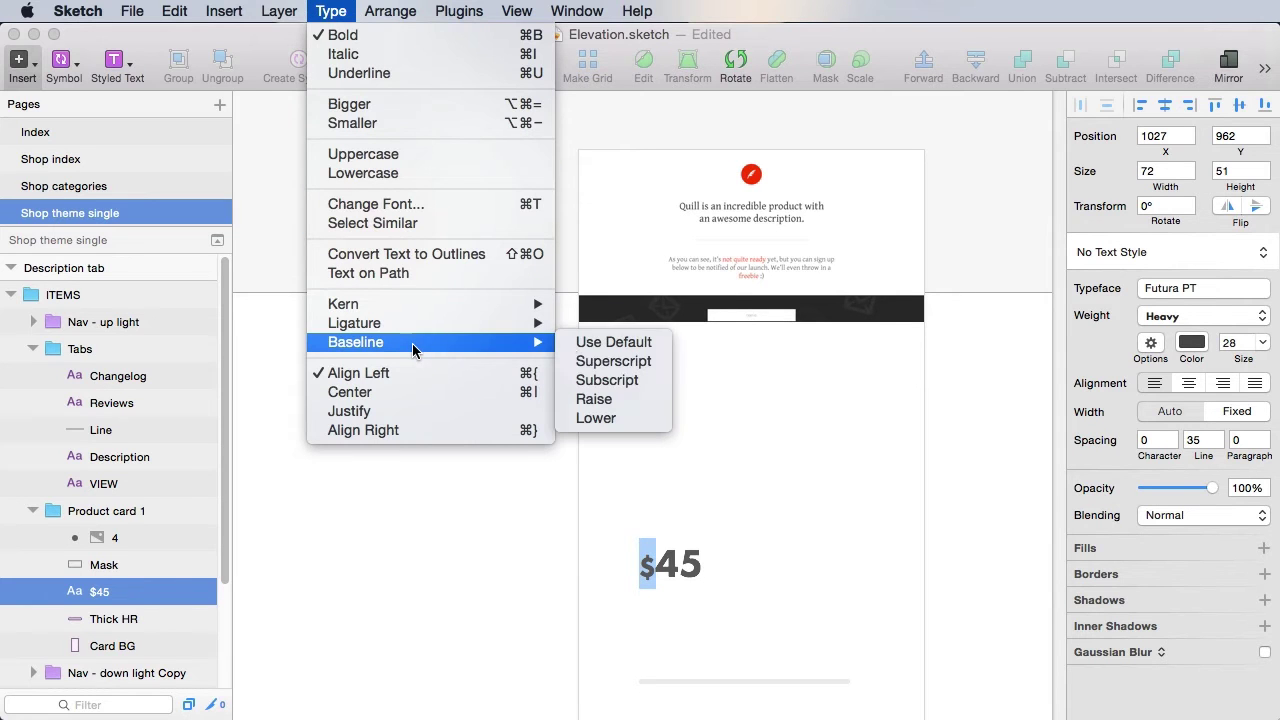
left_click(620, 361)
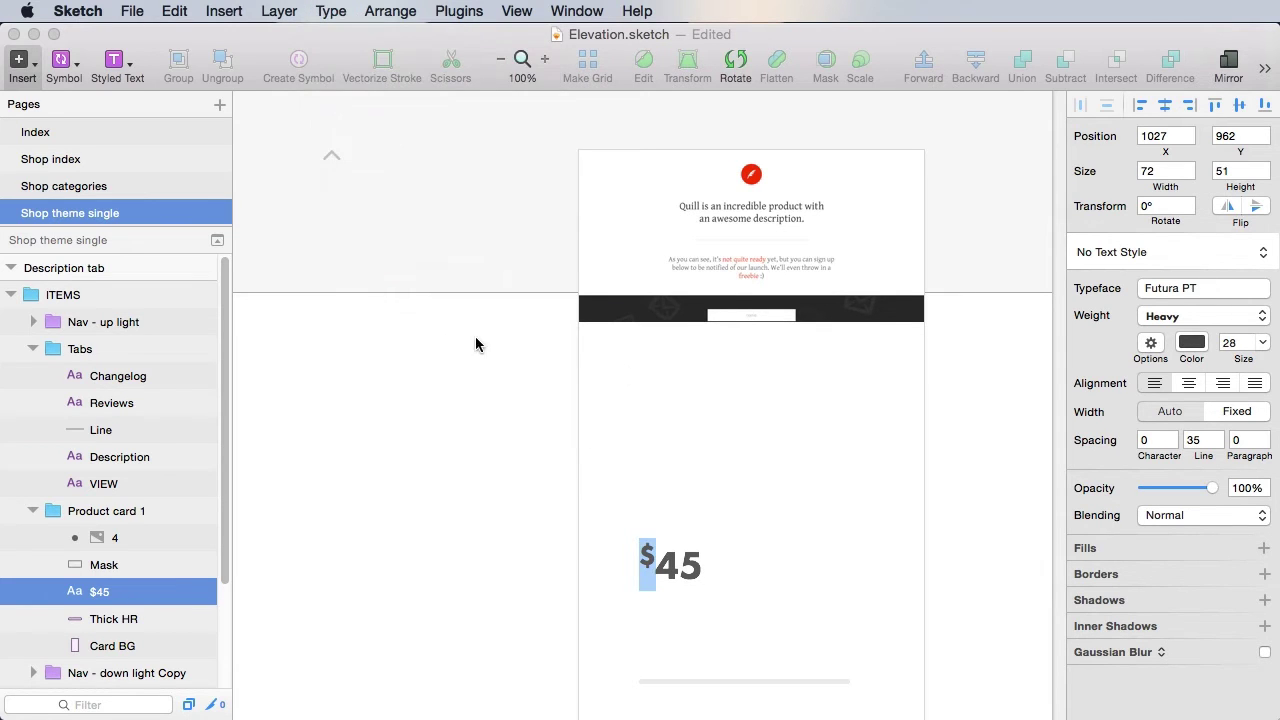
key("Escape")
left_click(866, 504)
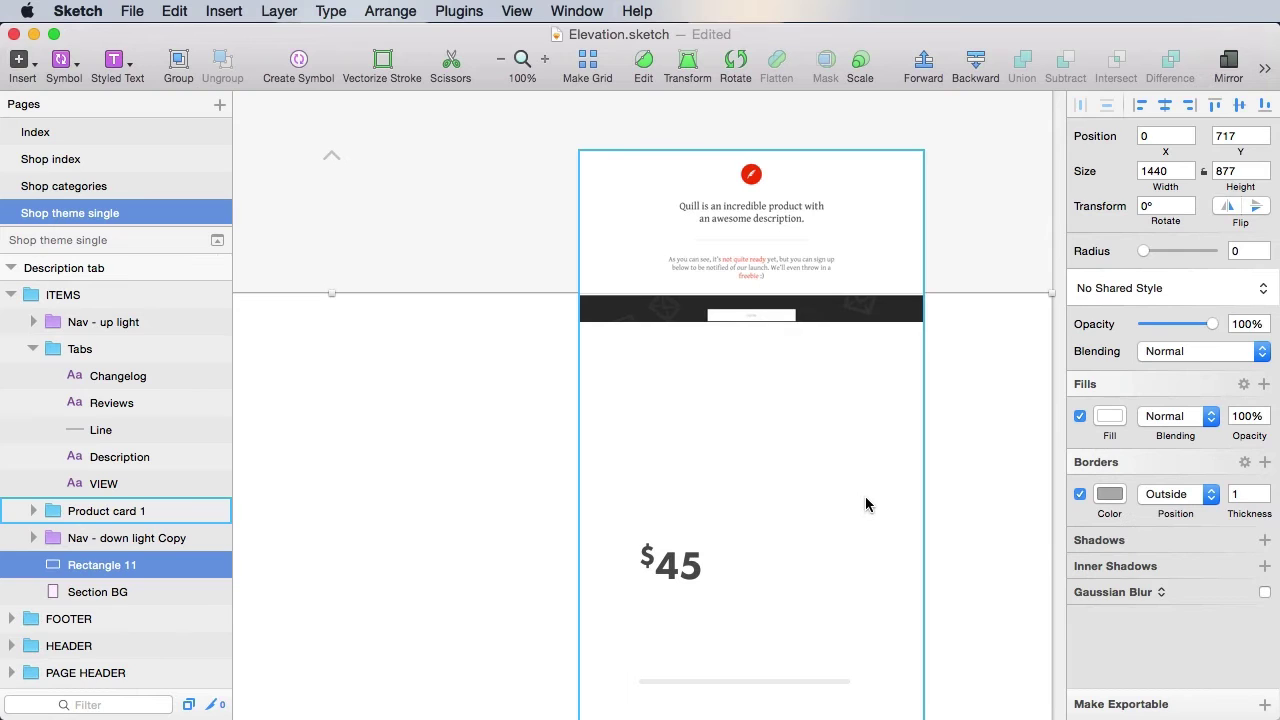
Move the $45 price to X 997, Y 807, 60 px below the preview image and 30 px inside the card edge.
double_click(672, 566)
left_click_drag(675, 568, 675, 426)
key("alt")
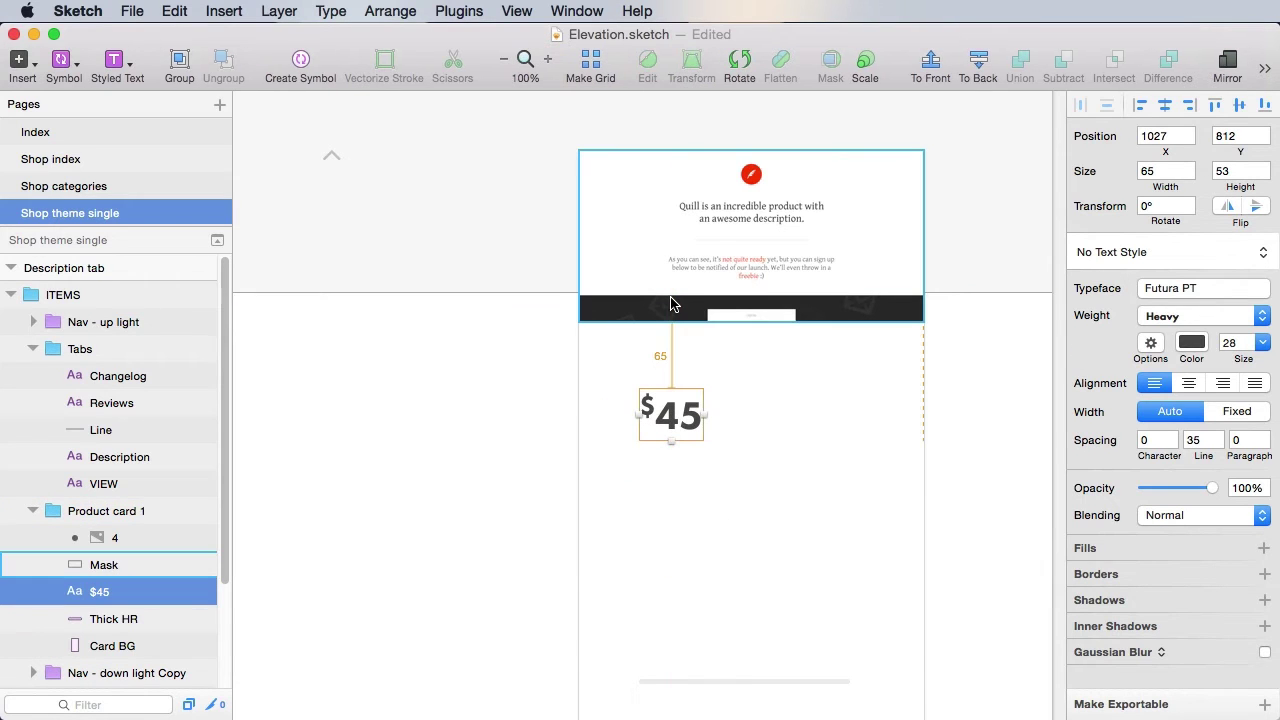
key("Up")
key("Up")
key("Up")
key("Up")
key("Up")
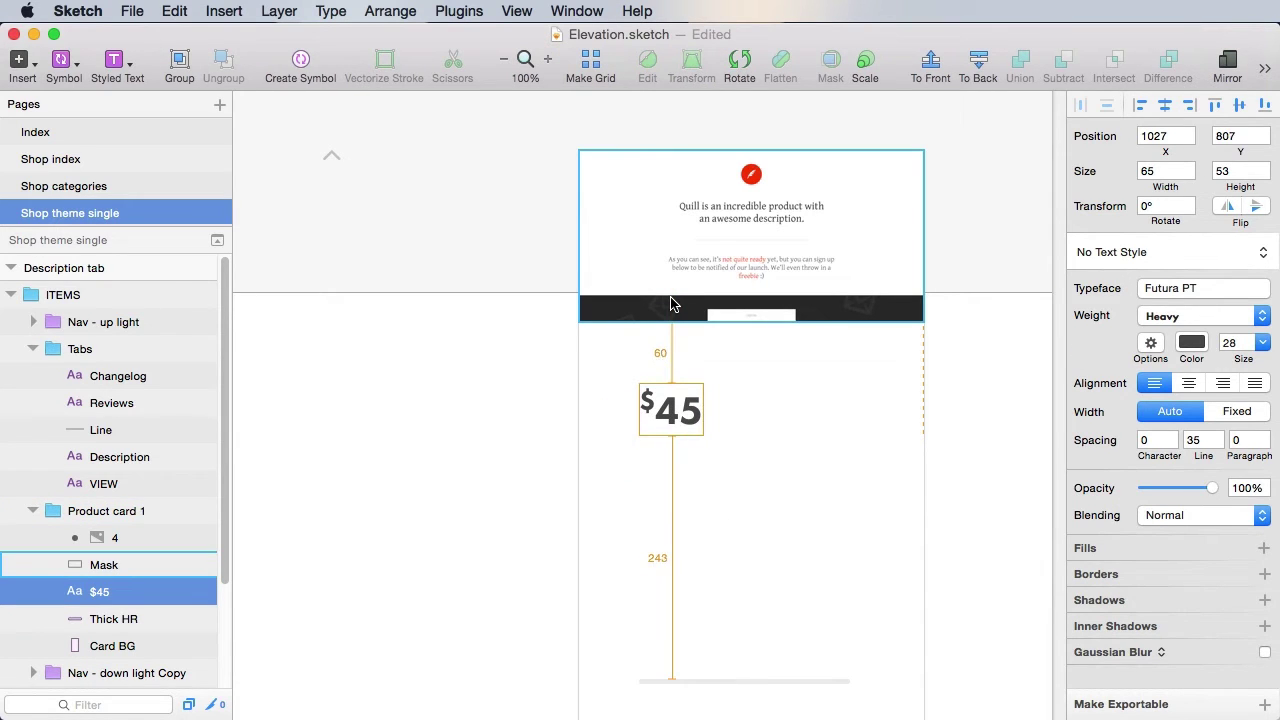
key("shift+Left")
key("shift+Left")
key("shift+Left")
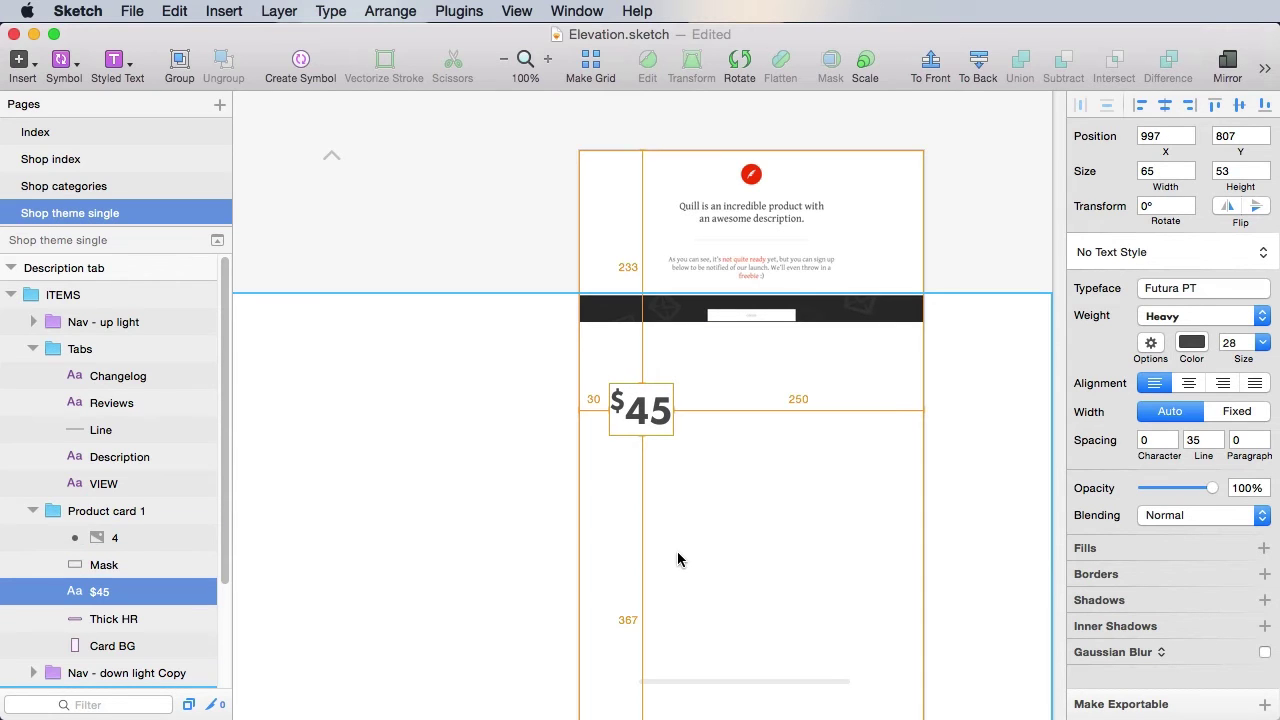
Move the Thick HR divider up to X 997, Y 930, left-aligned with the $45 price.
left_click_drag(813, 555, 885, 452)
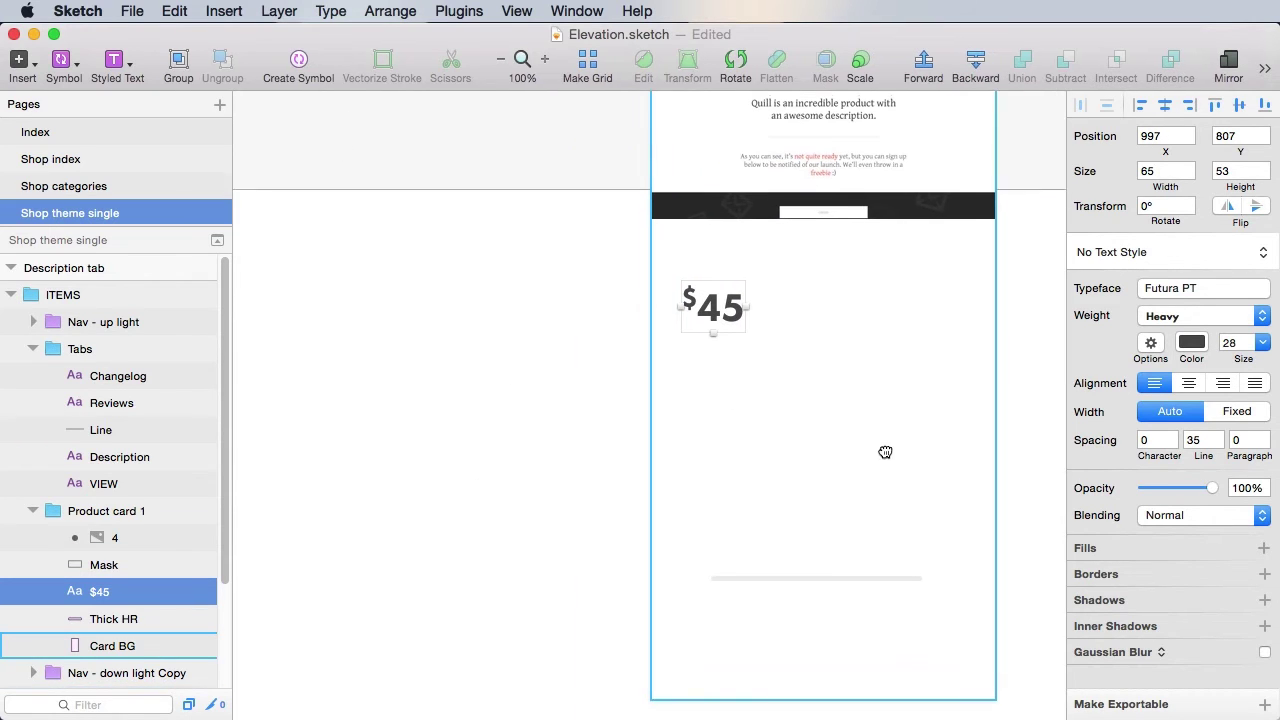
left_click_drag(790, 578, 760, 410)
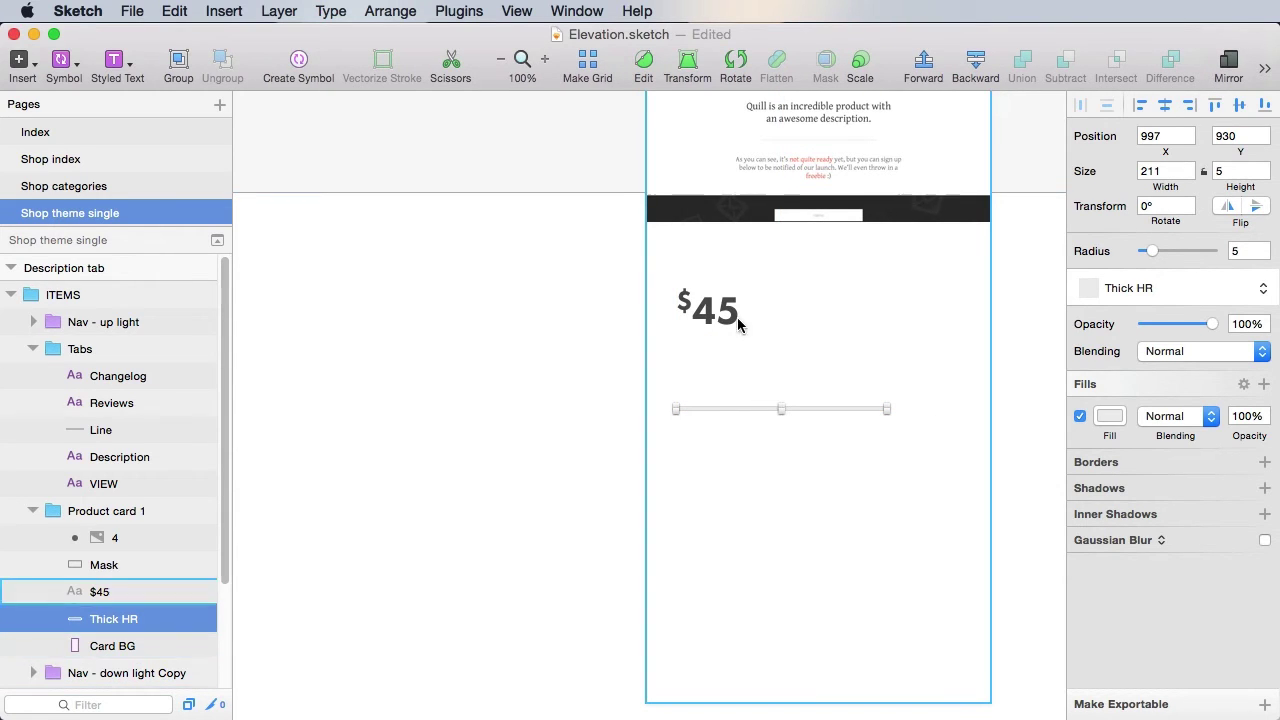
left_click(698, 357)
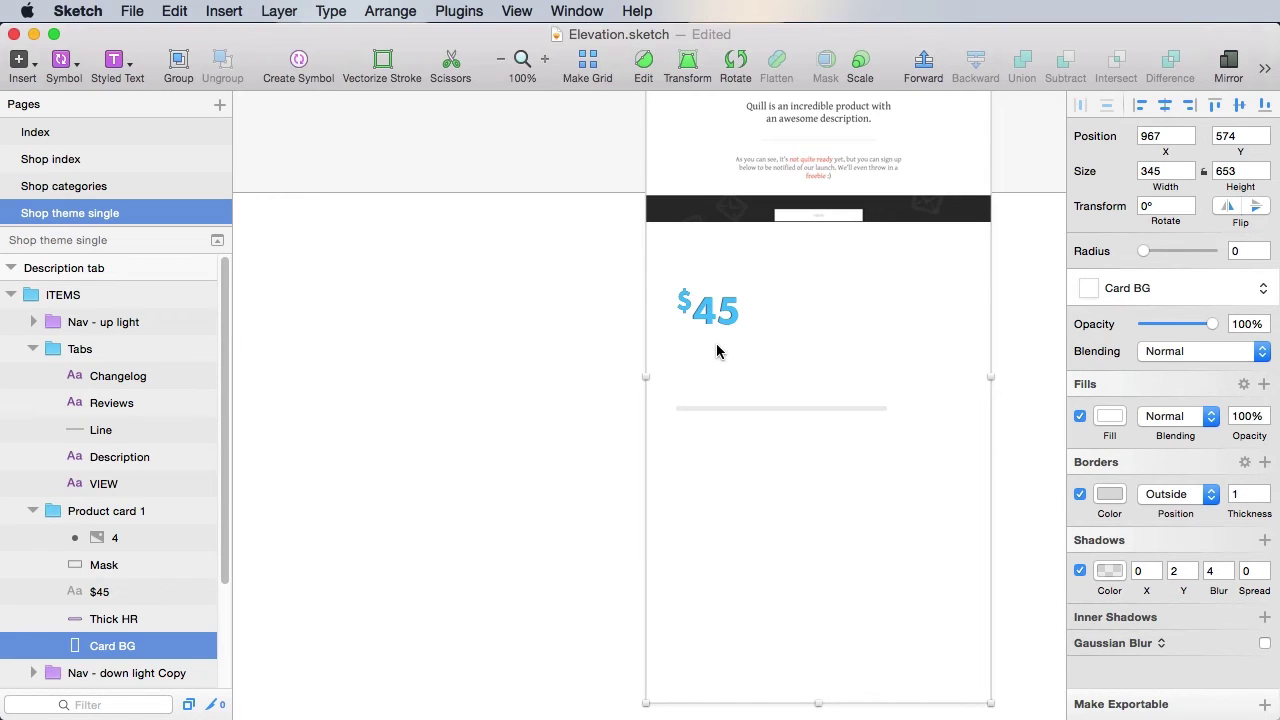
Add a text layer reading "Includes 6 months of free support" between the $45 price and the divider.
key("z")
left_click(856, 491)
key("space")
left_click_drag(340, 160, 295, 100)
left_click_drag(640, 375, 774, 489)
key("z")
left_click(607, 377)
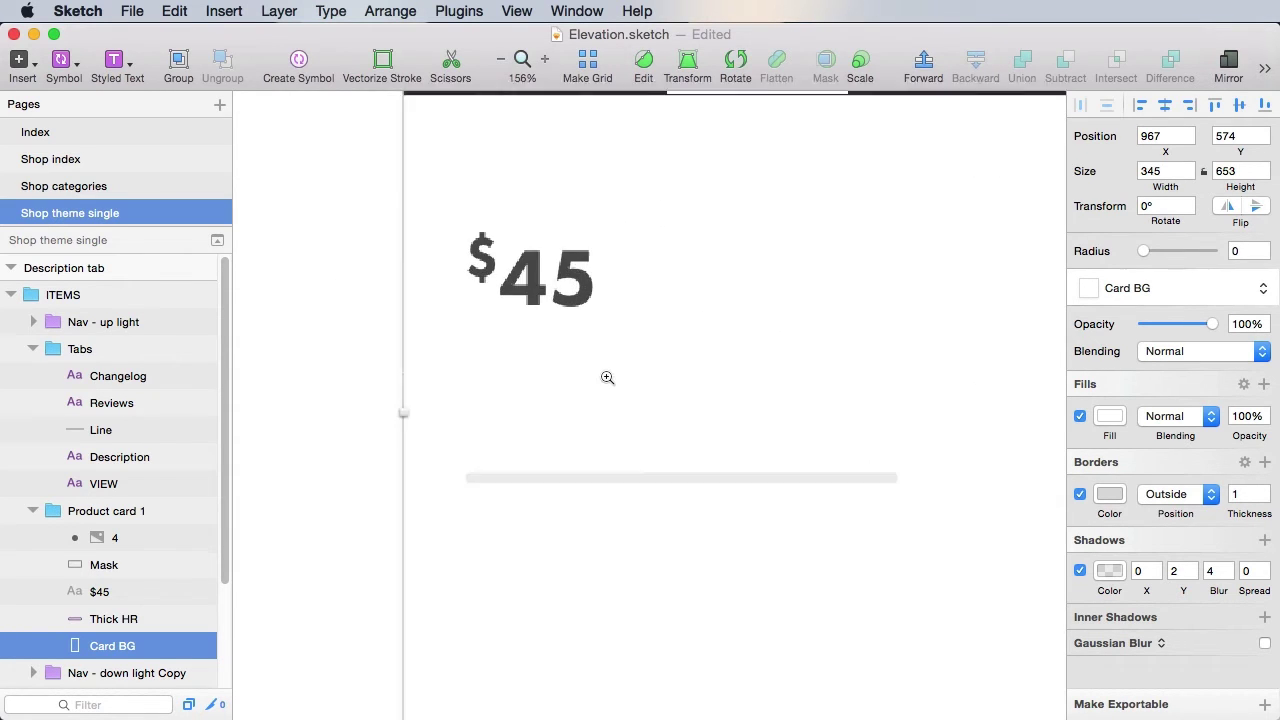
key("t")
left_click(471, 357)
type("Ub")
key("BackSpace")
key("BackSpace")
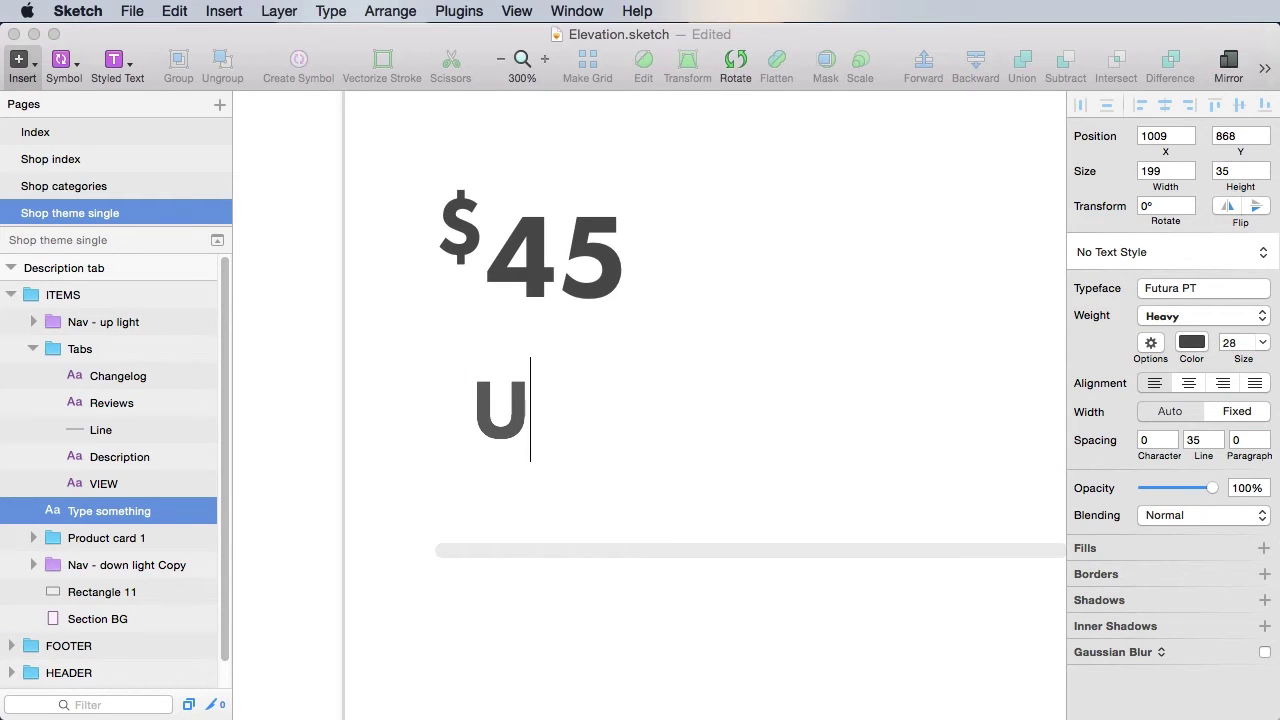
type("Includes 5")
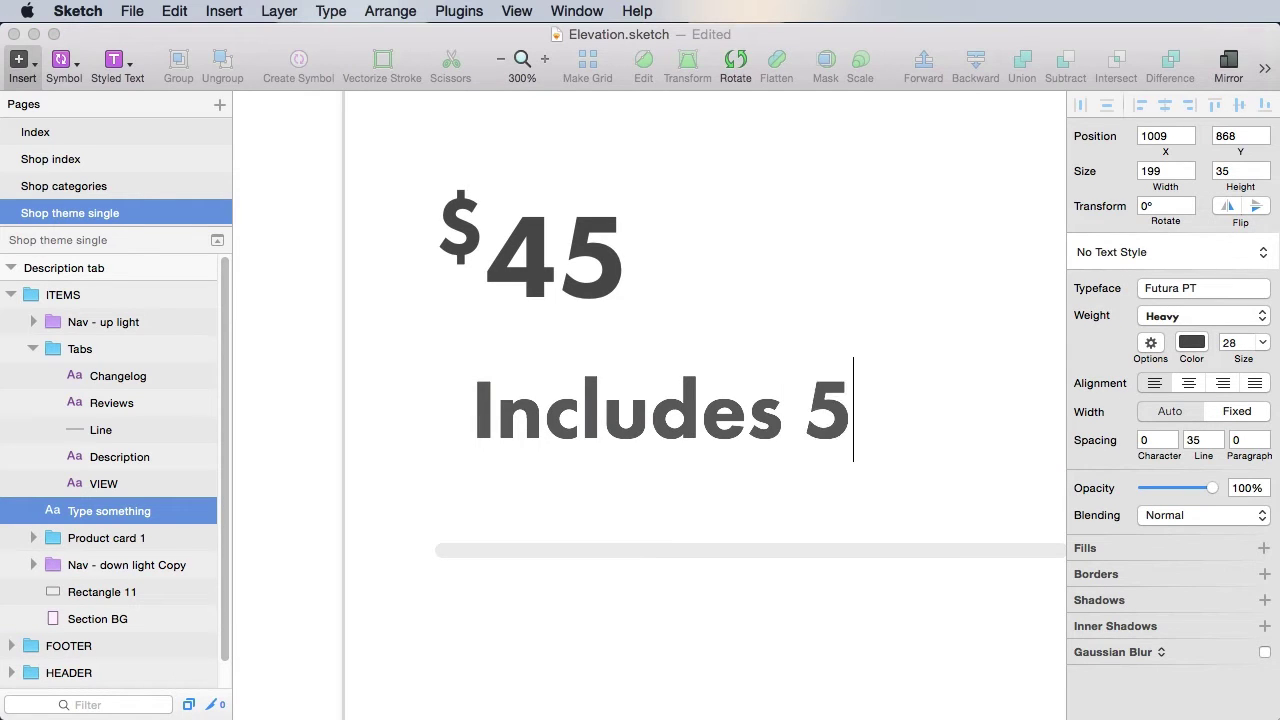
key("BackSpace")
type("6 mont")
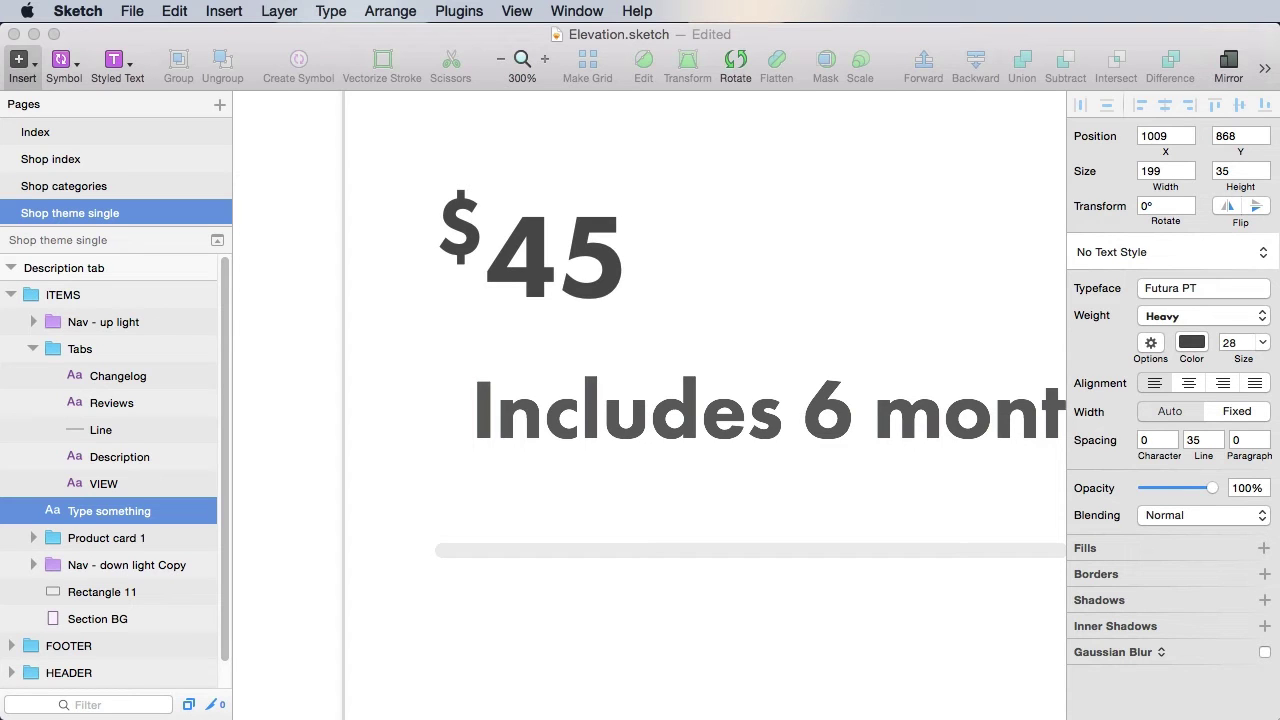
left_click(416, 602)
Set the support text's typeface to Tisa Pro in Bold Italic.
left_click(646, 422)
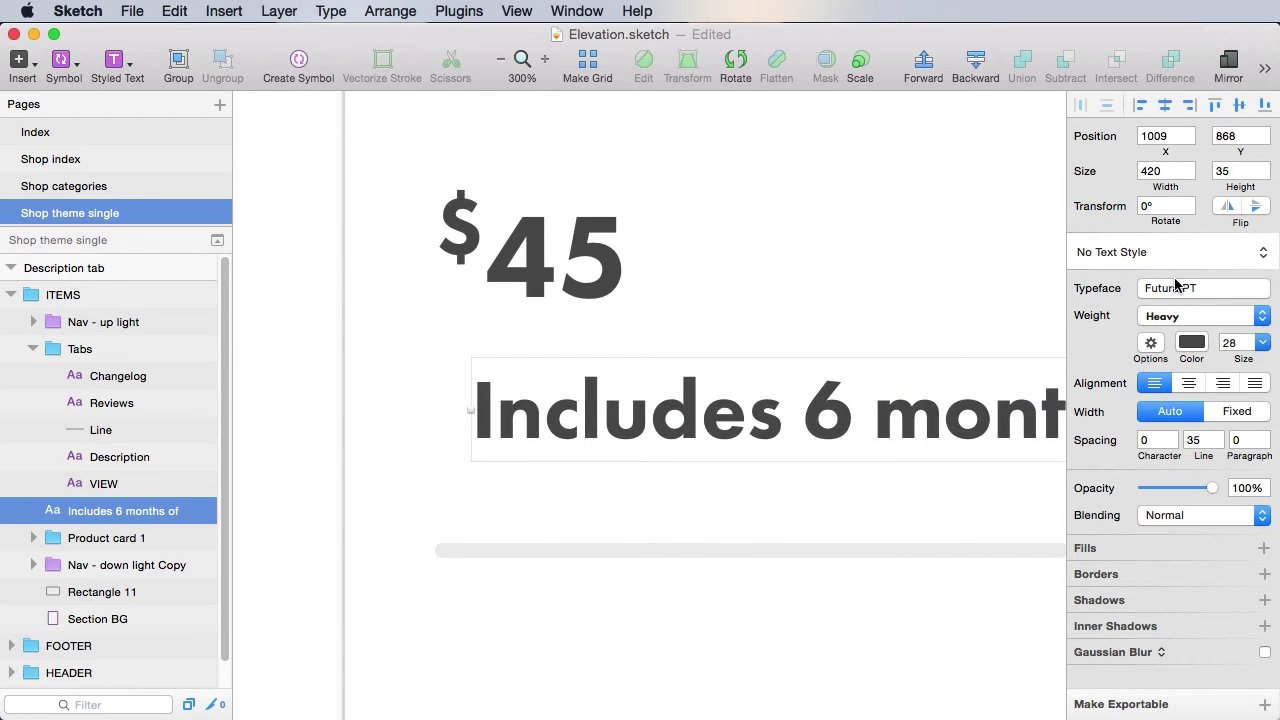
left_click(1193, 289)
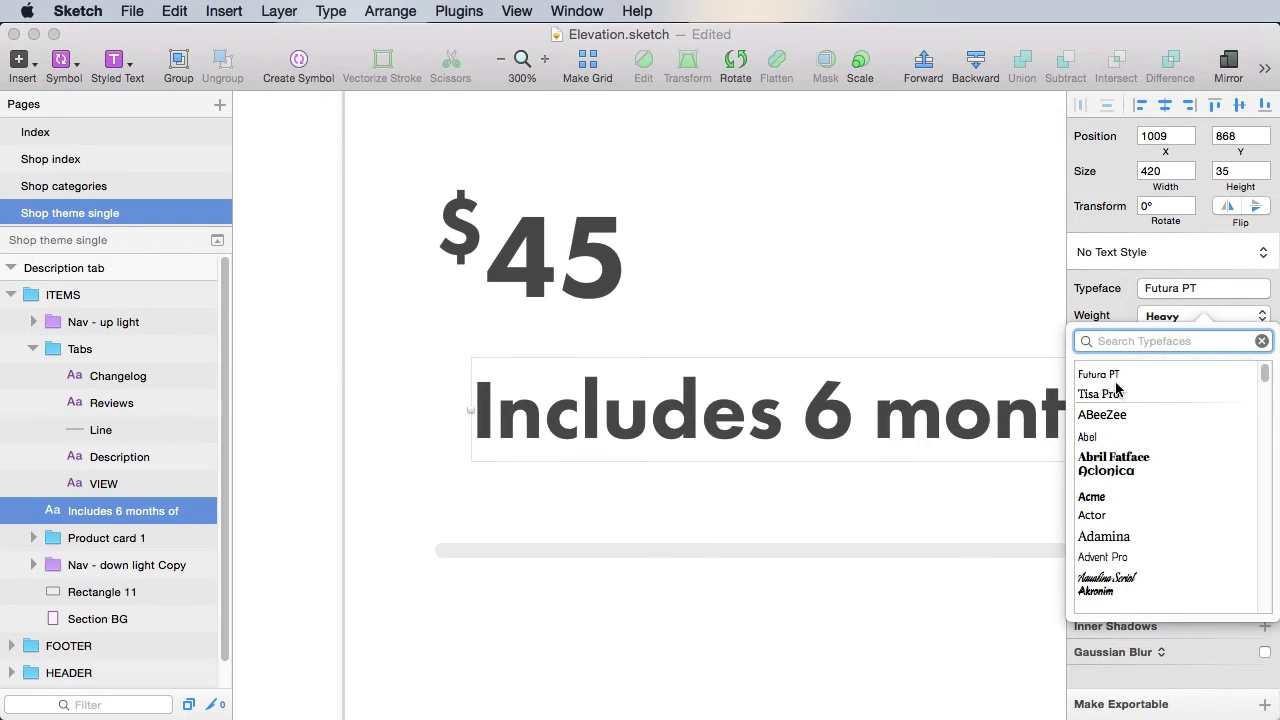
left_click(1105, 393)
left_click(1182, 316)
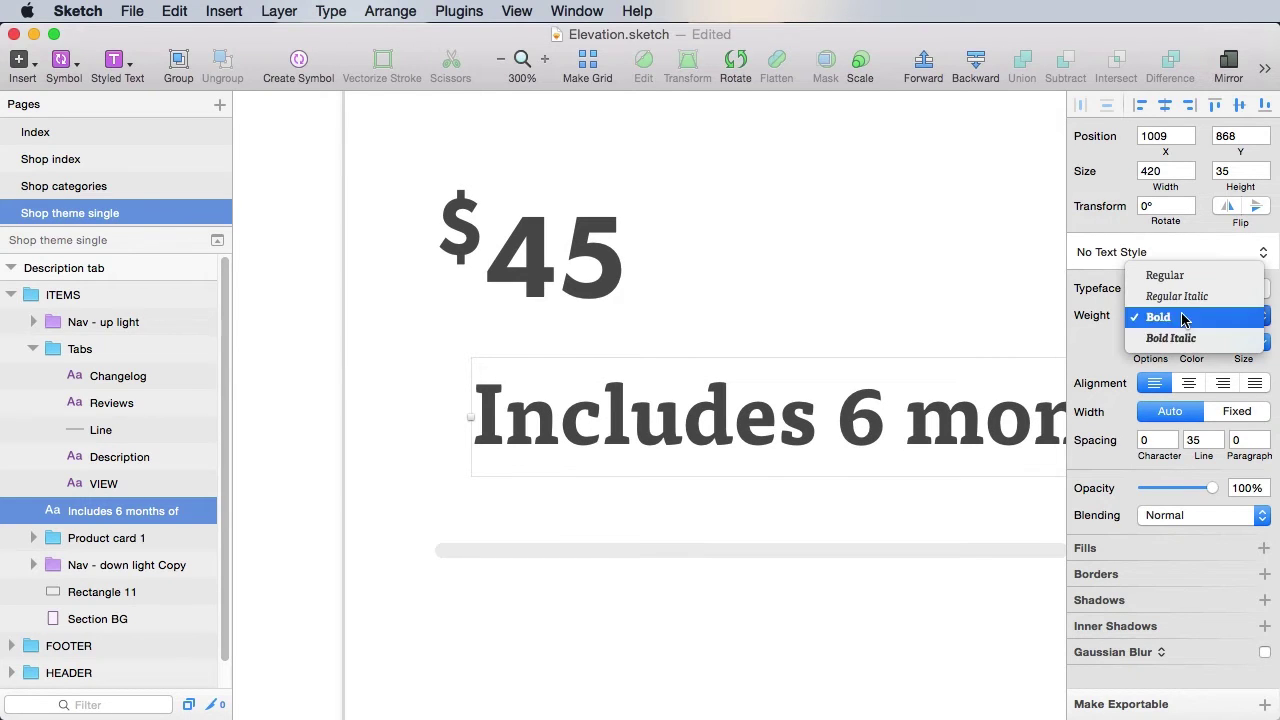
left_click(1185, 339)
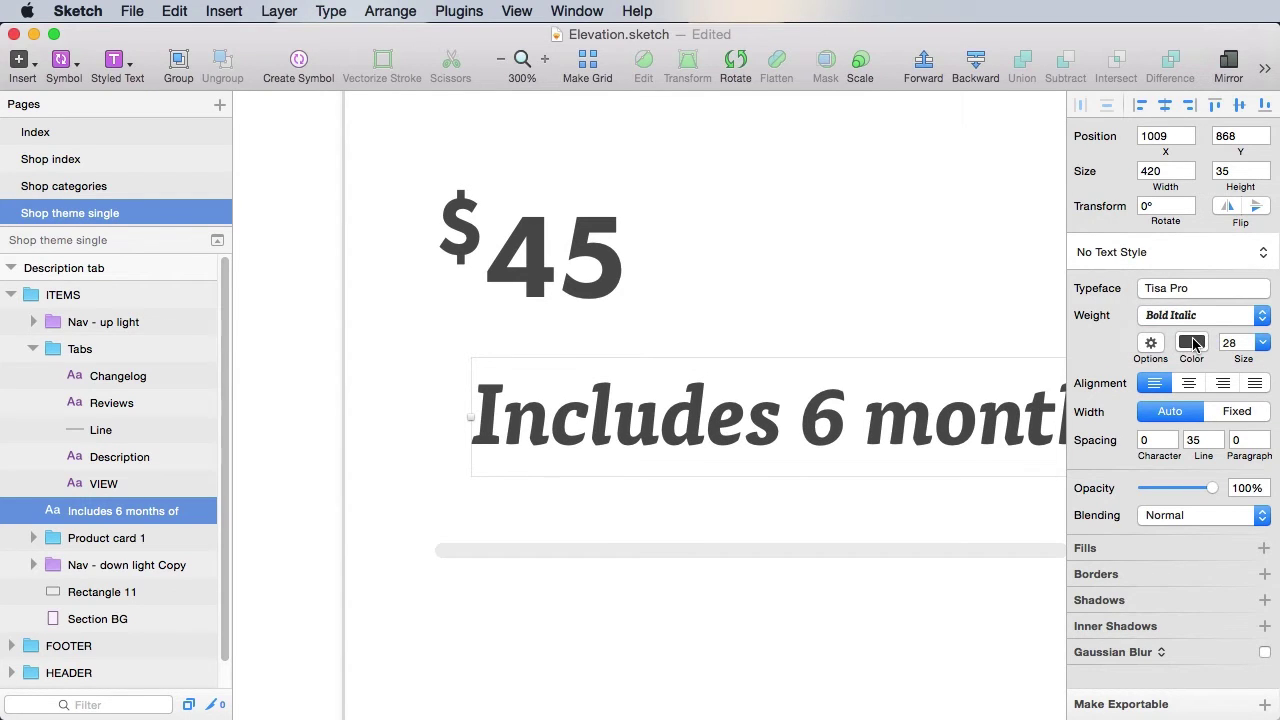
Colour the support text light grey B1B1B1 and set its font size to 16.
left_click(1192, 343)
left_click_drag(1075, 483, 1075, 427)
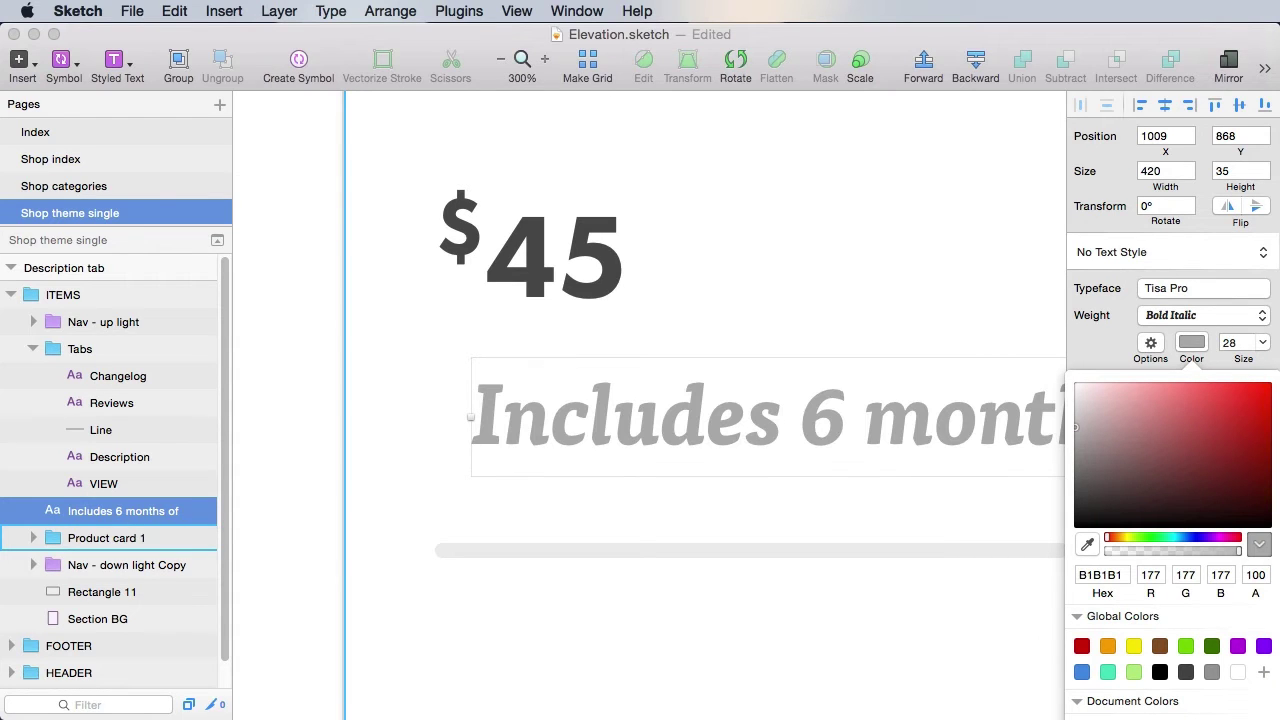
left_click(1237, 345)
type("16")
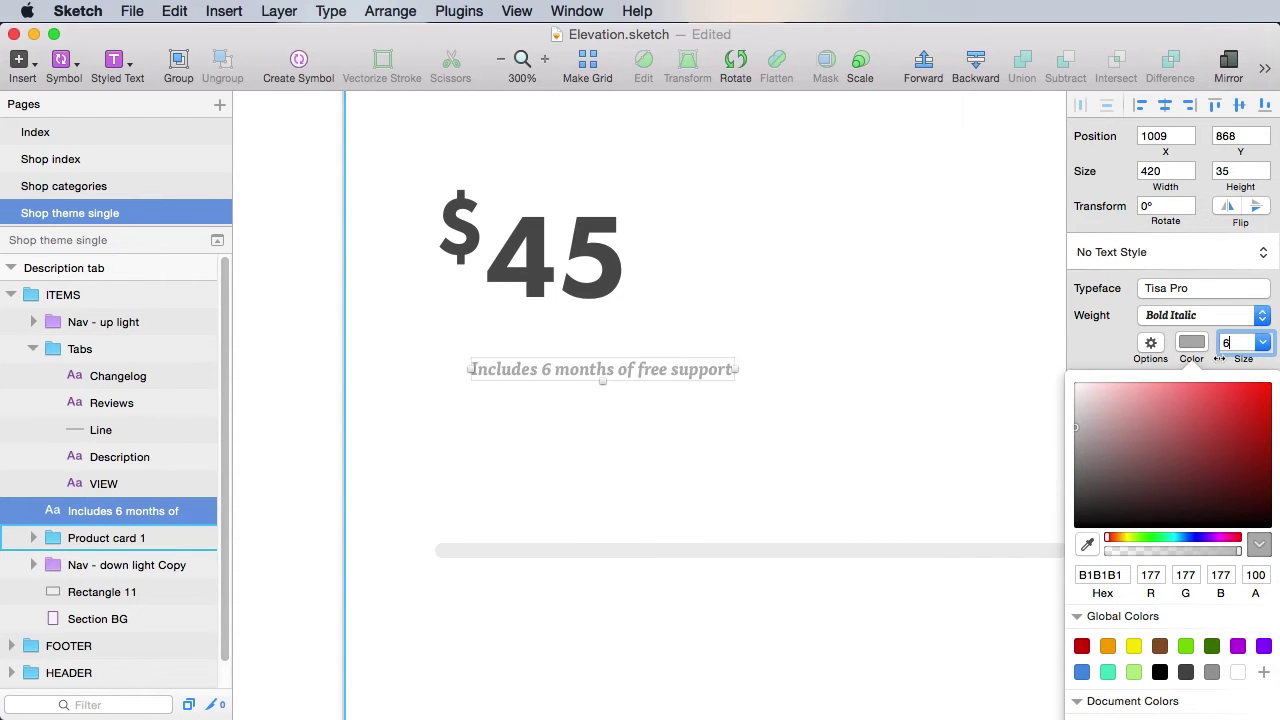
Place the support text inside the Product card 1 group at X 997, directly beneath the $45 price, and save the document.
left_click(774, 417)
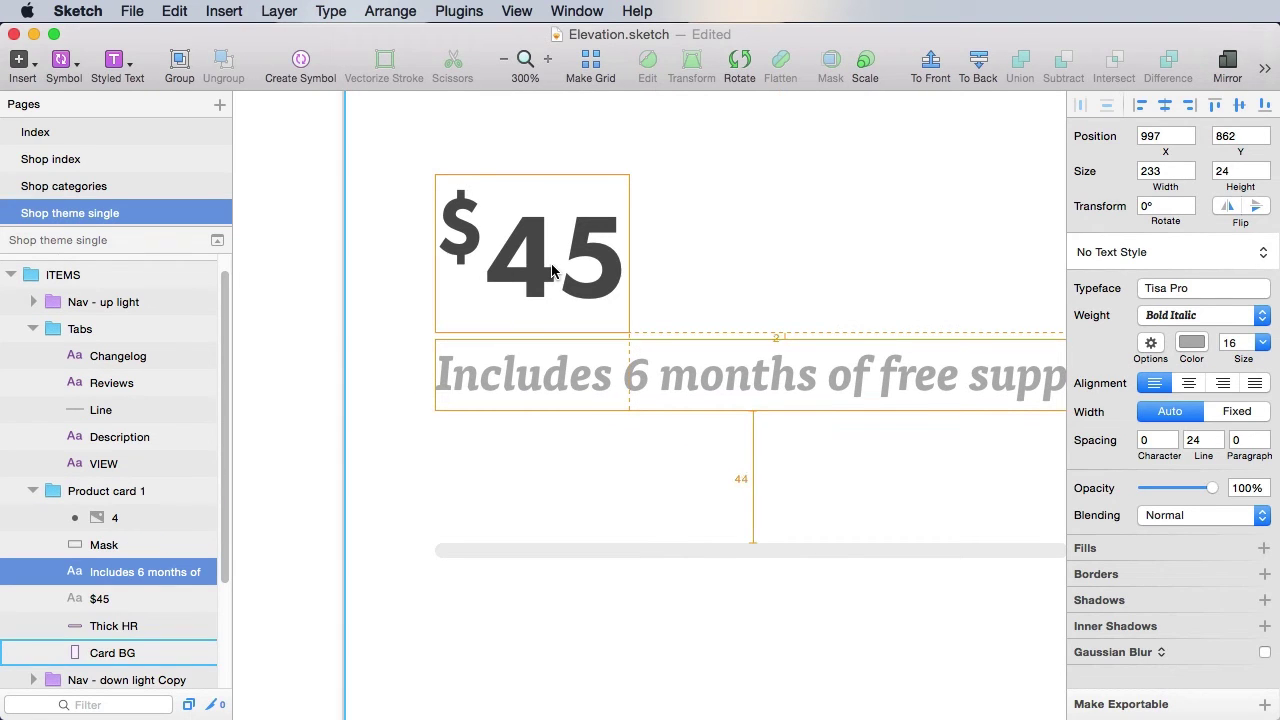
key("Up")
key("Up")
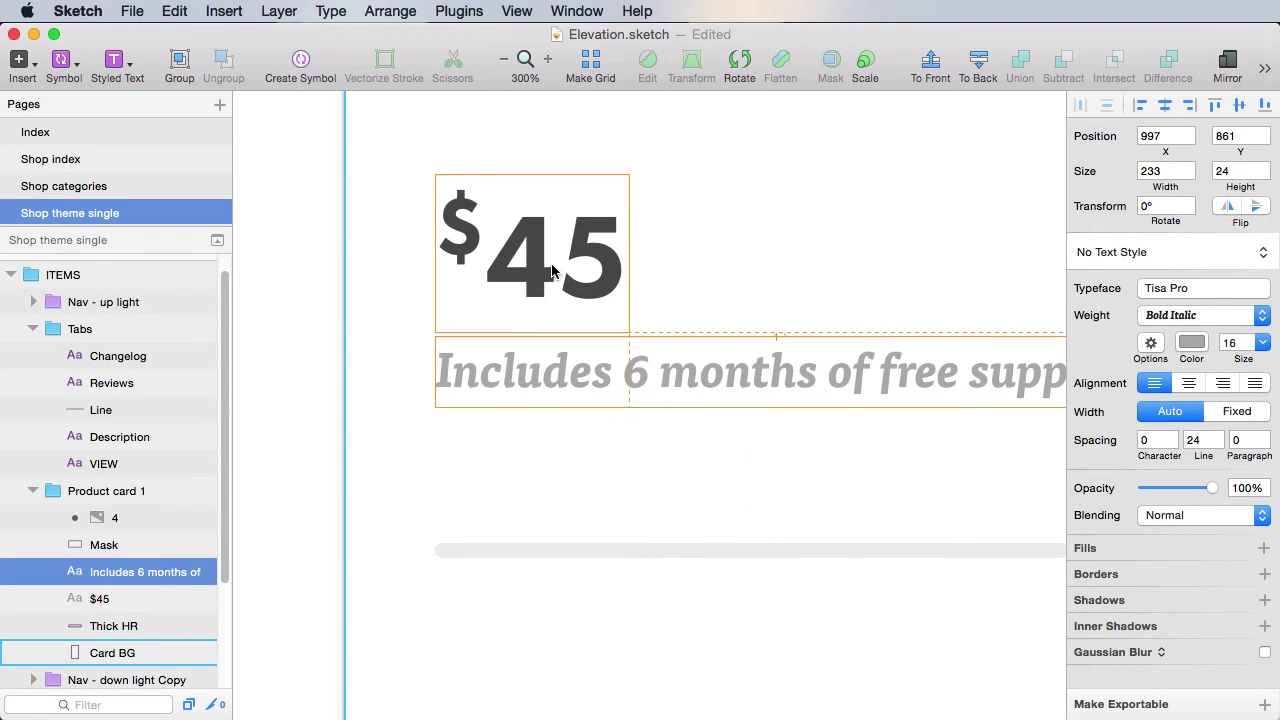
key("super+s")
Nudge the Thick HR divider up to Y 914, 30 px below the support text.
left_click(631, 552)
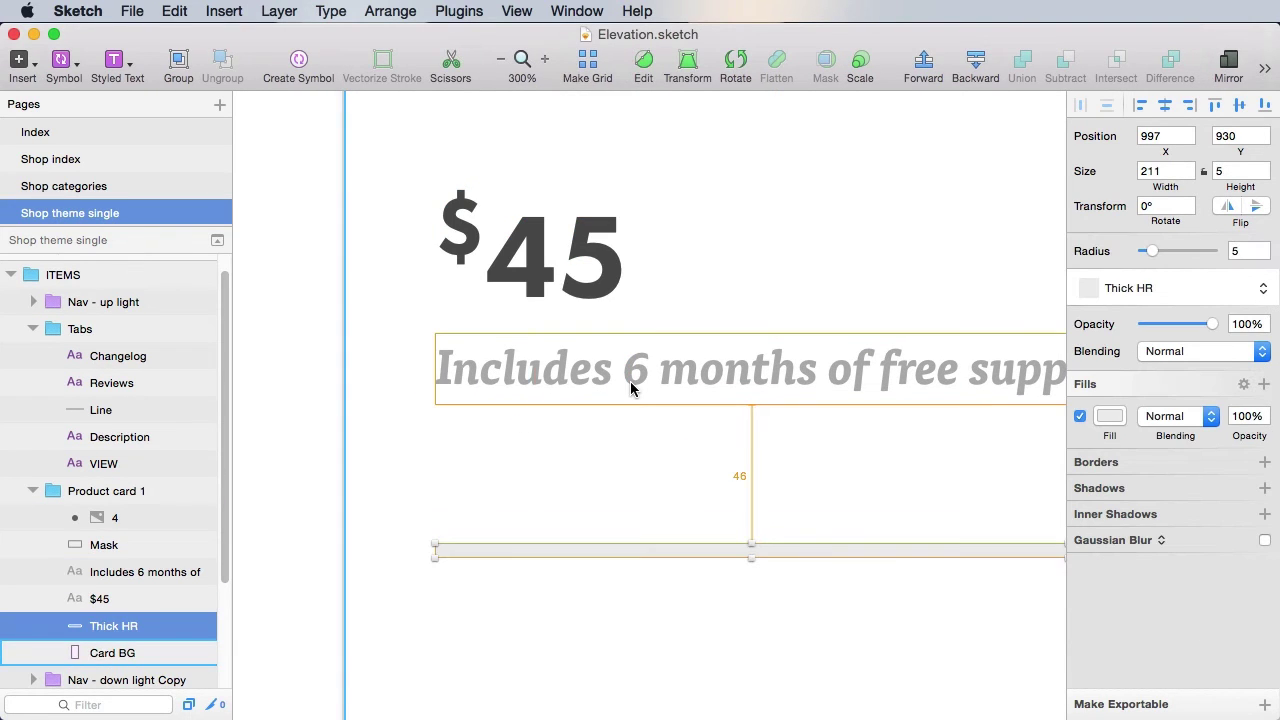
key("shift+Up")
key("Down")
key("Up")
key("Up")
key("Up")
key("Up")
key("Up")
key("Up")
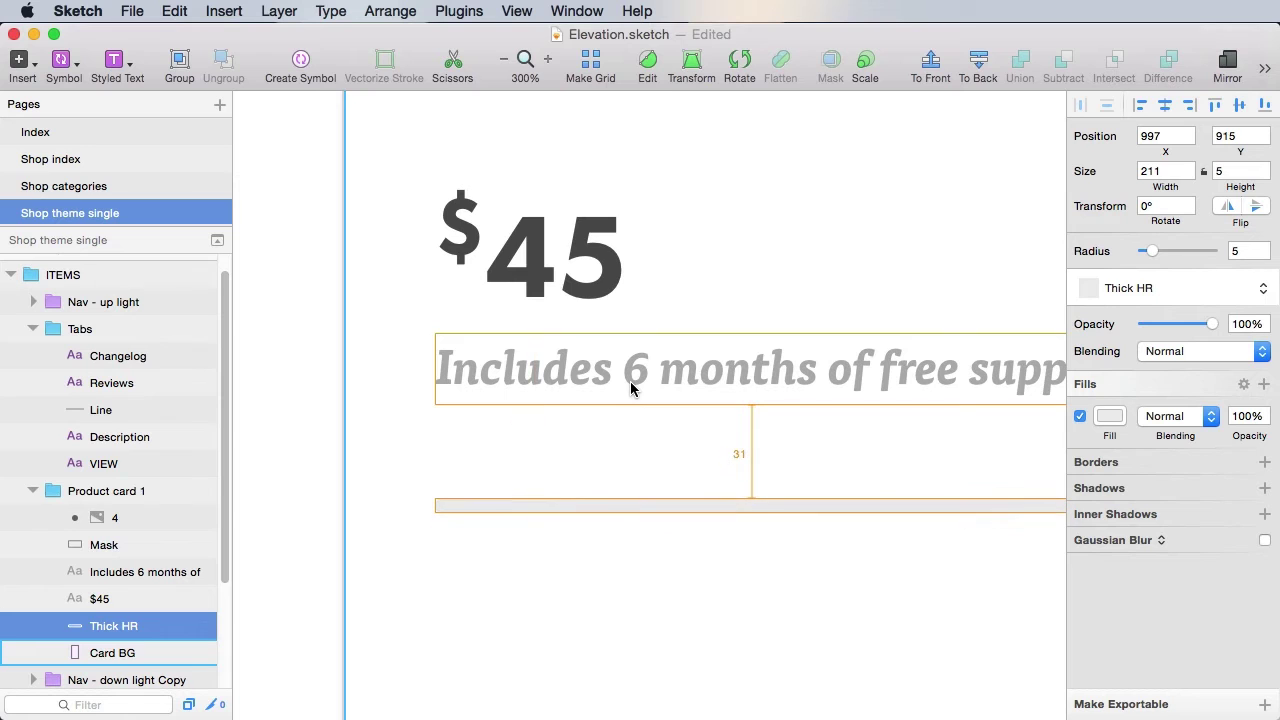
key("Up")
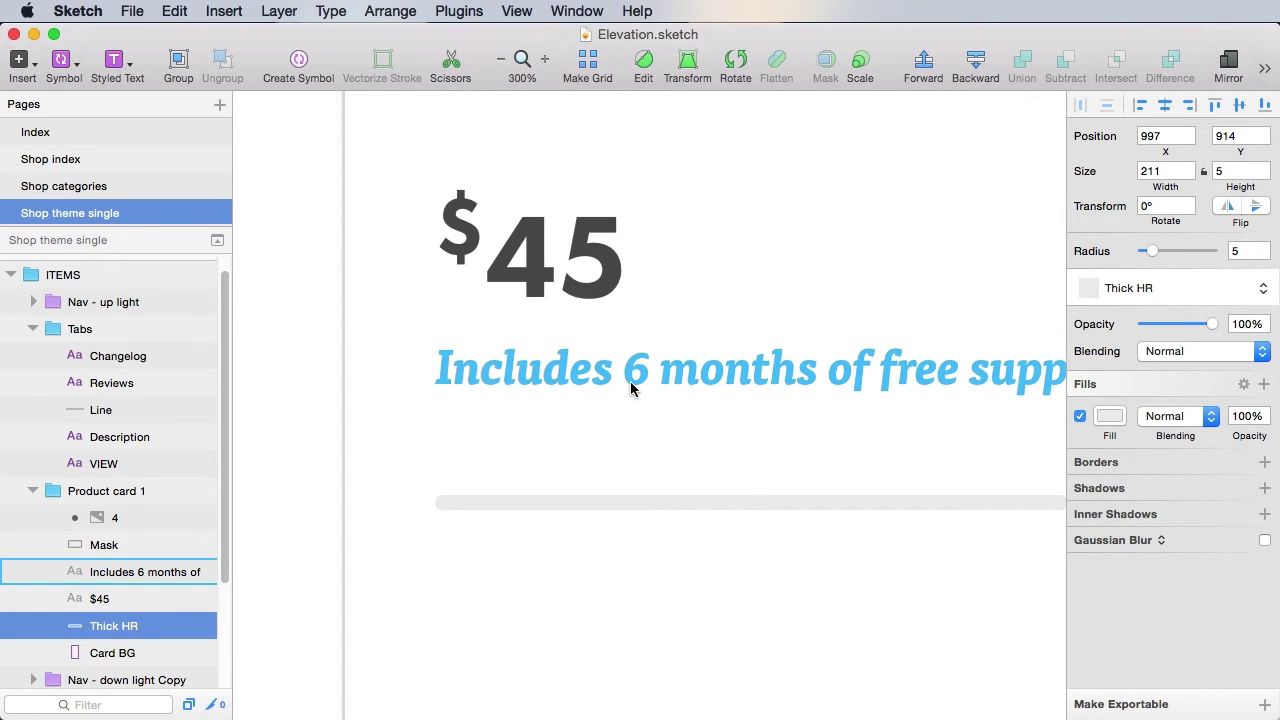
key("super+minus")
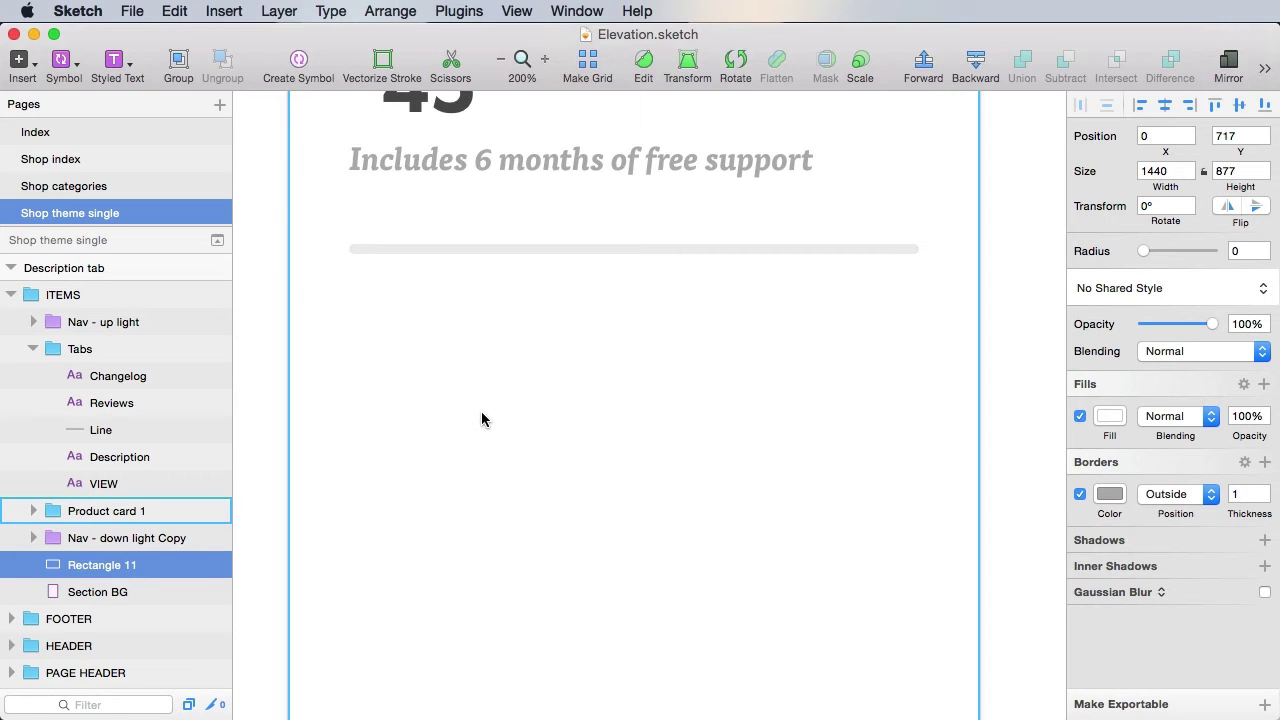
Add a "Published:" text label below the Thick HR divider and set it in Tisa Pro Regular.
key("t")
left_click(477, 350)
type("Published:")
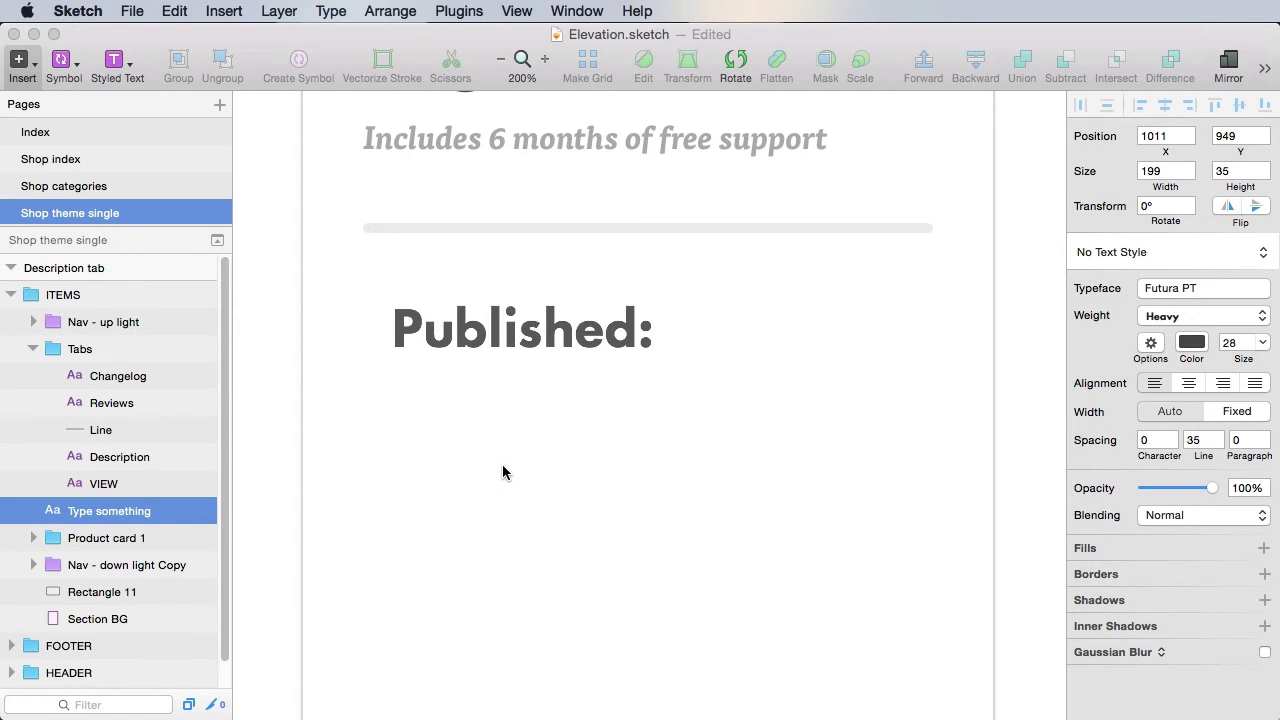
left_click(1190, 316)
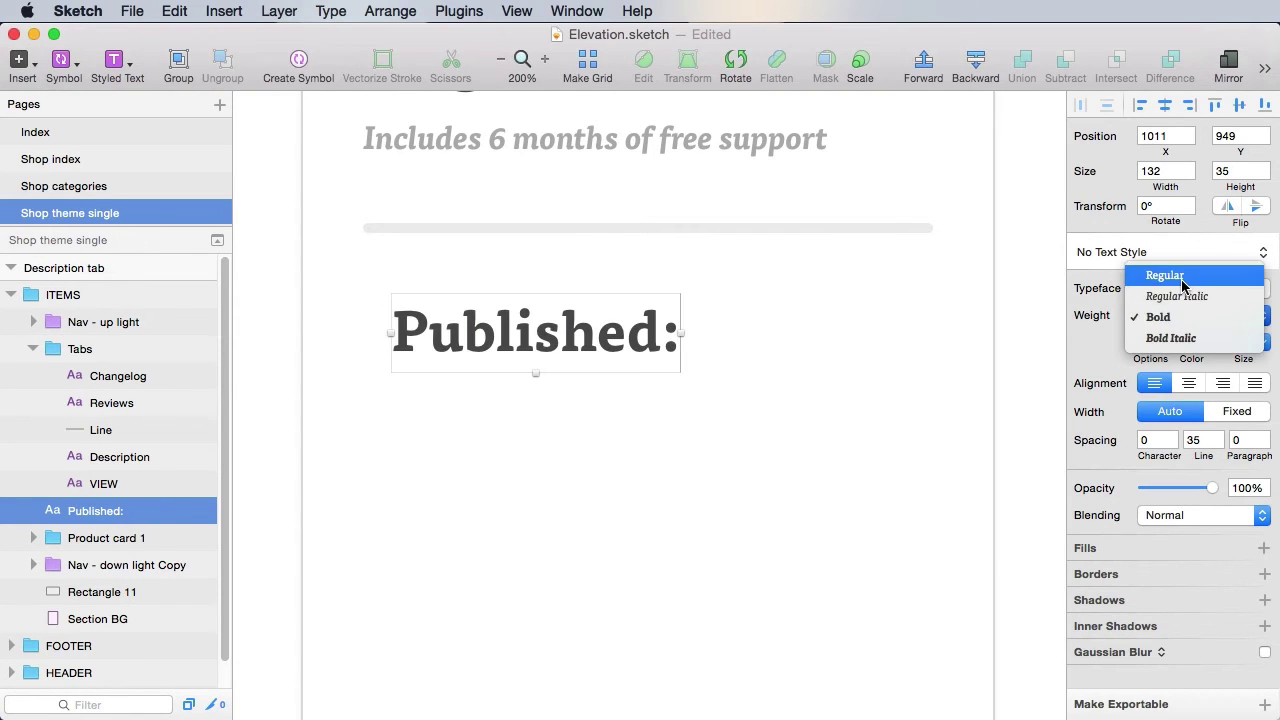
left_click(1182, 280)
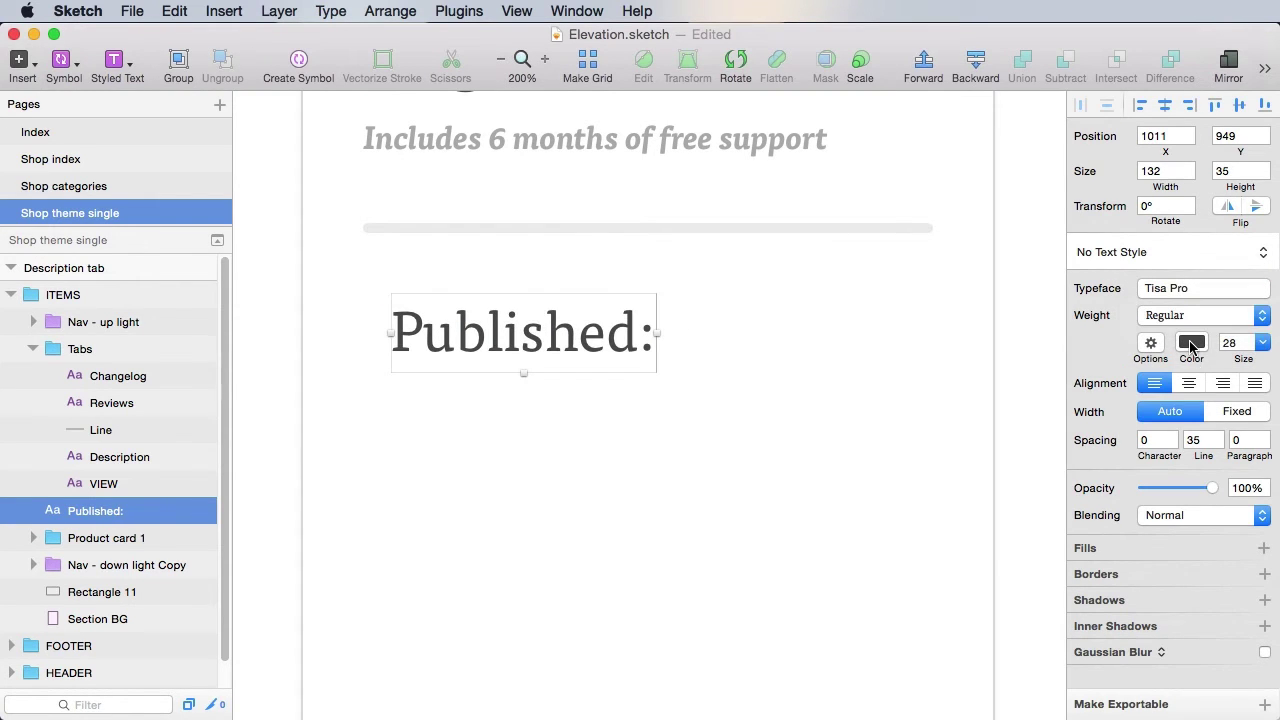
Colour the "Published:" label light grey B1B1B1 and set its font size to 16.
left_click(1191, 342)
left_click(1075, 427)
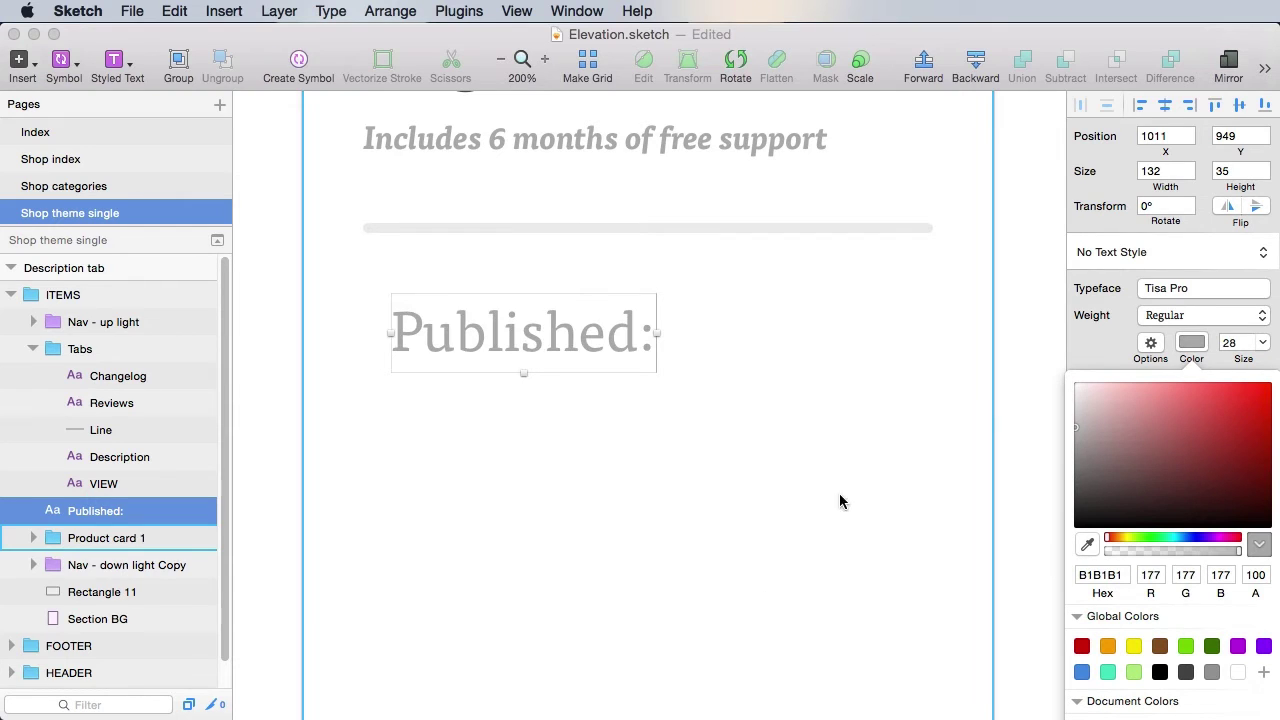
left_click(1232, 342)
type("16")
key("Return")
Place the "Published:" label inside the Product card 1 group at X 997, Y 979, and save the document.
left_click(1035, 271)
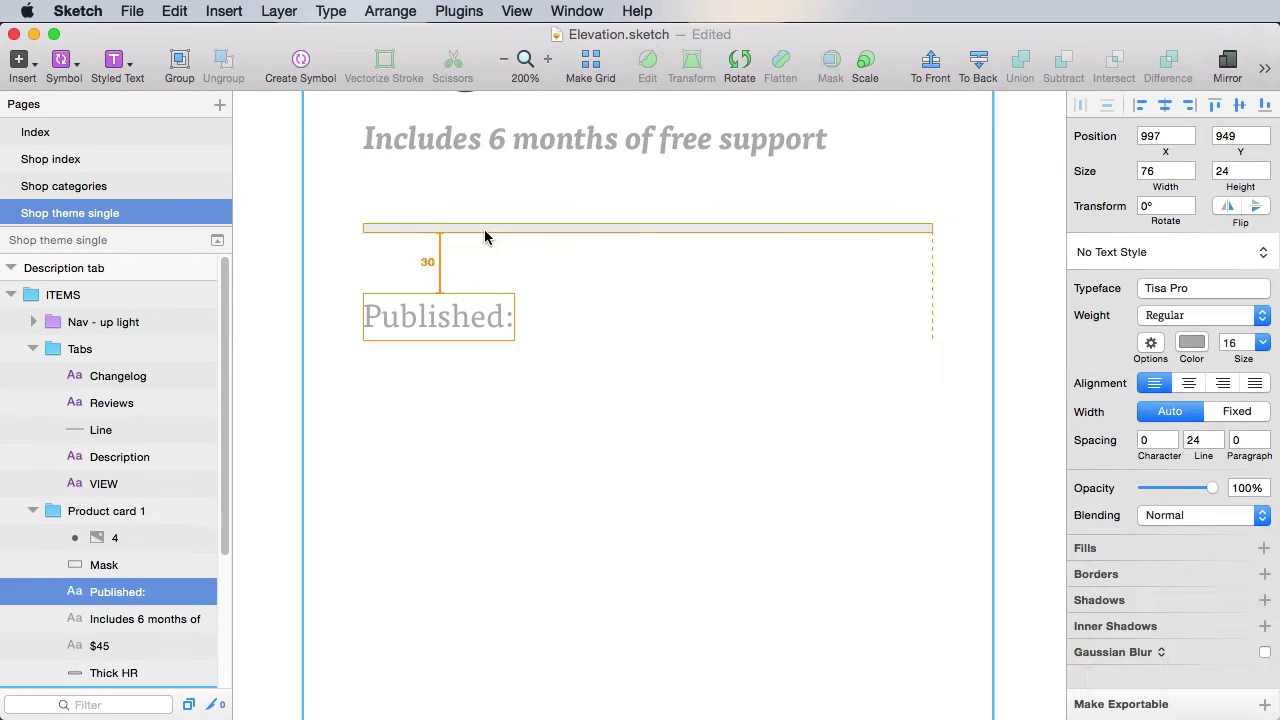
key("alt+shift+Down")
key("alt+shift+Down")
key("alt+shift+Down")
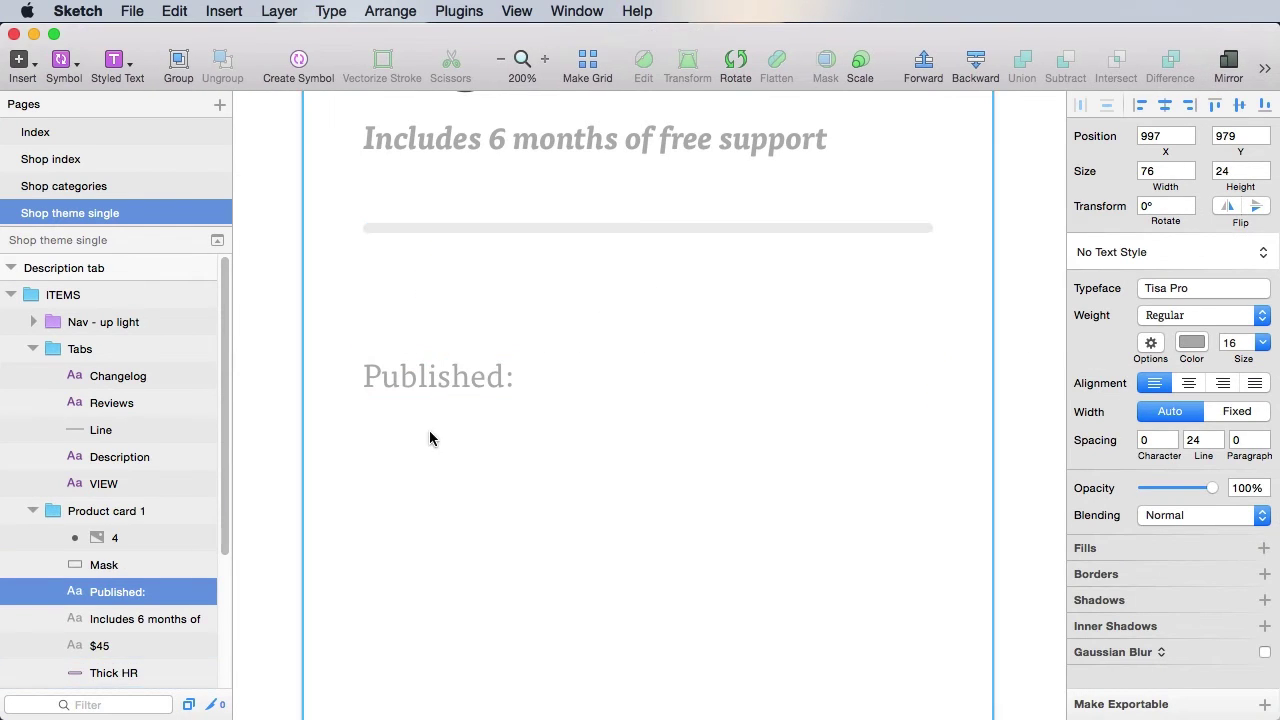
key("cmd+s")
Extend the "Published:" label with three more lines: "Last updated:", "Version:" and "Requirements:".
left_click_drag(580, 529, 575, 624)
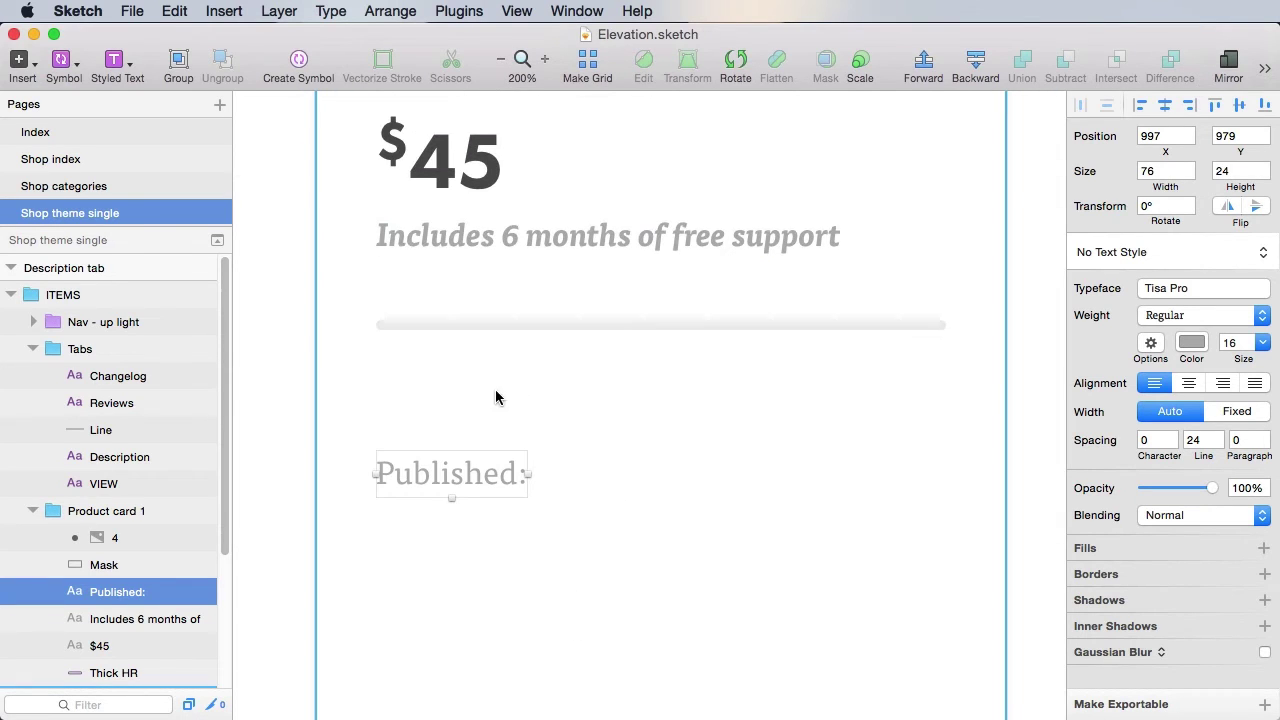
left_click_drag(651, 591, 629, 323)
key("Return")
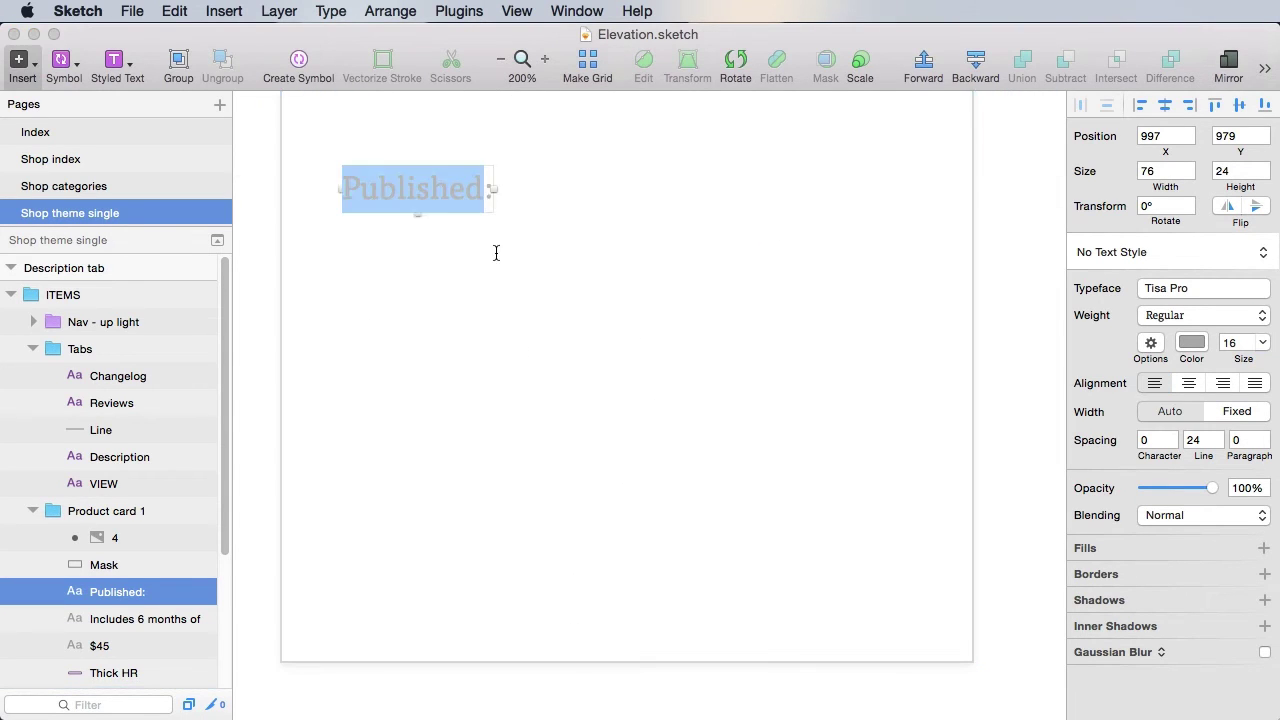
left_click(484, 188)
type("Last updated: ")
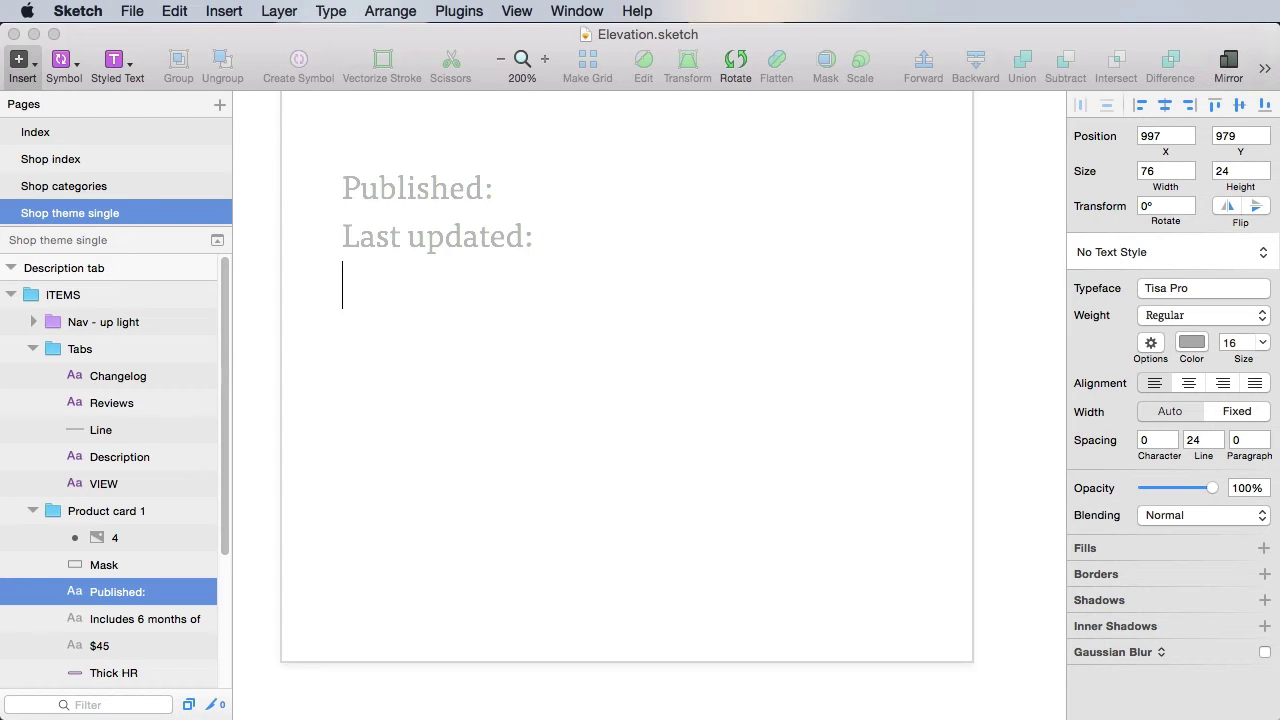
type("Version: ")
type("Requirements:")
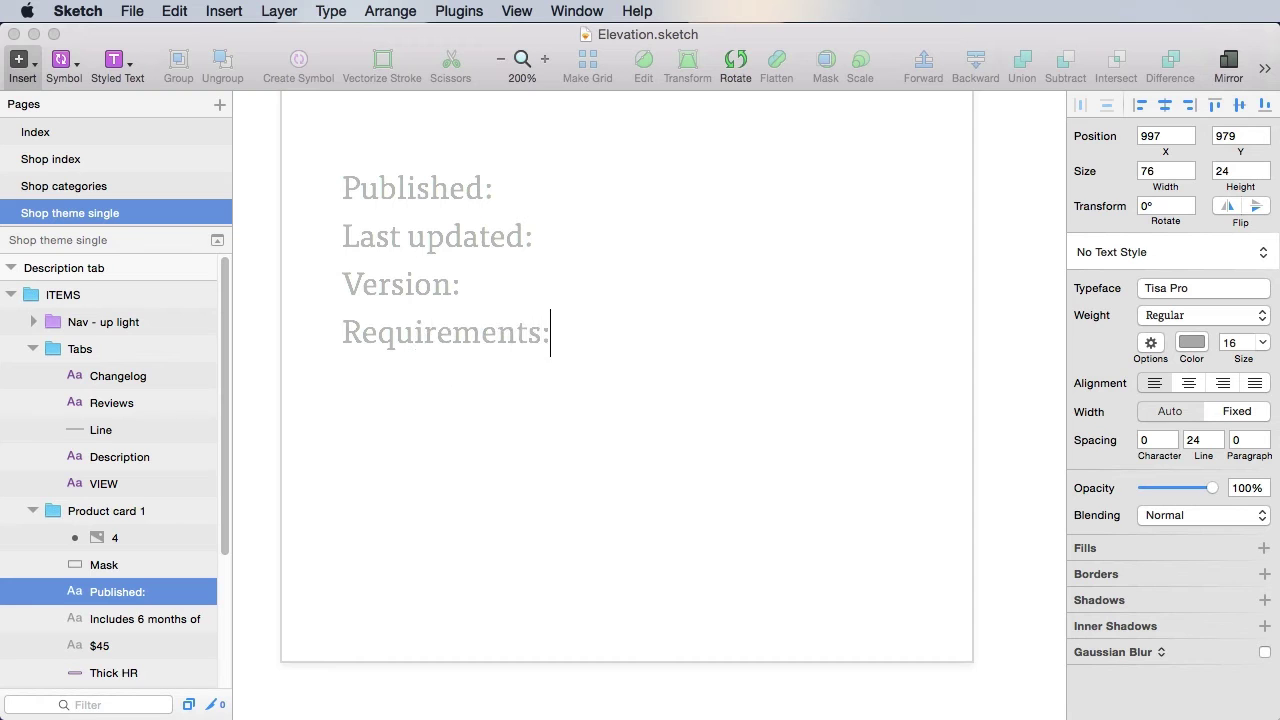
left_click(1001, 260)
key("space")
left_click_drag(1001, 330, 973, 407)
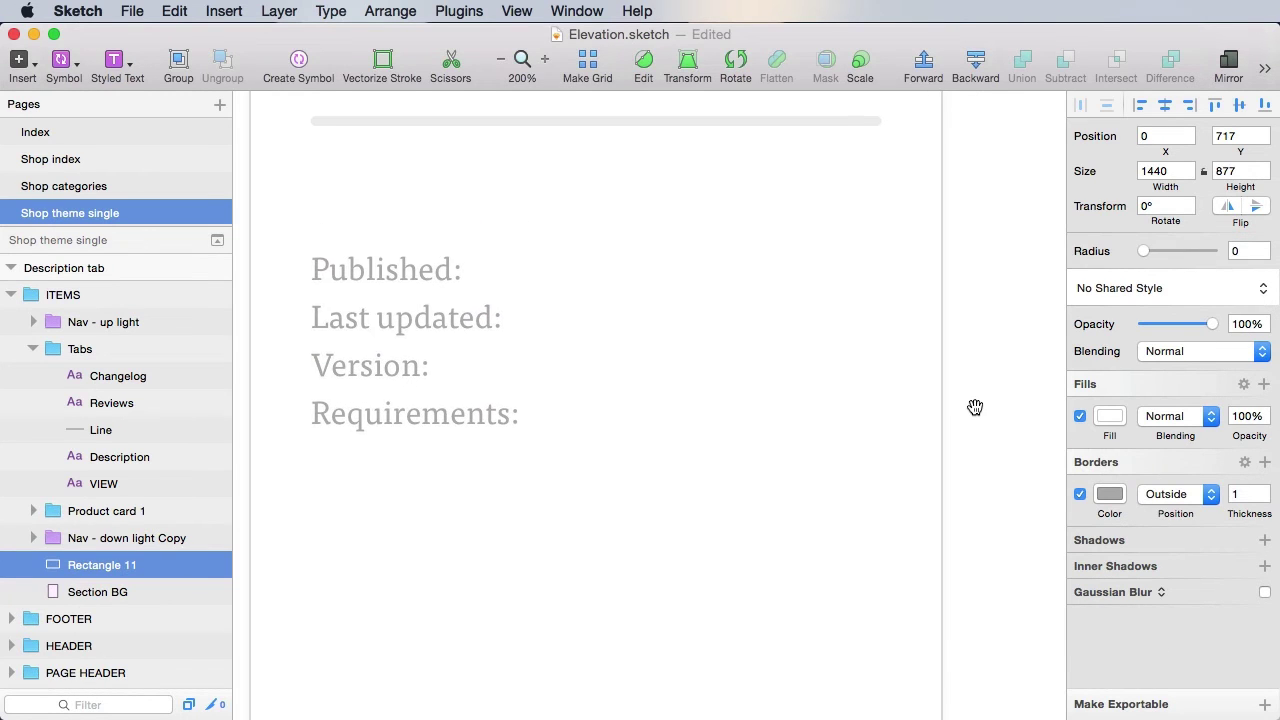
Duplicate the four-line label block horizontally to X 1160 and right-align the copy's text.
left_click(430, 320)
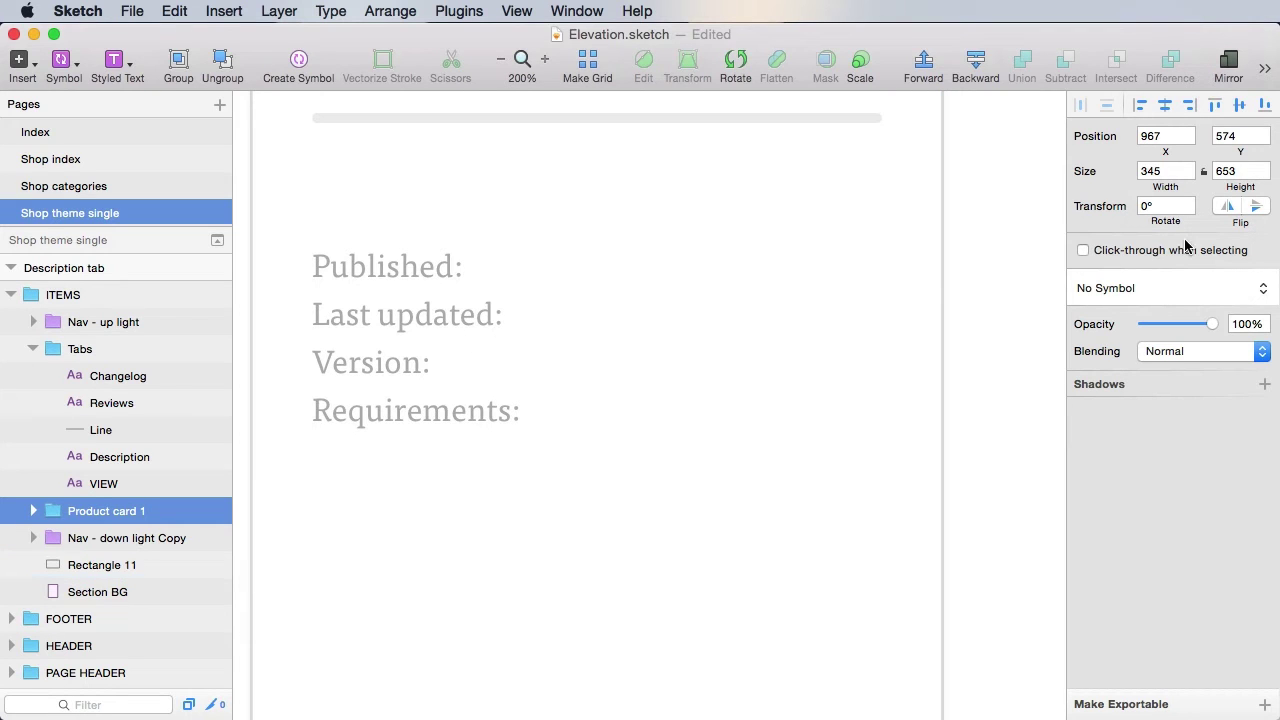
left_click(986, 324)
left_click(454, 319, "super")
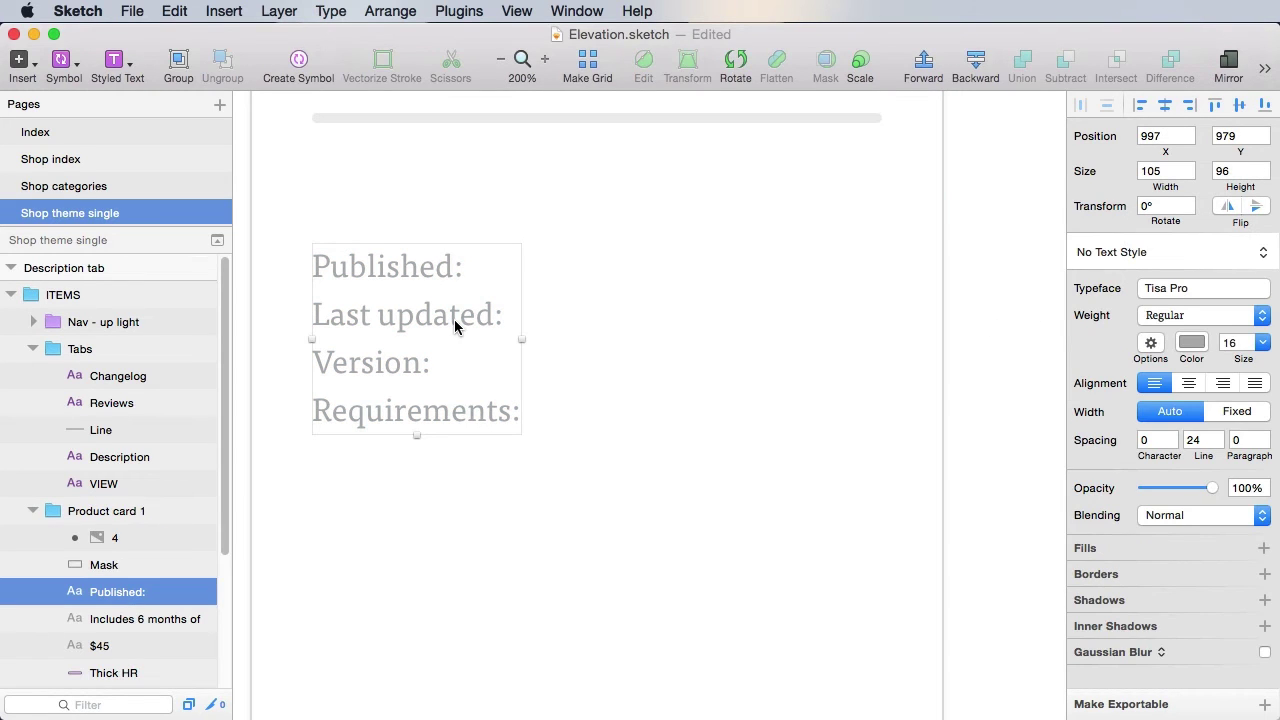
left_click_drag(454, 319, 740, 316)
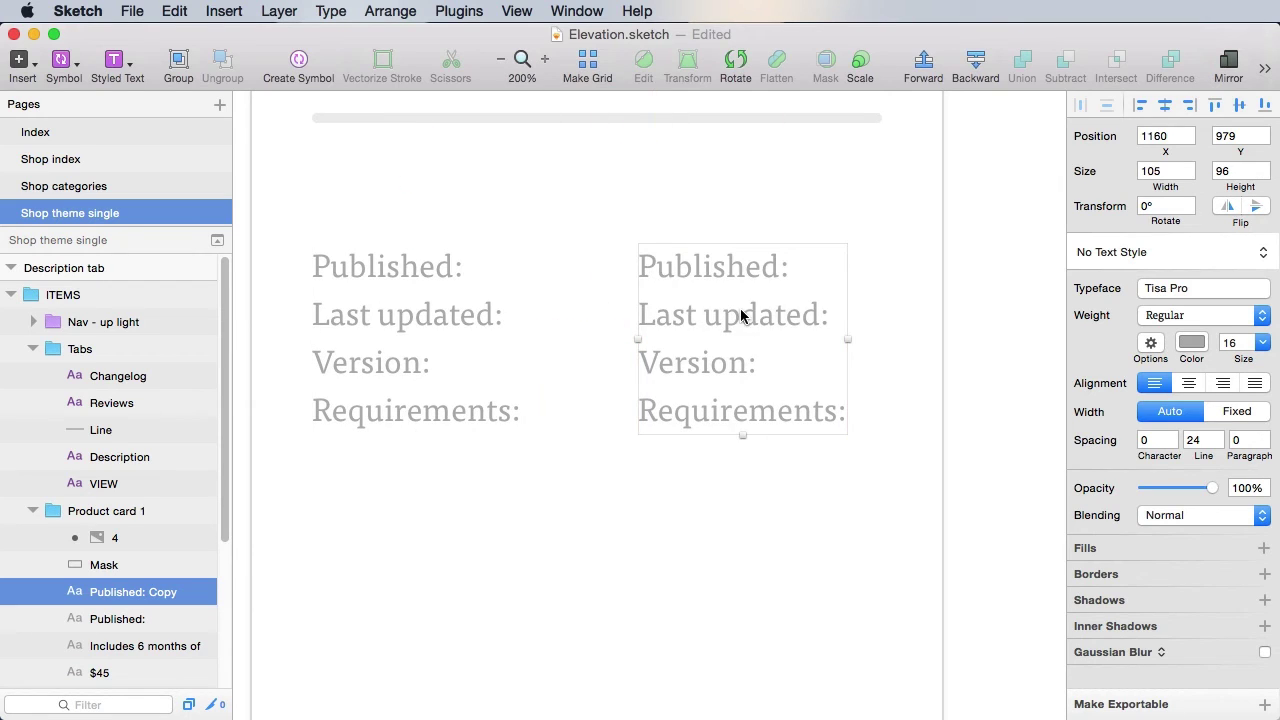
left_click(1222, 388)
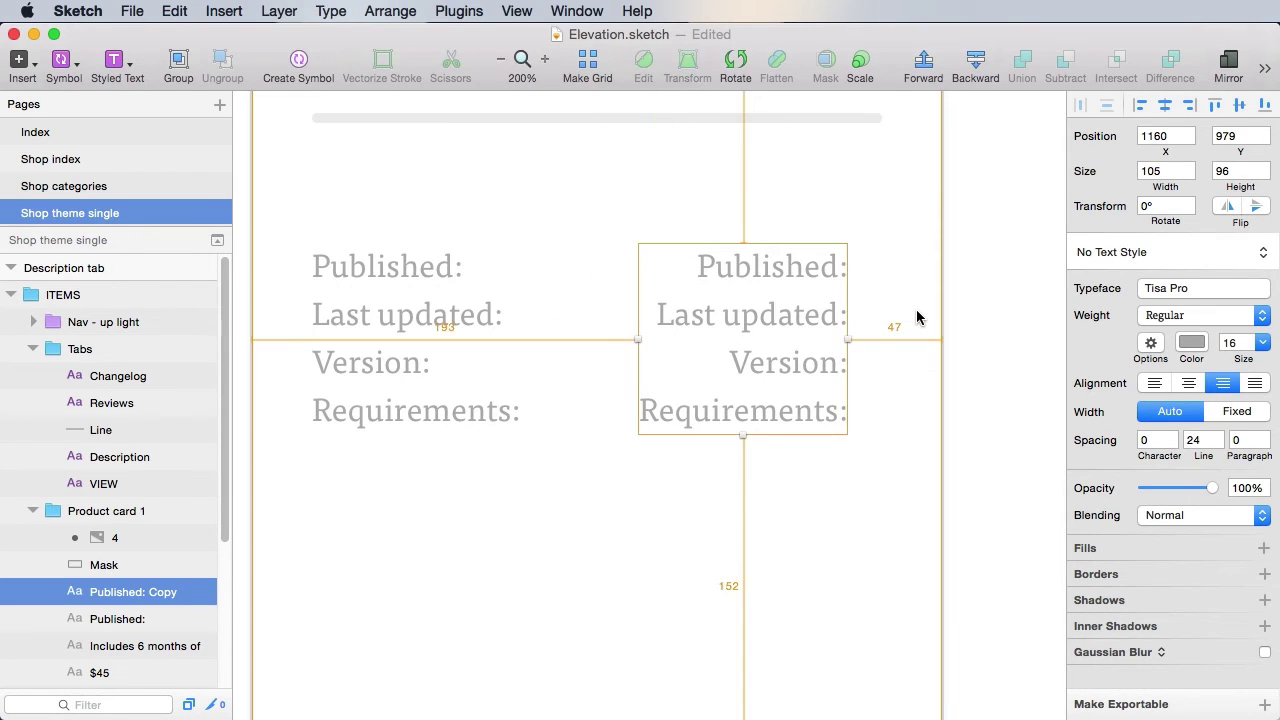
Nudge the duplicated text block to X 1177, flush with the divider's right end, and colour it dark grey.
key("shift+Right")
key("Right")
key("Right")
key("Right")
key("Right")
key("Right")
key("Right")
key("Right")
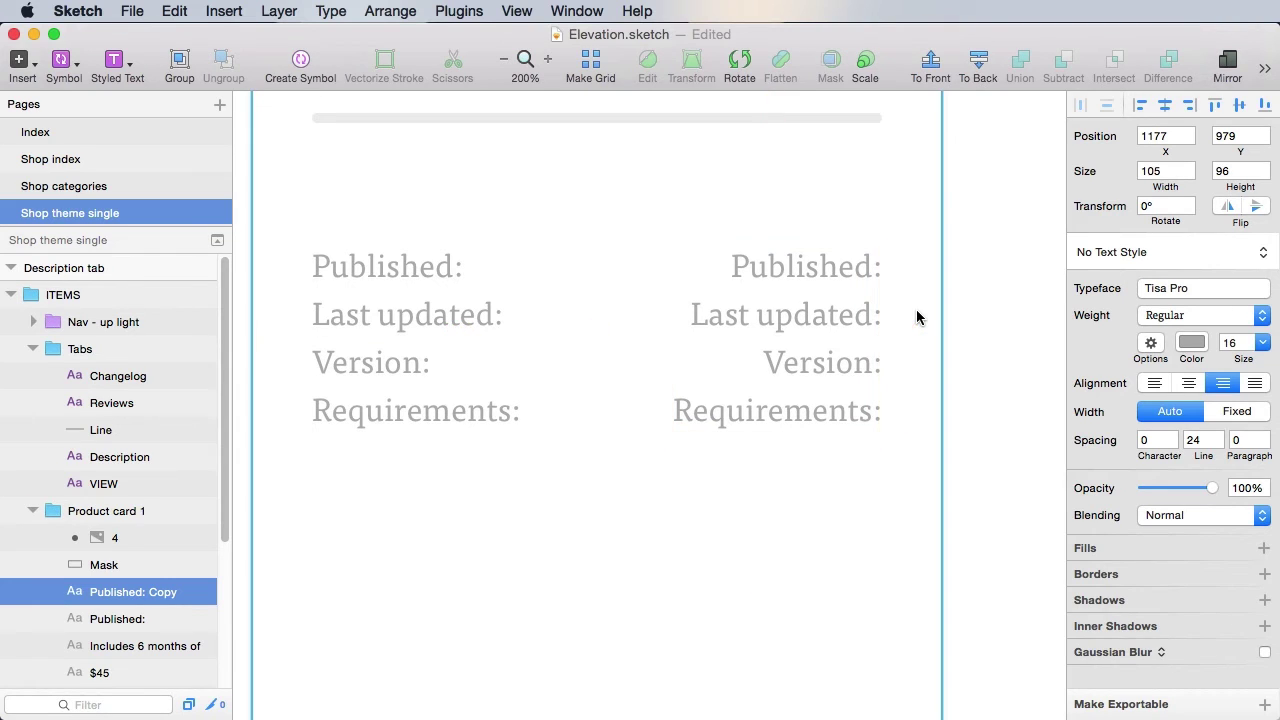
left_click(1191, 342)
left_click(1076, 483)
Replace the duplicated block's text with the lines "Jan 12th, 2015" and "Jun 11th, 2015".
double_click(892, 291)
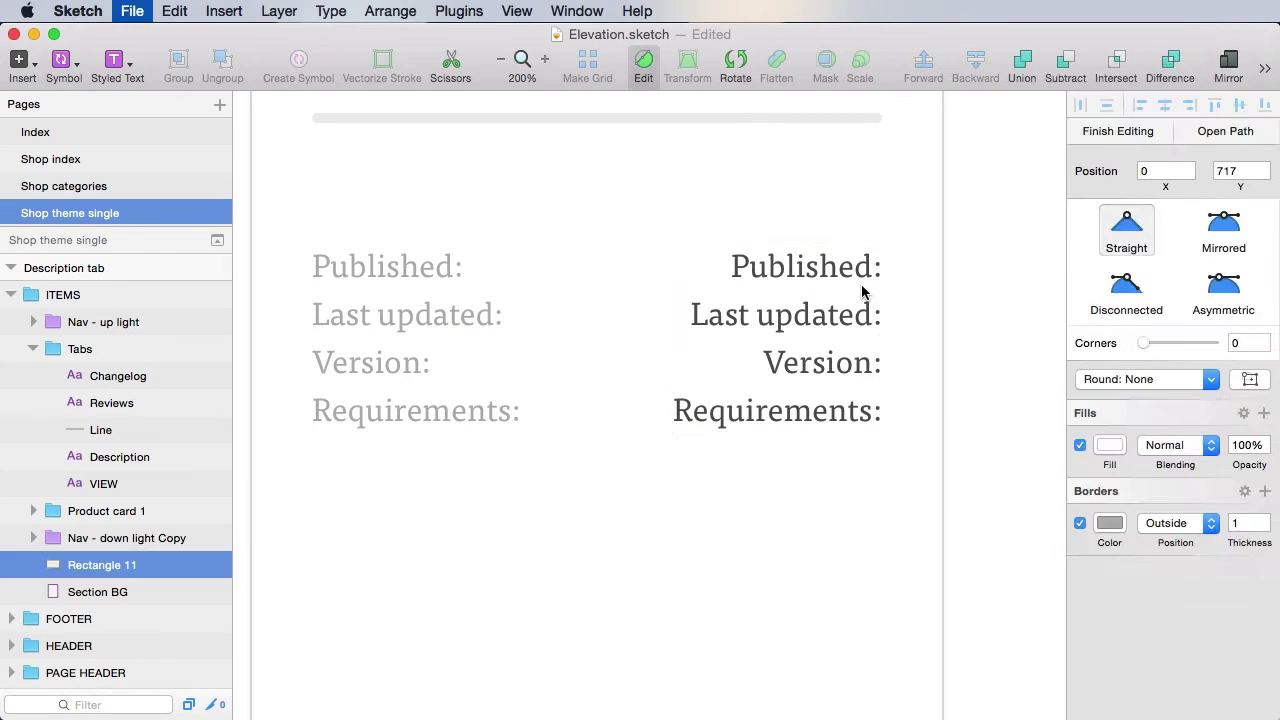
double_click(862, 291)
type("Jan 12tgh")
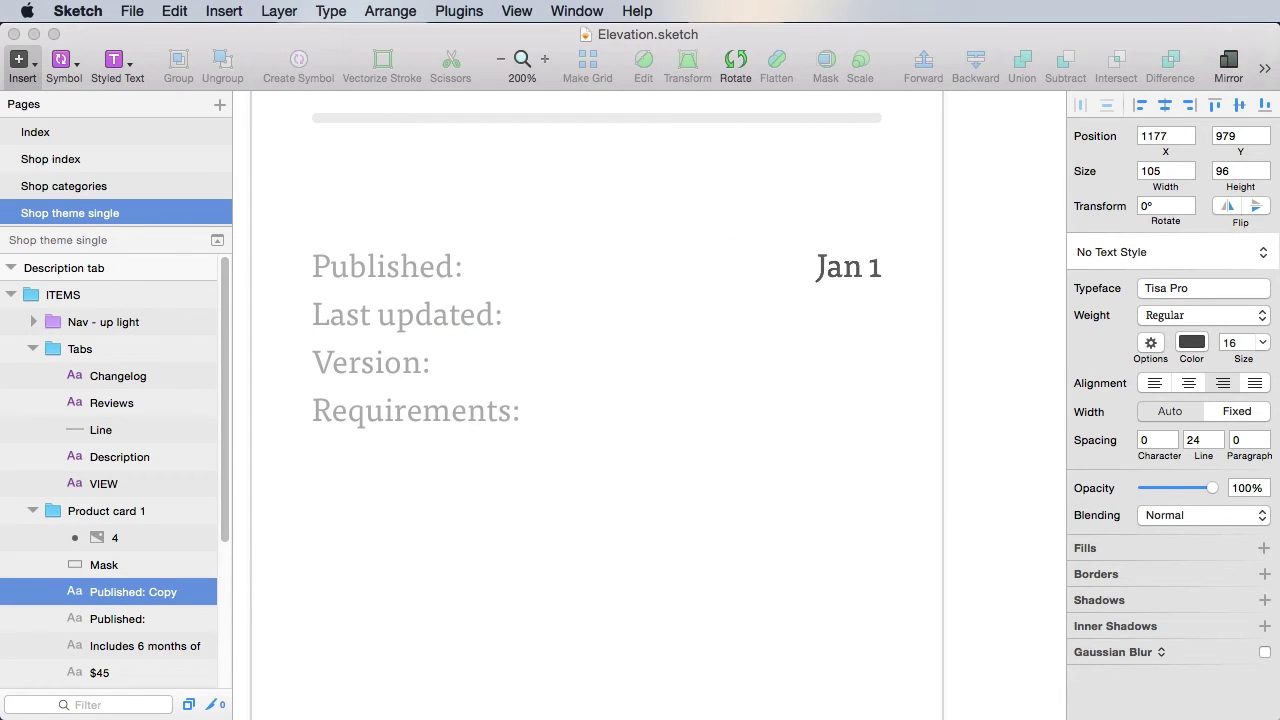
key("BackSpace")
key("BackSpace")
type("h, 2015")
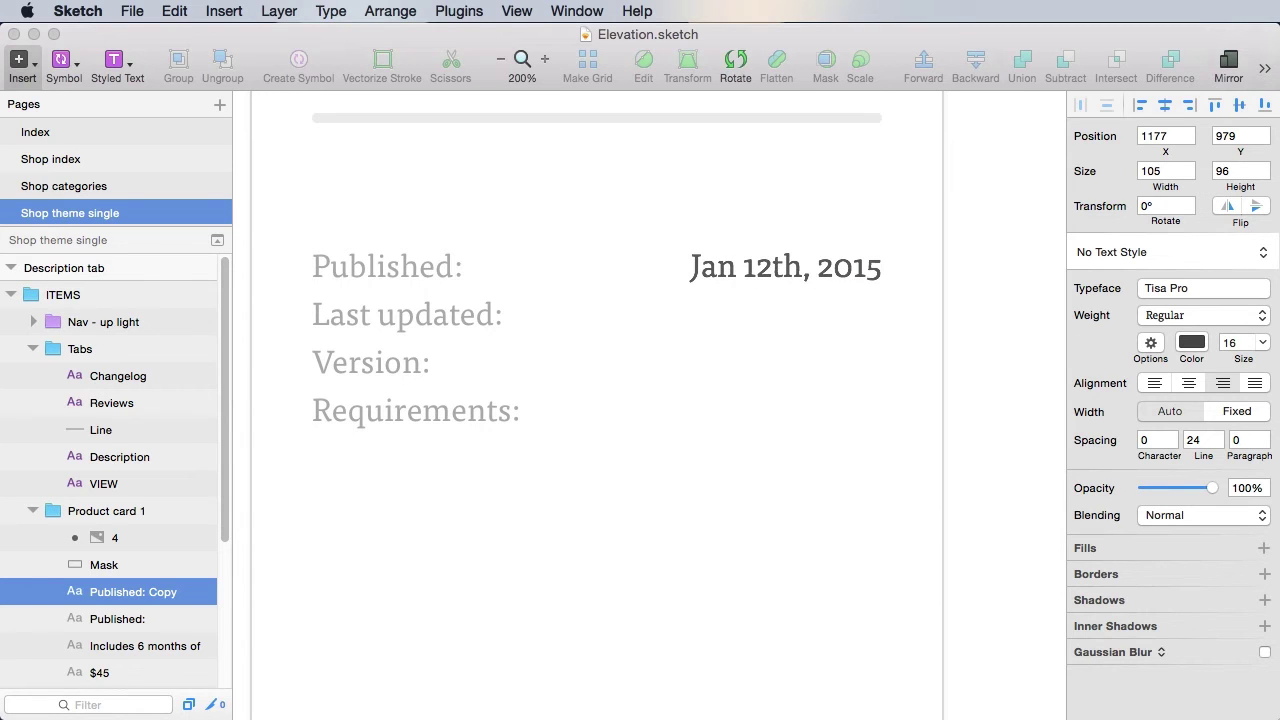
key("Return")
type("Jun 11th, 2015 ")
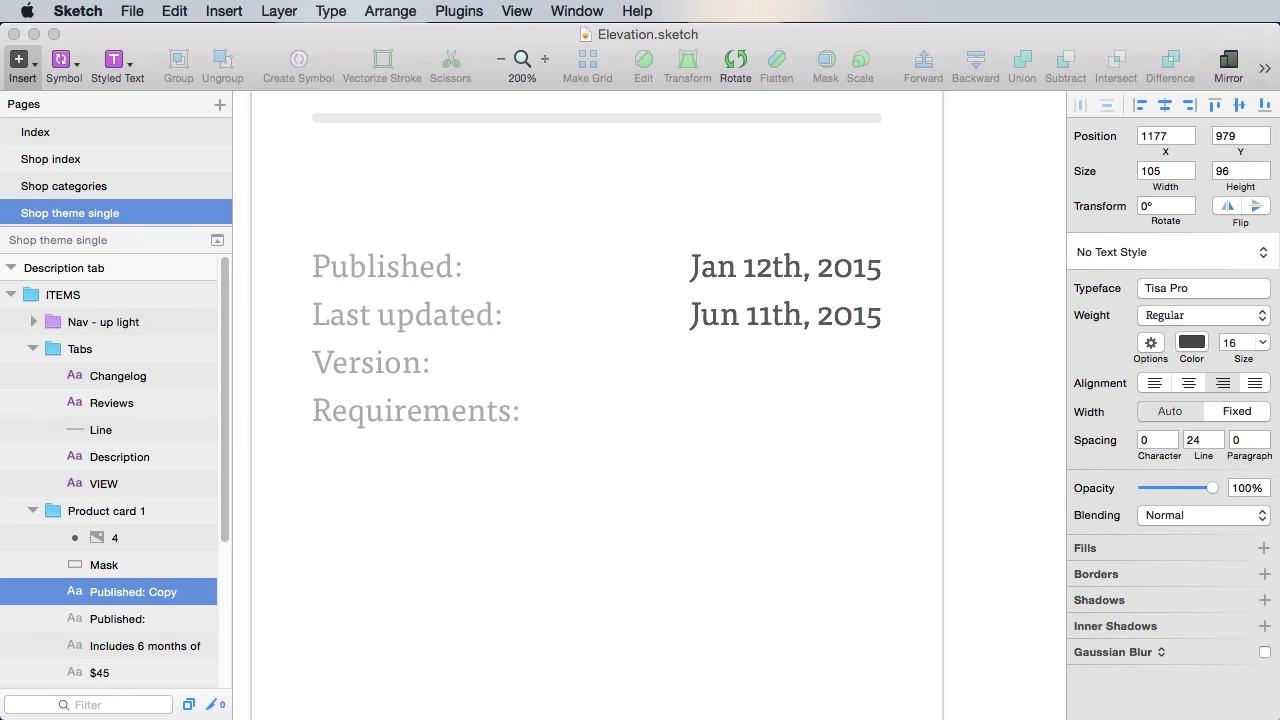
Complete the value column with "1.3" for the version and "WordPress 4.0+" for the requirements.
type("1.3")
key("Return")
type("Wore")
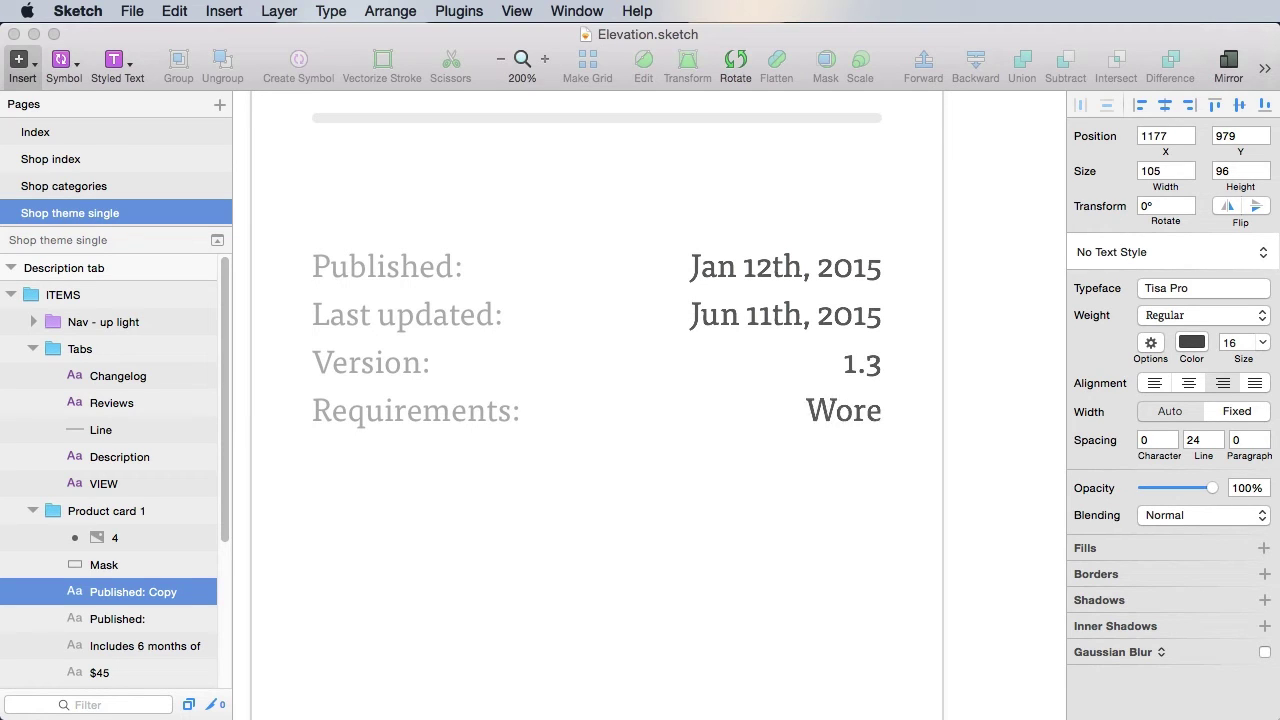
key("BackSpace")
type("dPress 4.0+")
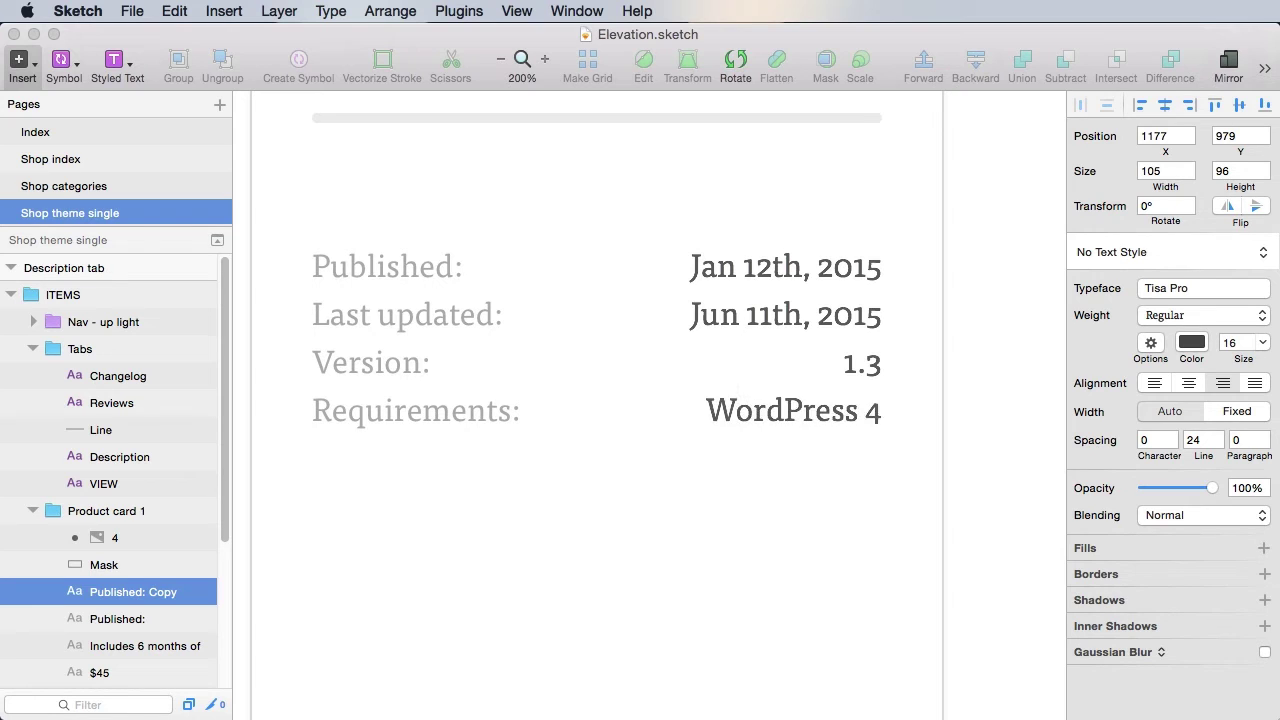
left_click(991, 329)
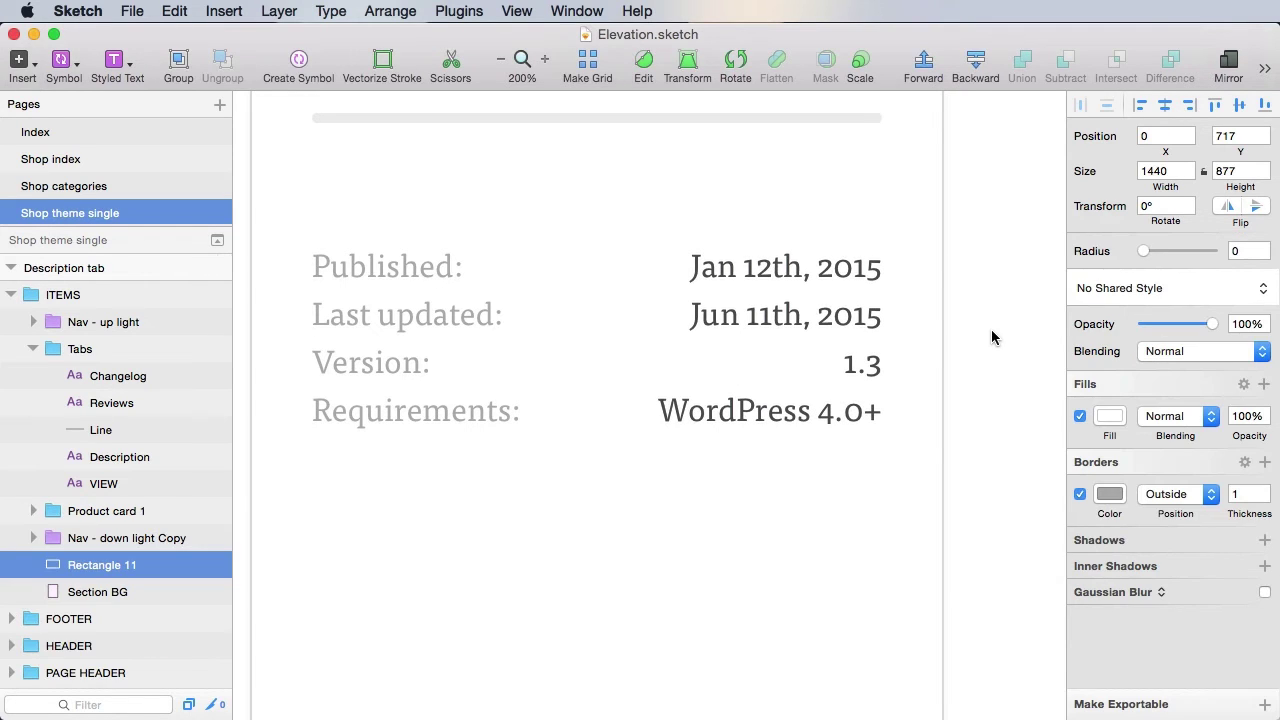
scroll(991, 329, "down", 2)
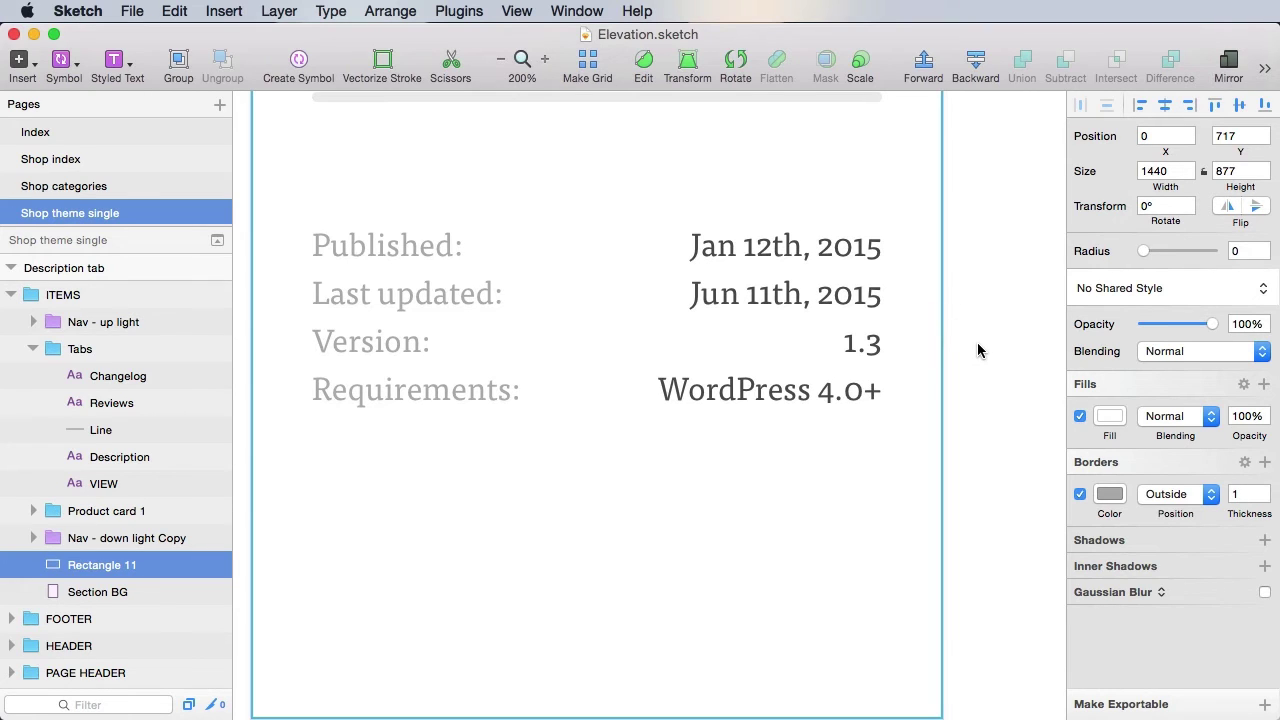
scroll(980, 349, "down", 3)
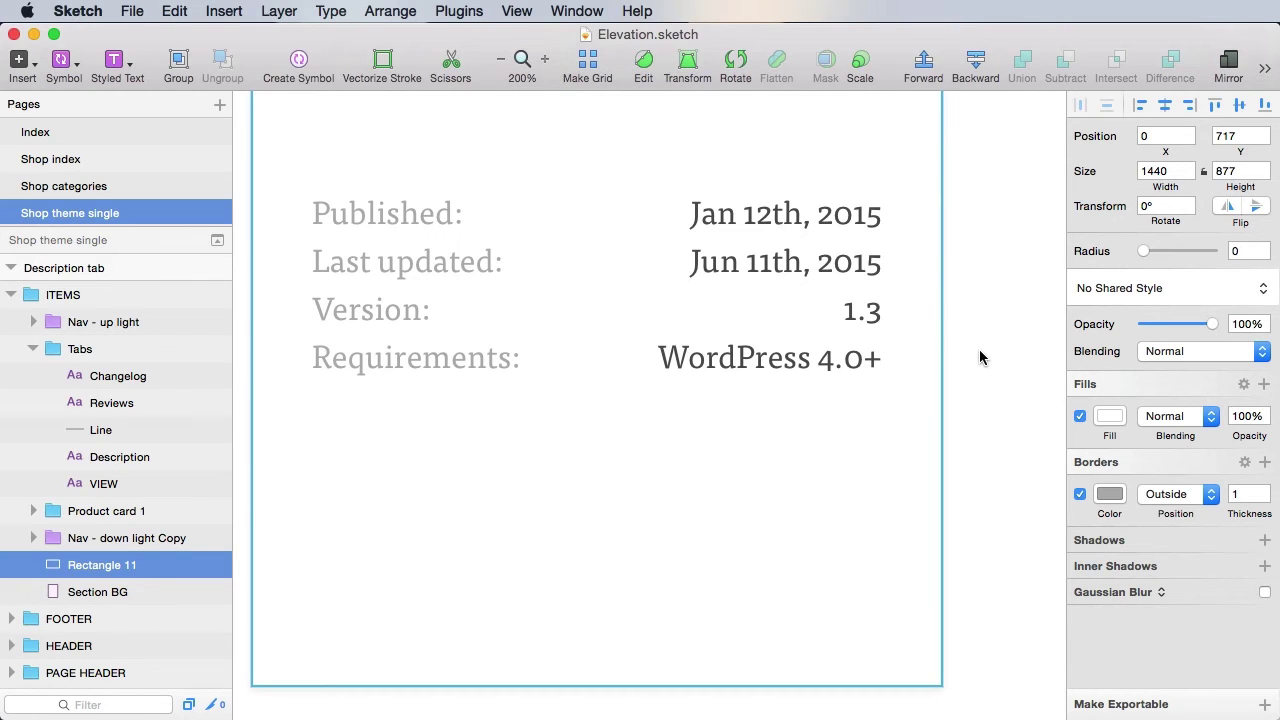
left_click_drag(805, 490, 812, 483)
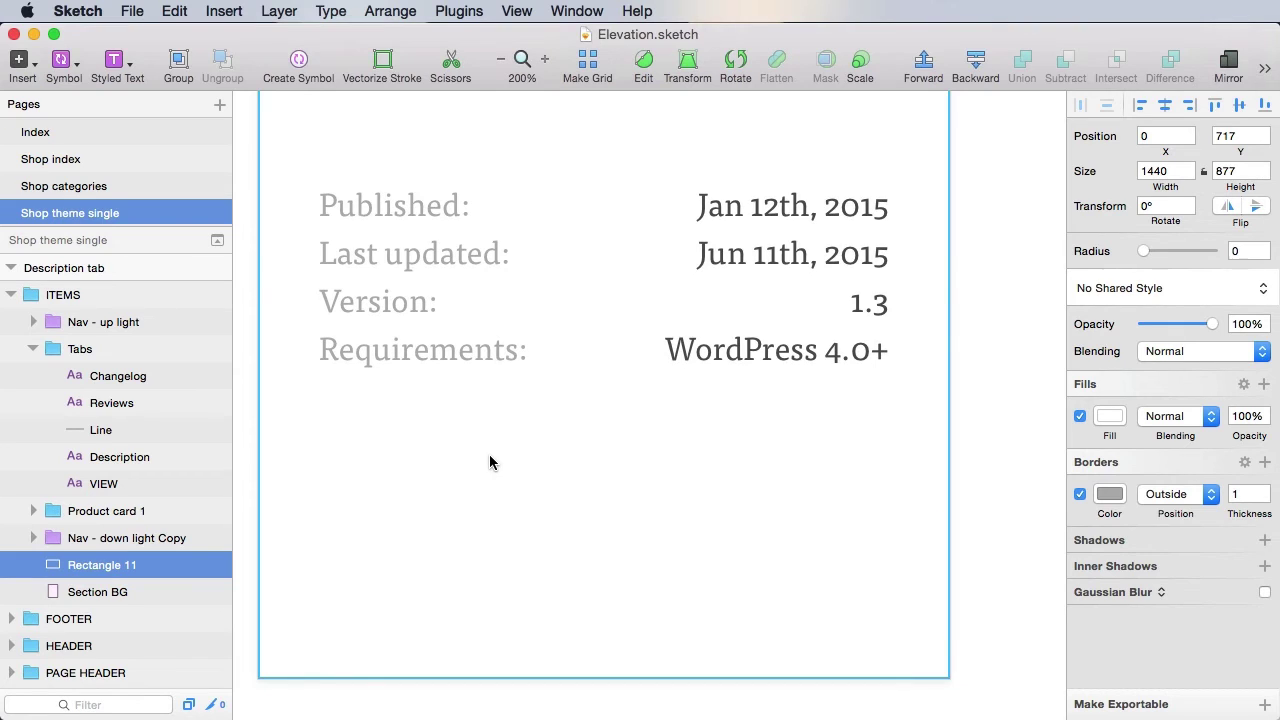
left_click(398, 455, "super")
key("r")
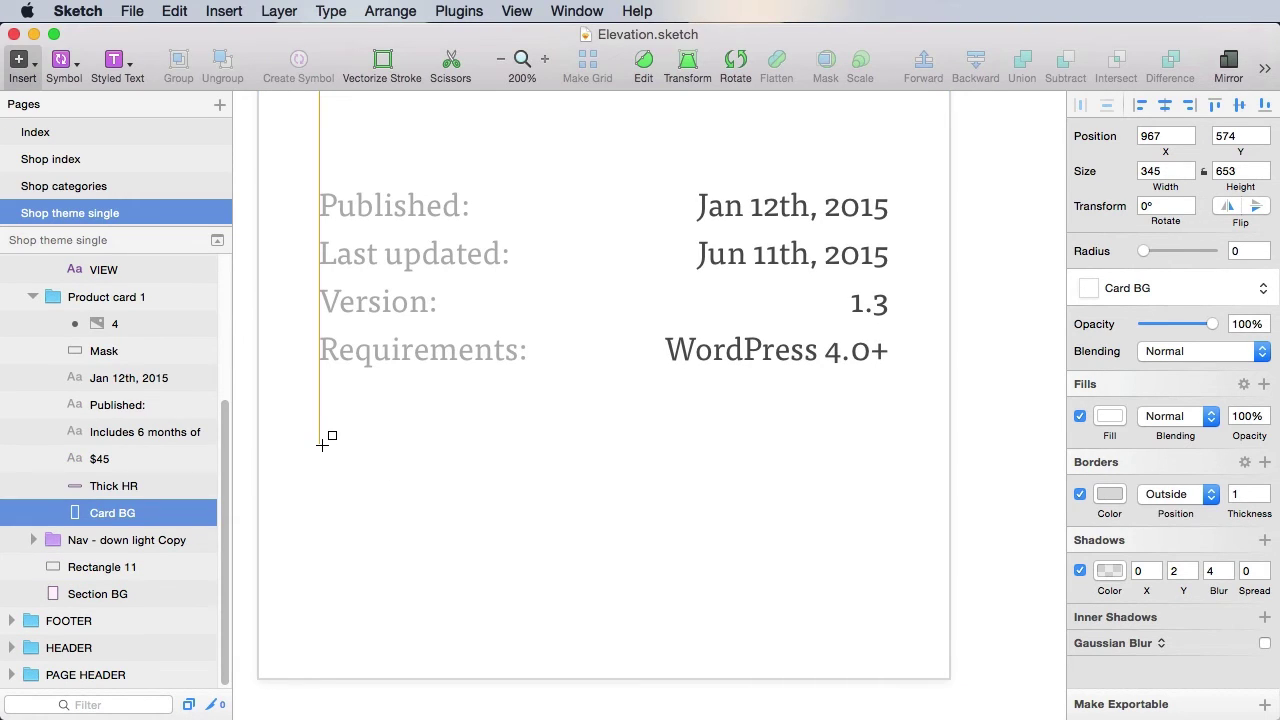
key("v")
key("Escape")
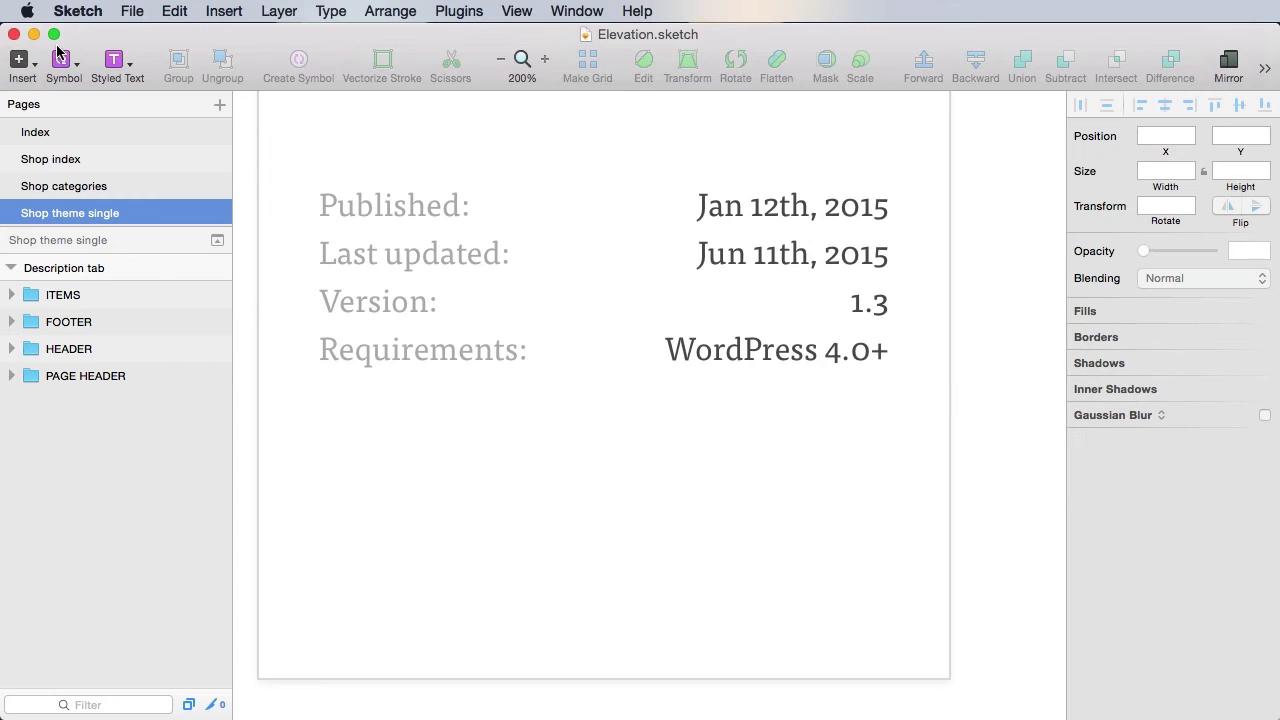
Insert the Btn primary symbol and place it beneath the Requirements line at X 993, Y 1098.
left_click(62, 62)
left_click(100, 146)
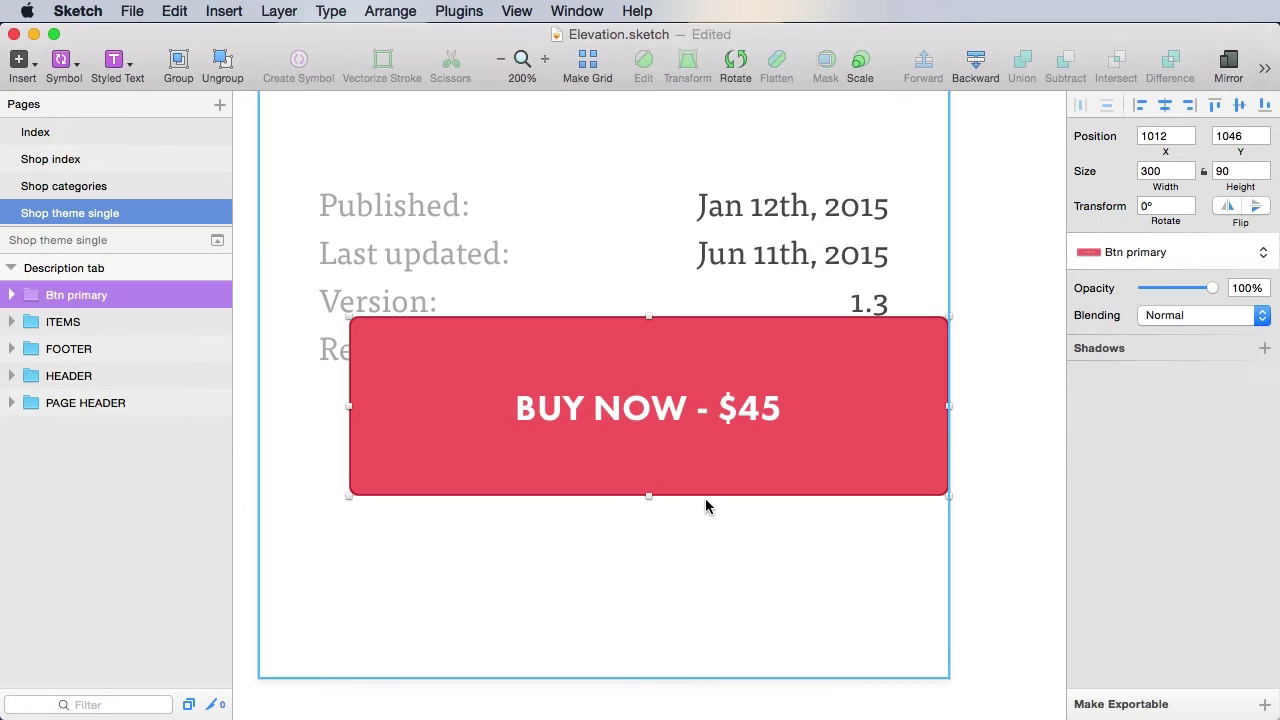
left_click_drag(709, 445, 674, 537)
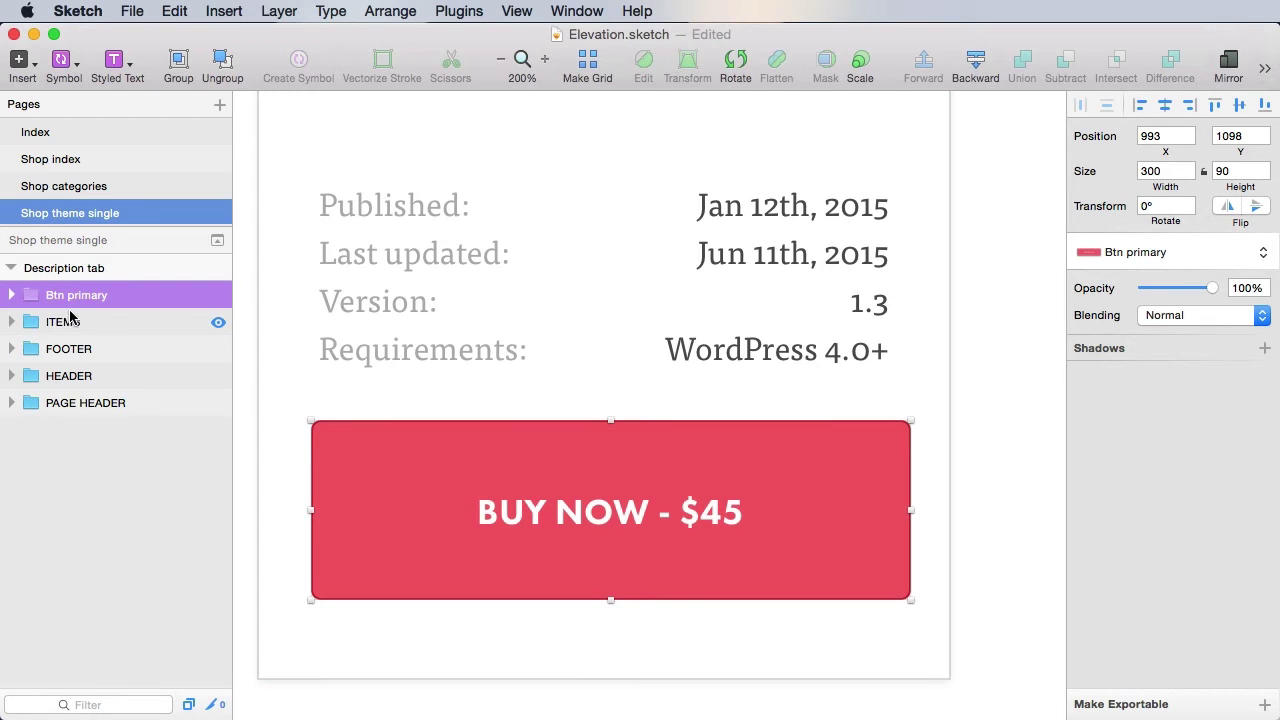
Move the Btn primary layer from the artboard's top level into the Product card 1 group.
left_click(11, 321)
left_click(33, 375)
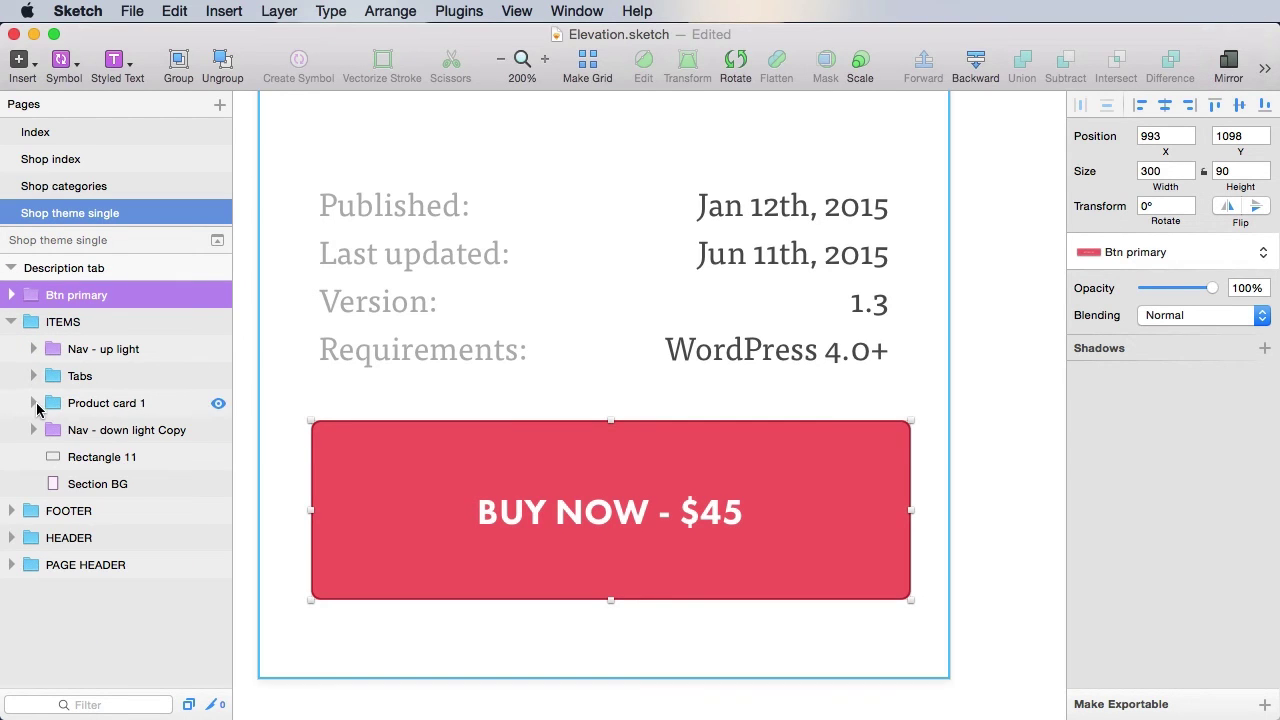
left_click(33, 402)
left_click_drag(105, 295, 115, 405)
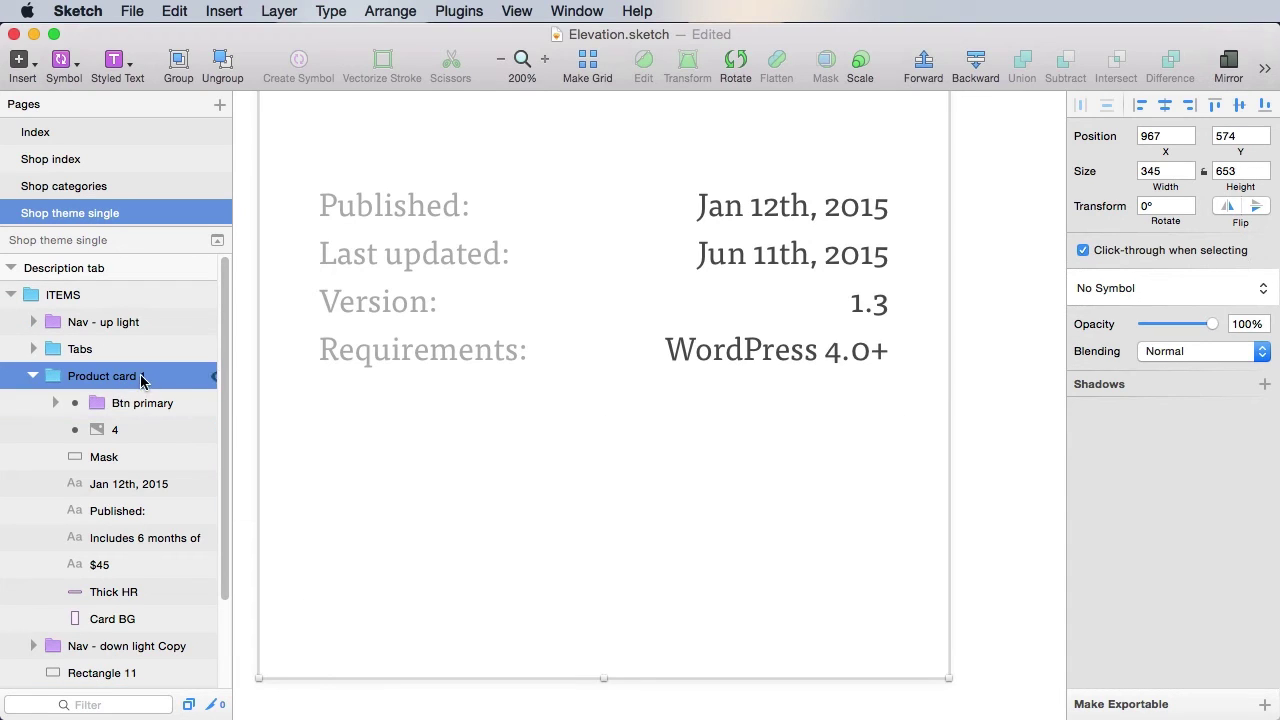
Rename the Product card 1 group as "Product info".
double_click(141, 376)
key("Right")
key("alt+shift+Left")
key("alt+shift+Left")
type("info")
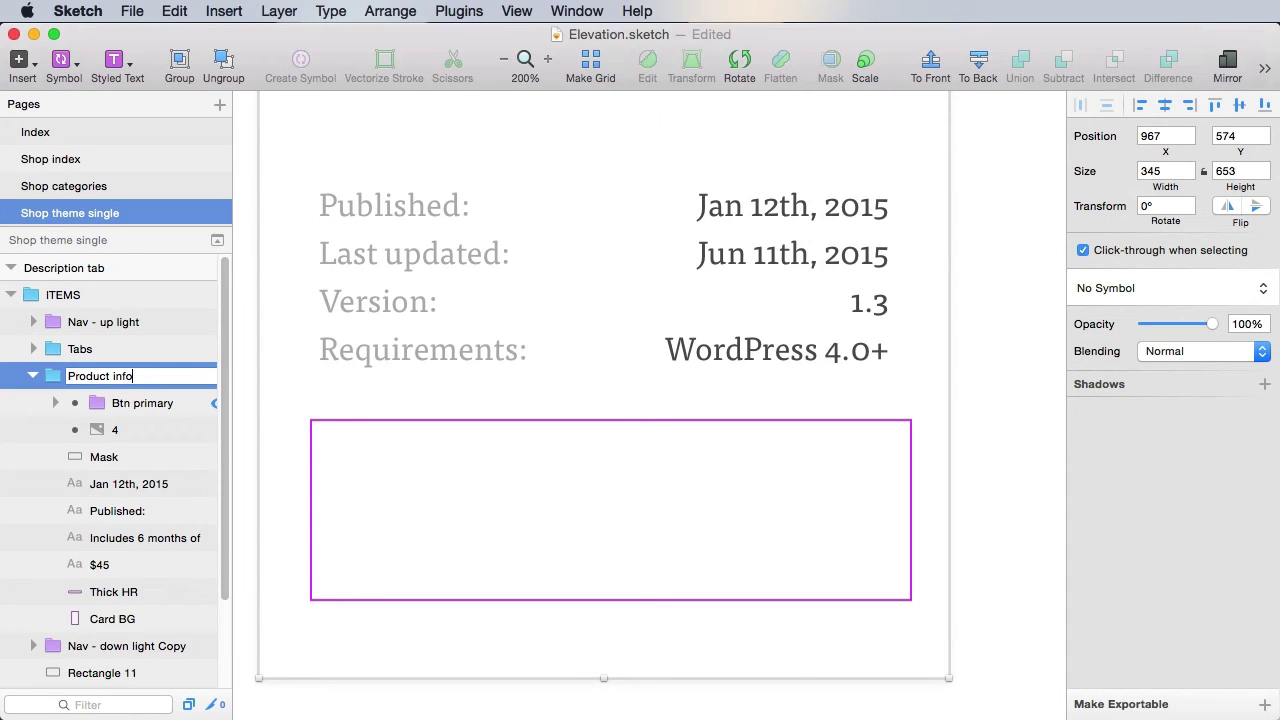
key("Return")
Reorder Btn primary below the Mask and "Jan 12th, 2015" layers, and nudge the button to X 997.
left_click_drag(166, 412, 162, 476)
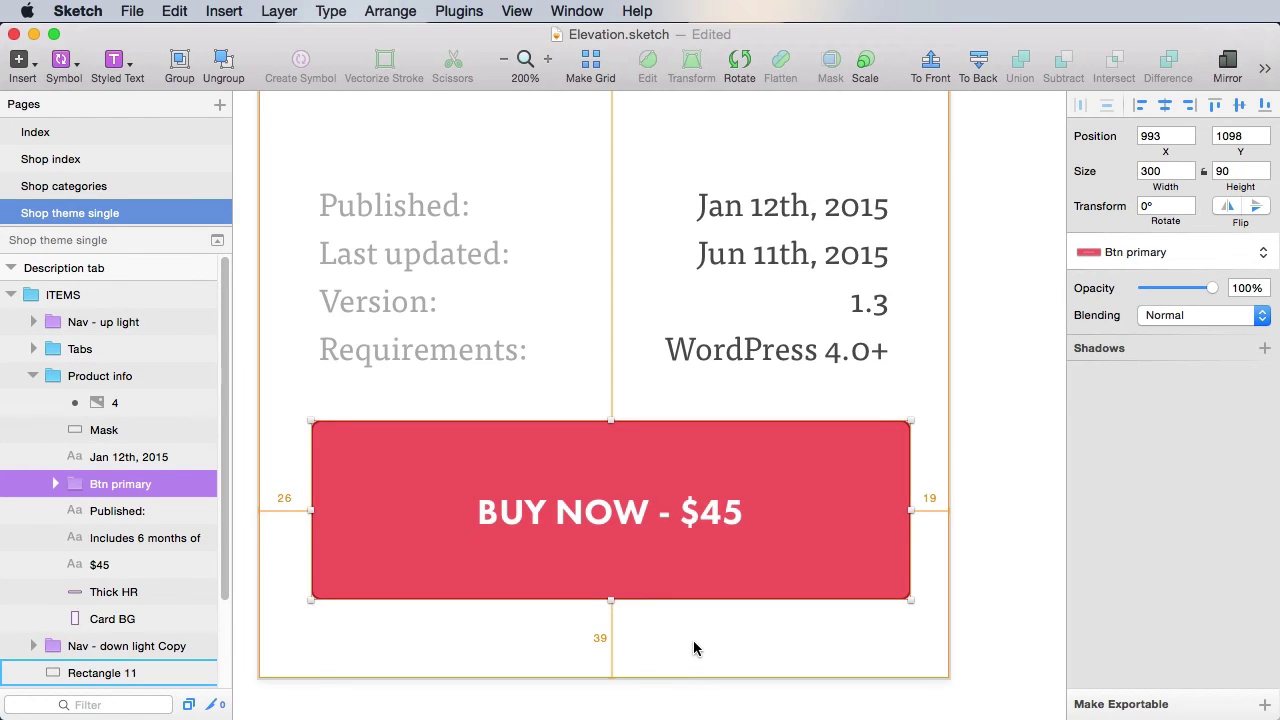
key("Right")
key("Right")
key("Right")
key("Right")
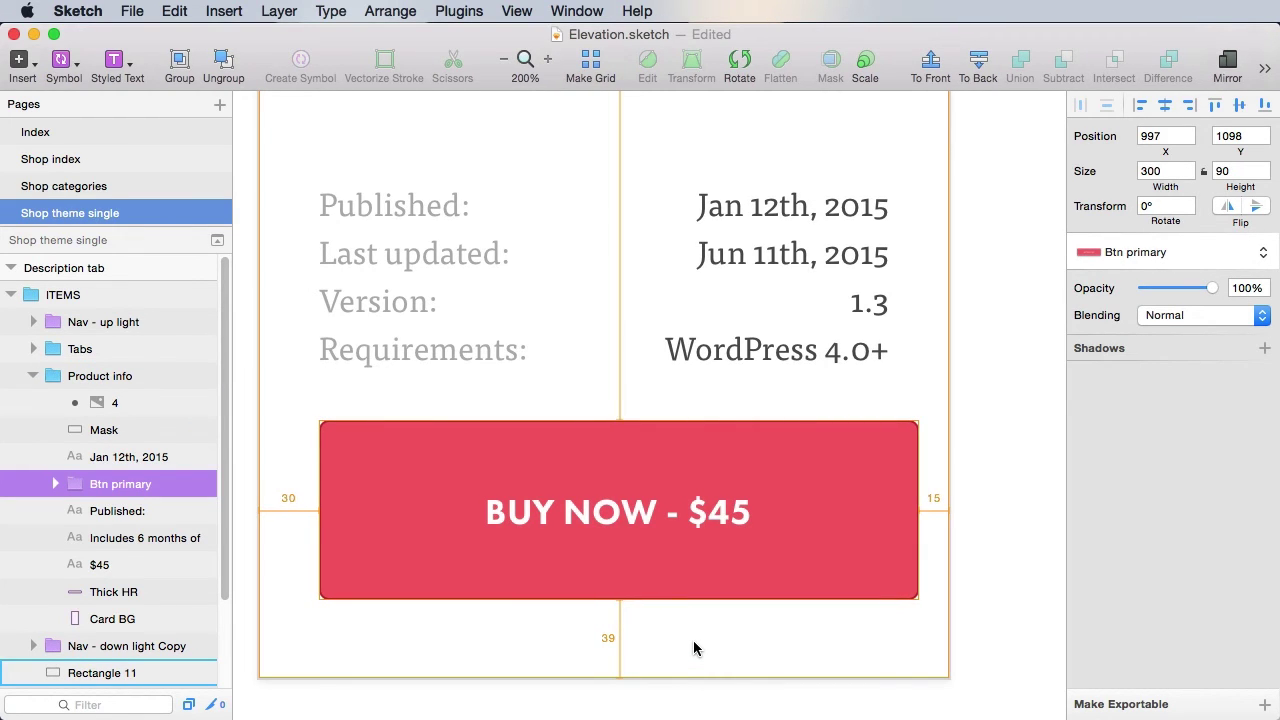
Move the BUY NOW - $45 button down in the product info card to Y 1135 and save the document.
key("alt")
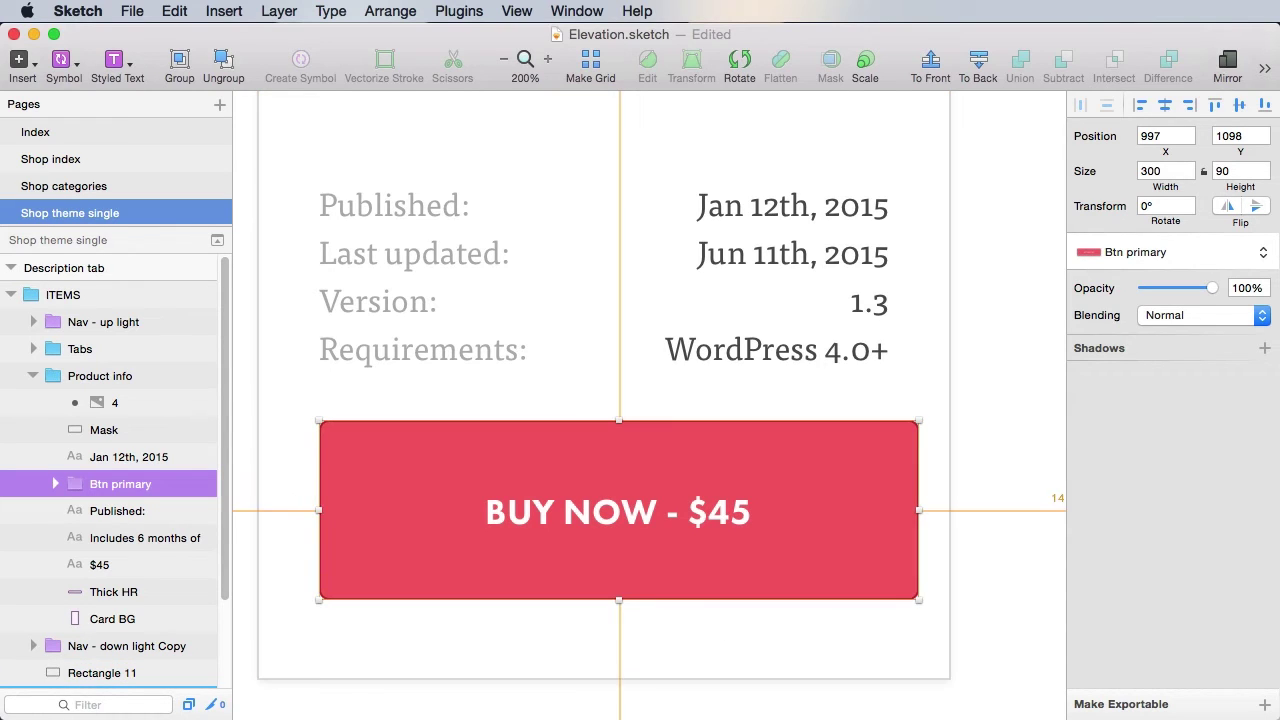
key("alt")
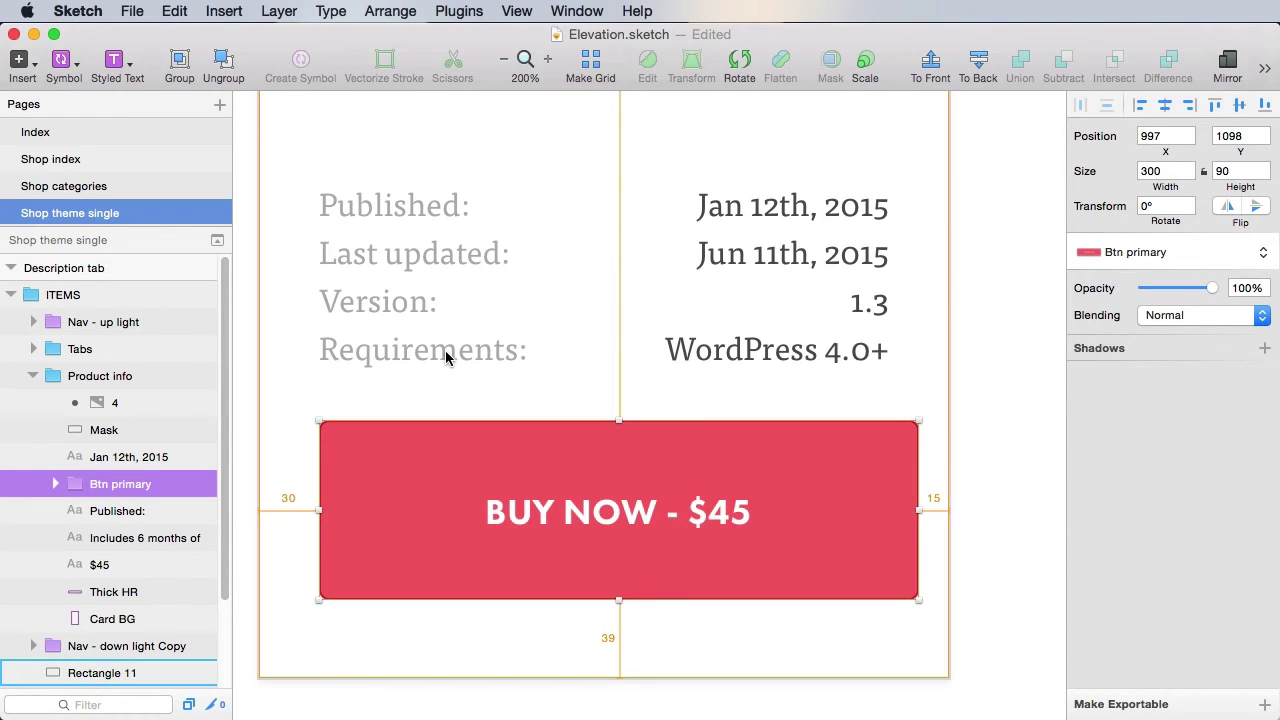
key("shift+Down")
key("shift+Down")
key("shift+Down")
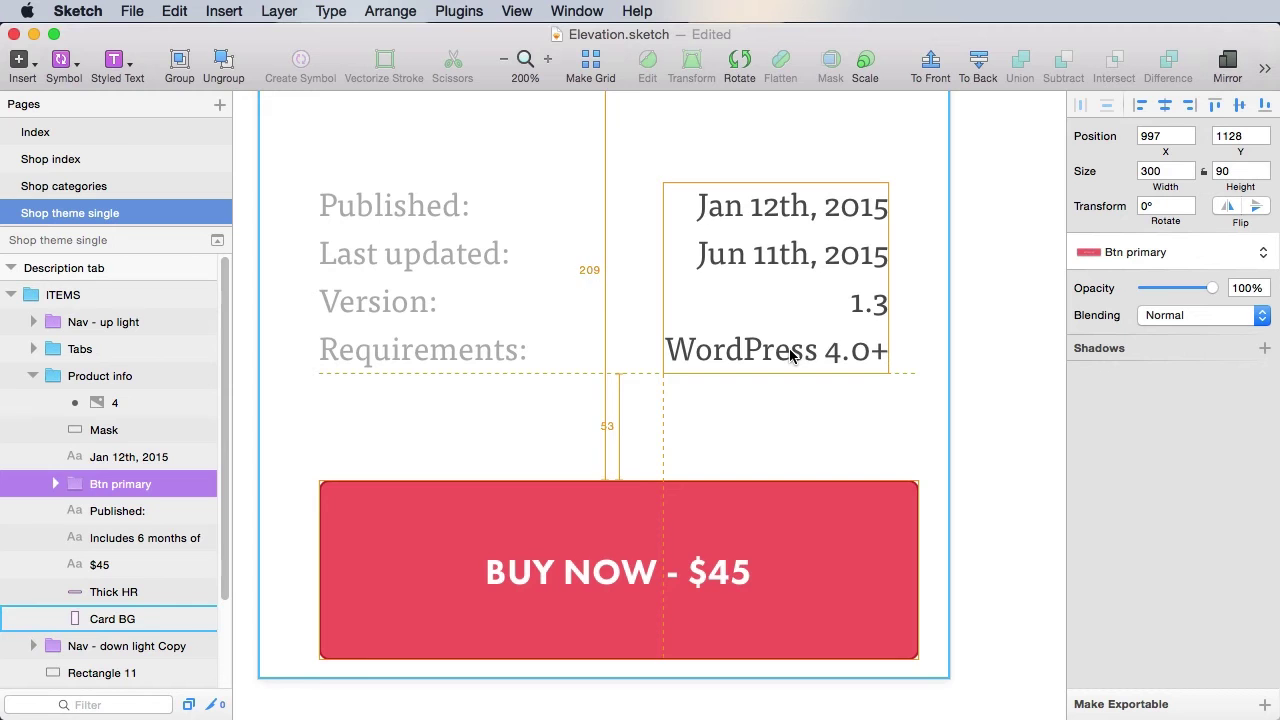
key("Down")
key("Down")
key("Down")
key("Down")
key("Down")
key("Down")
key("Down")
key("super+s")
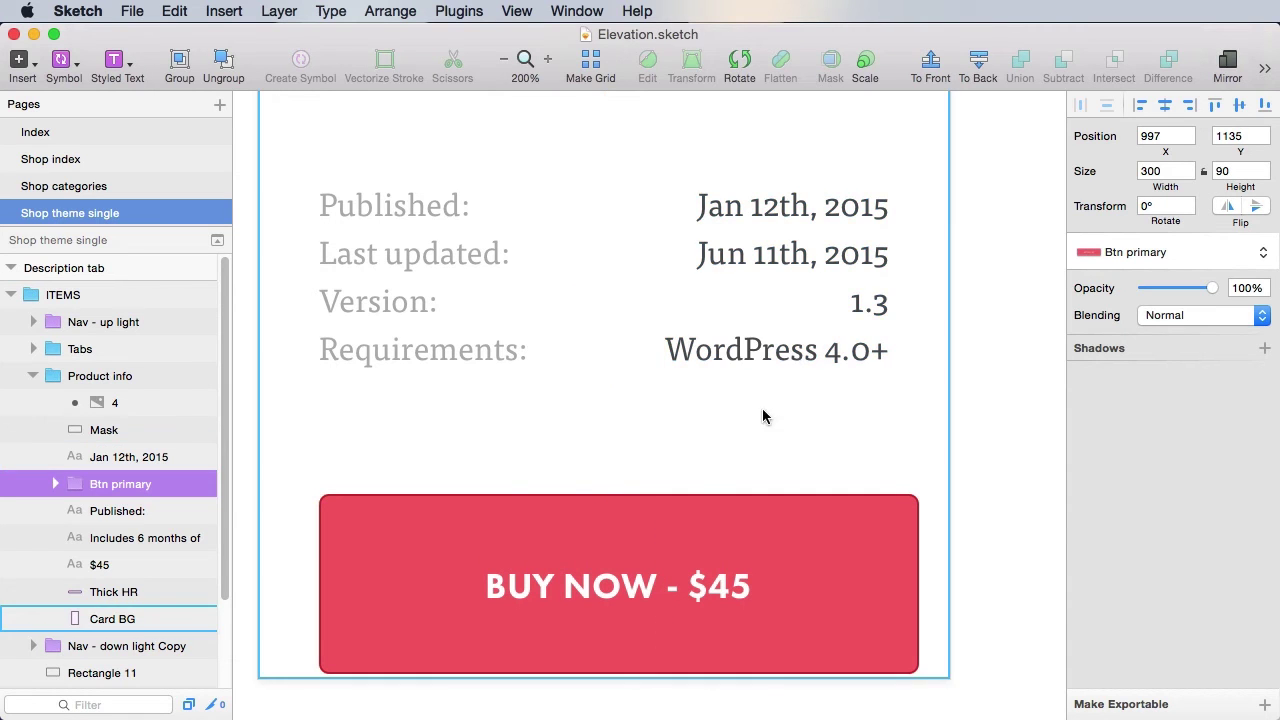
Exclude the button label's text value from the Btn primary symbol and change the label to "ADD TO CART".
scroll(762, 417, "down", 5)
double_click(908, 366)
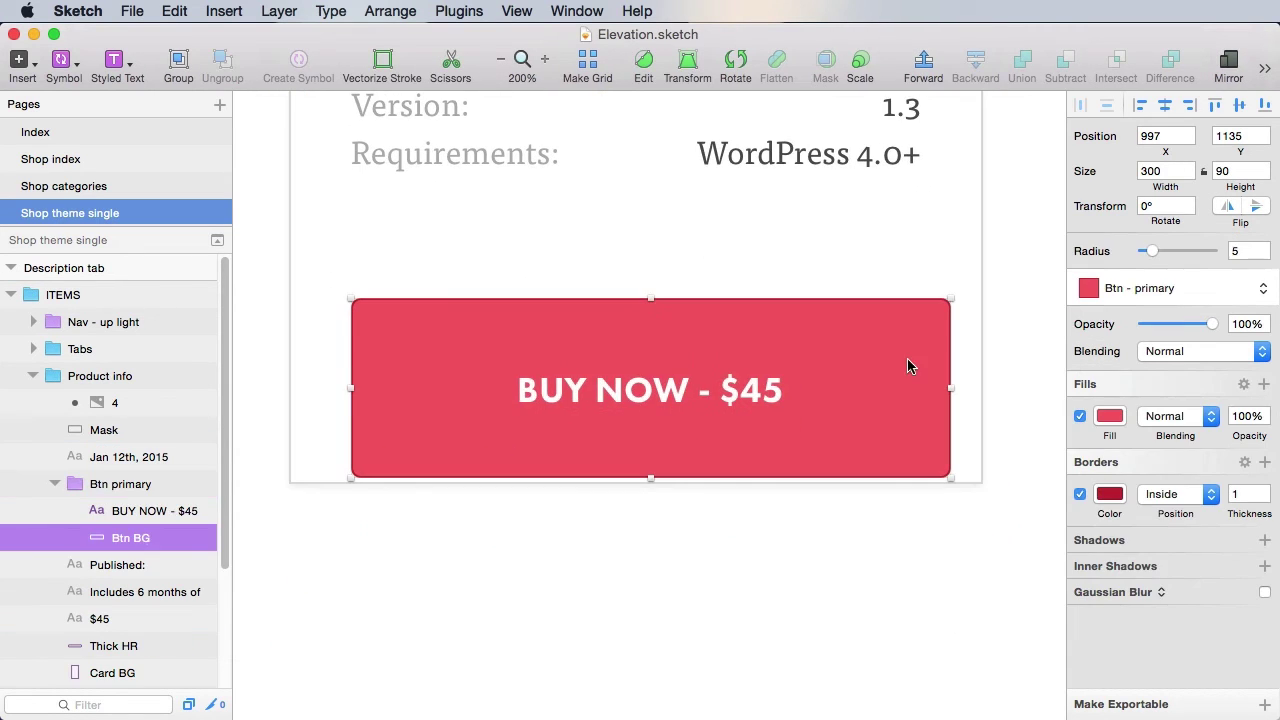
left_click(147, 514)
left_click(1110, 258)
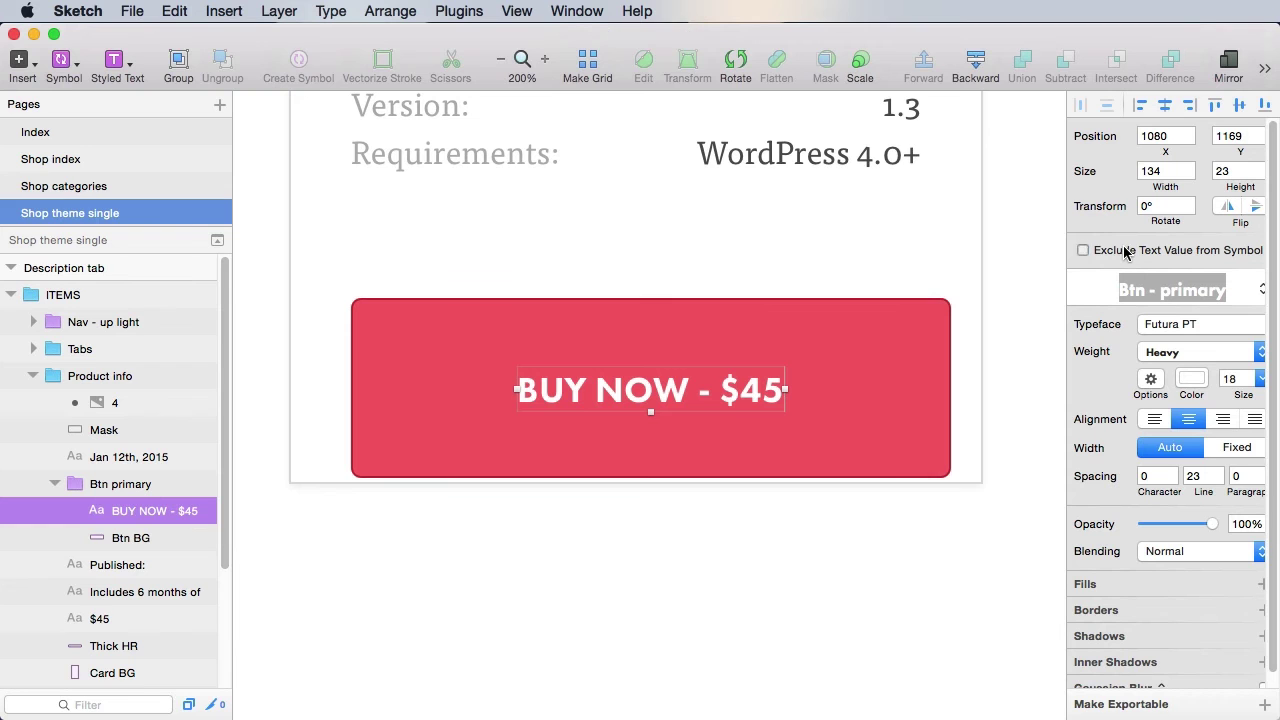
left_click(1006, 329)
double_click(775, 390)
key("super+a")
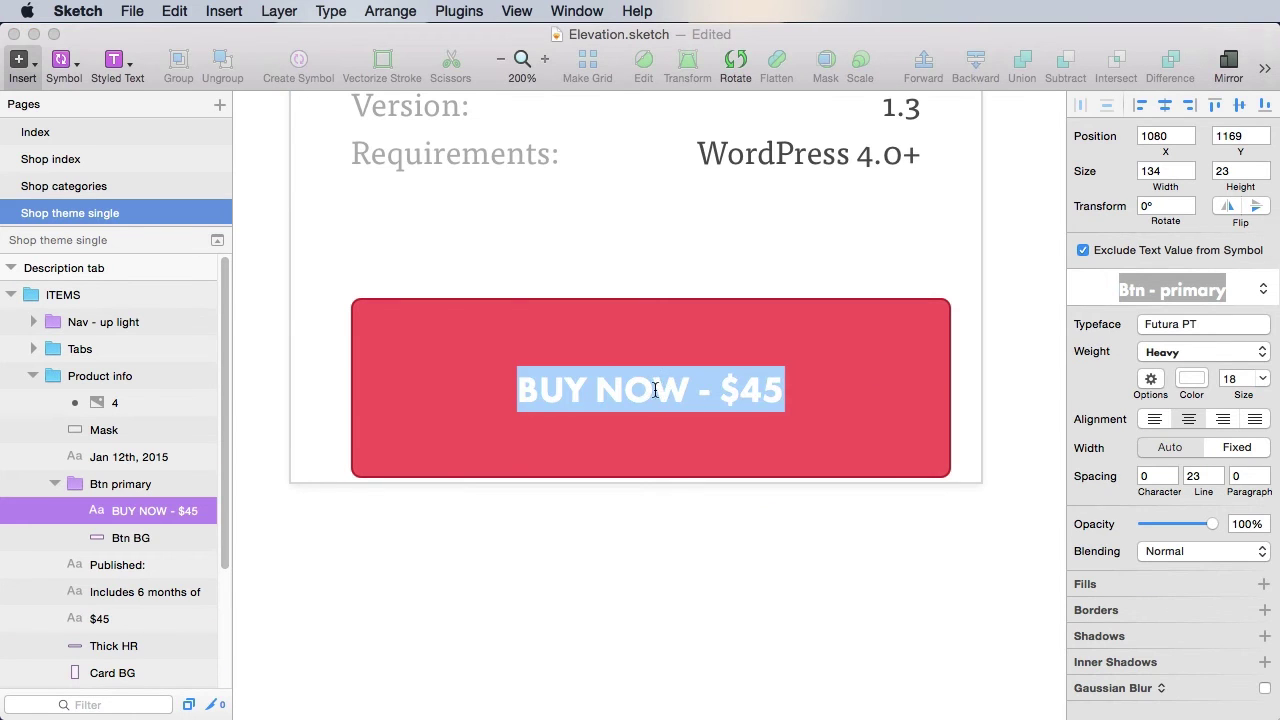
type("ADD TO CART")
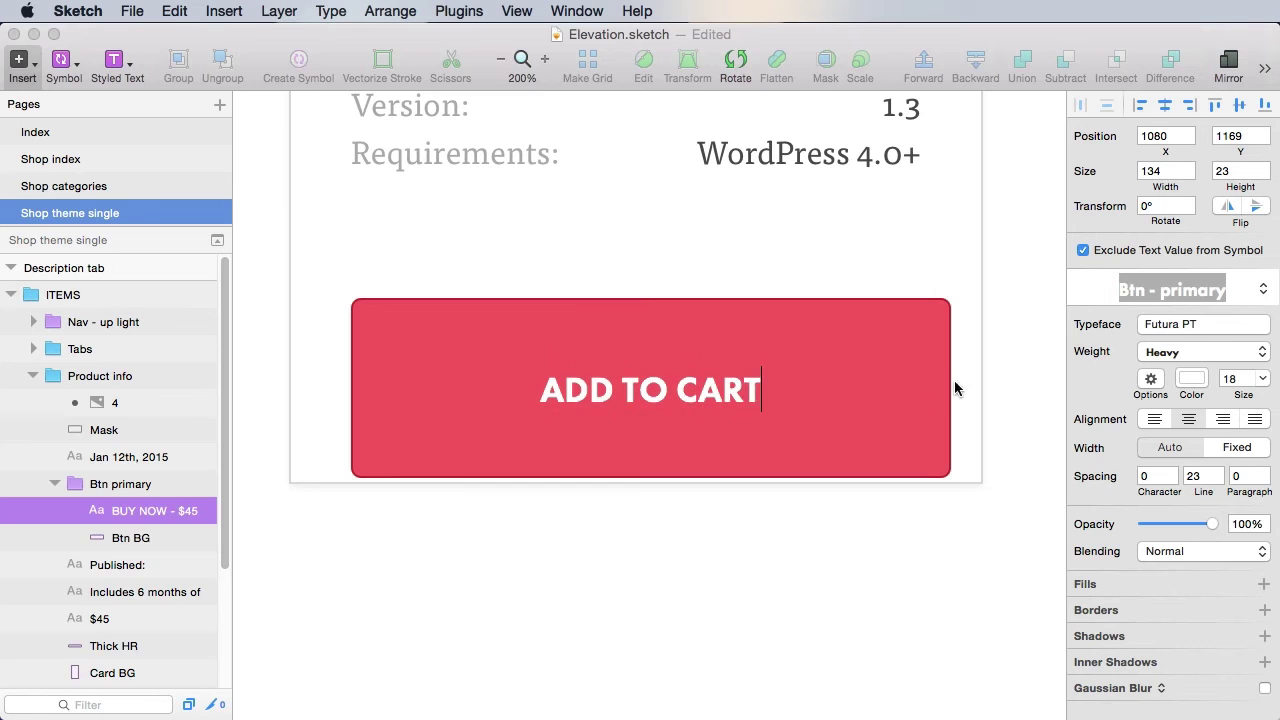
left_click(1017, 333)
left_click(1110, 290)
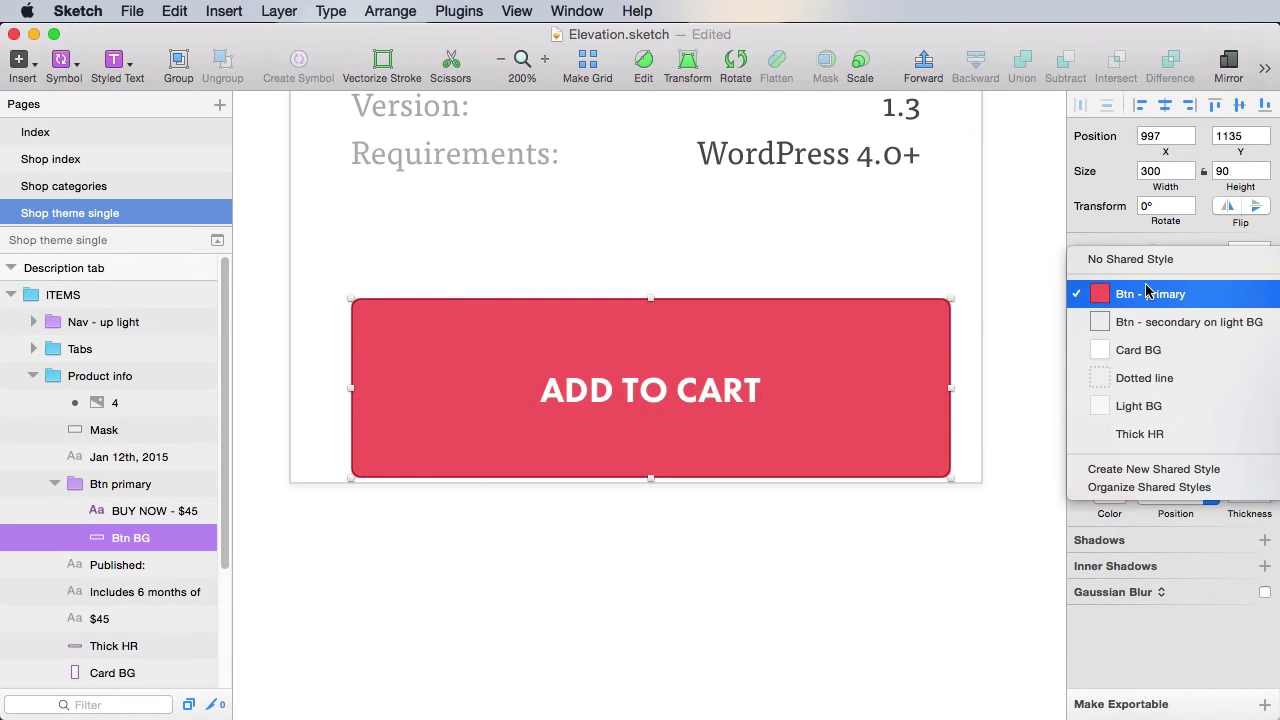
left_click(1029, 294)
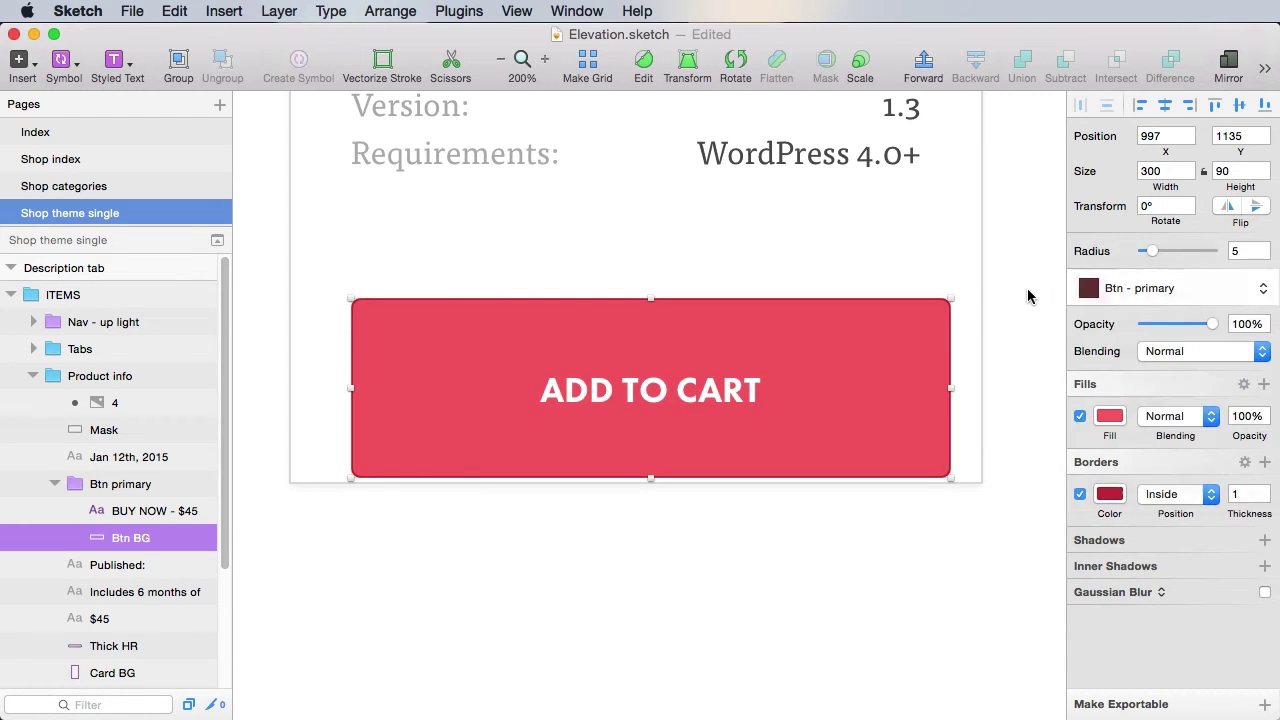
left_click(1011, 351)
left_click(834, 404)
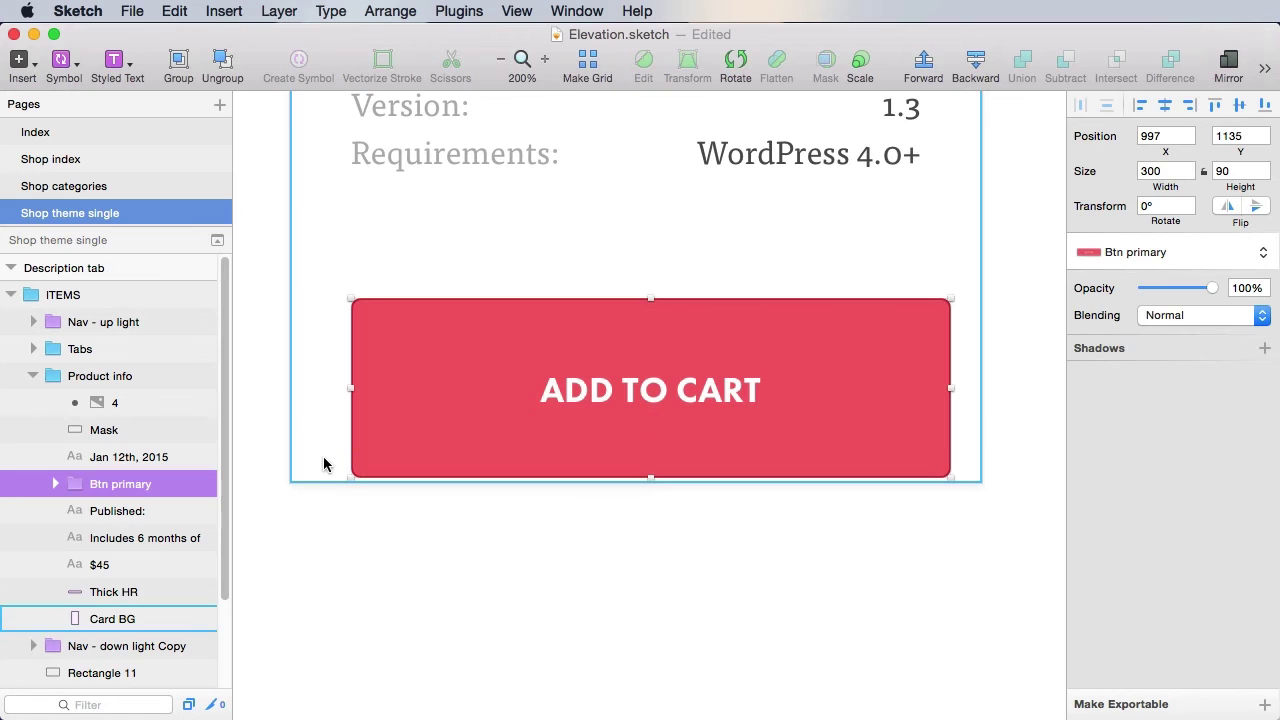
left_click(1007, 349)
left_click(890, 350, "super")
Check the margins around the button's Btn BG layer and reduce its width by 15 to 285.
left_click(131, 488)
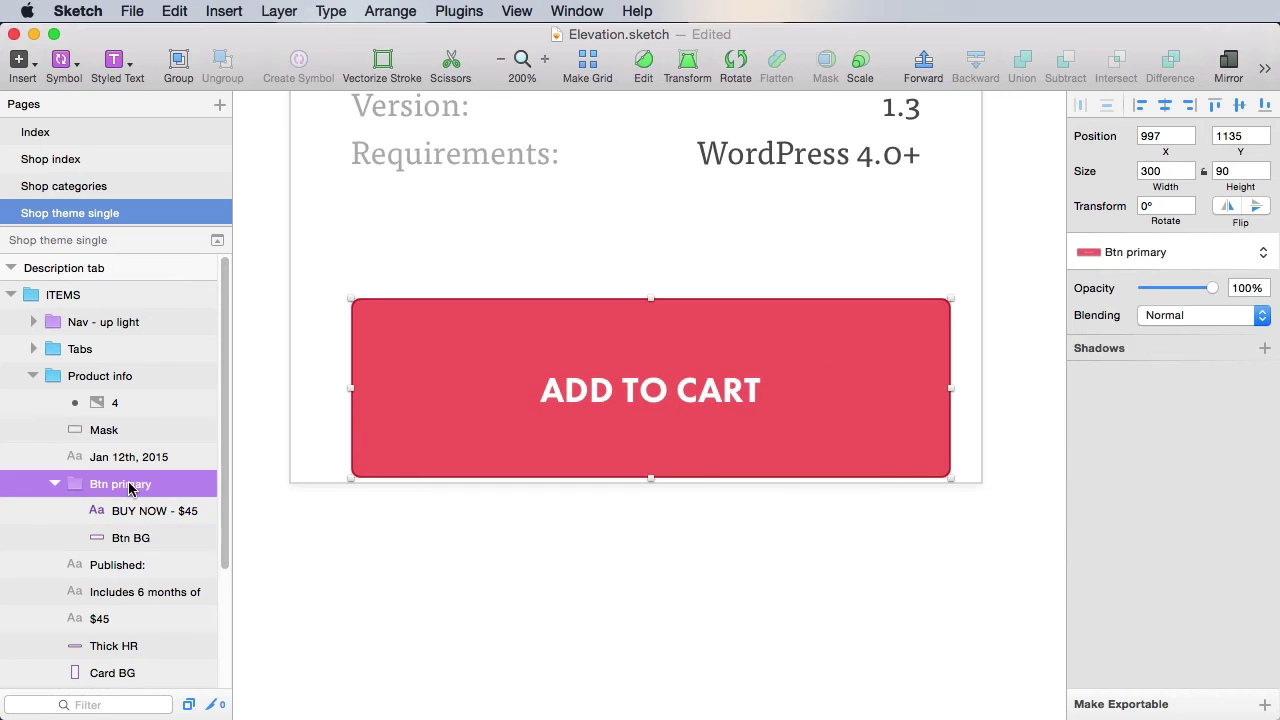
left_click(160, 542)
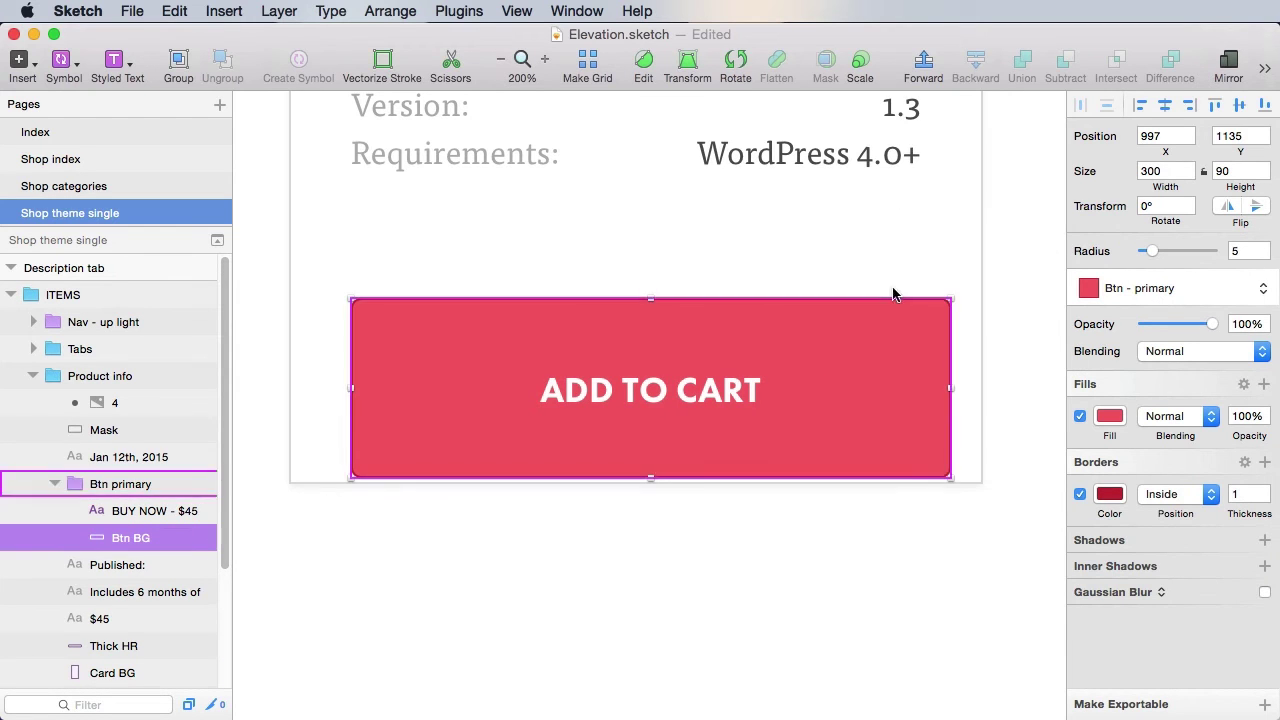
key("alt")
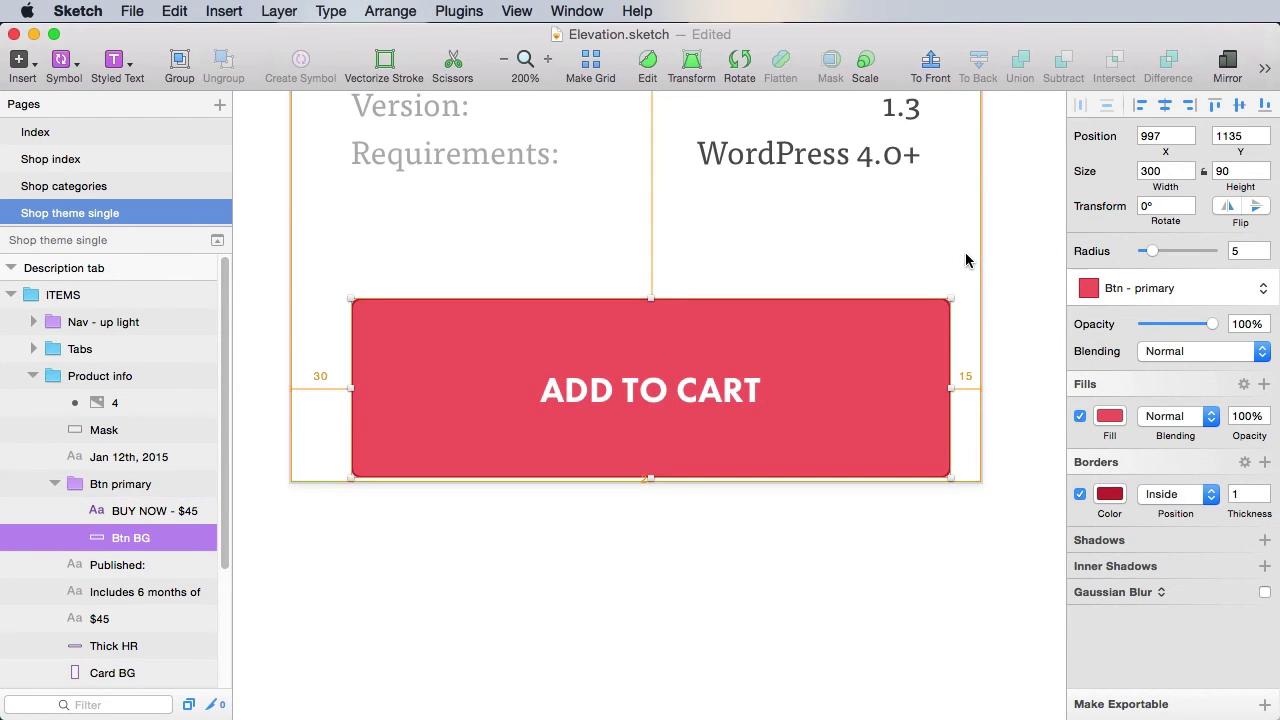
left_click(1177, 172)
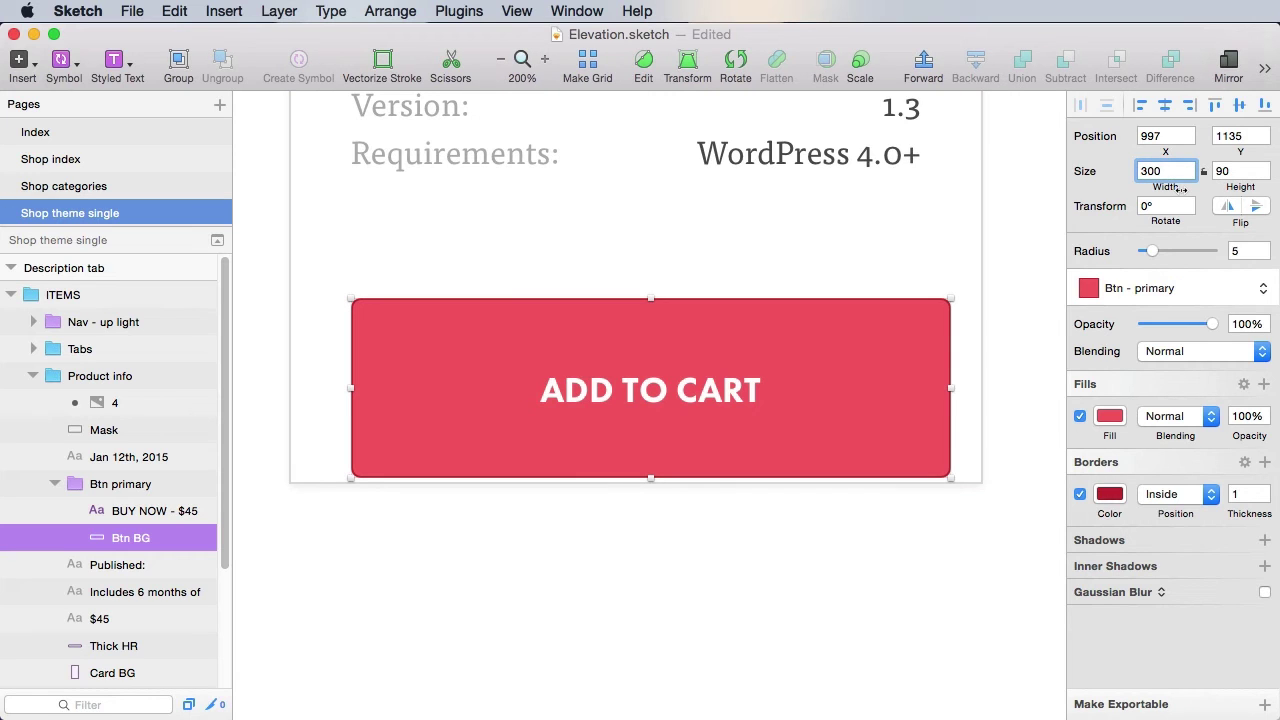
type("-15")
key("Return")
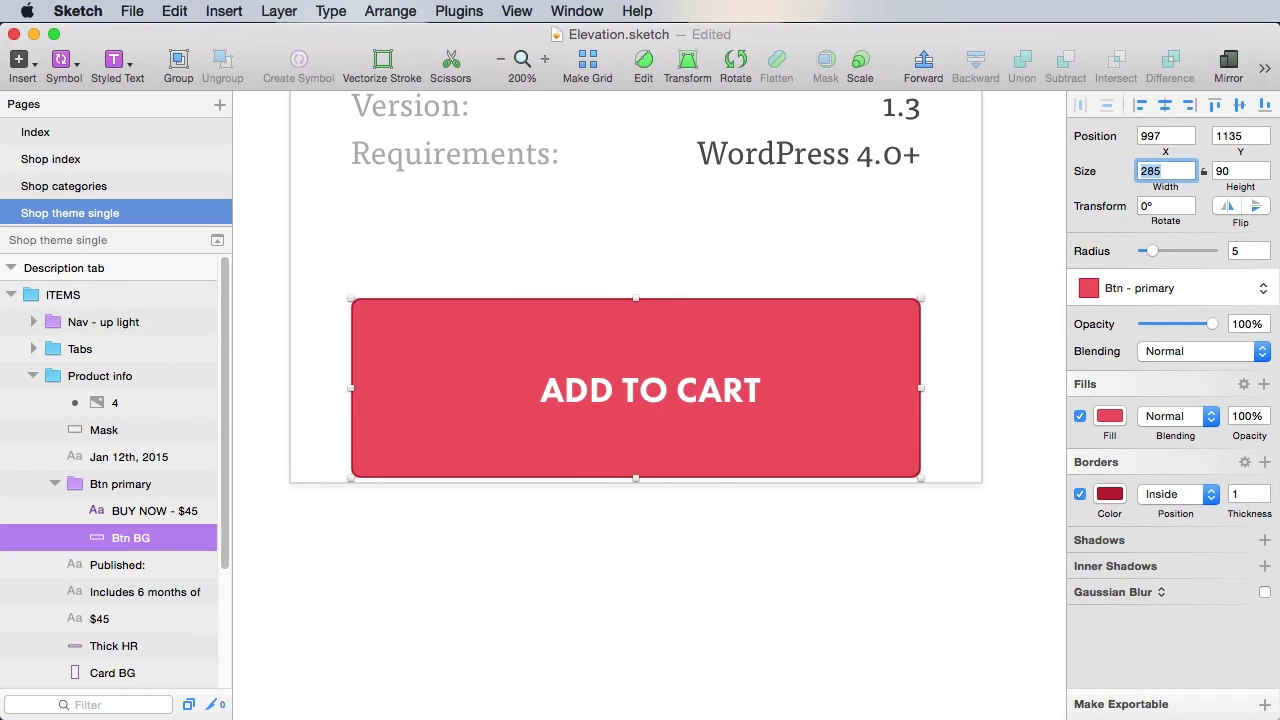
Centre the ADD TO CART label horizontally on the Btn BG layer.
left_click(700, 399)
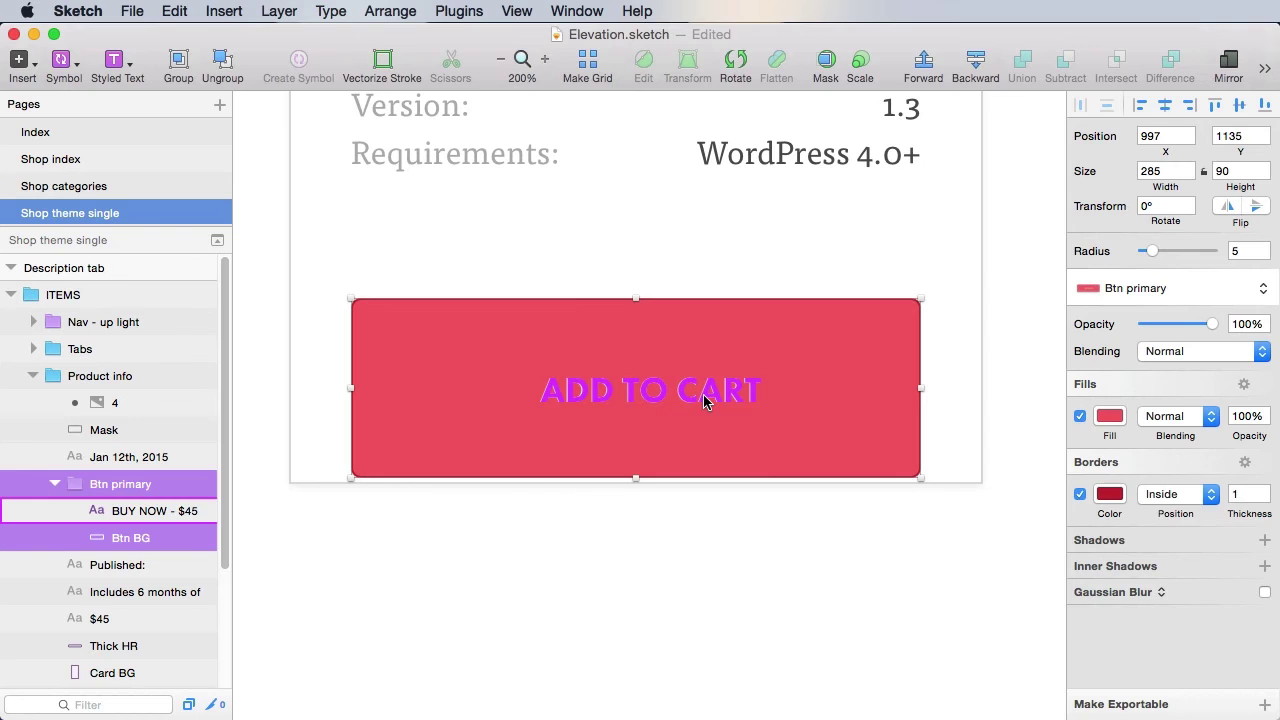
left_click(704, 399, "shift")
left_click(1165, 105)
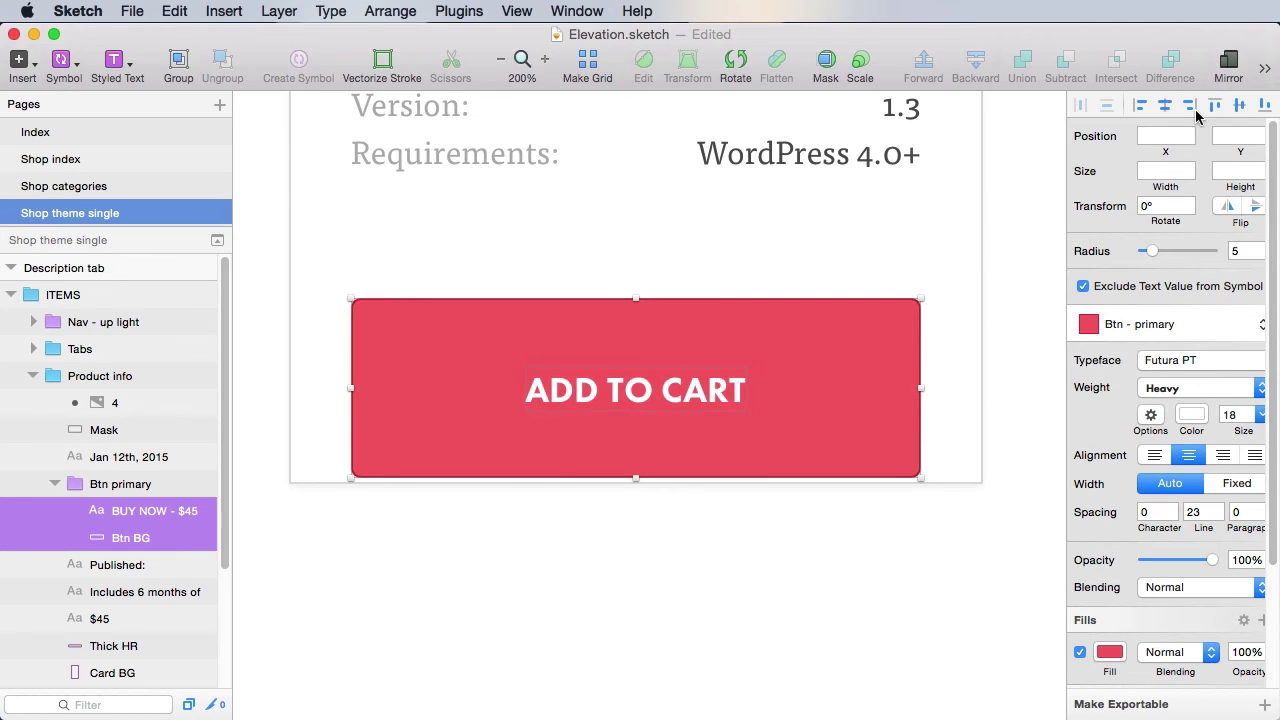
left_click(1022, 309)
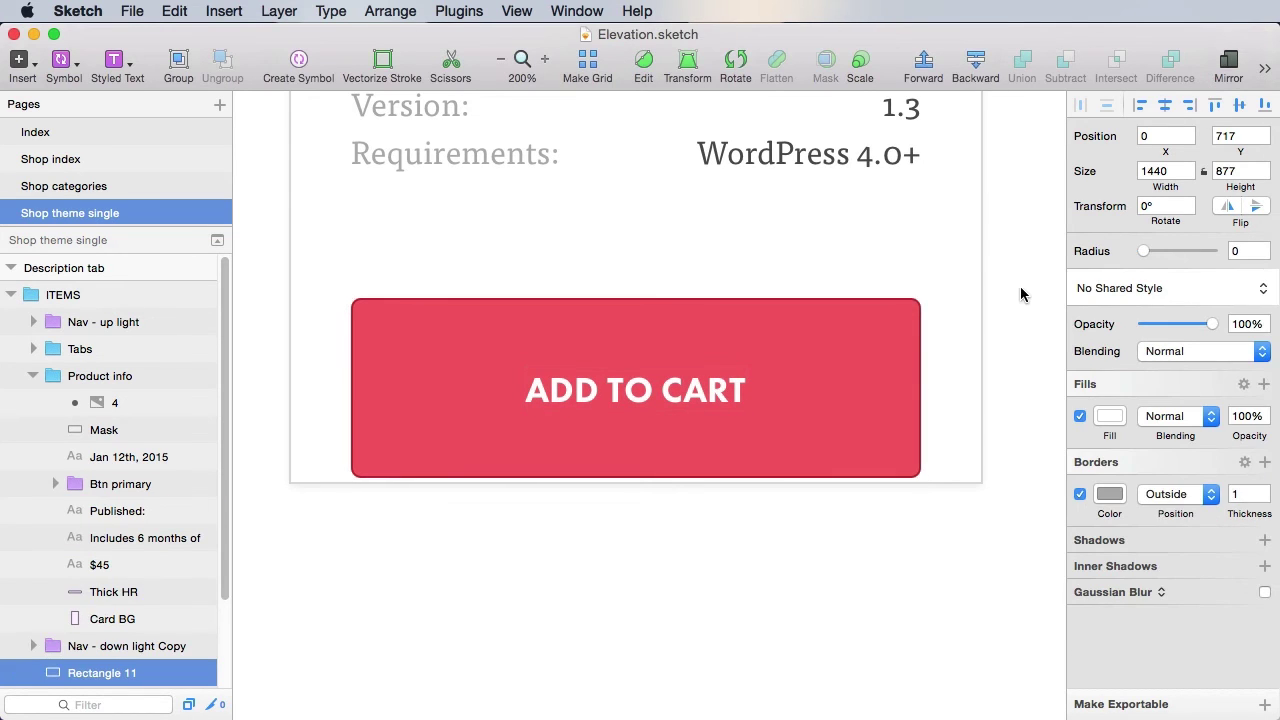
On the Index page, centre the BUY NOW - $45 label on its background and centre both hero buttons together on the artboard.
left_click(49, 131)
left_click(738, 244)
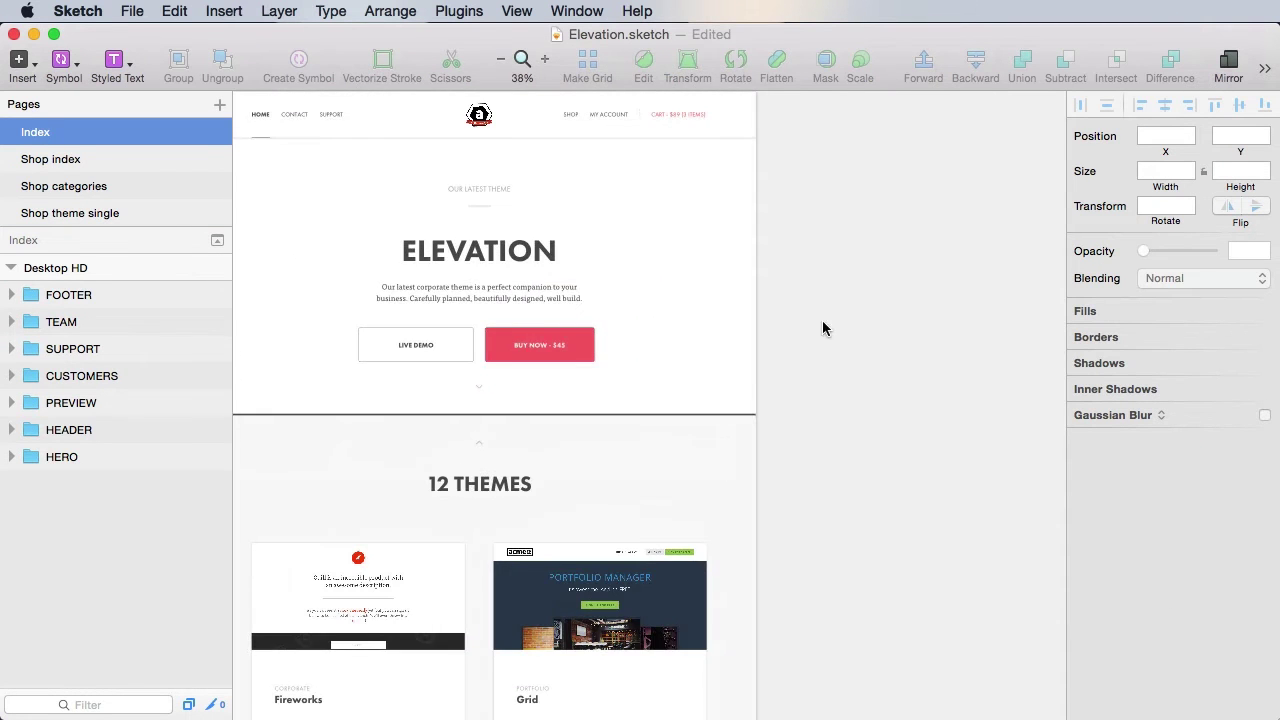
left_click_drag(405, 285, 748, 480)
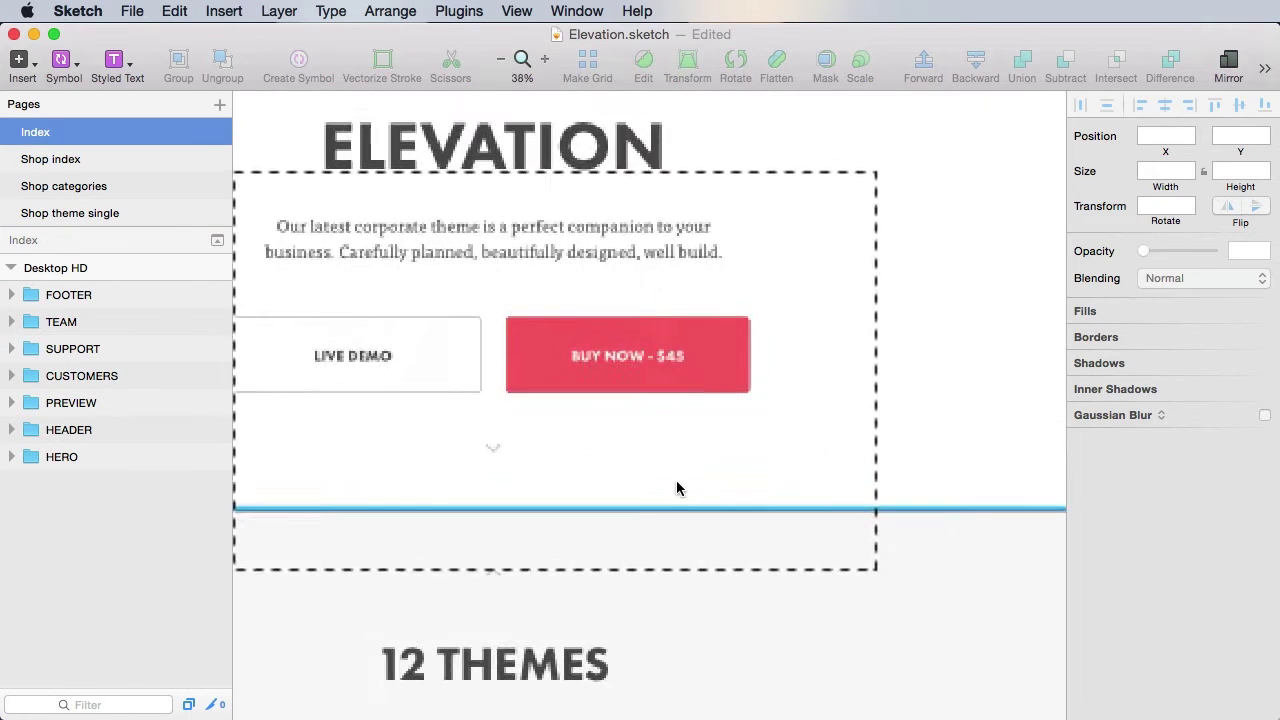
double_click(734, 360)
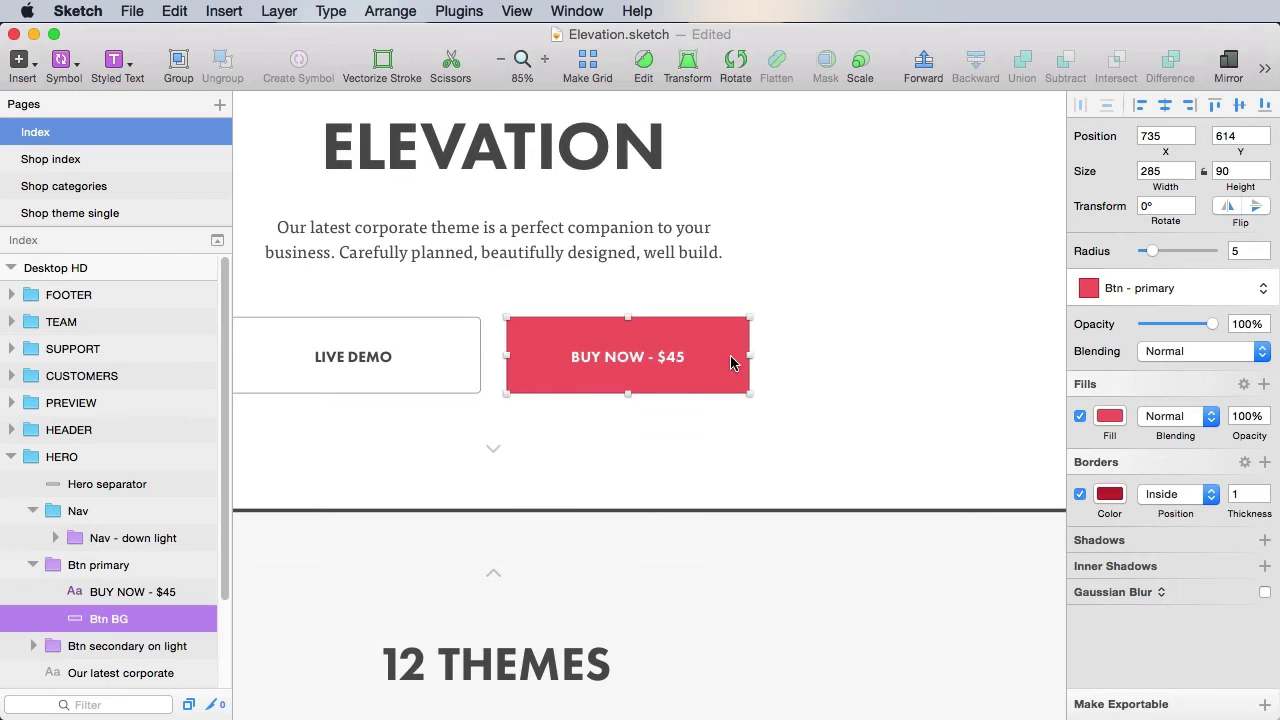
left_click(680, 357, "shift")
left_click(1164, 105)
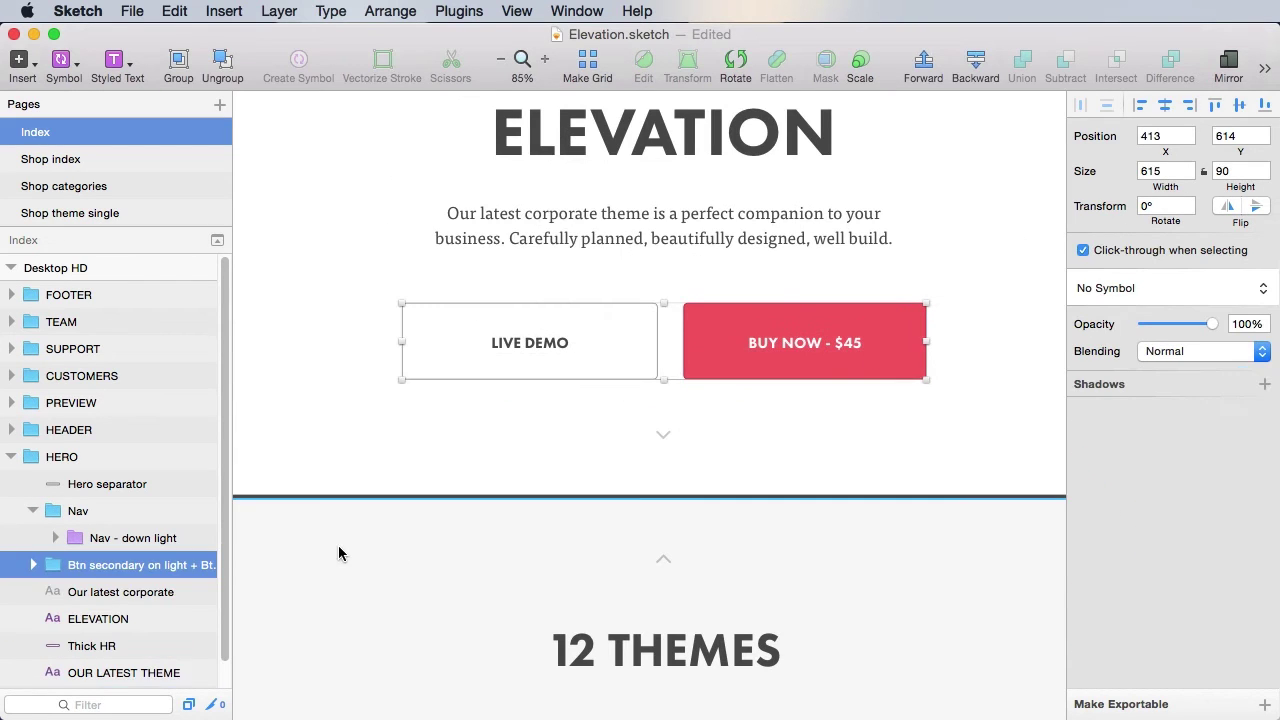
right_click(113, 563)
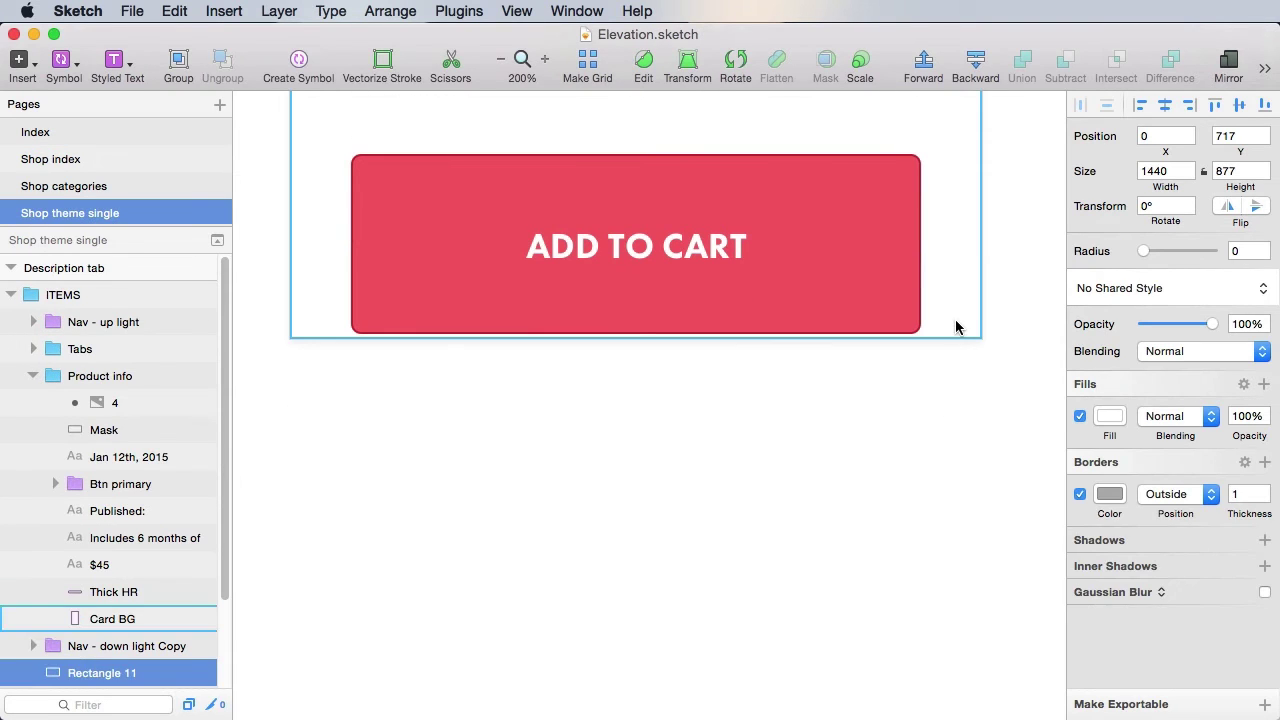
Extend the Card BG rectangle on the Shop theme single page well below the ADD TO CART button and save the document.
left_click(955, 327)
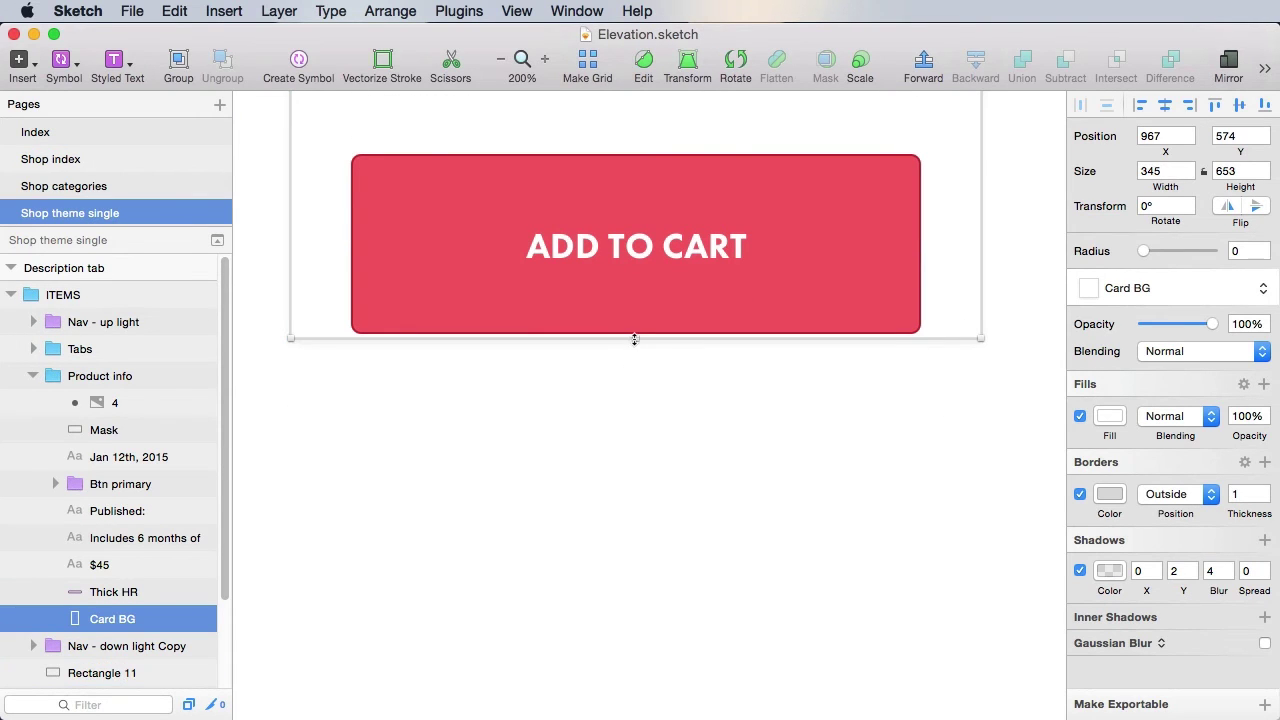
left_click_drag(636, 338, 664, 704)
left_click(1022, 426)
key("super+s")
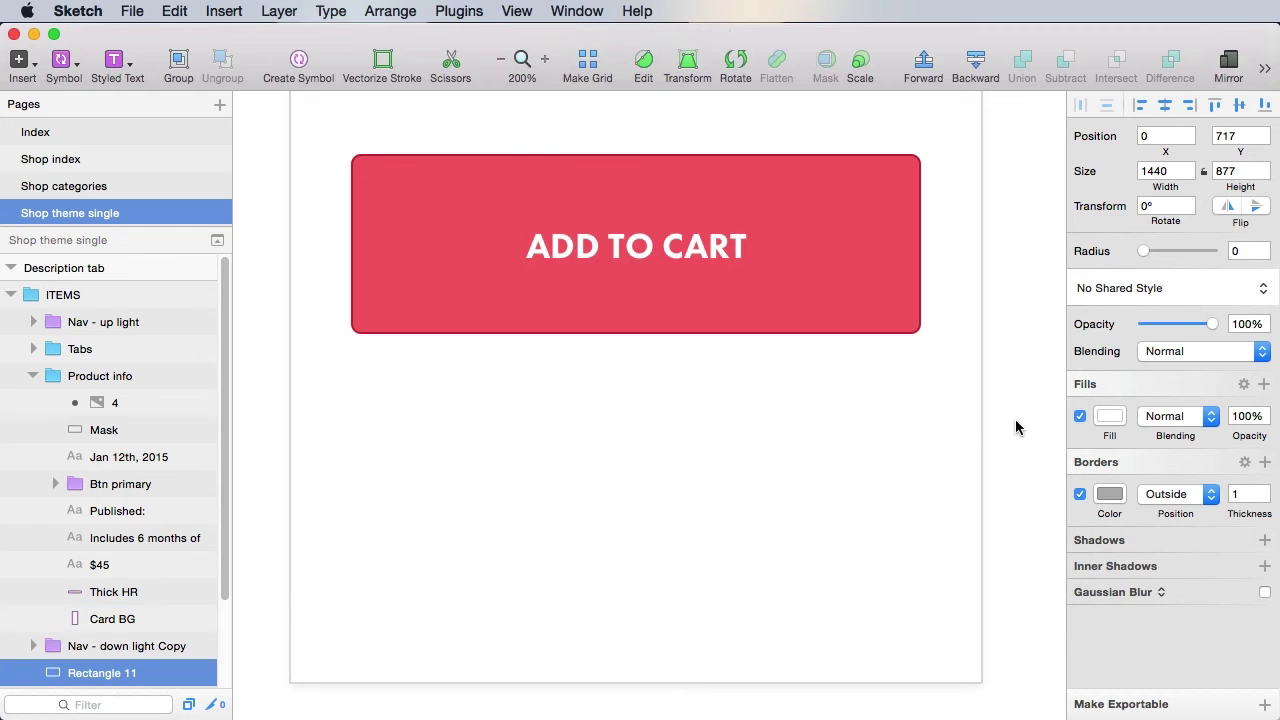
Review the whole Fireworks page layout and examine the product info card up close.
left_click_drag(647, 477, 777, 525)
key("super+1")
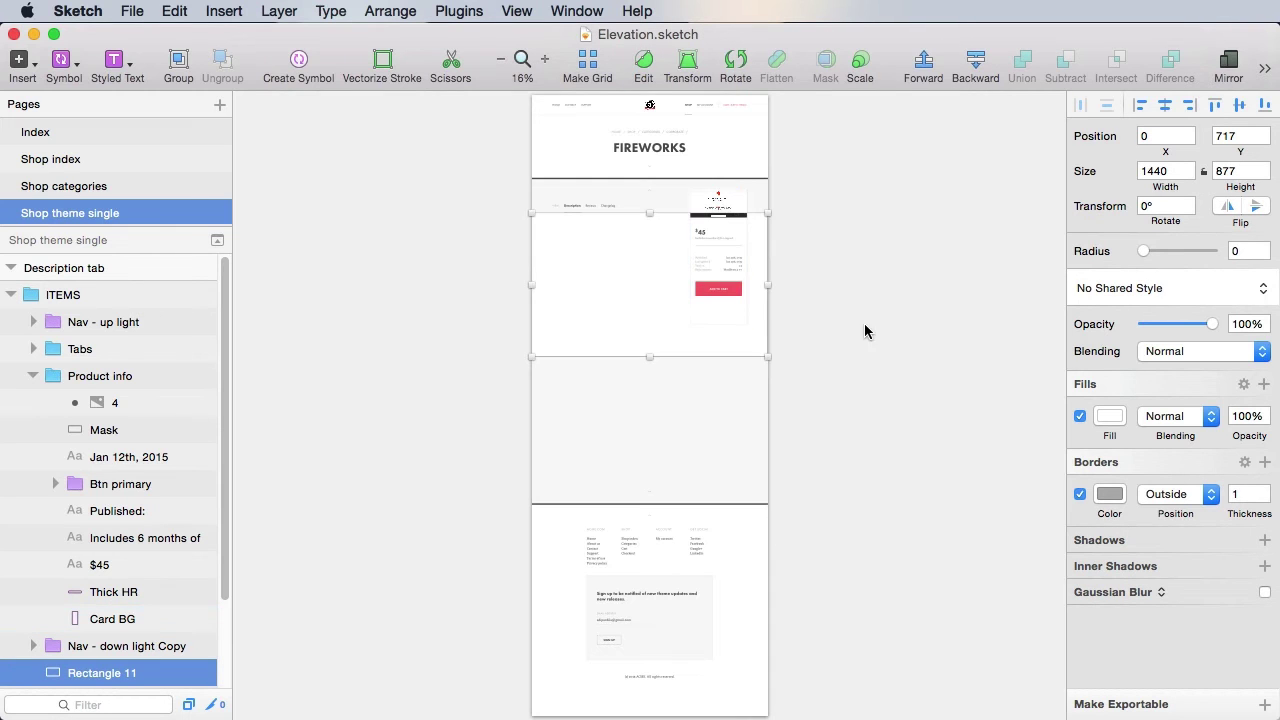
left_click(857, 329)
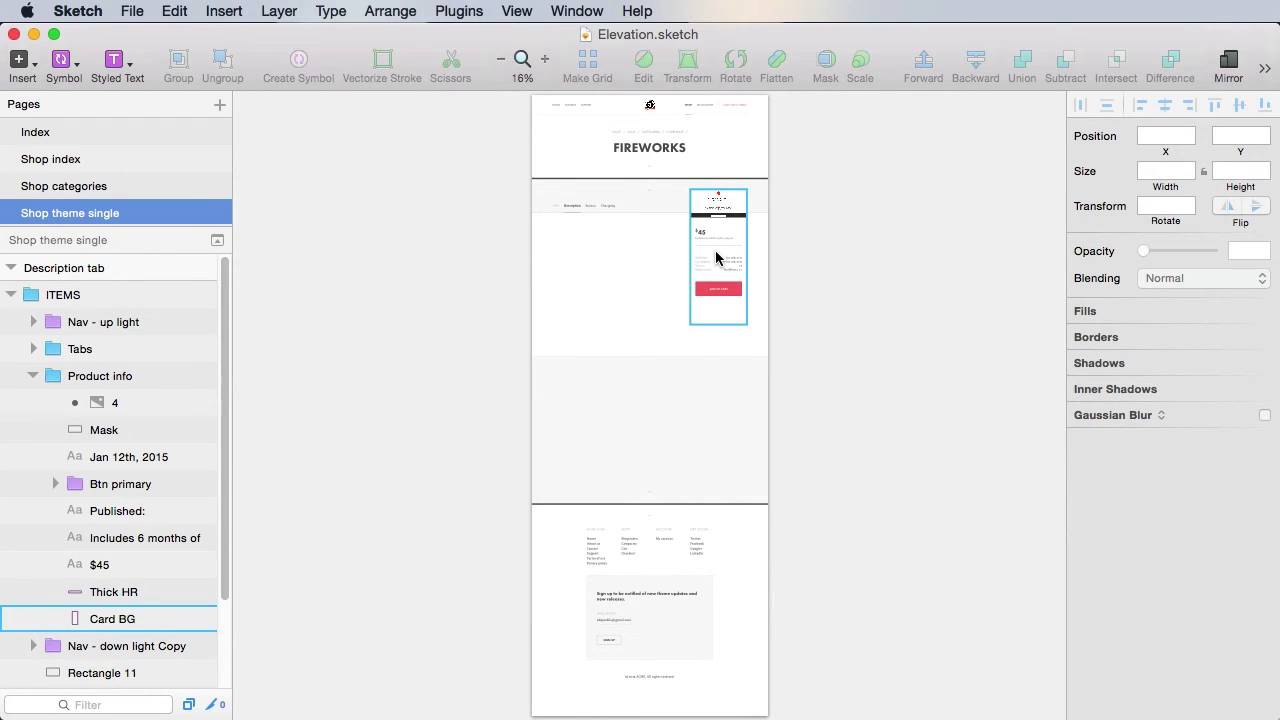
scroll(586, 294, "down", 3)
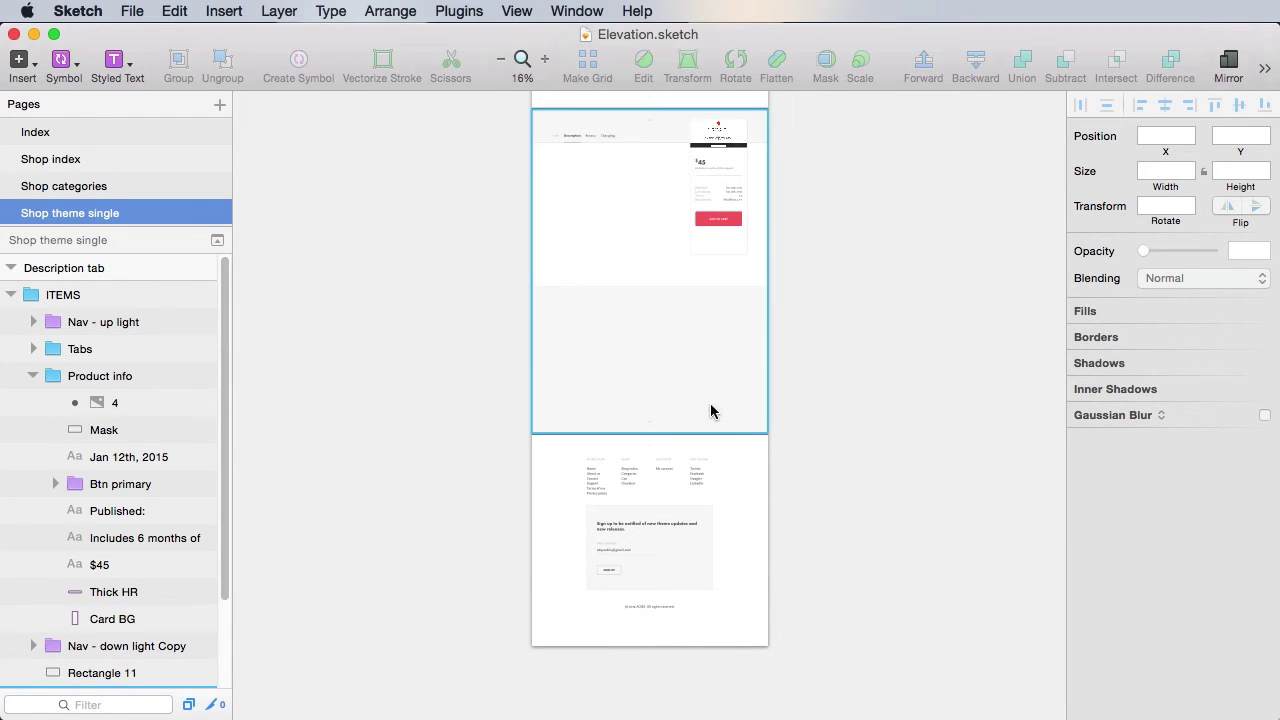
scroll(749, 252, "up", 2)
key("z")
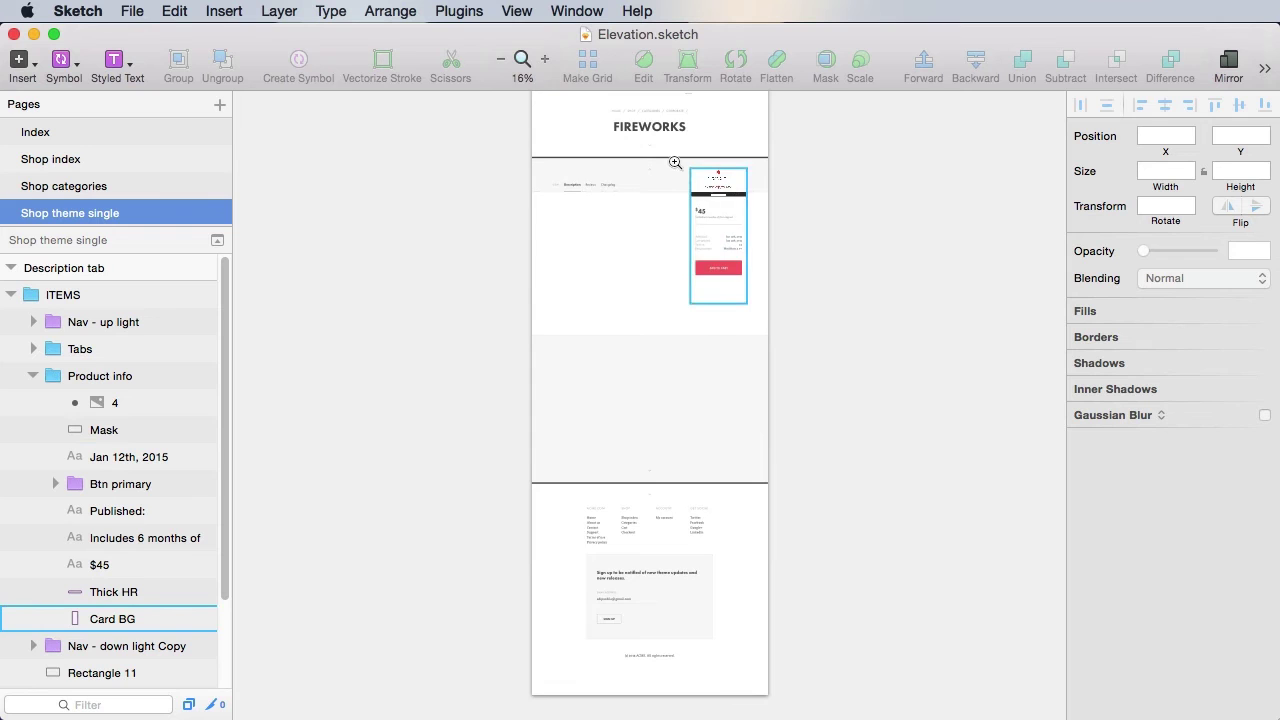
left_click_drag(675, 164, 823, 275)
scroll(828, 300, "left", 10)
scroll(828, 260, "down", 3)
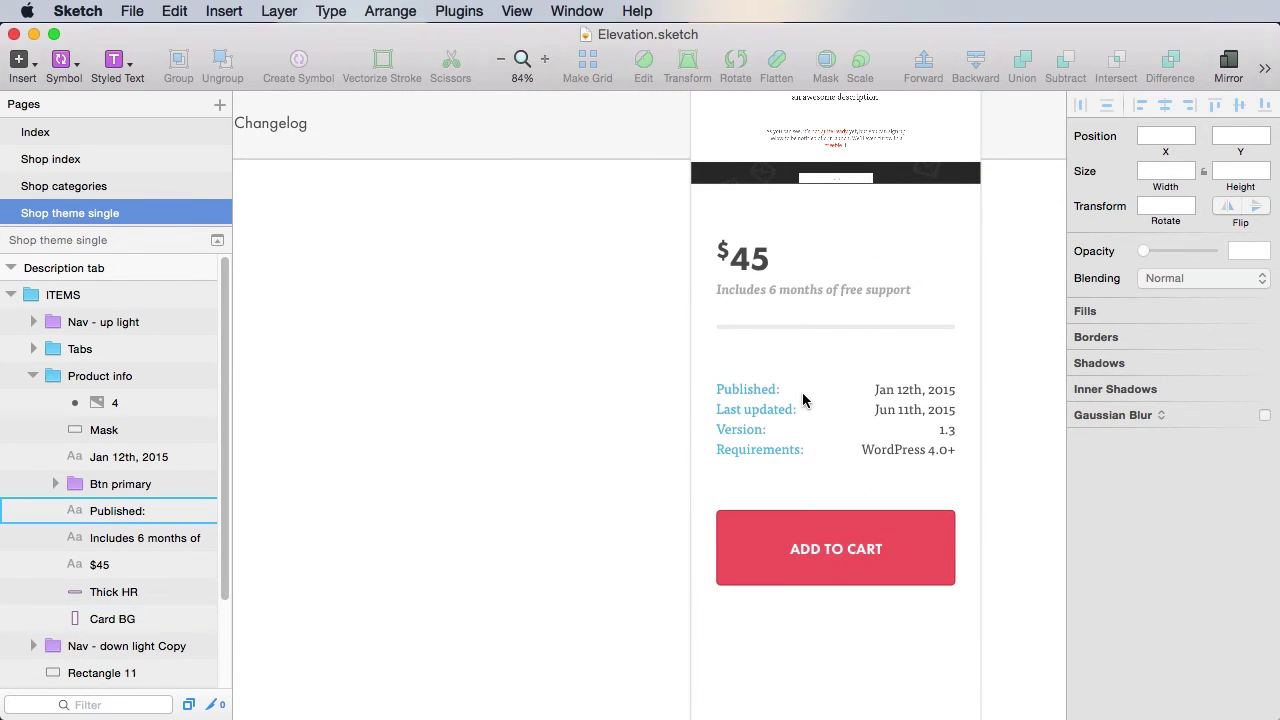
Add a red "Live demo" text in Futura PT Heavy 18 beneath the ADD TO CART button at X 1113, Y 1280.
left_click(857, 621)
scroll(1029, 463, "down", 5)
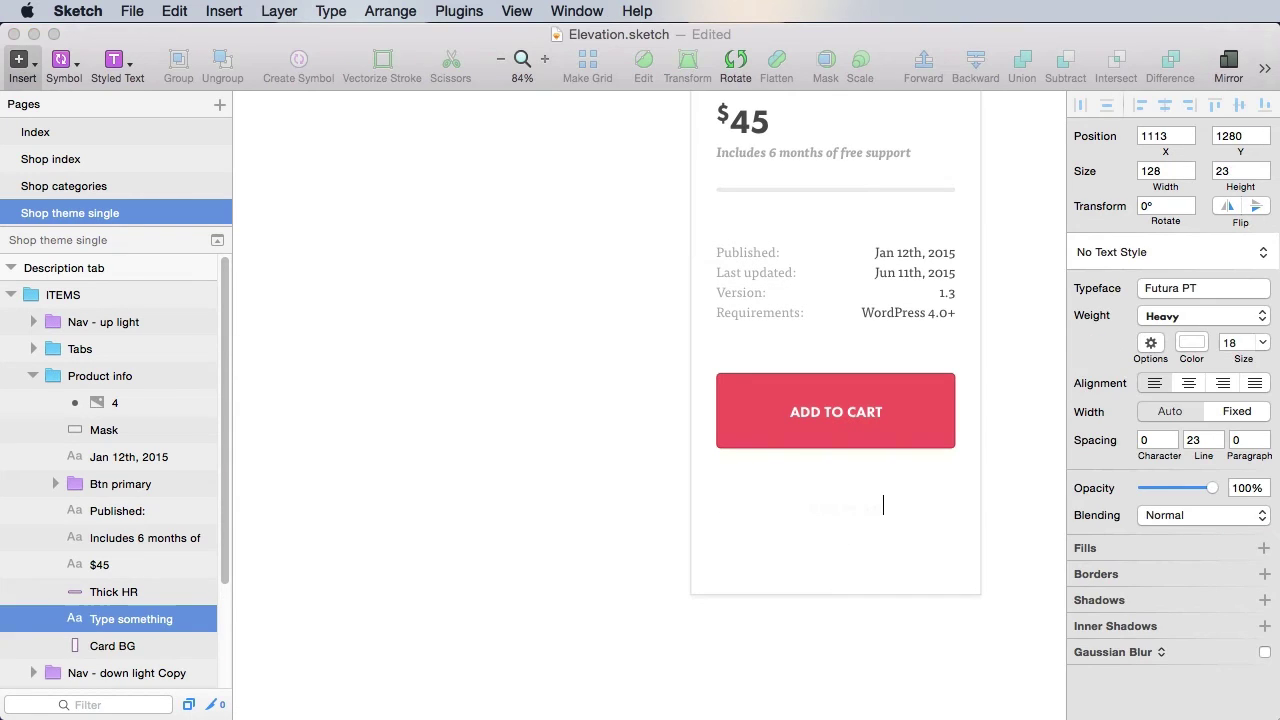
key("super+a")
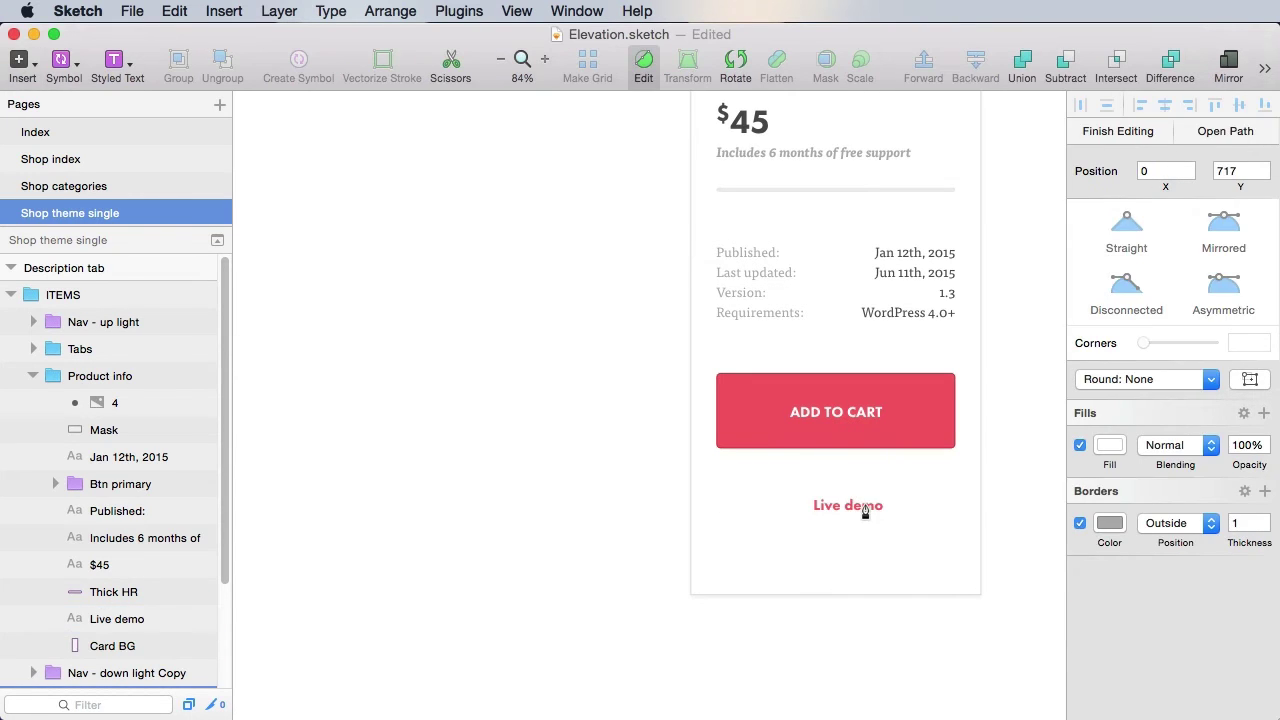
key("Escape")
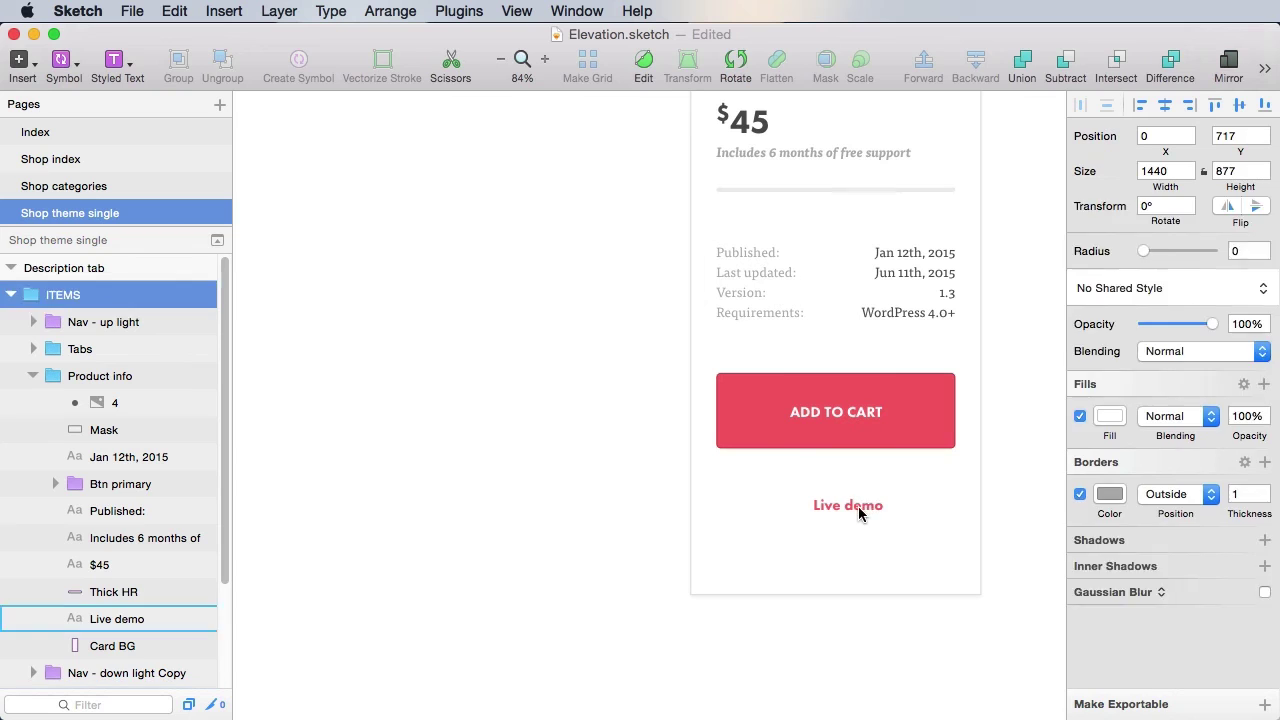
left_click(858, 506)
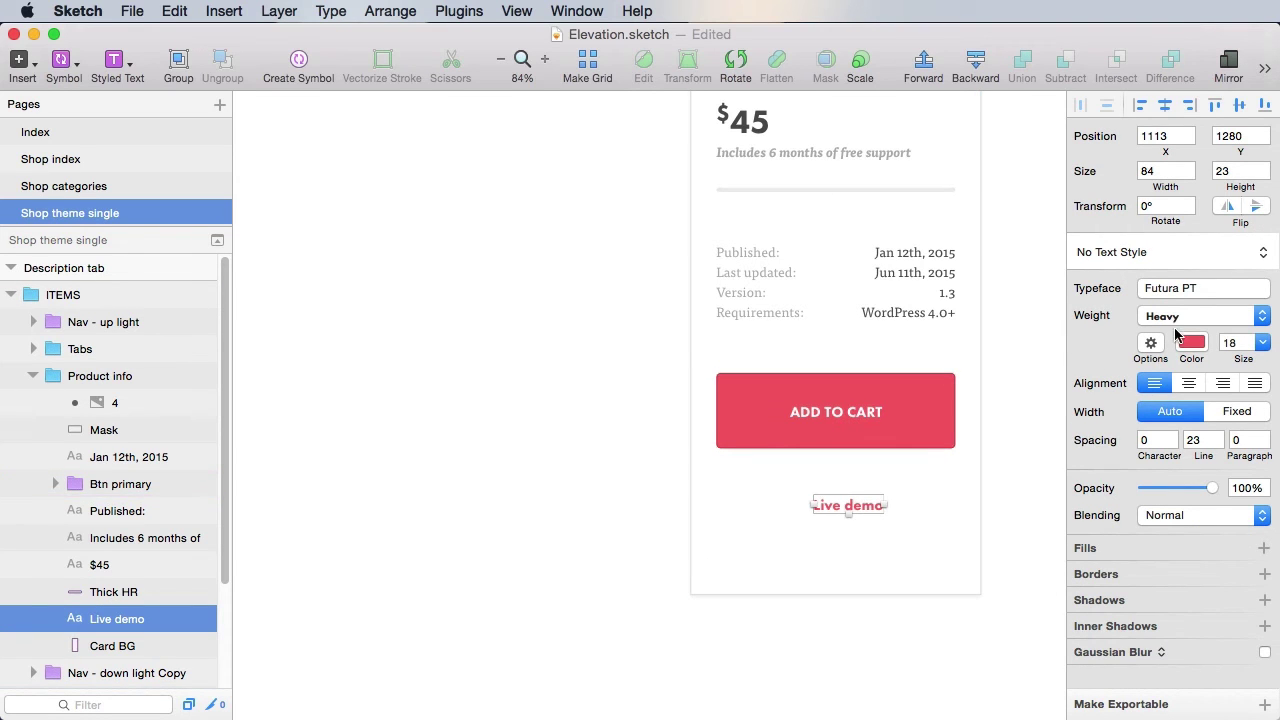
Set the "Live demo" text to Tisa Pro in Regular Italic.
left_click(1183, 290)
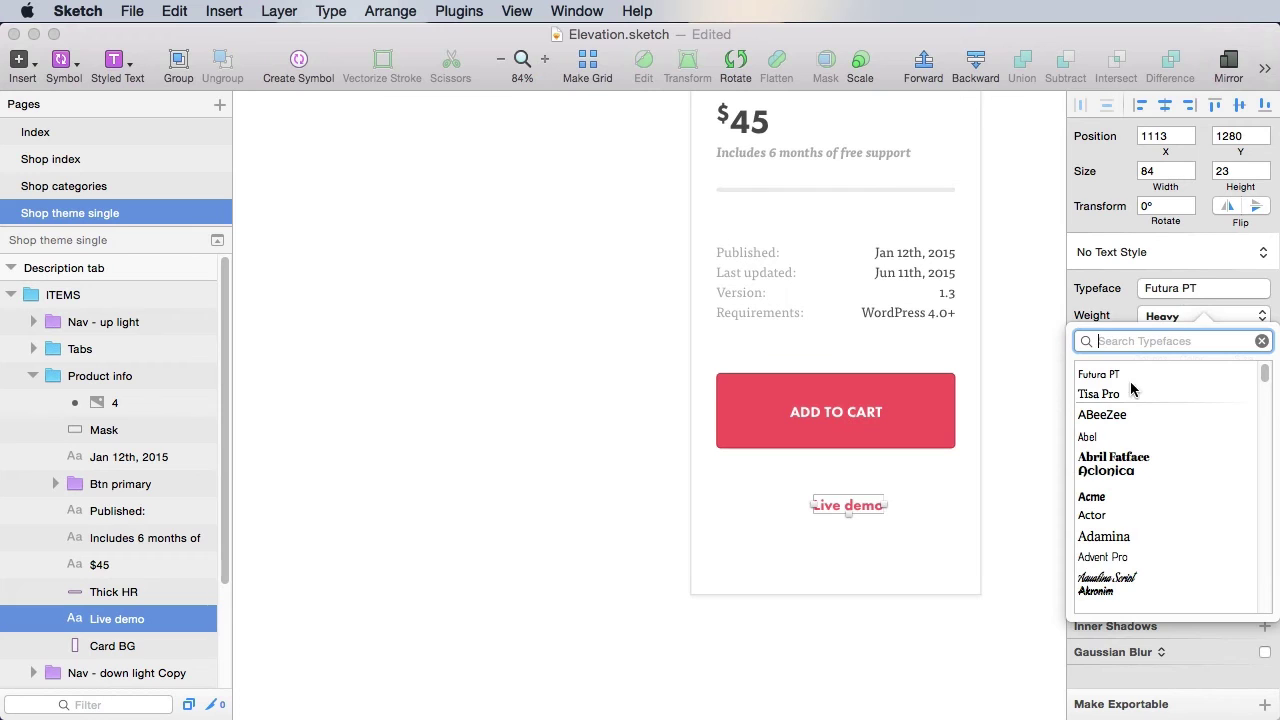
left_click(1118, 396)
left_click(1165, 316)
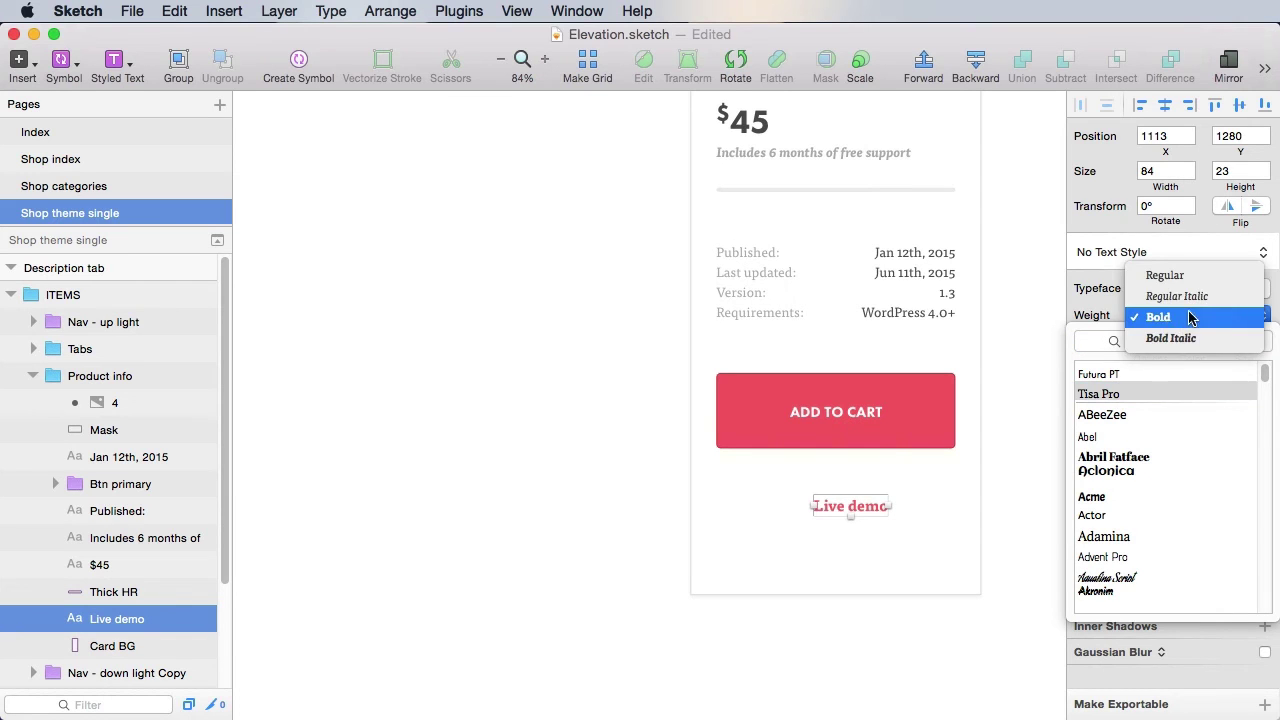
key("Up")
key("Return")
Add a right arrow (→) after the words "Live demo" in the link text.
double_click(859, 506)
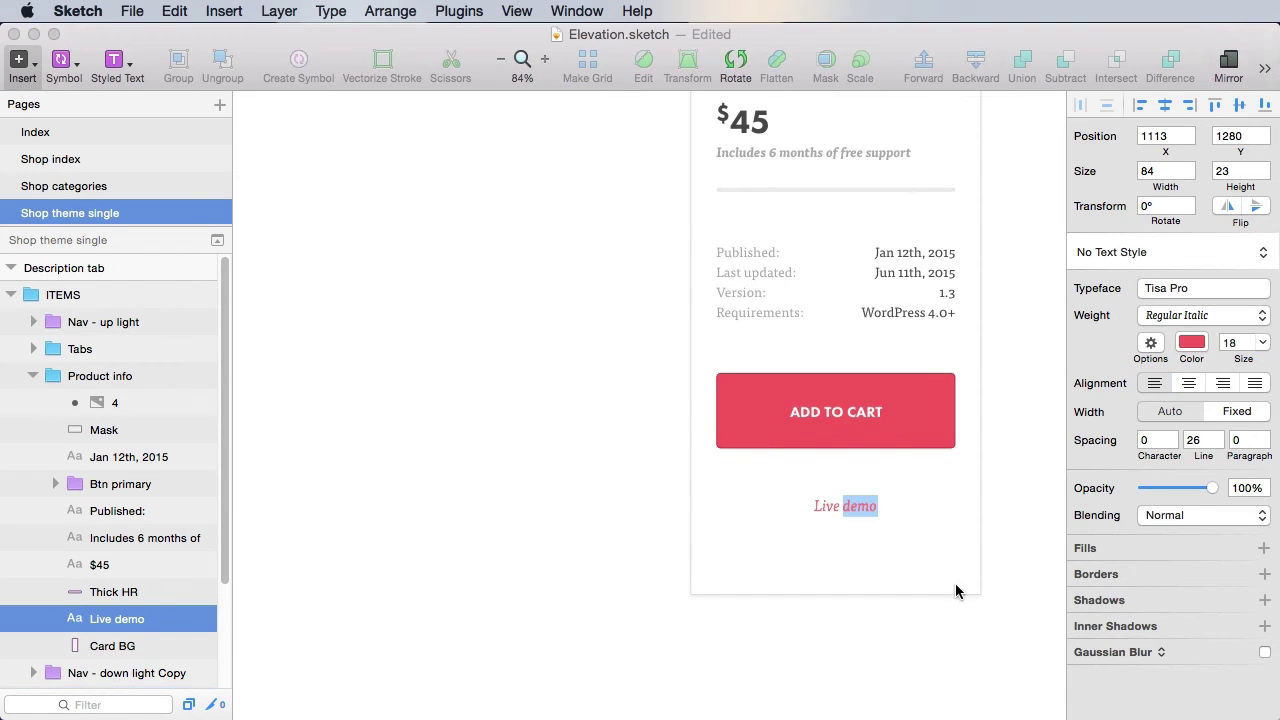
key("Right")
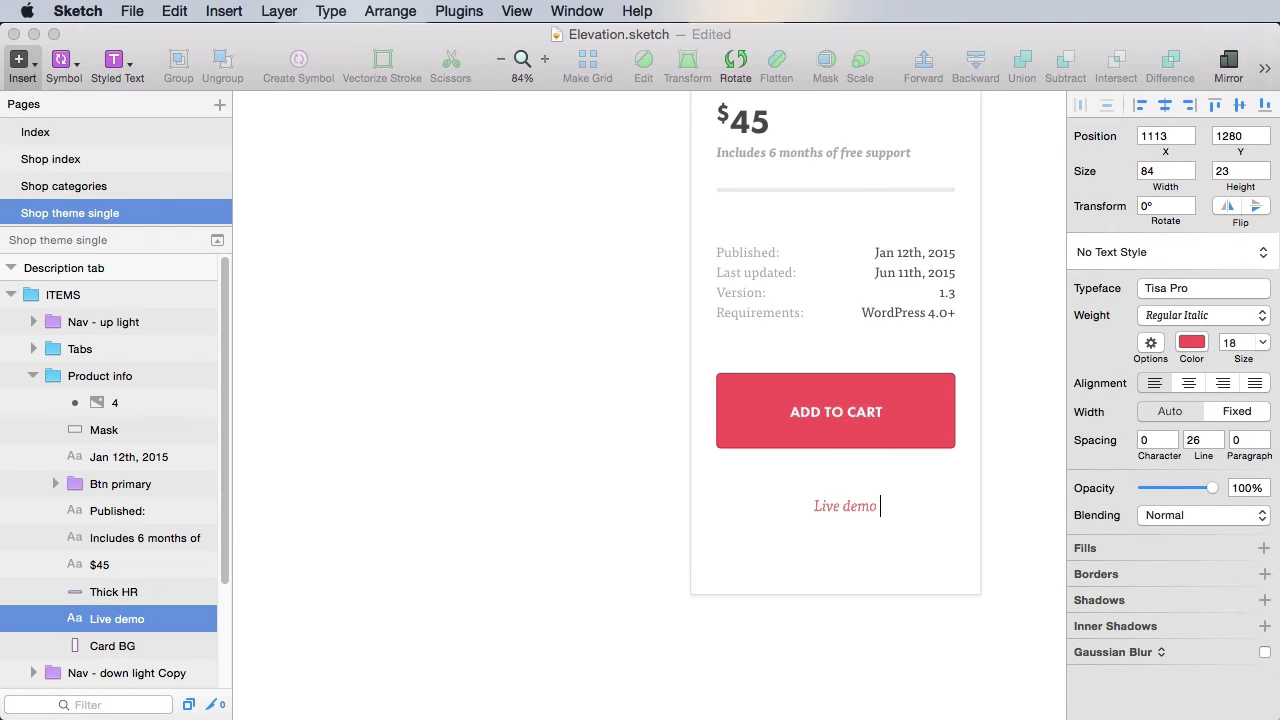
type("→")
key("Escape")
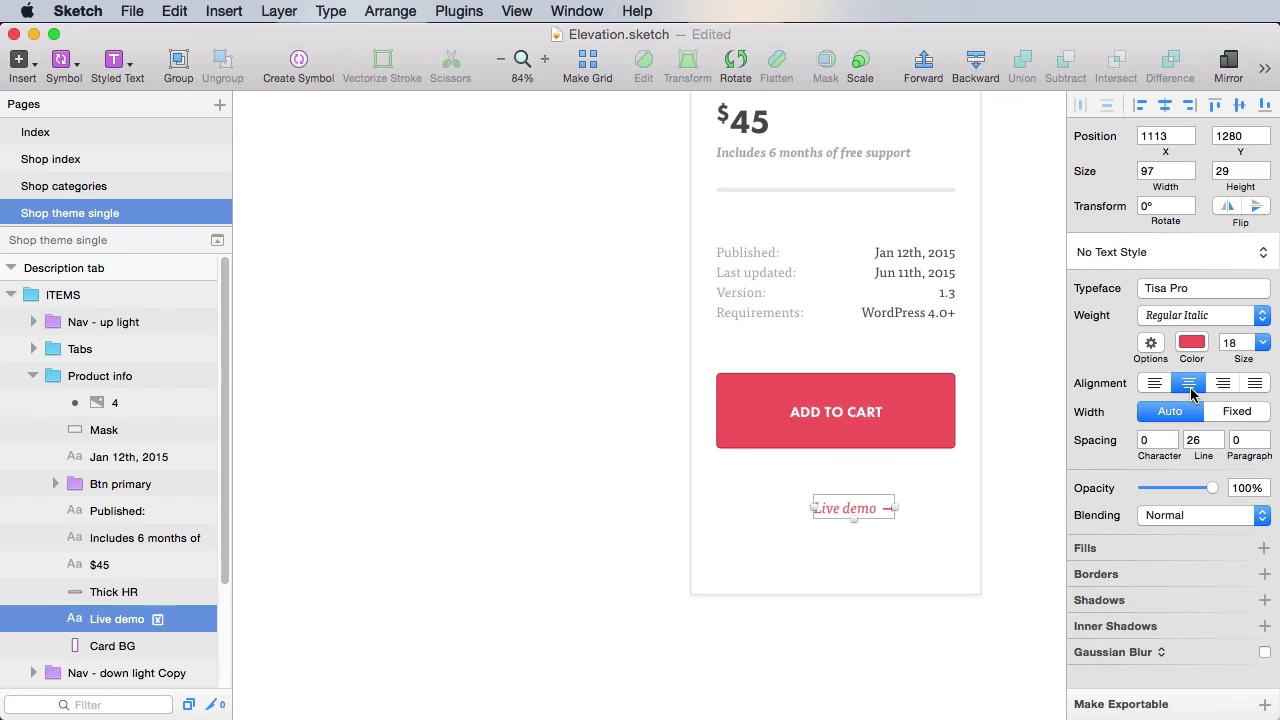
Centre the "Live demo →" text horizontally on the Card BG rectangle.
left_click(914, 511, "shift")
left_click(1164, 105)
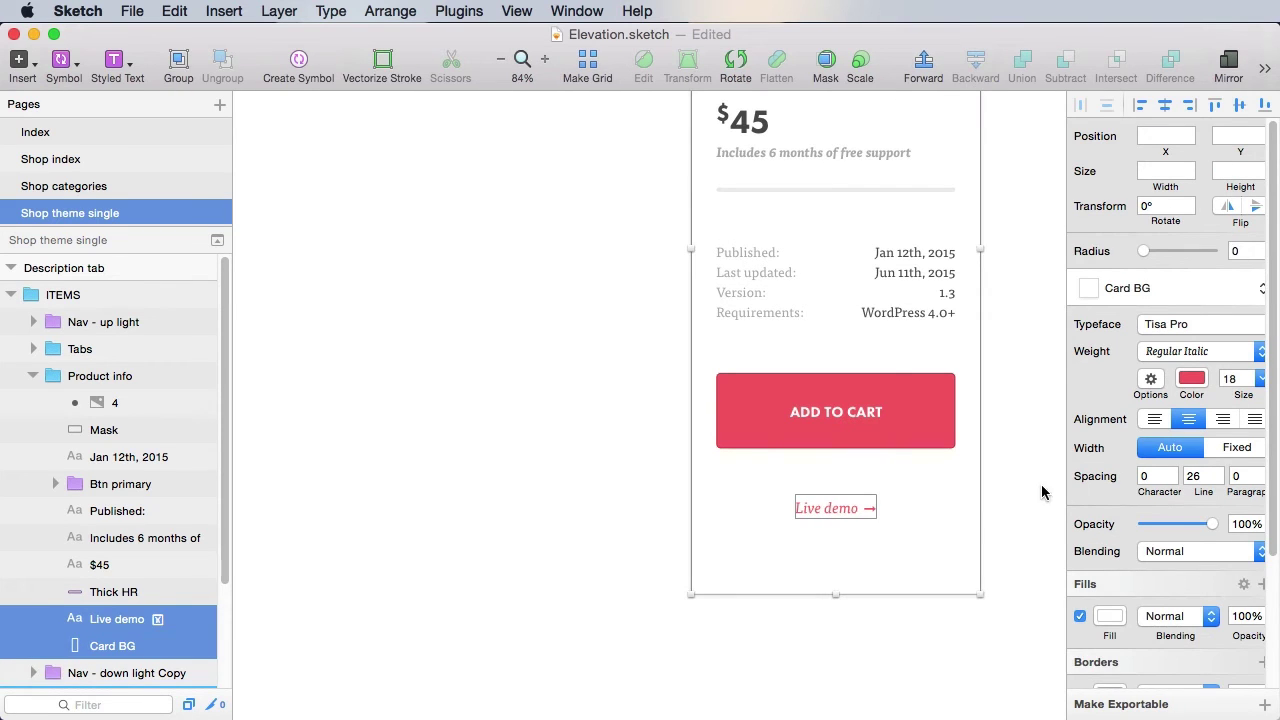
left_click(938, 509, "shift")
Move the "Live demo →" link up to Y 1255 beneath the ADD TO CART button and save the document.
key("shift+Up")
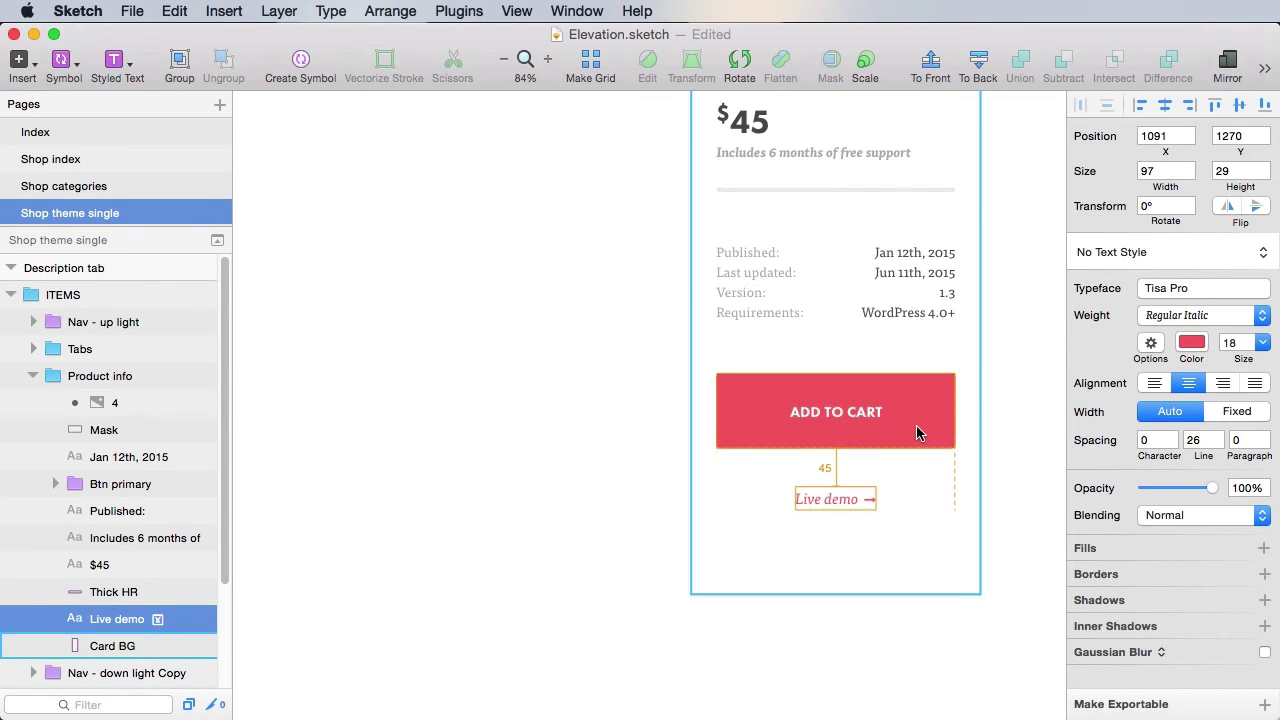
key("Up")
key("Up")
key("Up")
key("alt+Up")
key("alt+Up")
key("alt+Up")
key("alt+Up")
key("alt+Up")
key("alt+Up")
key("alt+Up")
key("alt+Up")
key("alt+Up")
key("alt+Up")
key("alt+Up")
key("alt+Up")
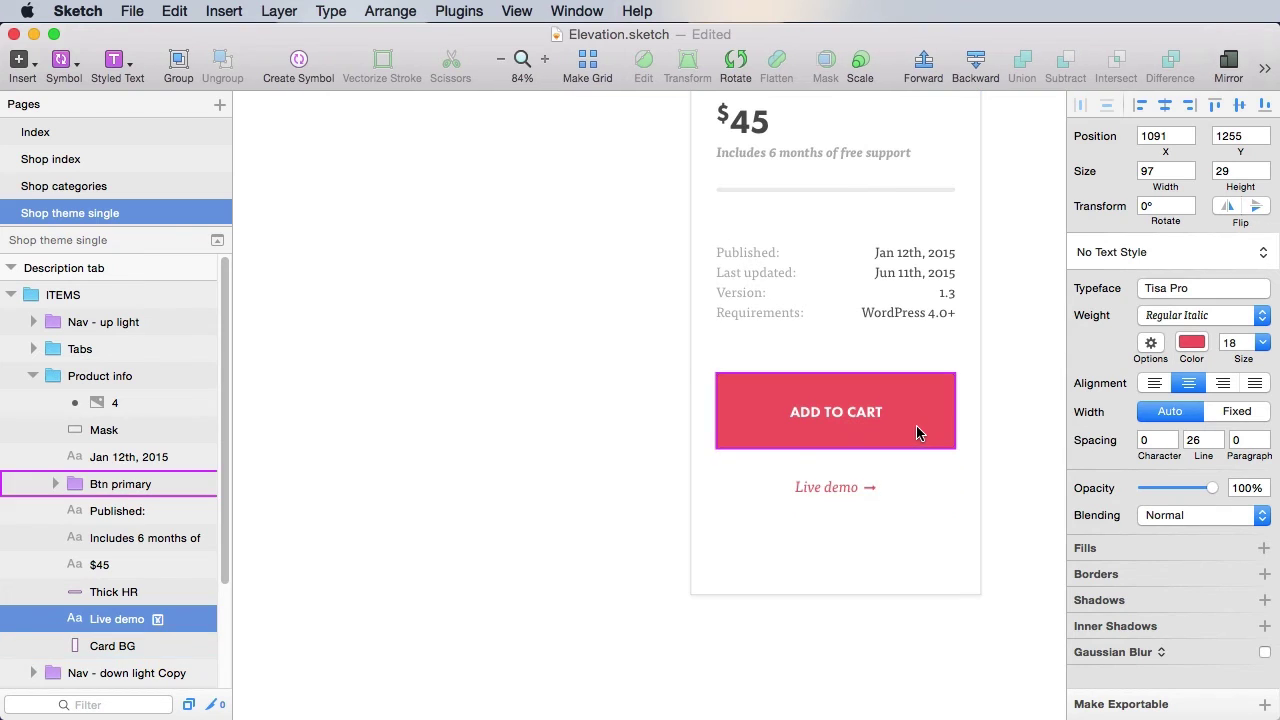
left_click(1000, 520)
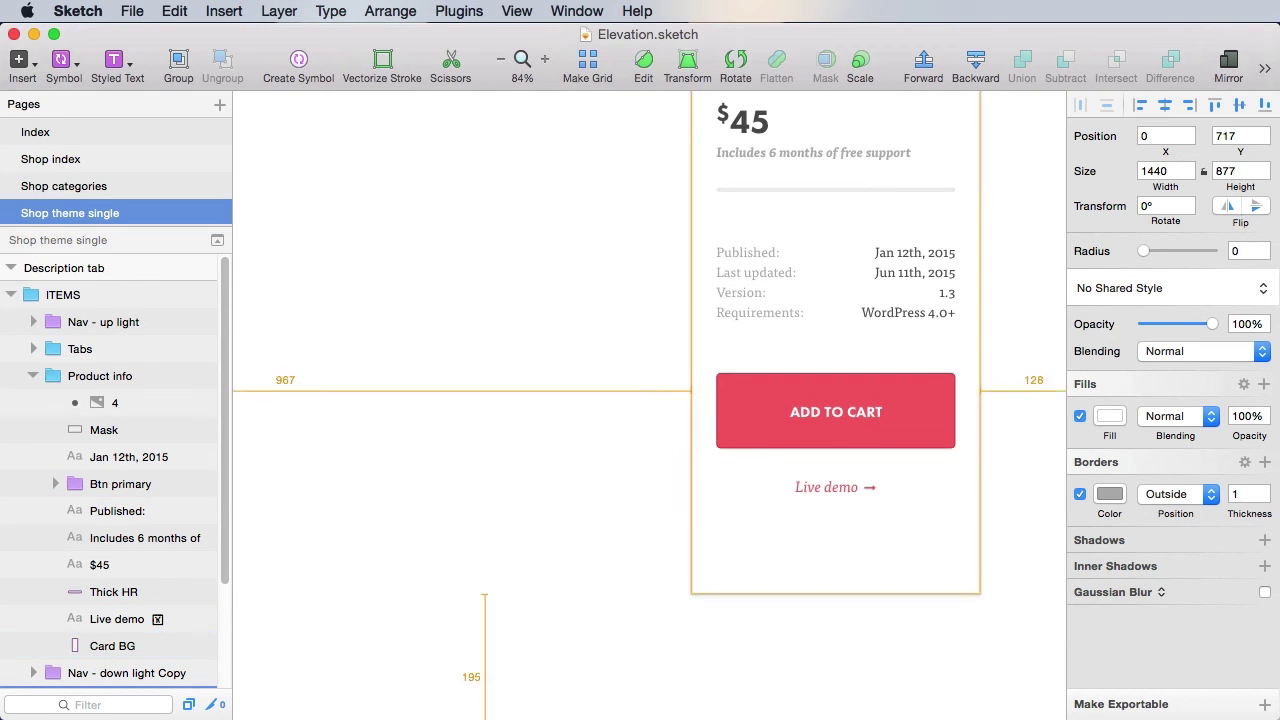
Shorten the Card BG rectangle from its lower edge to a height of 770 and collapse the Product info group.
left_click(852, 592)
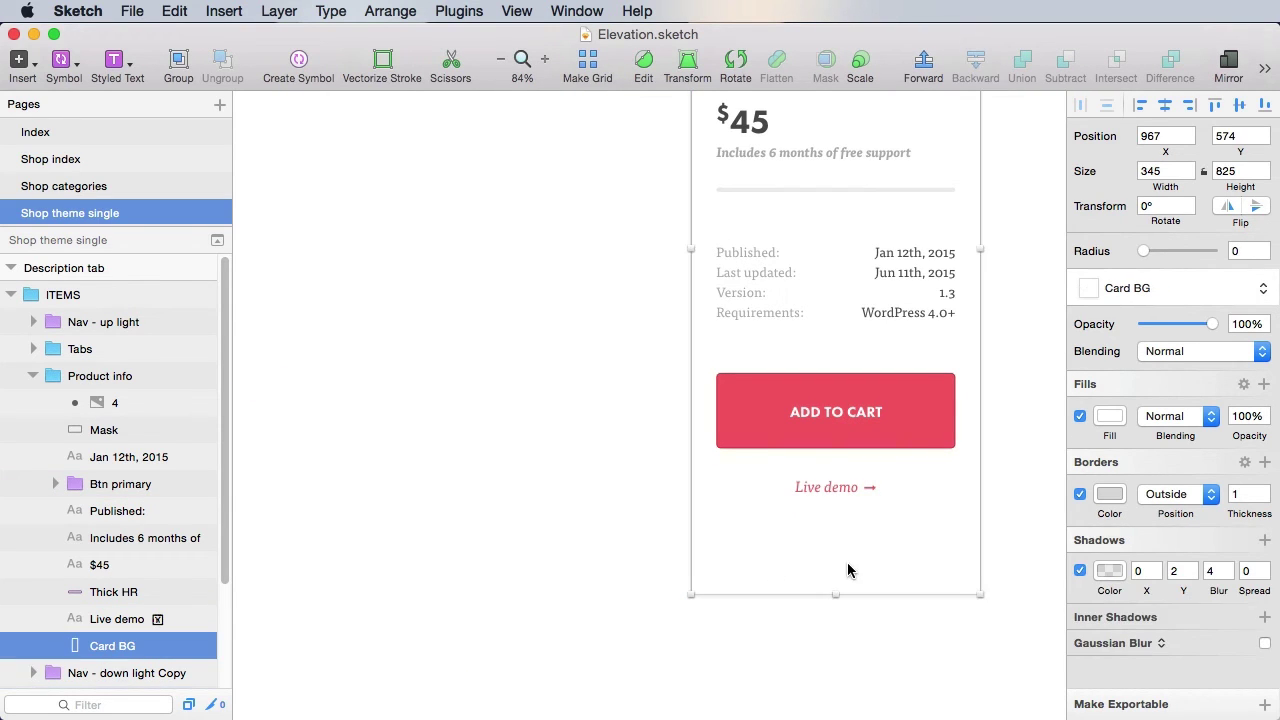
left_click_drag(836, 594, 839, 543)
left_click_drag(840, 538, 840, 538)
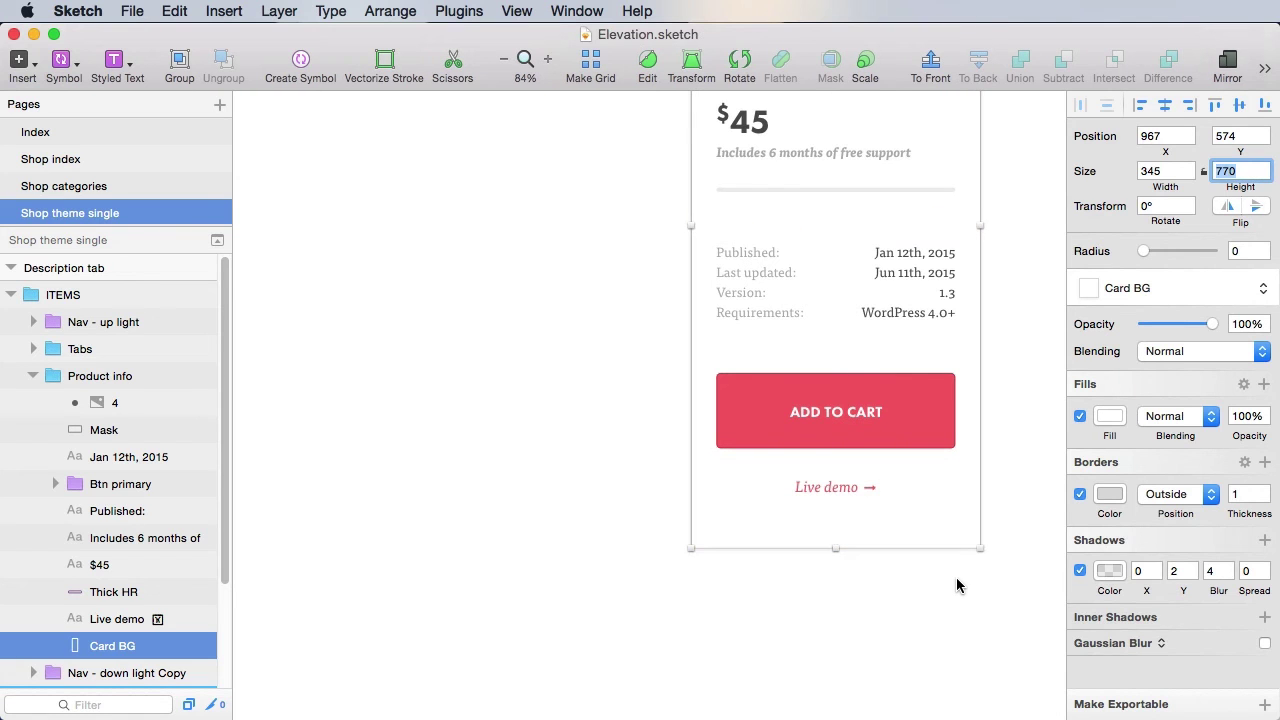
left_click(956, 577)
left_click(896, 468)
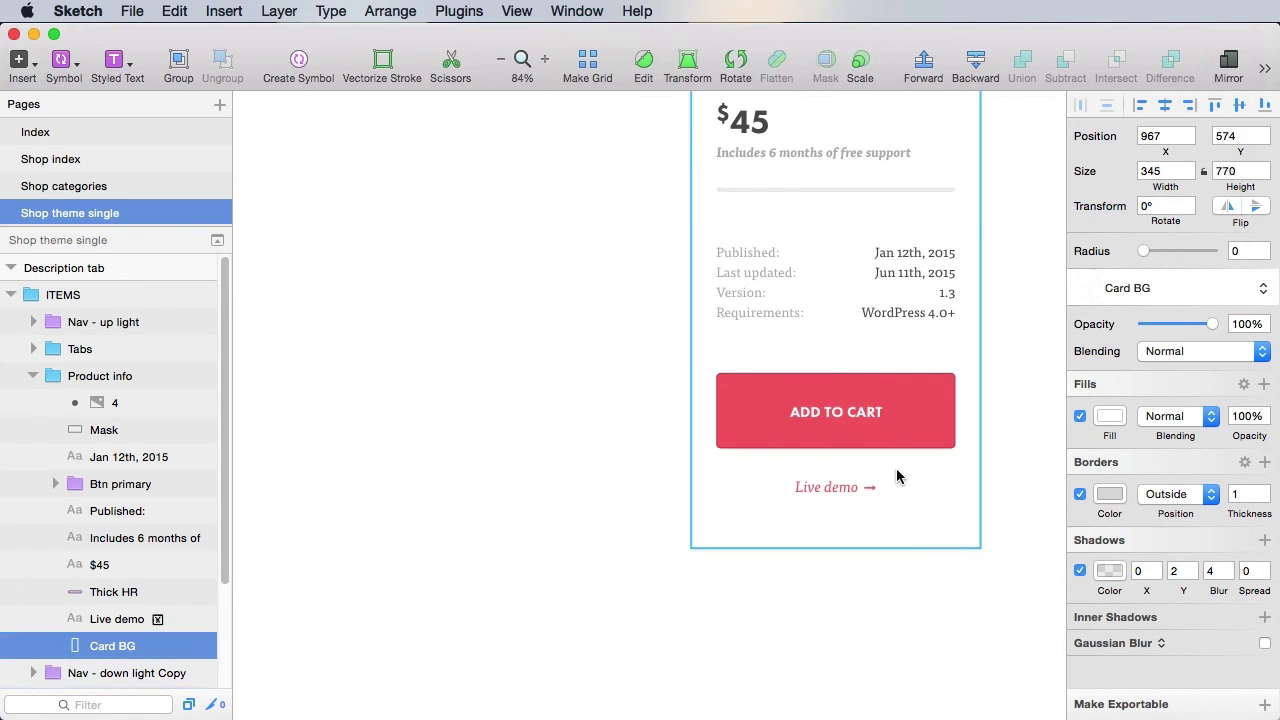
left_click(33, 376)
left_click(105, 376)
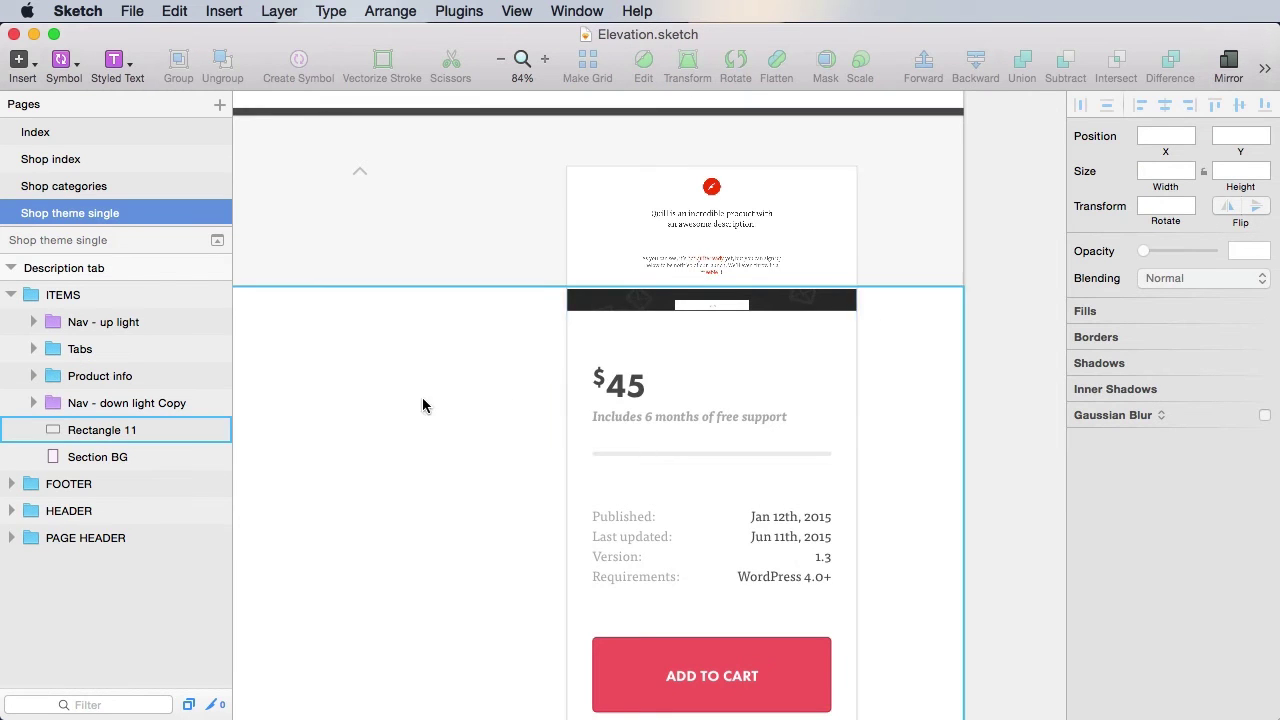
Draw an 892 × 240 rectangle below the tabs, starting at the artboard's left edge at Y 860 and following the layout grid.
left_click_drag(423, 400, 948, 368)
left_click(732, 445)
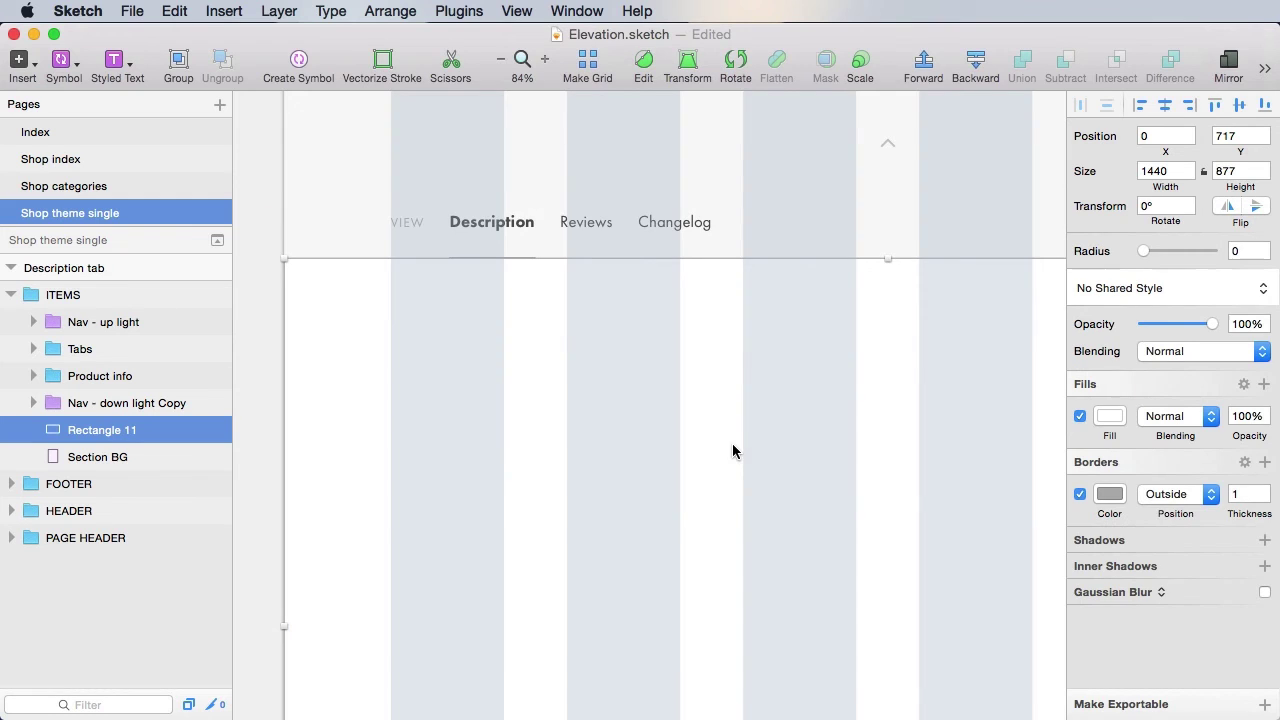
left_click_drag(863, 455, 756, 395)
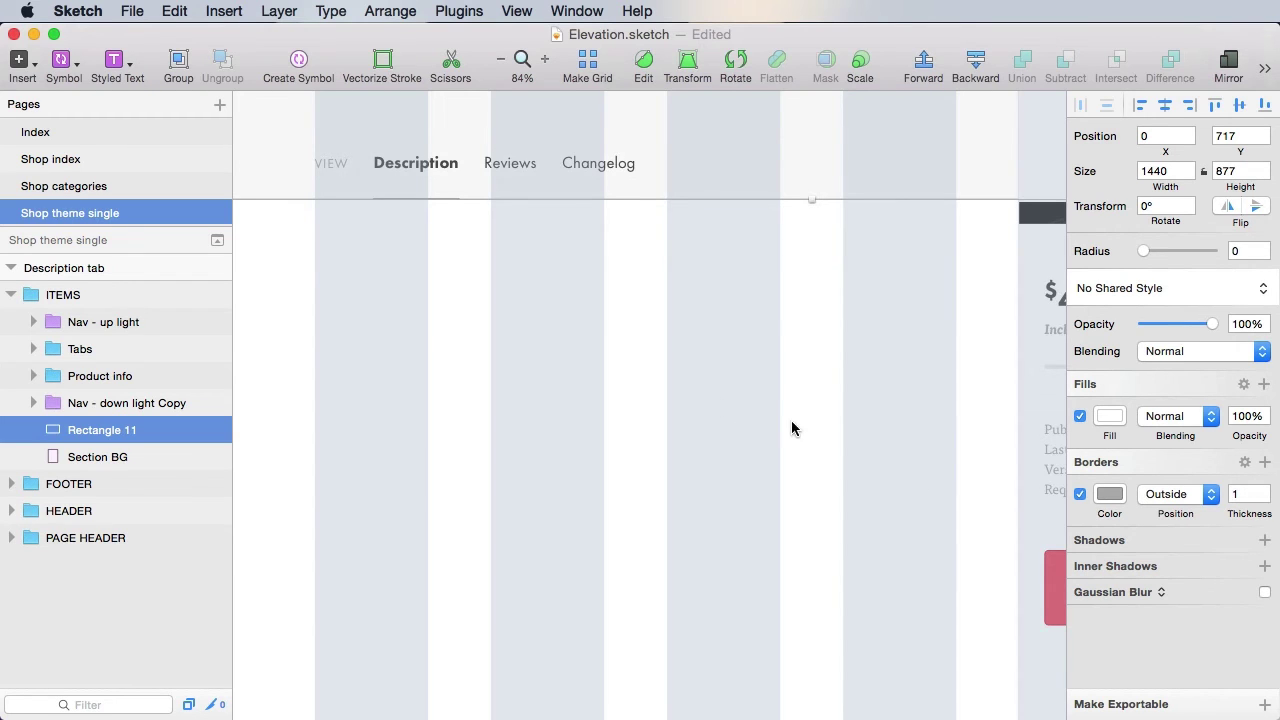
left_click_drag(792, 428, 786, 380)
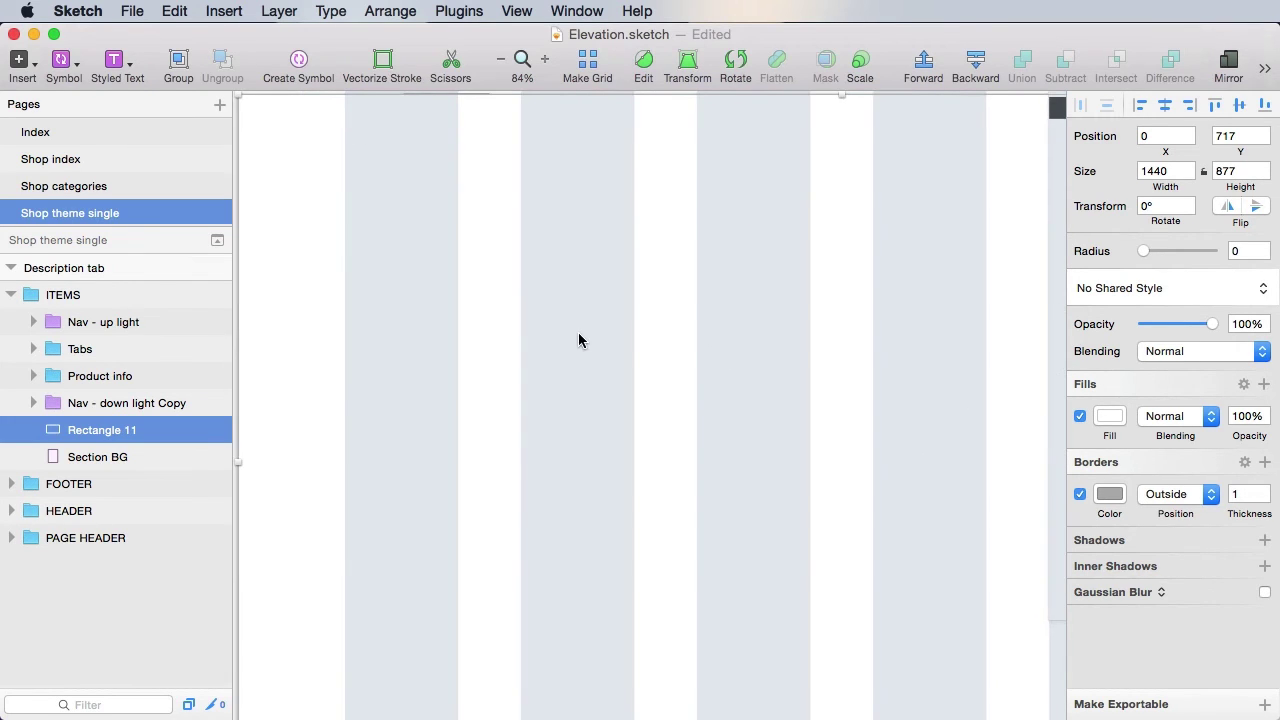
key("r")
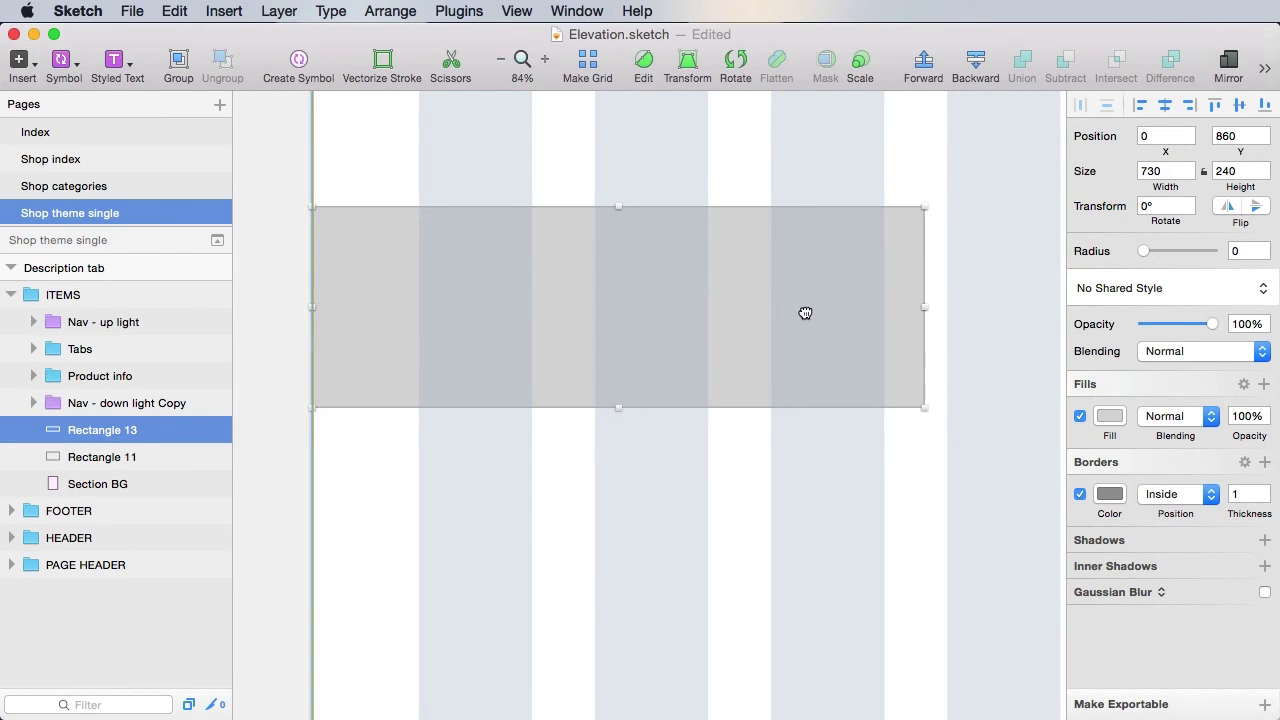
left_click_drag(863, 505, 677, 536)
left_click_drag(705, 345, 839, 355)
left_click_drag(626, 271, 731, 323)
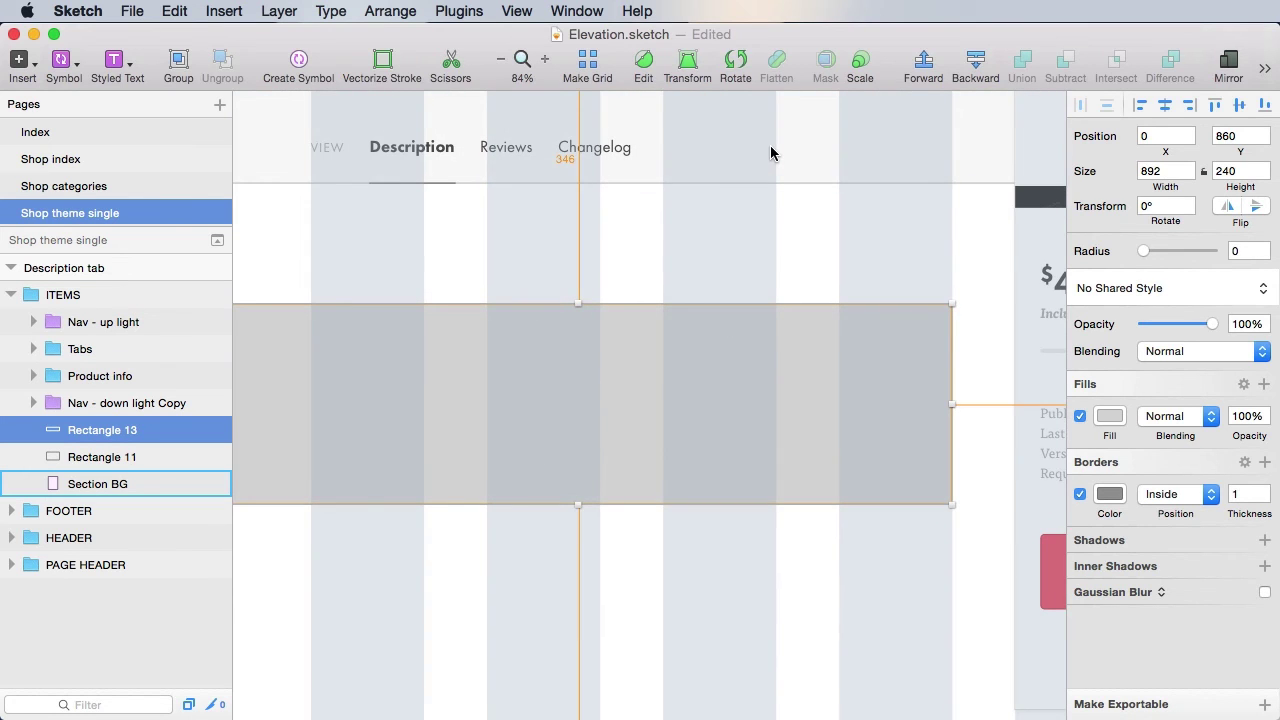
Move the new rectangle up to Y 807 beneath the tabs, hide the layout grid and save the document.
key("alt")
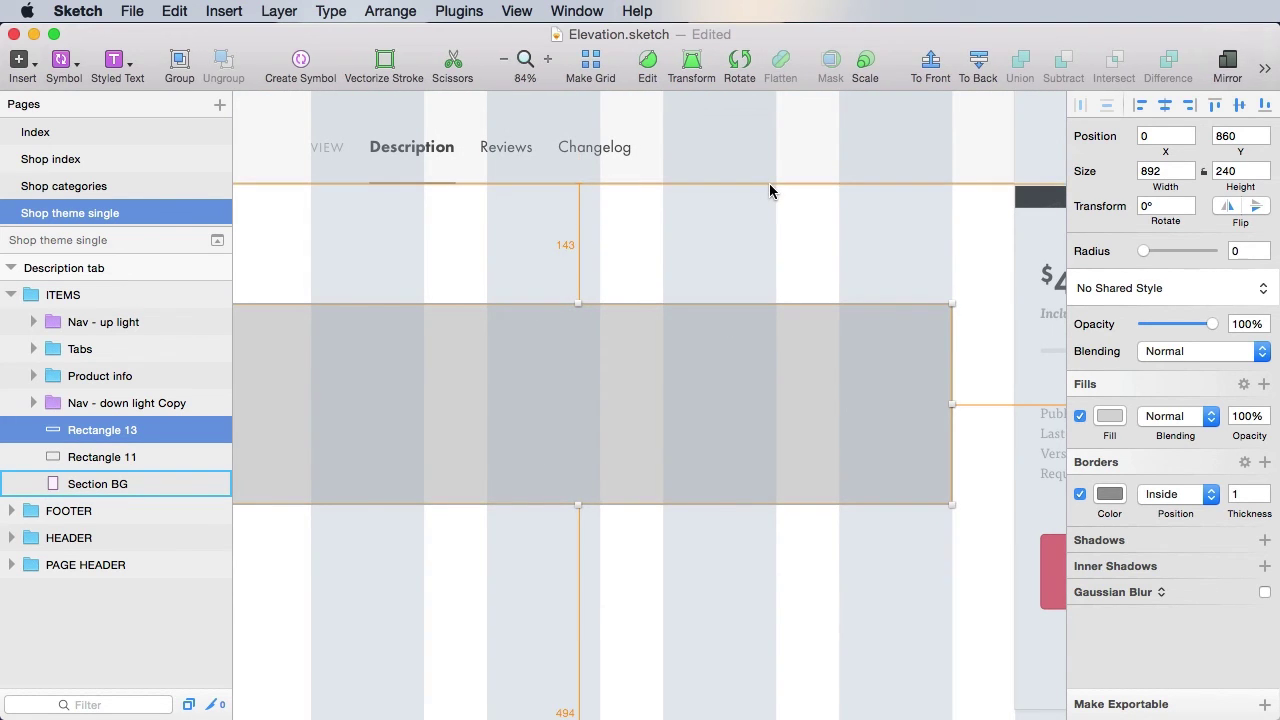
key("Up")
key("Up")
key("Up")
key("Up")
key("Up")
key("Up")
key("Up")
key("Up")
key("Up")
key("Up")
key("Up")
key("Up")
key("Up")
key("Up")
key("Up")
key("Up")
key("Up")
key("Up")
key("Up")
key("Up")
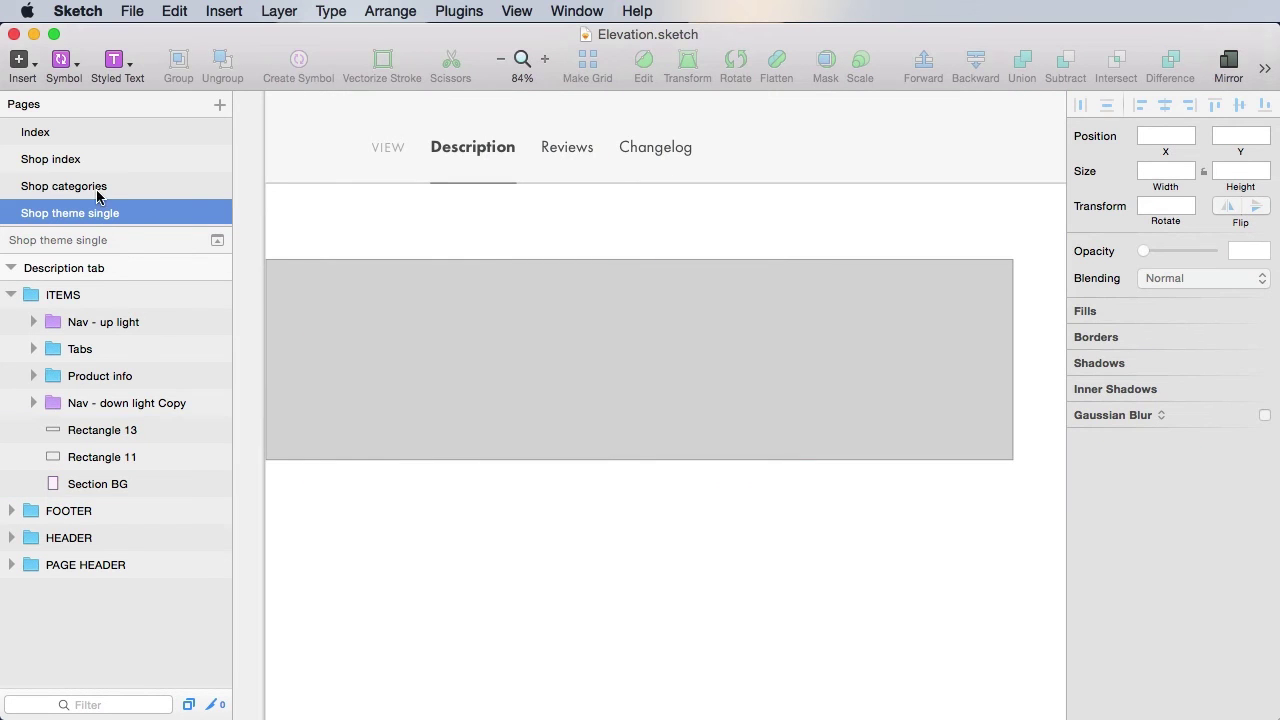
On the Index page, copy the fill colour of the 24/7 SUPPORT section background.
left_click(74, 140)
key("super+1")
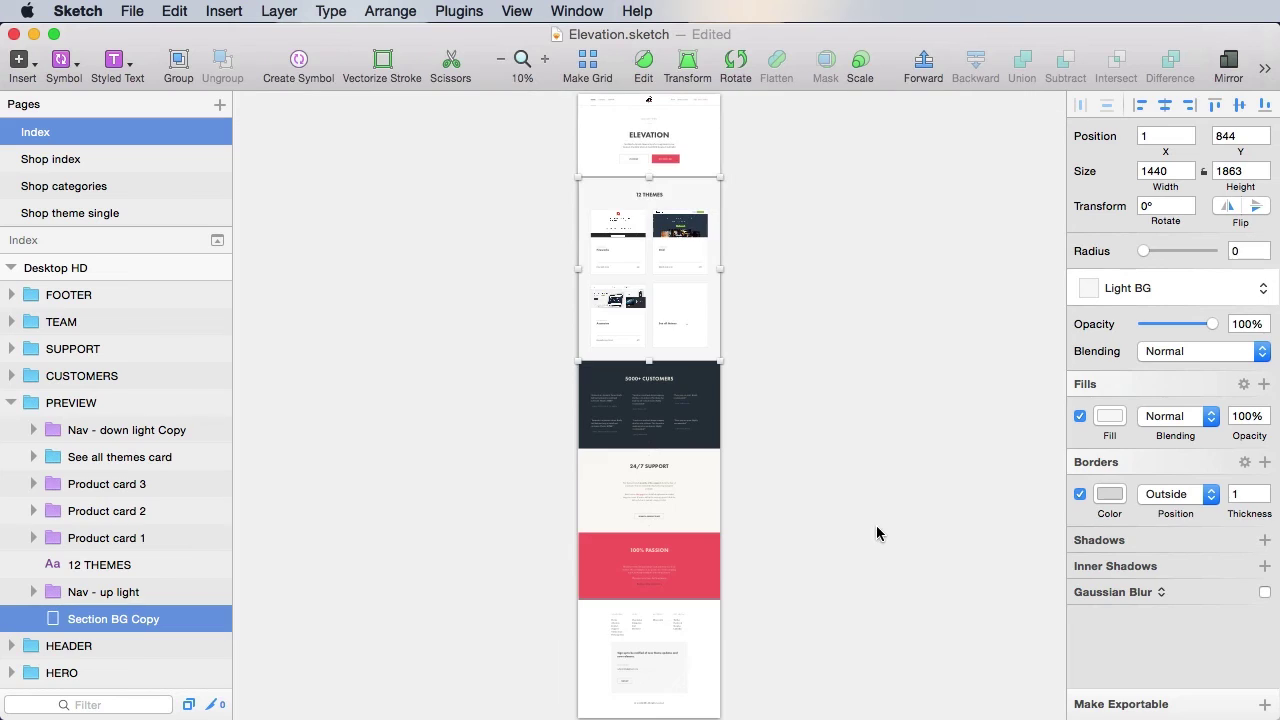
left_click(852, 473)
key("z")
left_click_drag(558, 423, 818, 571)
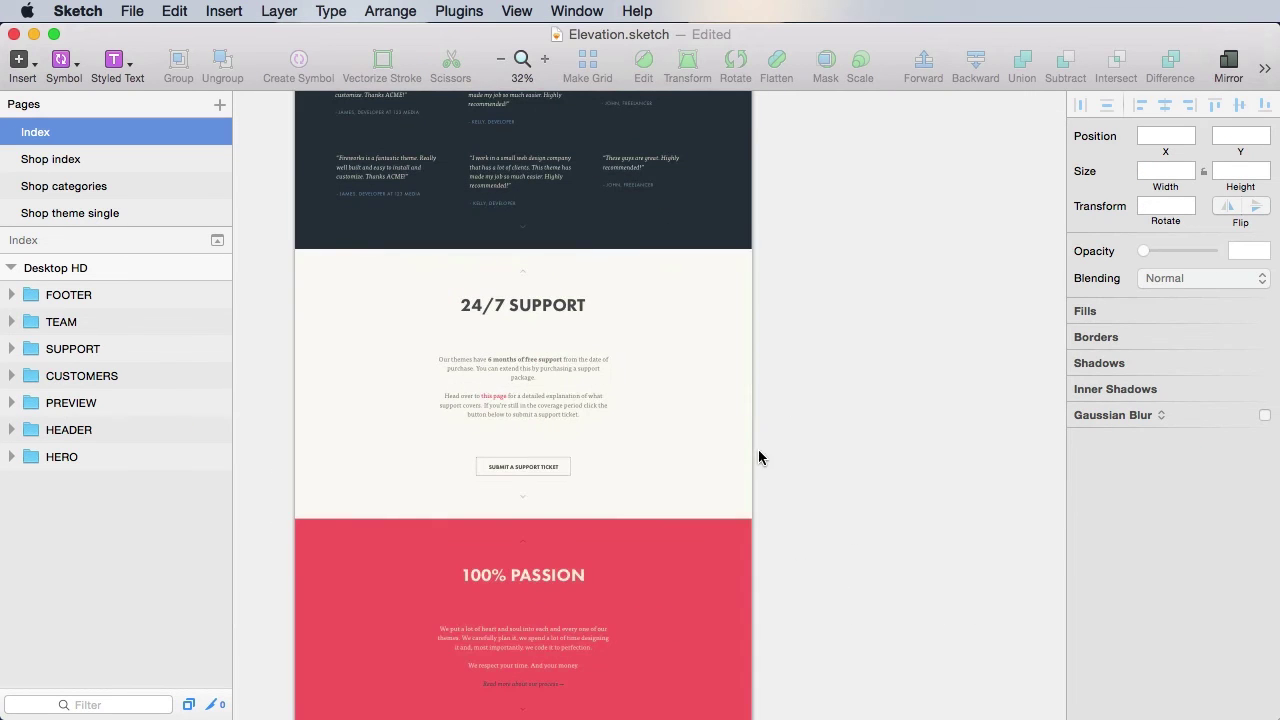
left_click(716, 434)
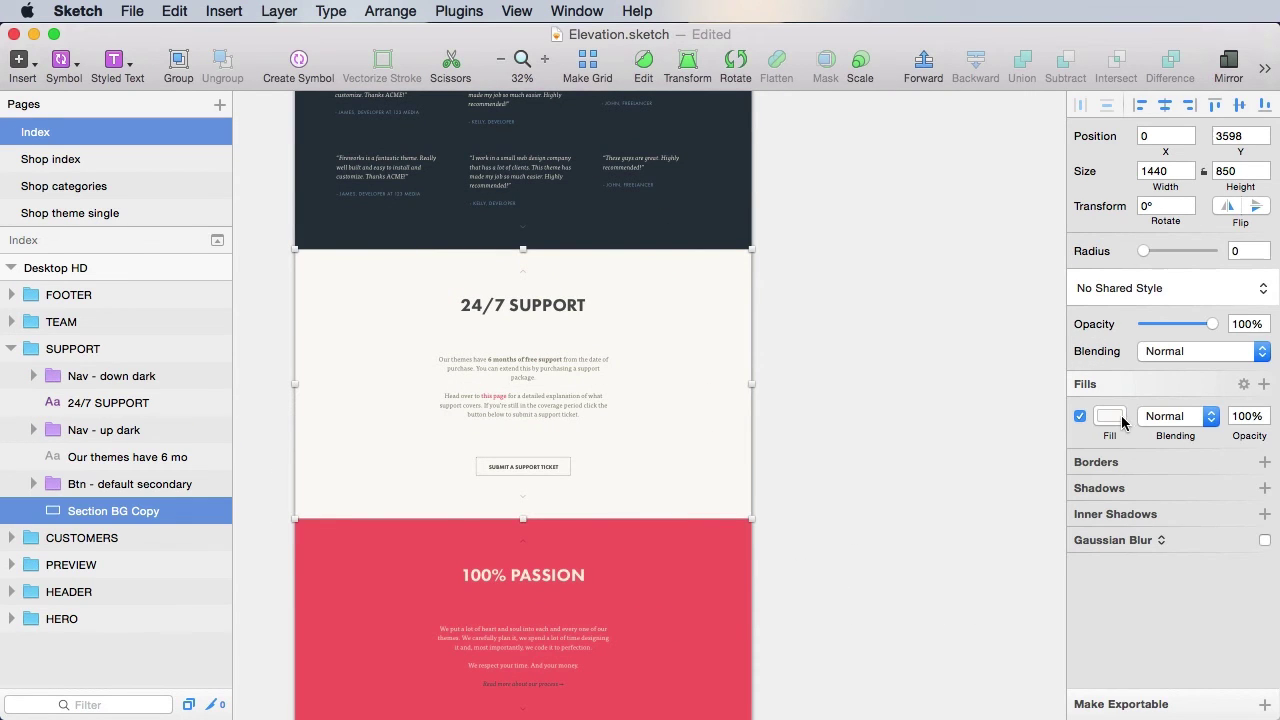
left_click(1110, 417)
left_click(1100, 672)
key("super+c")
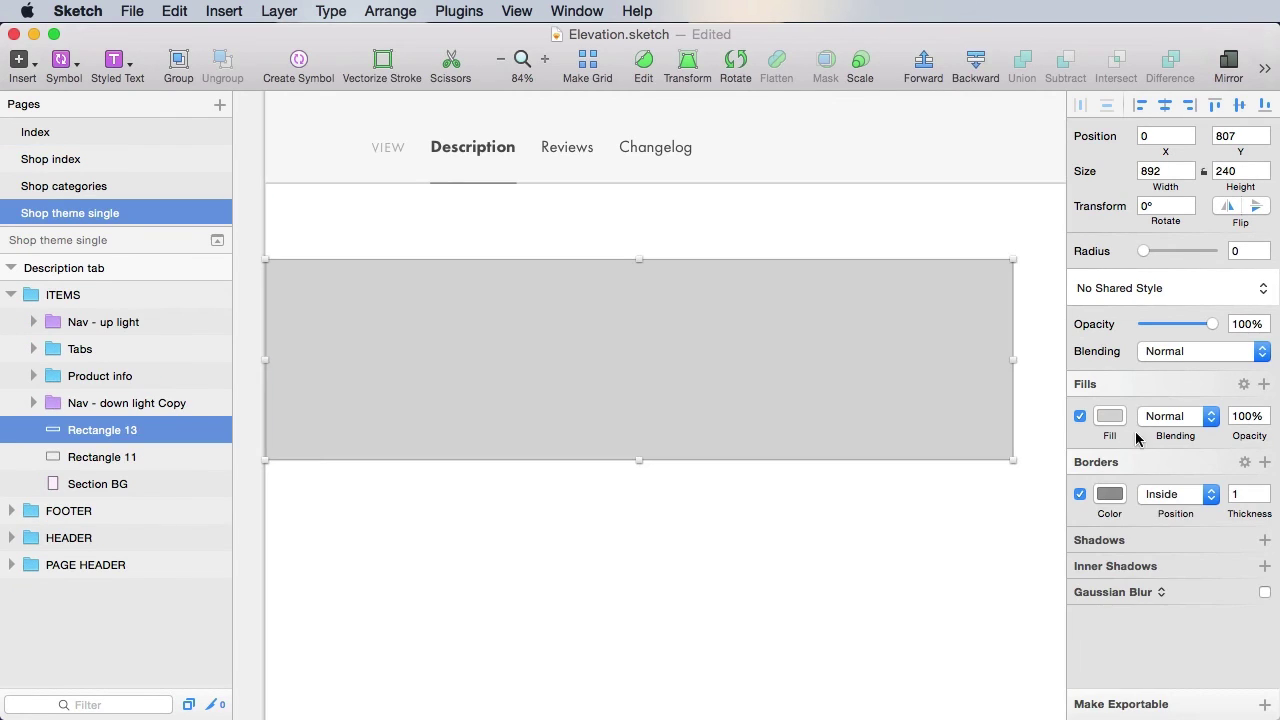
On the Shop theme single page, apply the copied off-white colour as the fill of Rectangle 13.
left_click(1110, 416)
left_click(1100, 673)
key("super+v")
left_click(1100, 418)
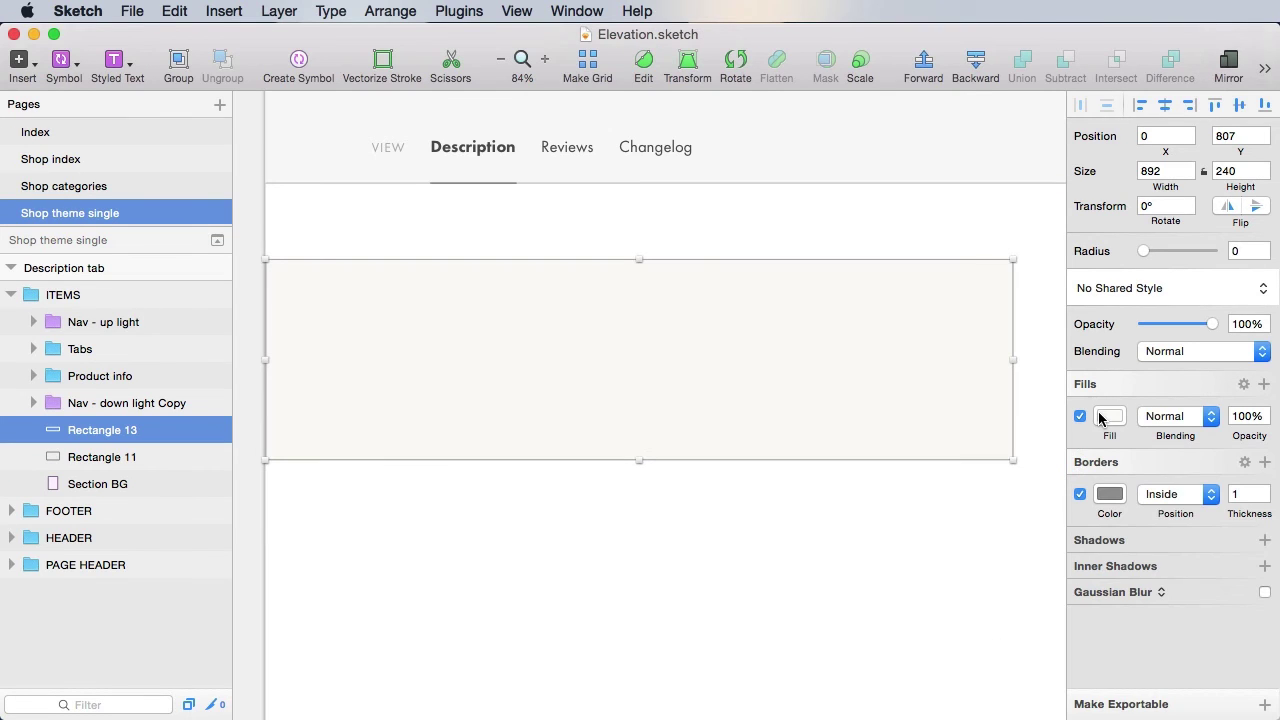
Change Rectangle 13's inside border to a faint semi-transparent colour and save the document.
left_click(1110, 494)
left_click(1077, 703)
key("super+v")
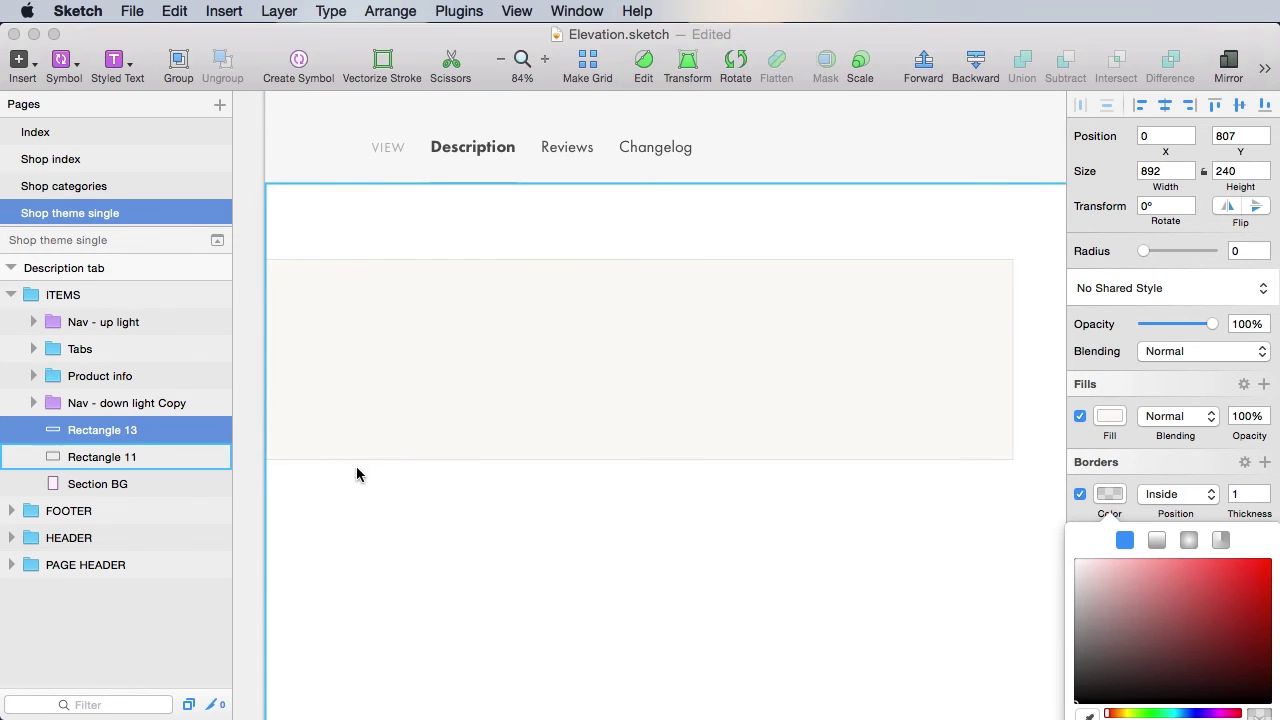
left_click(257, 506)
left_click(484, 443)
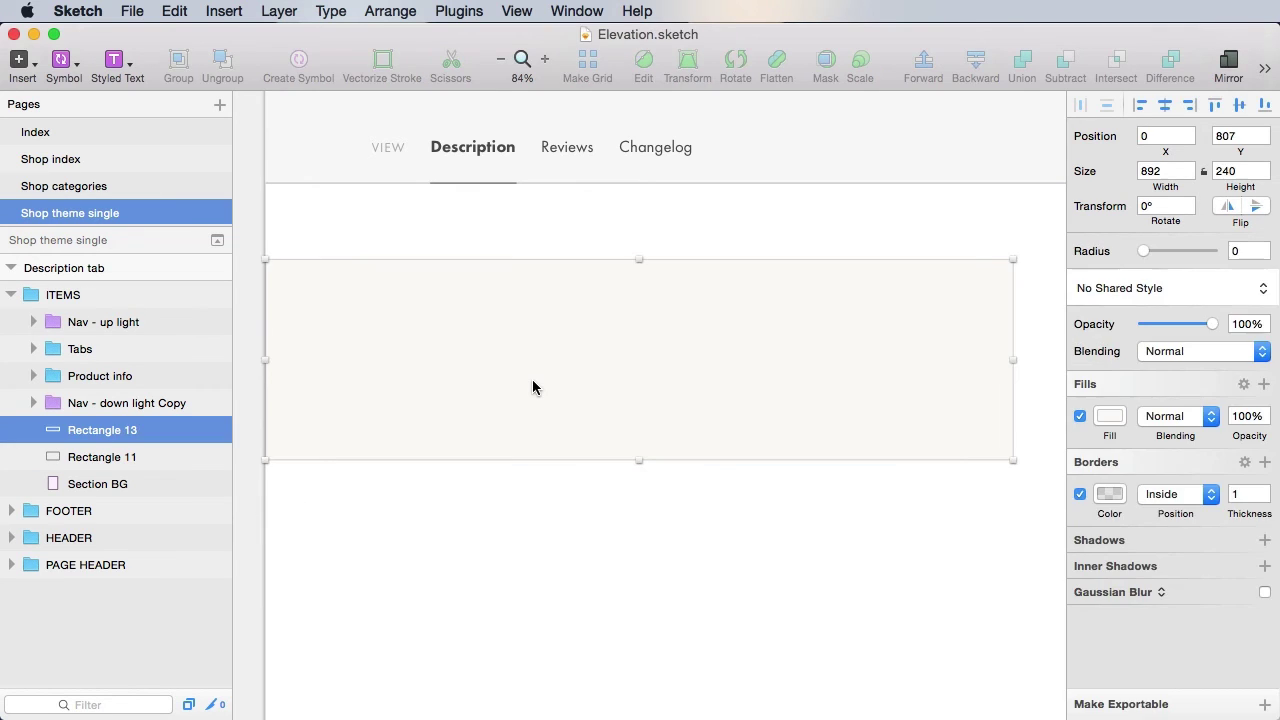
Rename the Rectangle 11 layer as Tab BG.
left_click(96, 463)
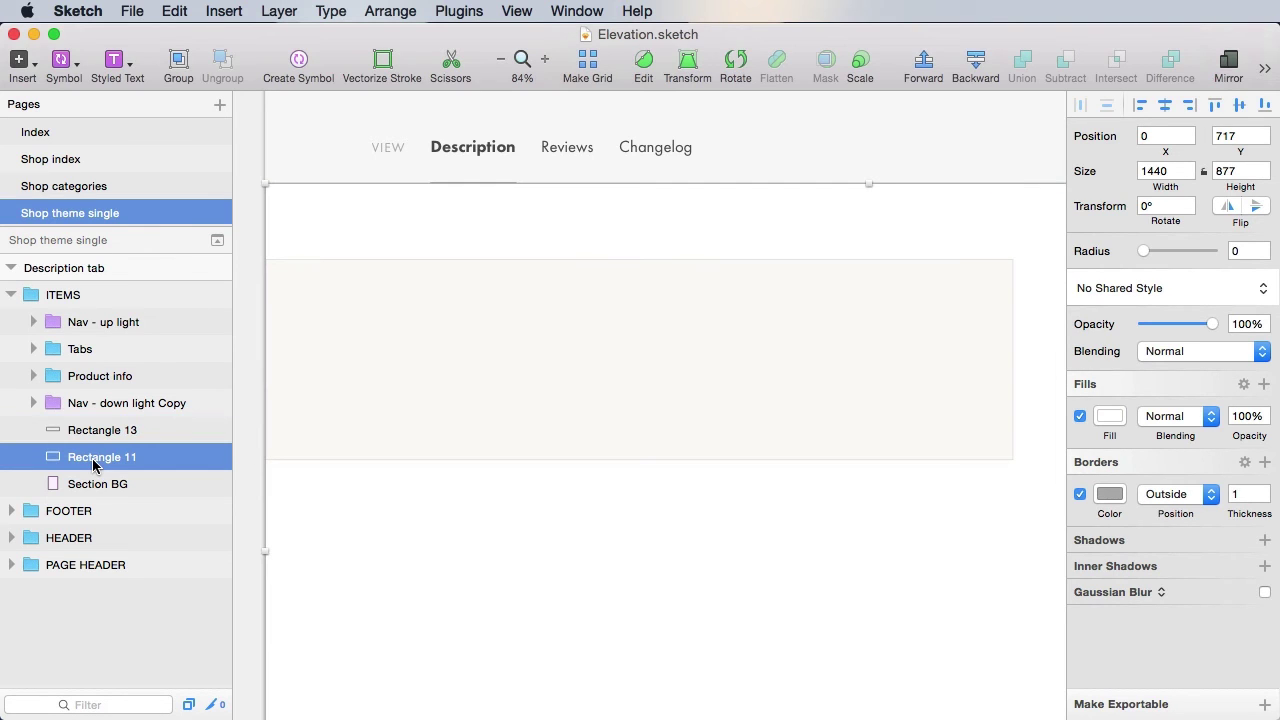
double_click(109, 460)
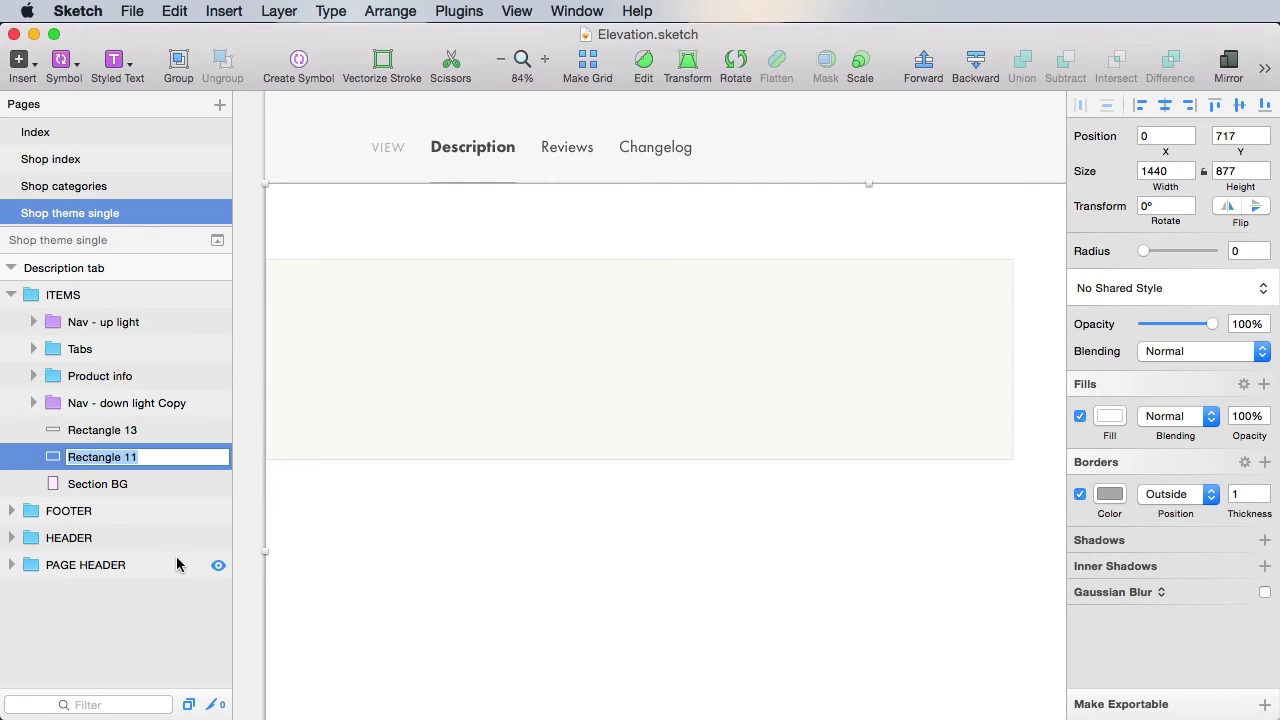
type("Tab BG")
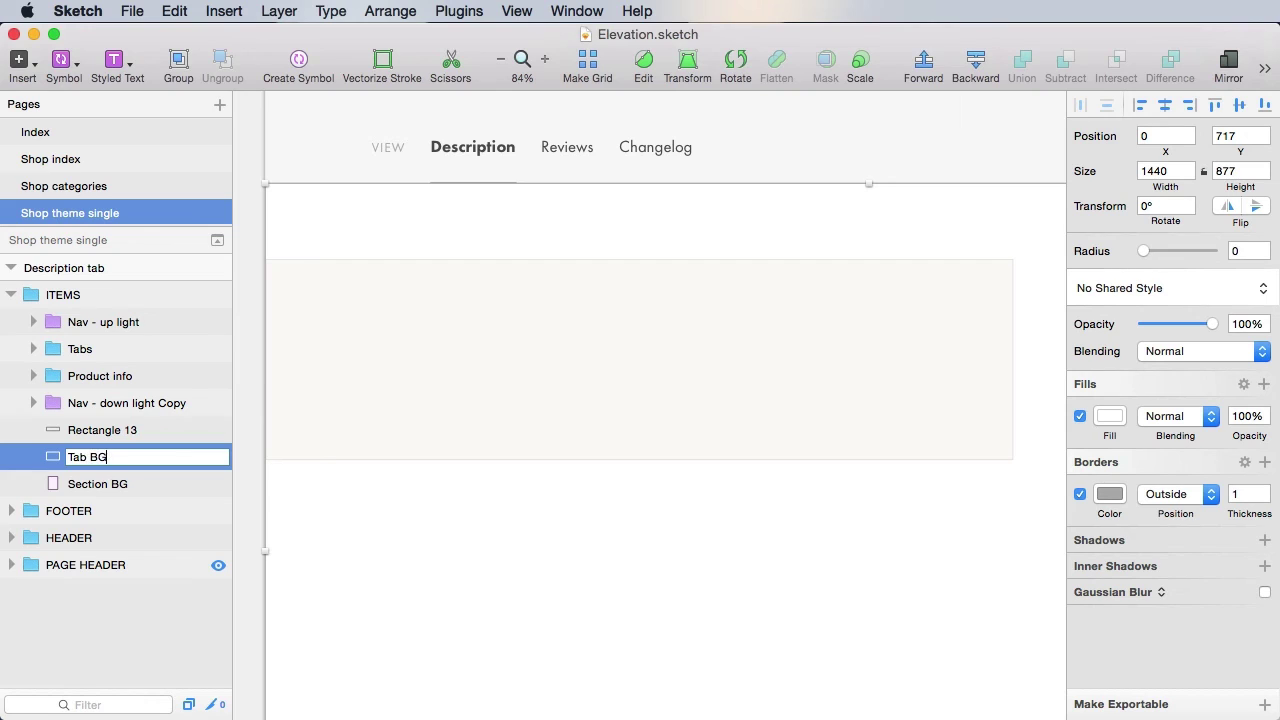
key("Return")
Rename the Rectangle 13 layer as Description BG.
left_click(96, 430)
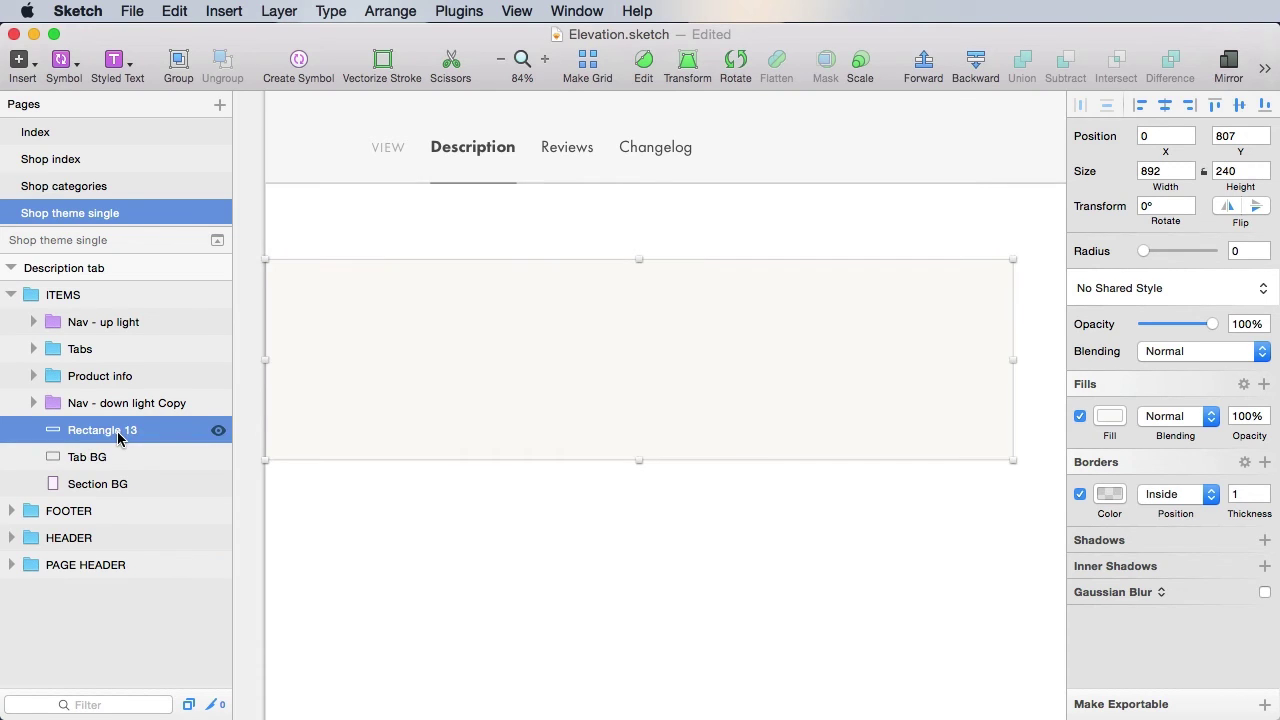
double_click(120, 437)
type("Descrip")
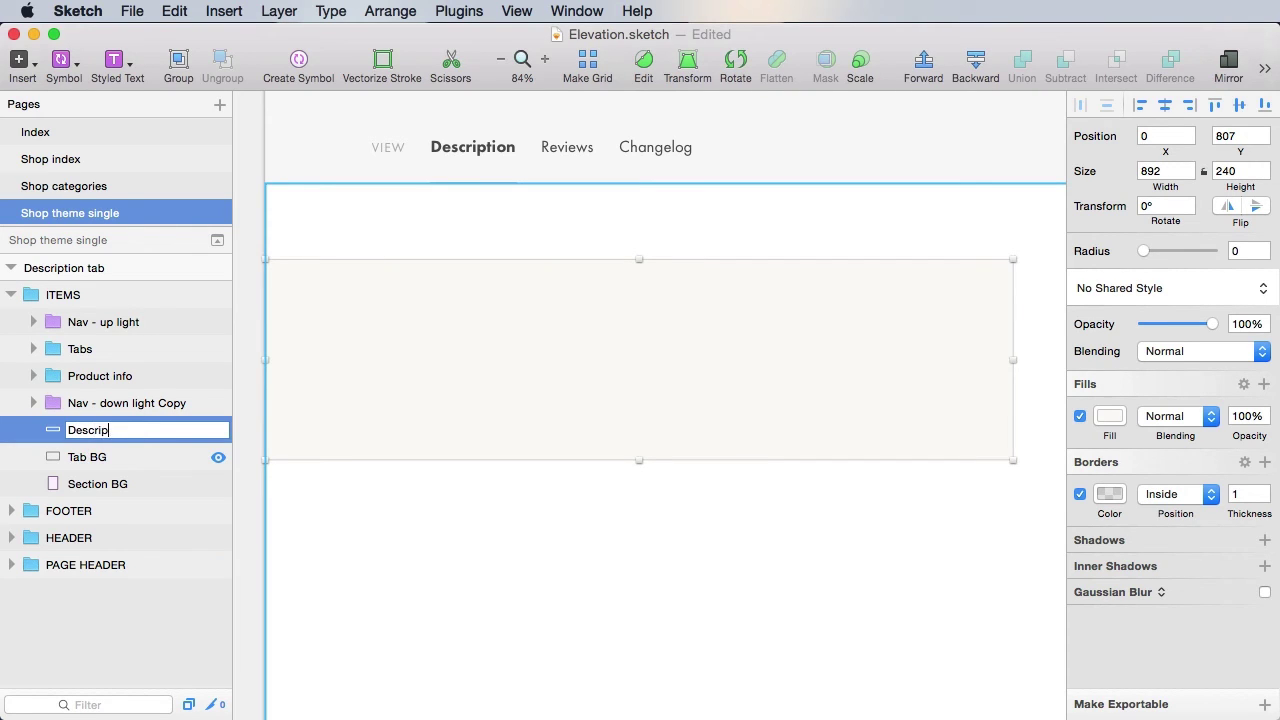
type("tion BG")
key("Return")
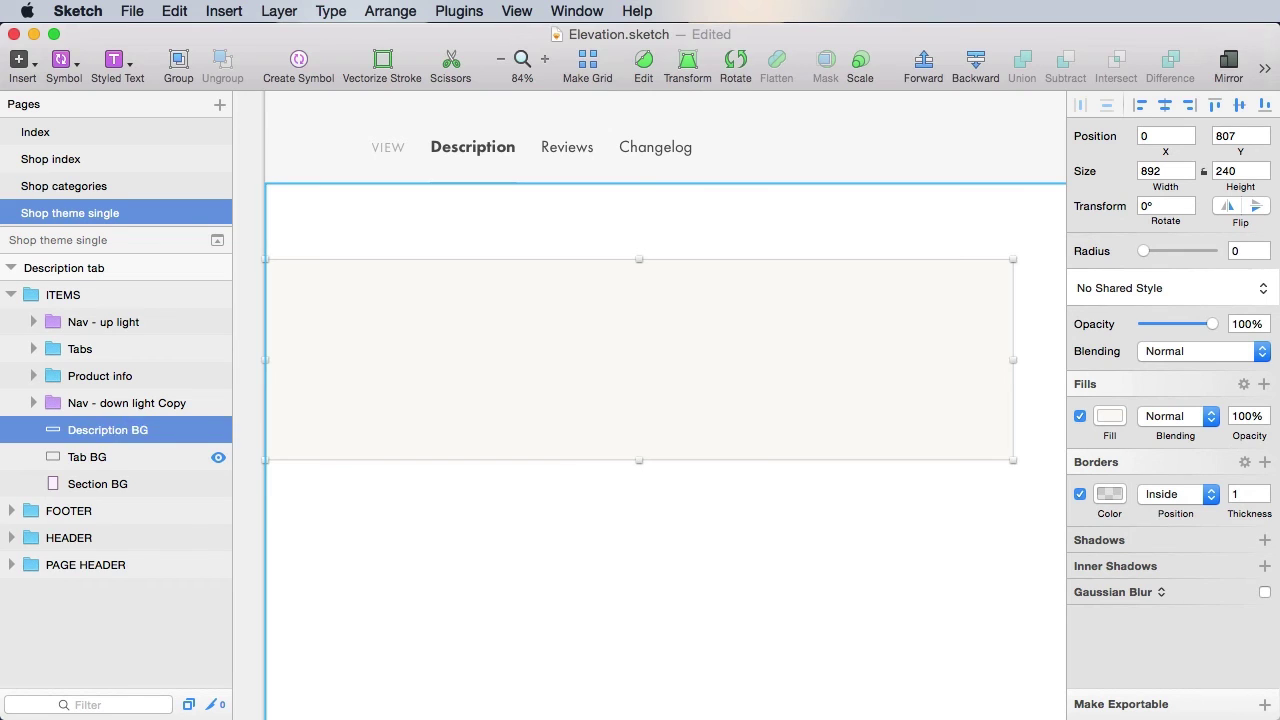
key("super+g")
Copy the paragraph text layer from the 24/7 Support section of the Index page.
left_click(56, 135)
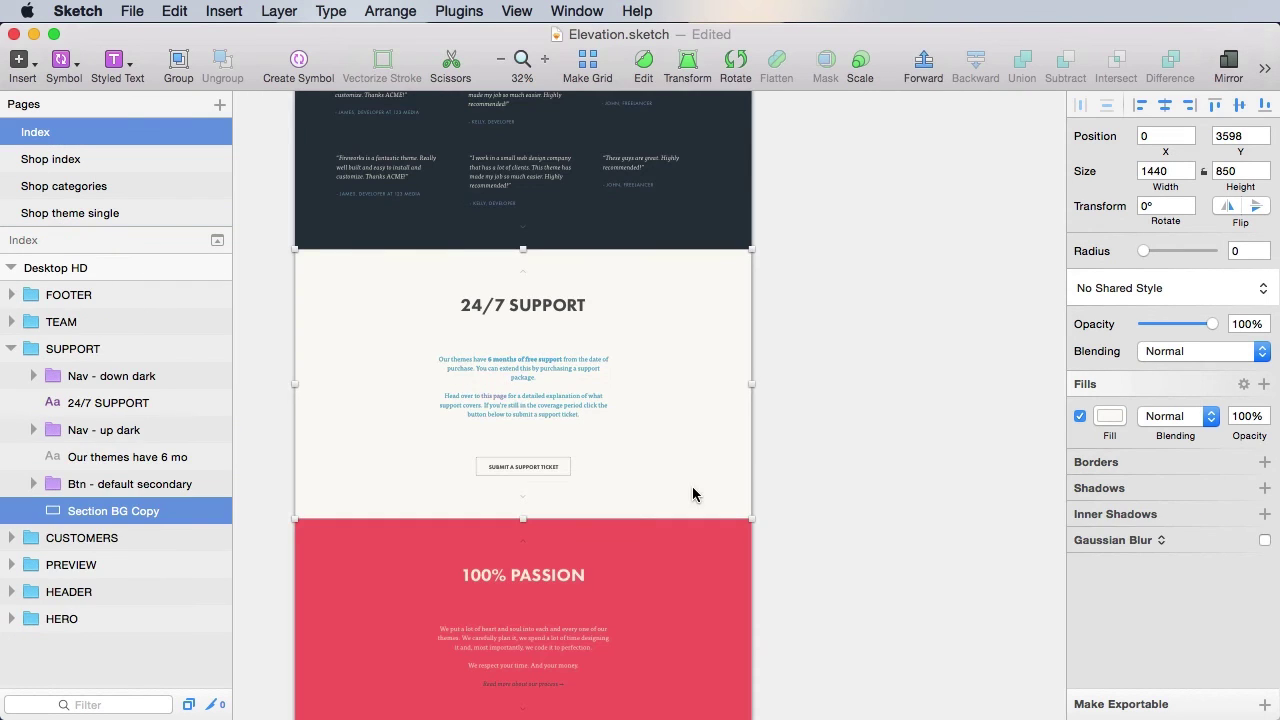
left_click(849, 383)
left_click(533, 367)
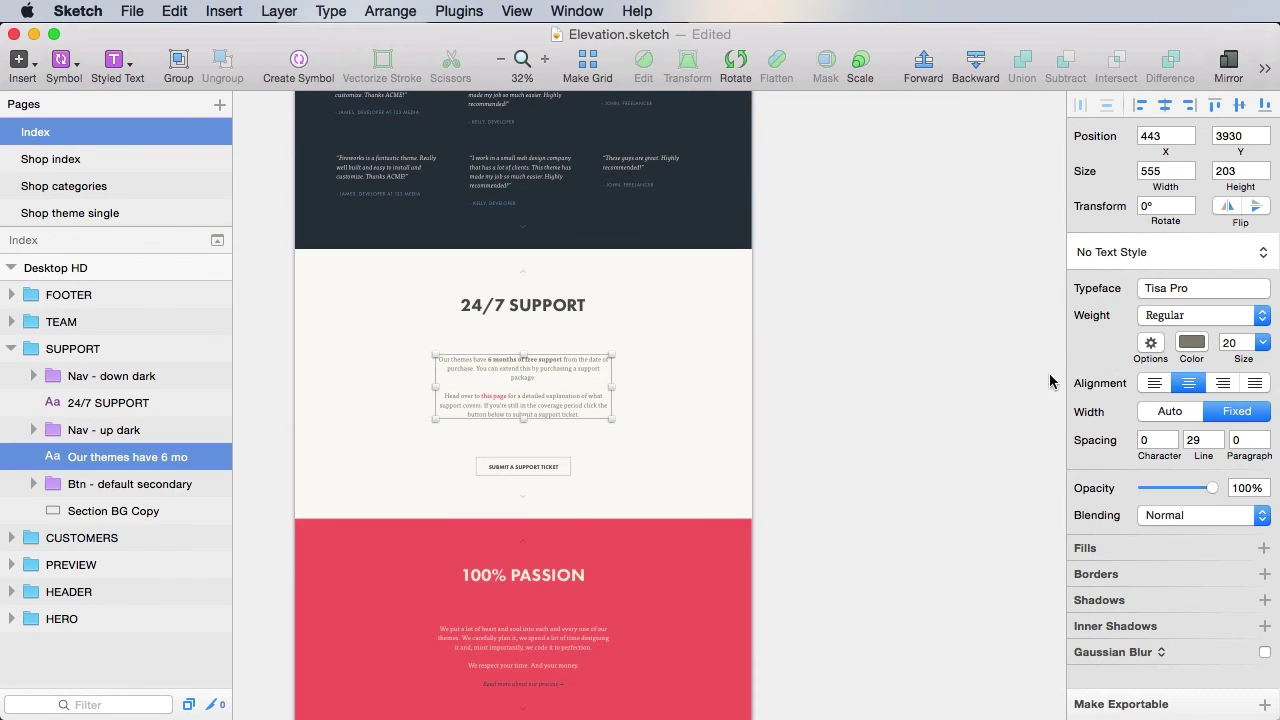
left_click(1191, 342)
left_click(846, 423)
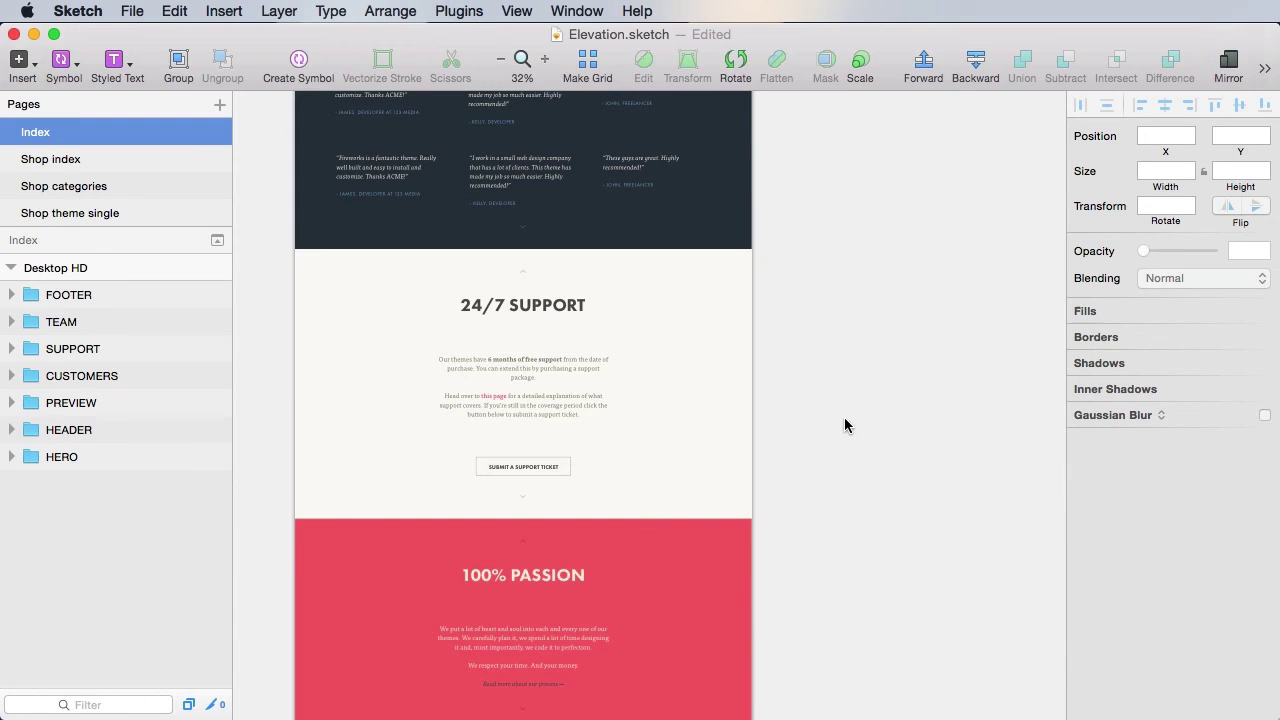
left_click(526, 374)
key("super+c")
Paste the copied paragraph over Description BG on the Shop theme single page and align its text left.
left_click(105, 213)
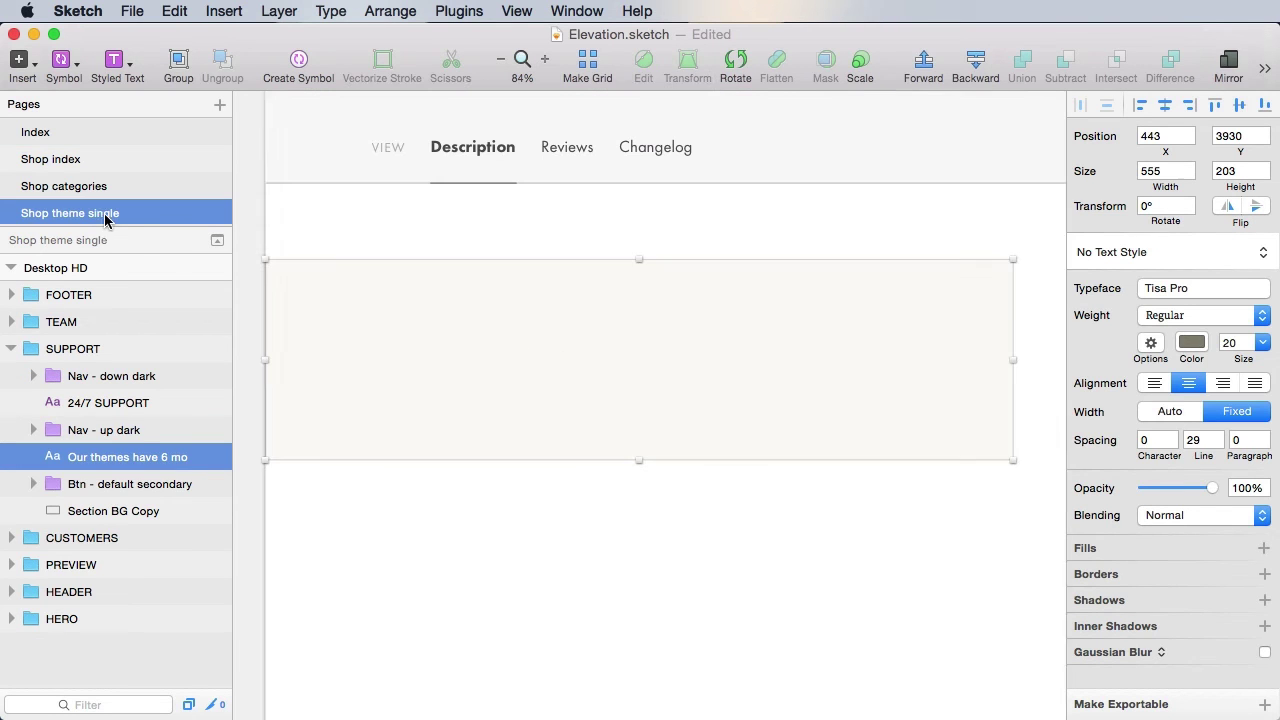
left_click(627, 402)
left_click(574, 357)
key("super+v")
left_click(1155, 383)
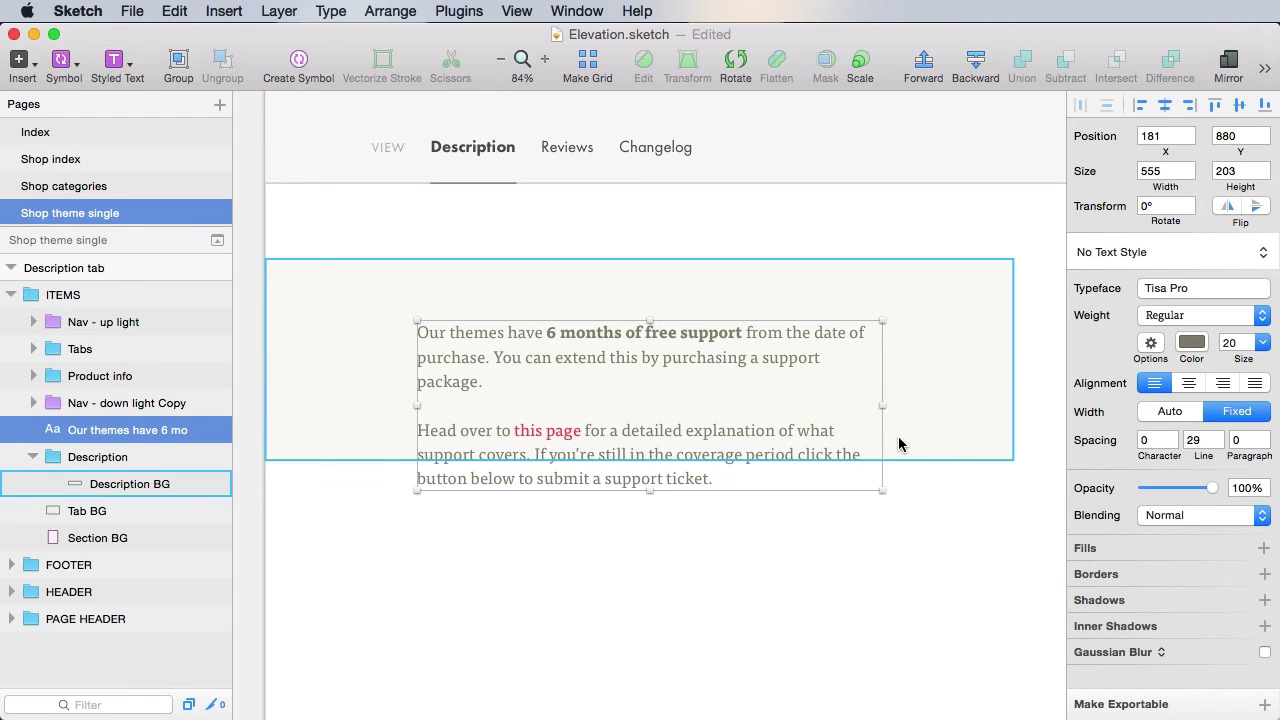
Replace the pasted text with two placeholder paragraphs beginning "Grumpy wizards make toxic brew" and position the layer at X 127, Y 867.
triple_click(628, 347)
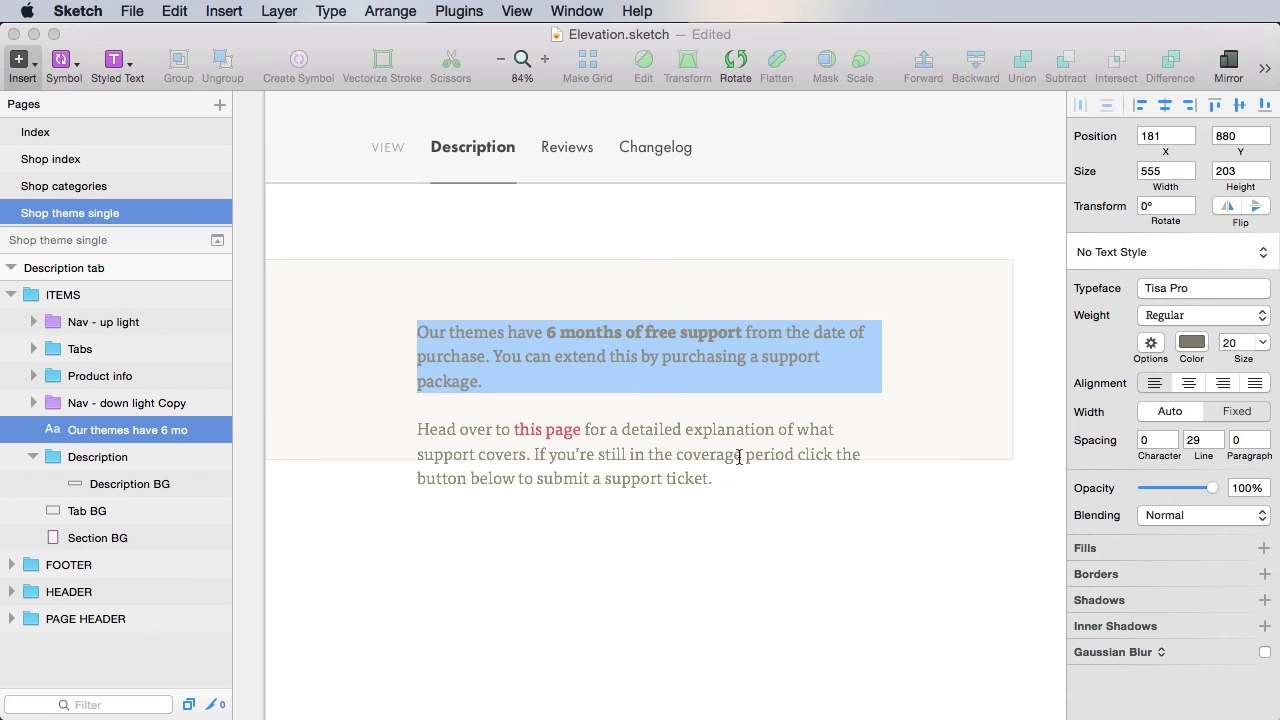
key("alt+shift+Down")
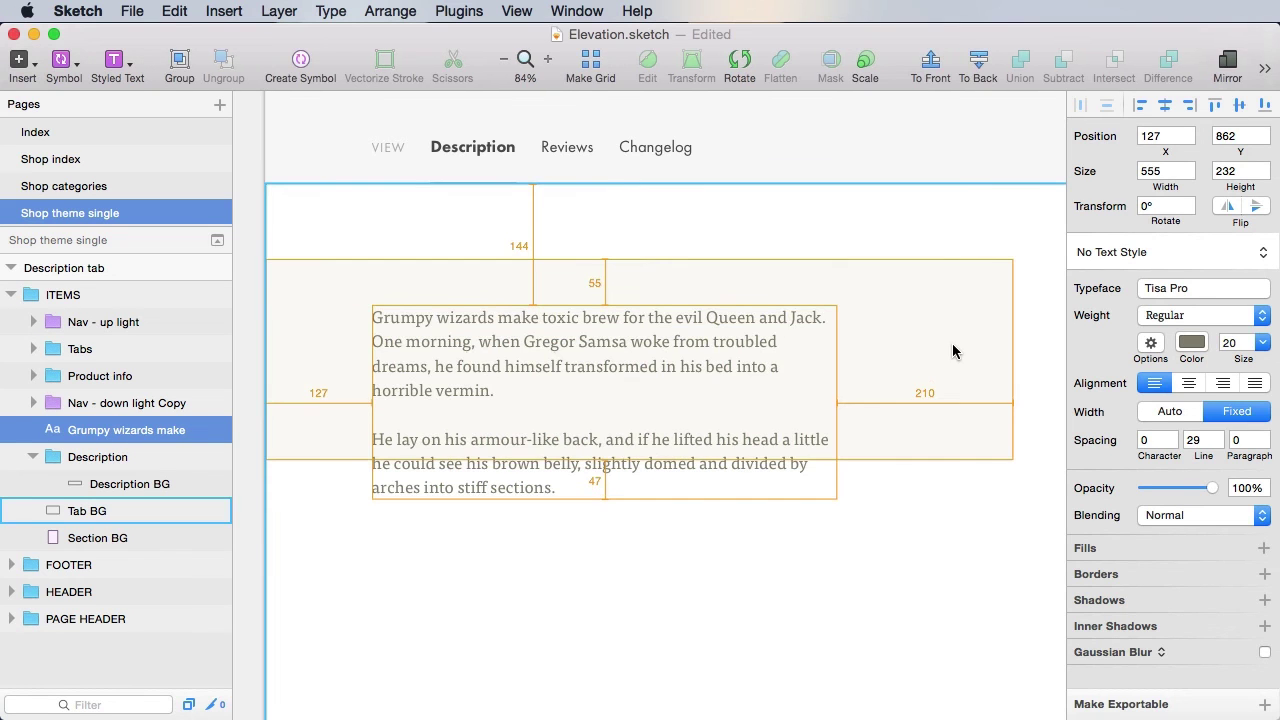
key("alt+Down")
key("alt+Down")
key("alt+Down")
key("alt+Down")
key("alt+Down")
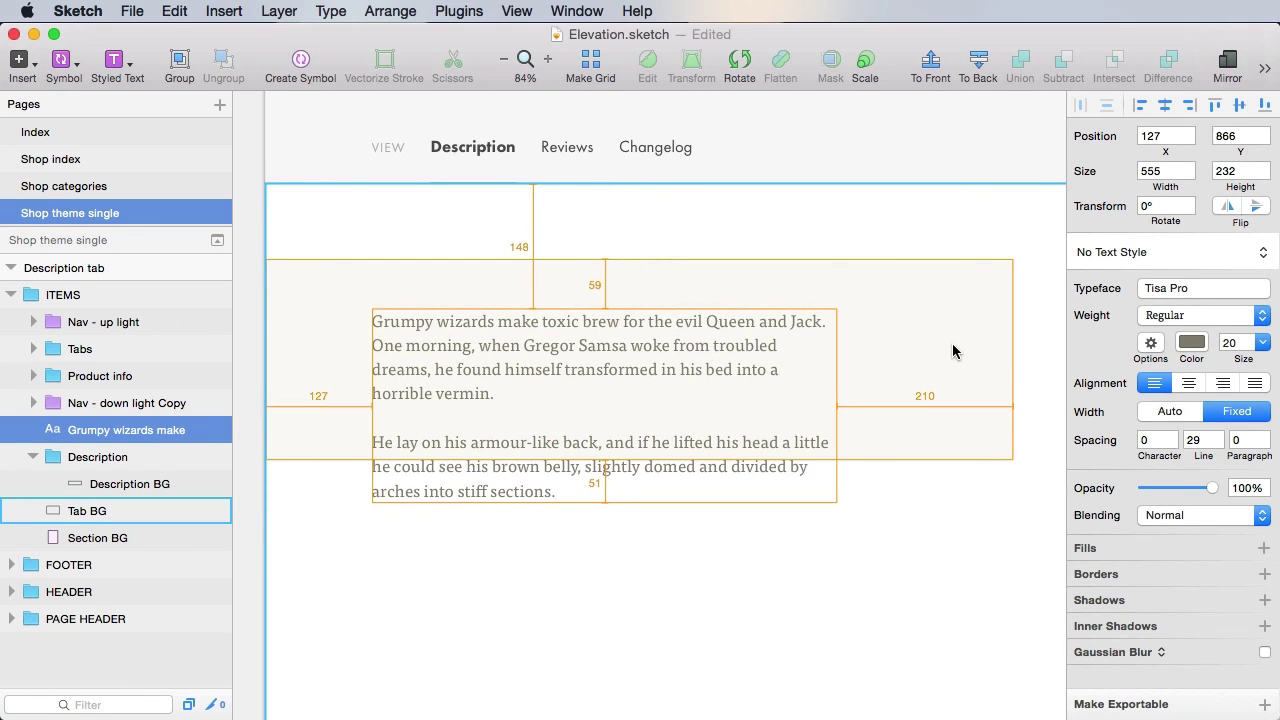
Extend Description BG downward until the margin below the paragraph matches the 60 px above it, and put the text in the Description group.
left_click(1014, 337)
left_click(928, 357)
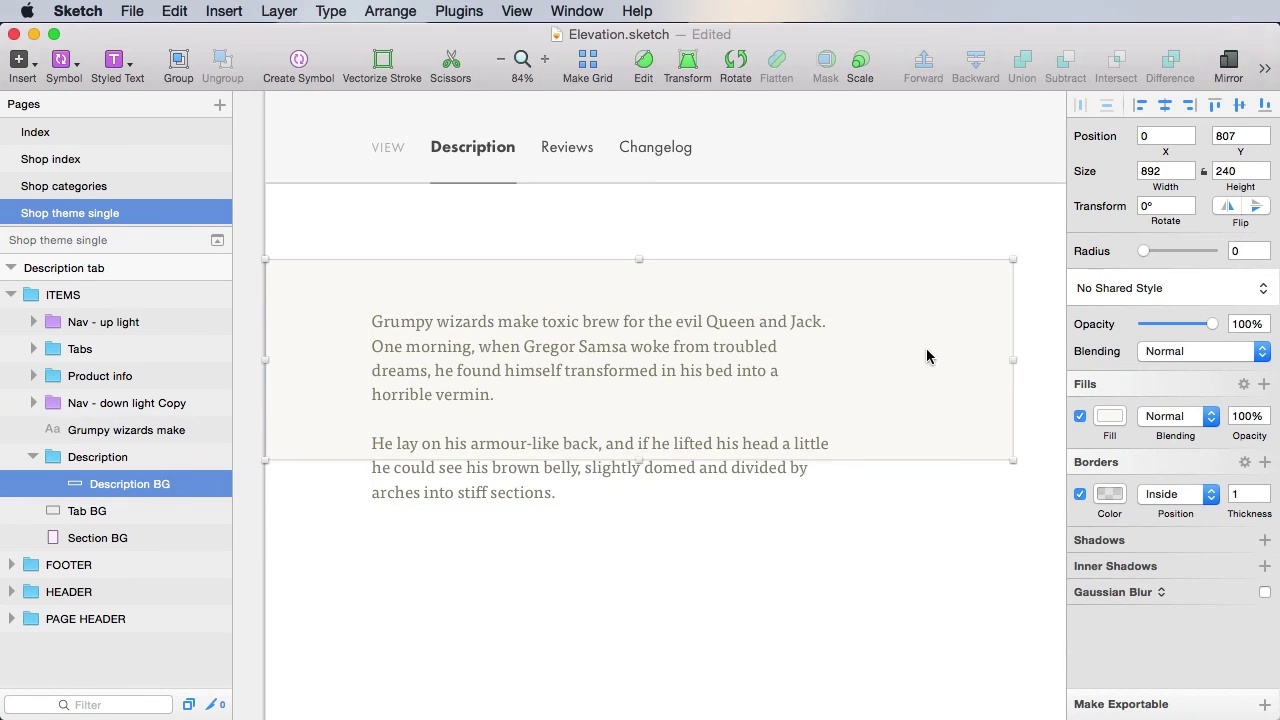
left_click_drag(639, 459, 649, 560)
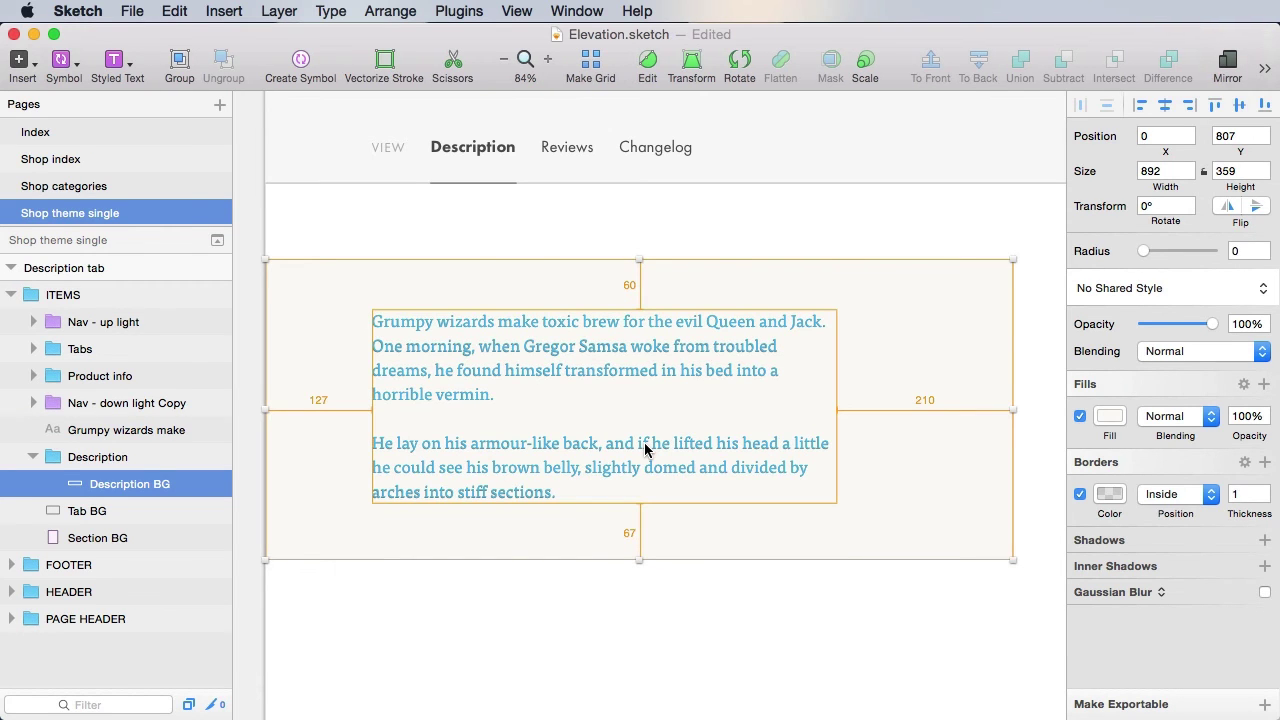
left_click(645, 450)
scroll(991, 434, "down", 2)
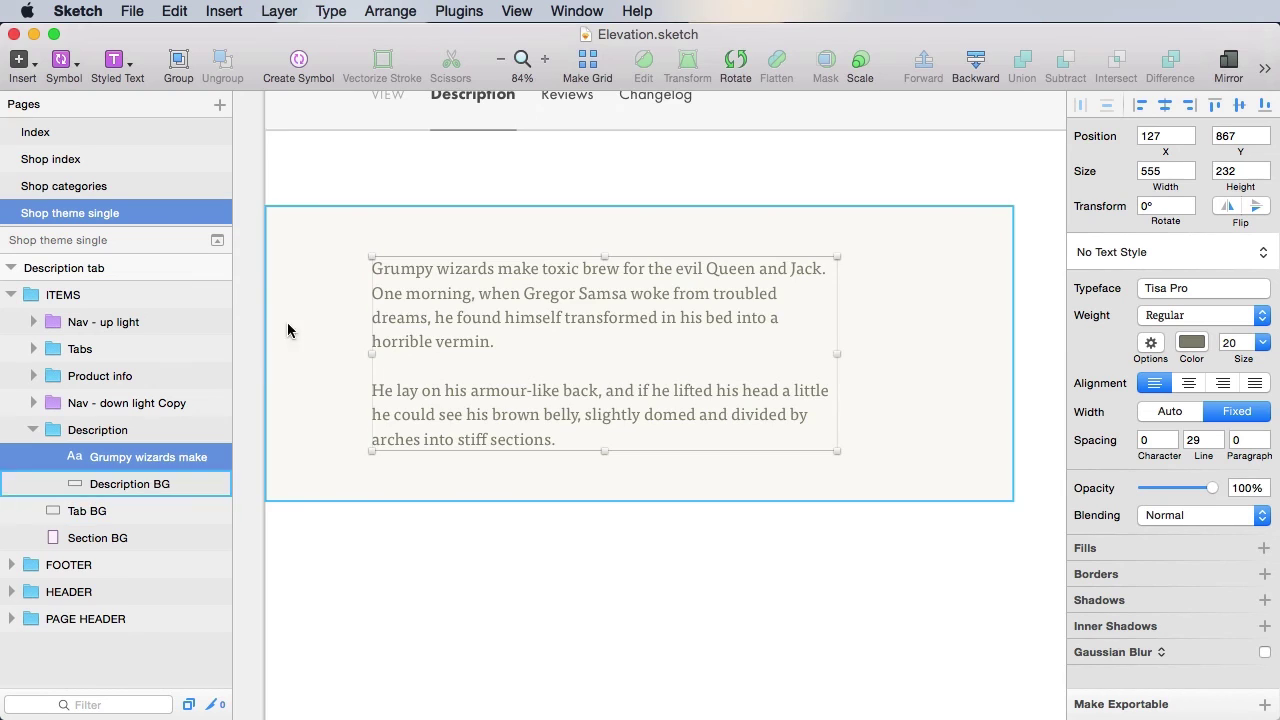
Extend Tab BG downward to a height of 1215 px.
scroll(706, 382, "down", 8)
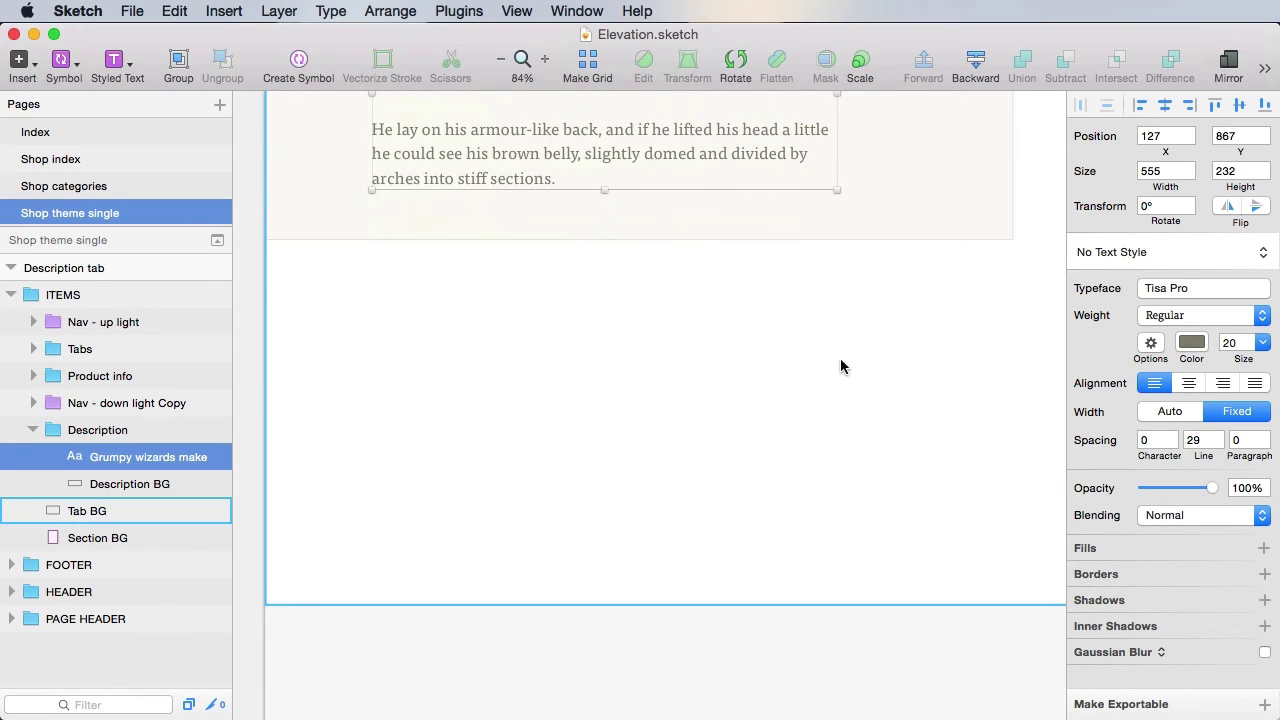
left_click(823, 513)
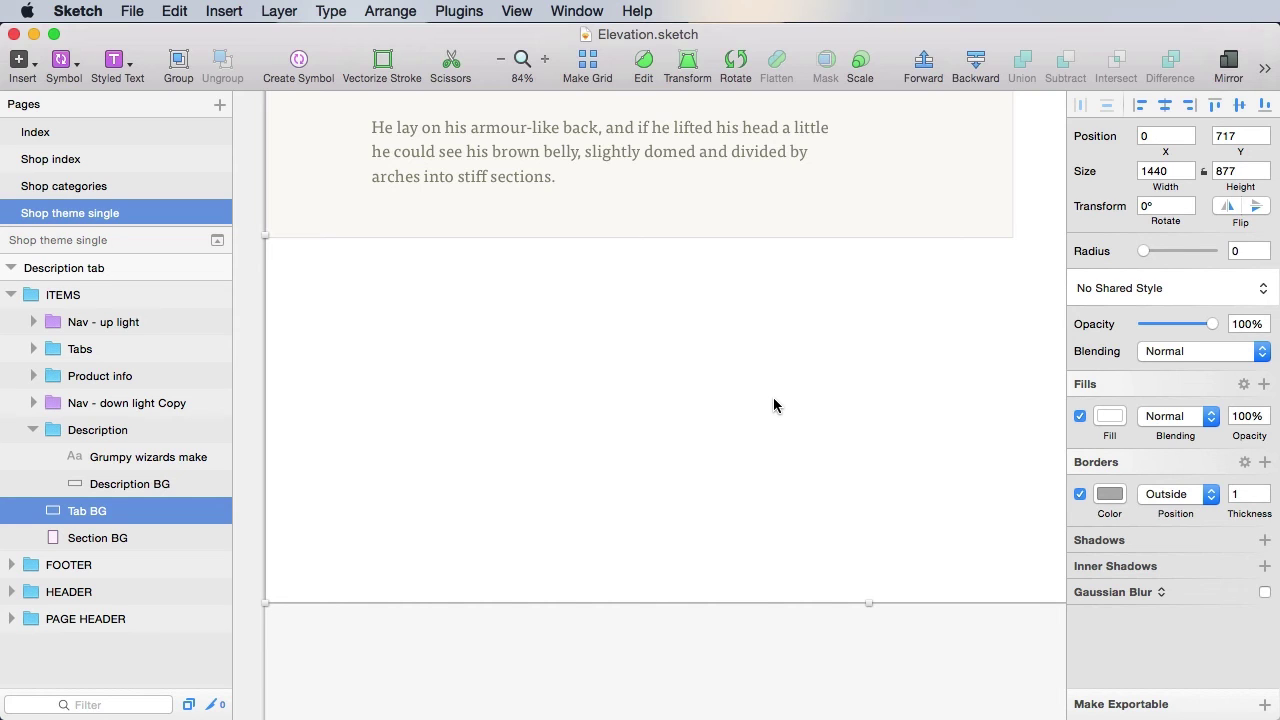
scroll(773, 404, "down", 5)
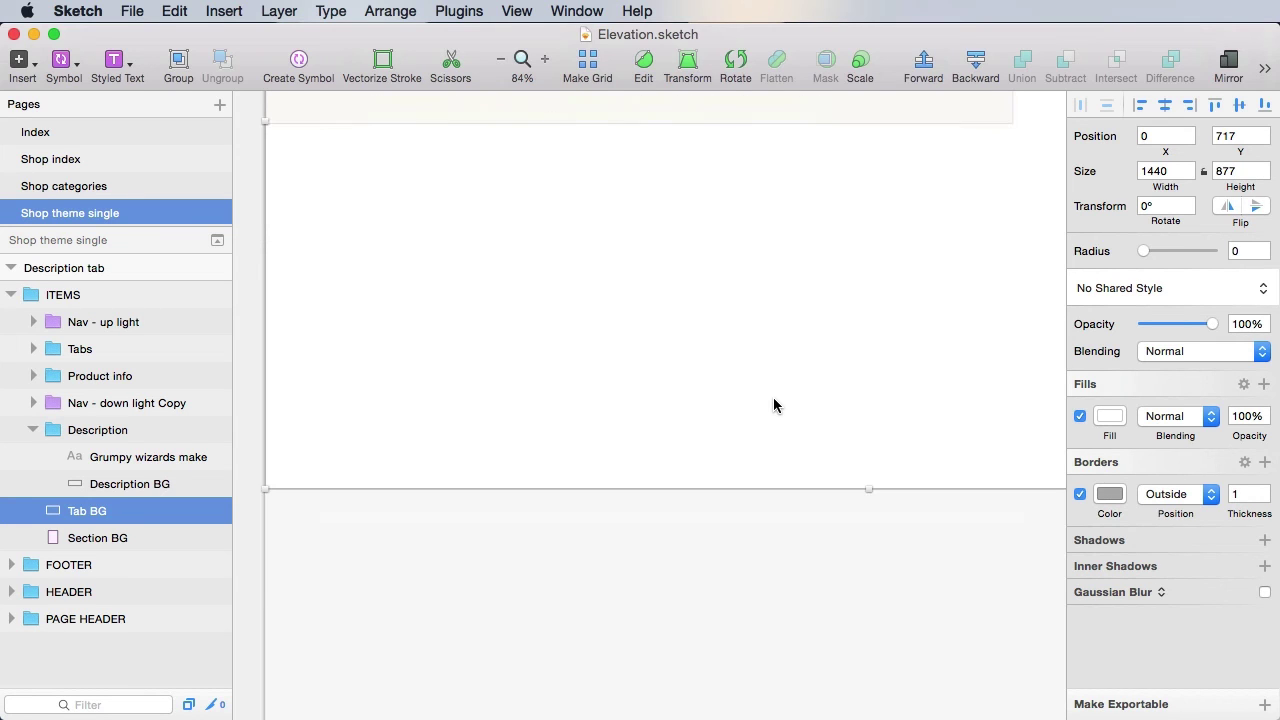
left_click_drag(870, 387, 869, 668)
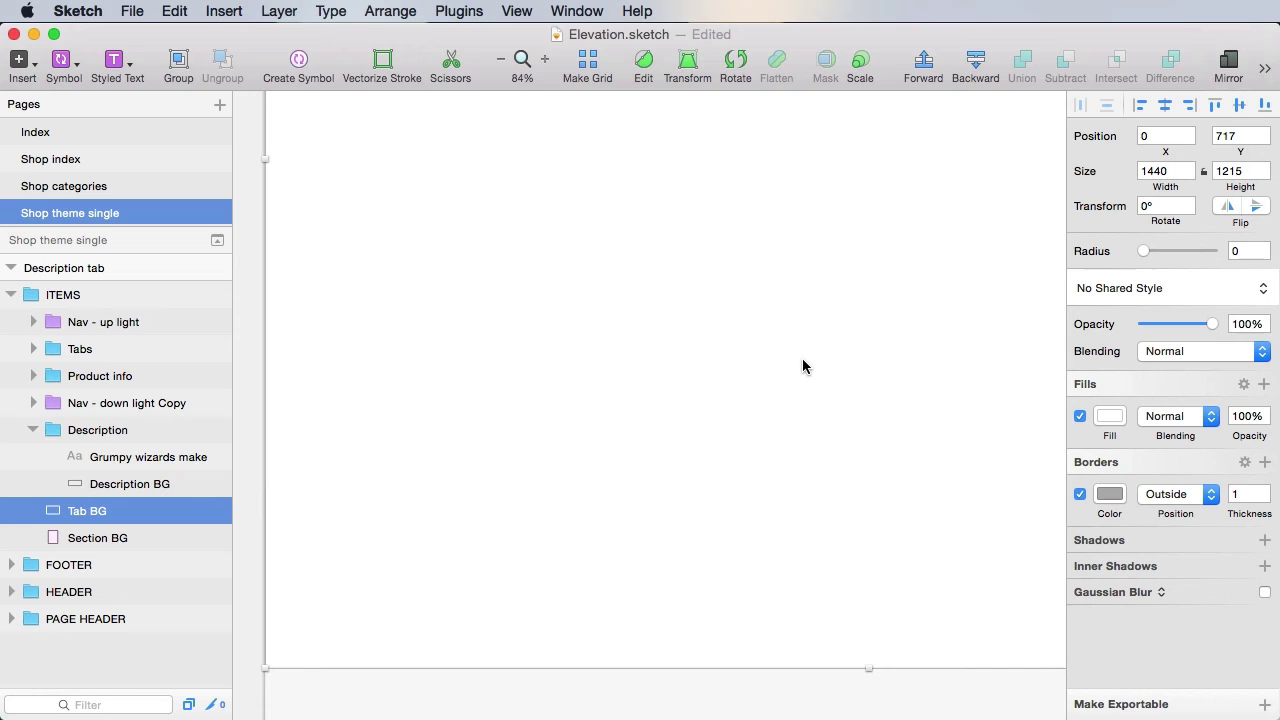
Rename the Tab BG layer as Tab content BG and save the document.
scroll(800, 320, "up", 10)
double_click(86, 511)
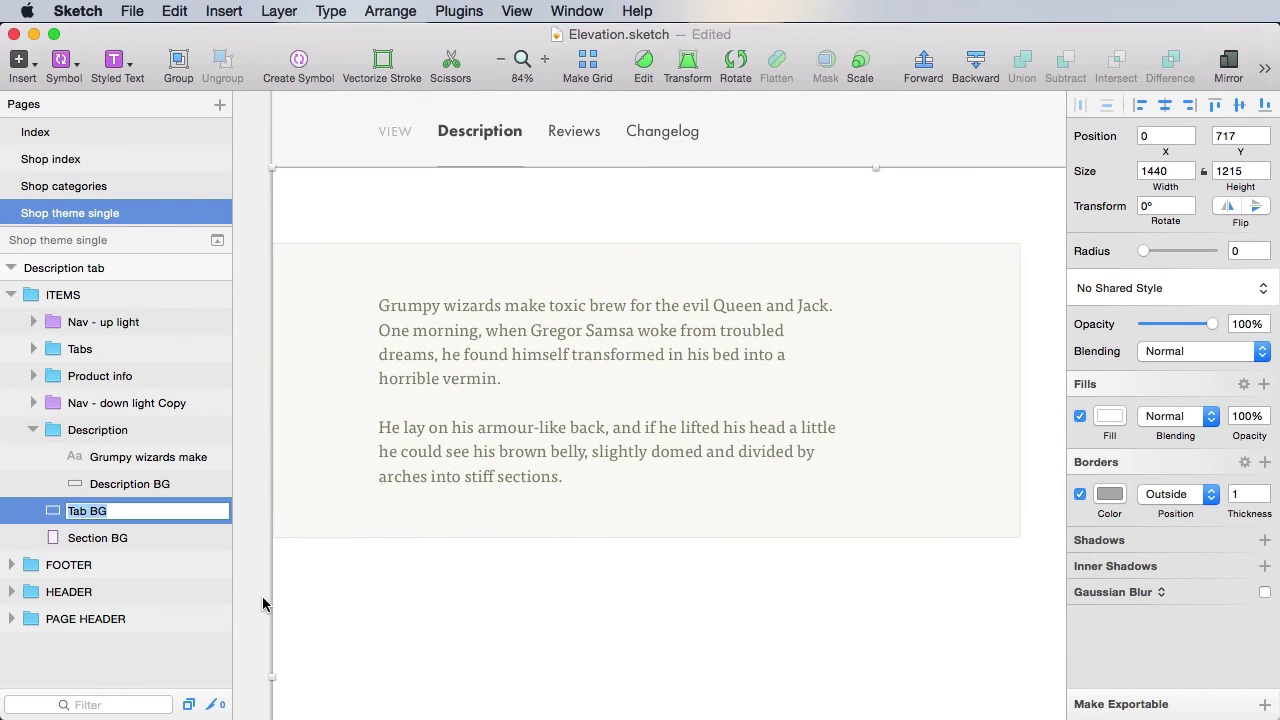
key("Right")
key("Left")
key("Left")
type("content")
key("Return")
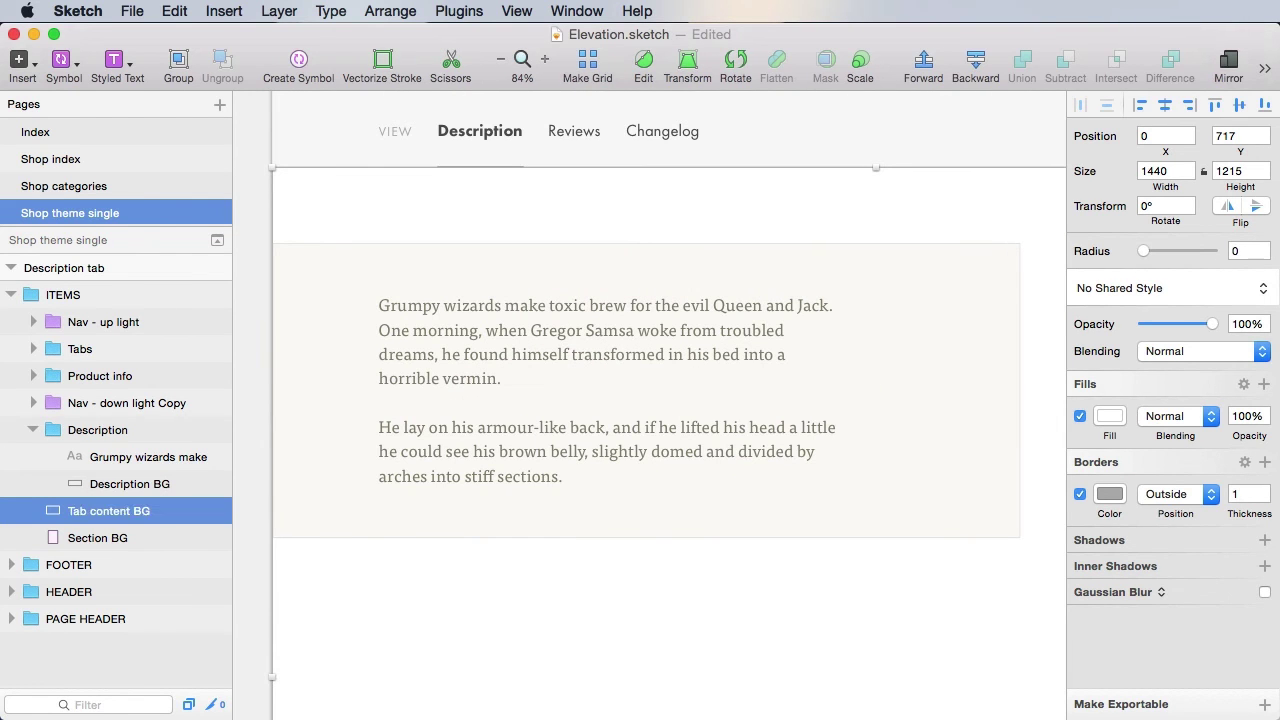
key("super+s")
Examine the text styles, column alignment and vertical spacing of the four feature headings and paragraphs below the description box.
scroll(864, 540, "down", 5)
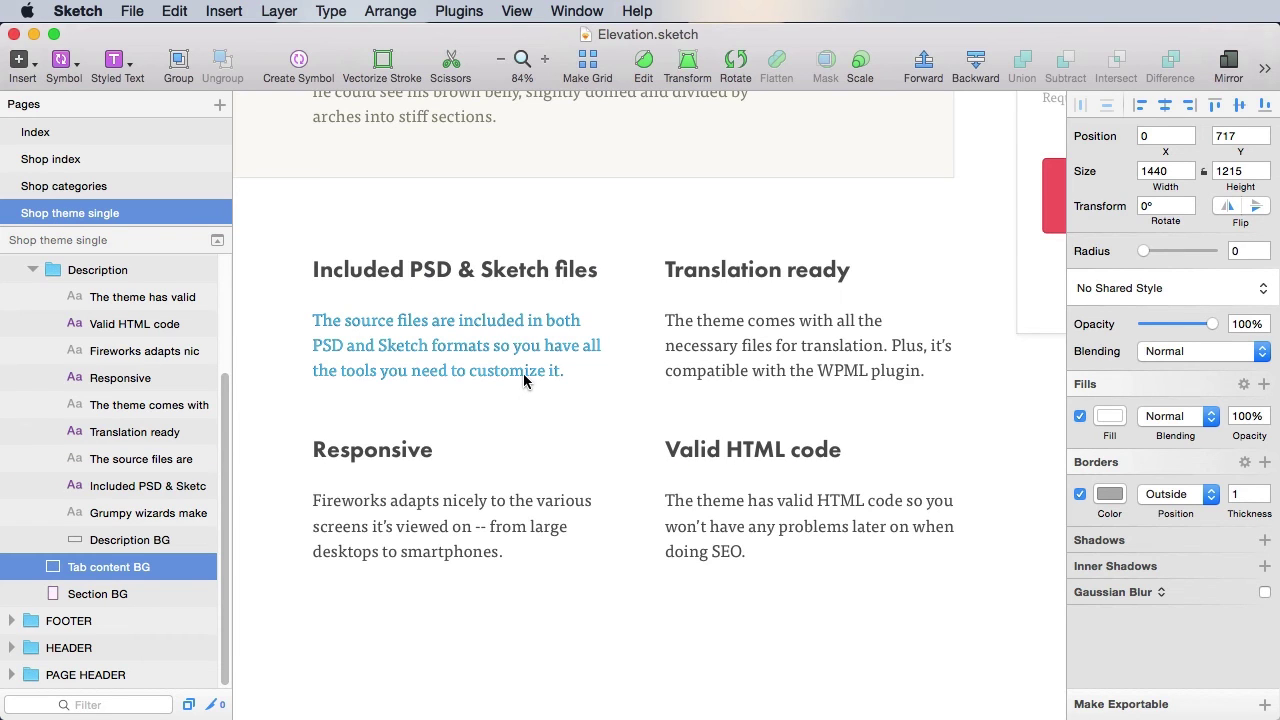
left_click(508, 272)
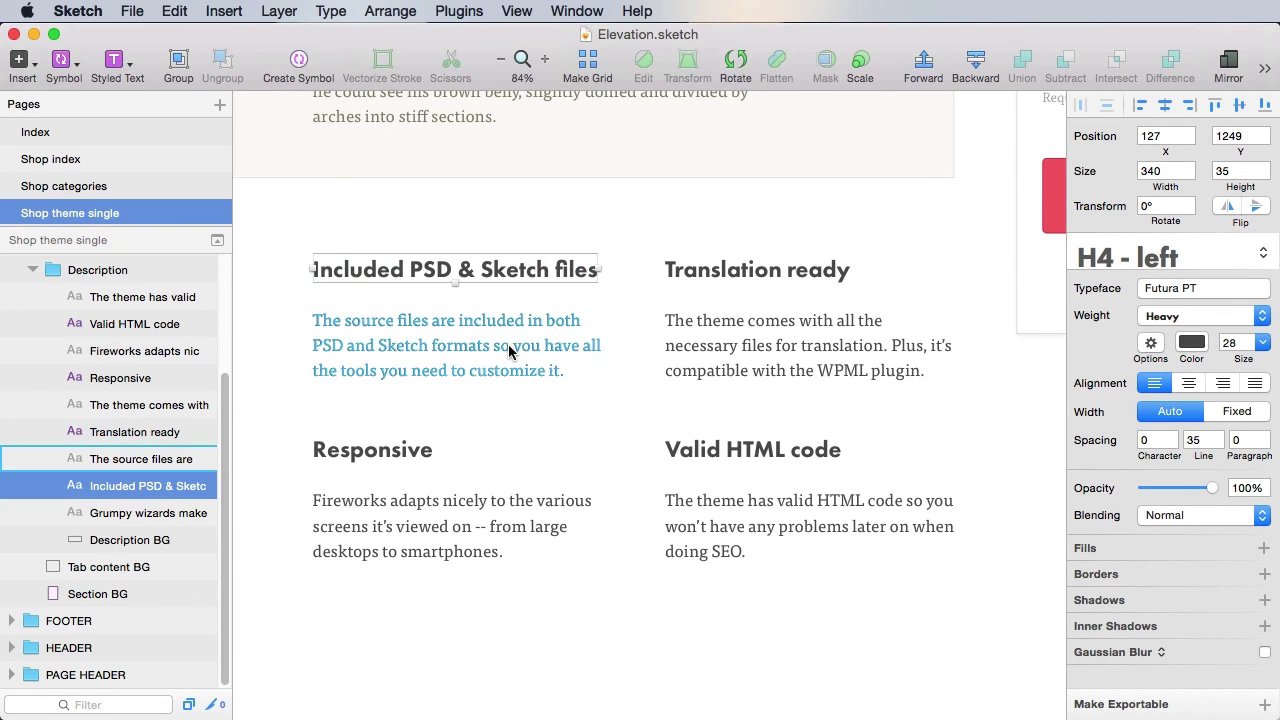
key("ctrl+l")
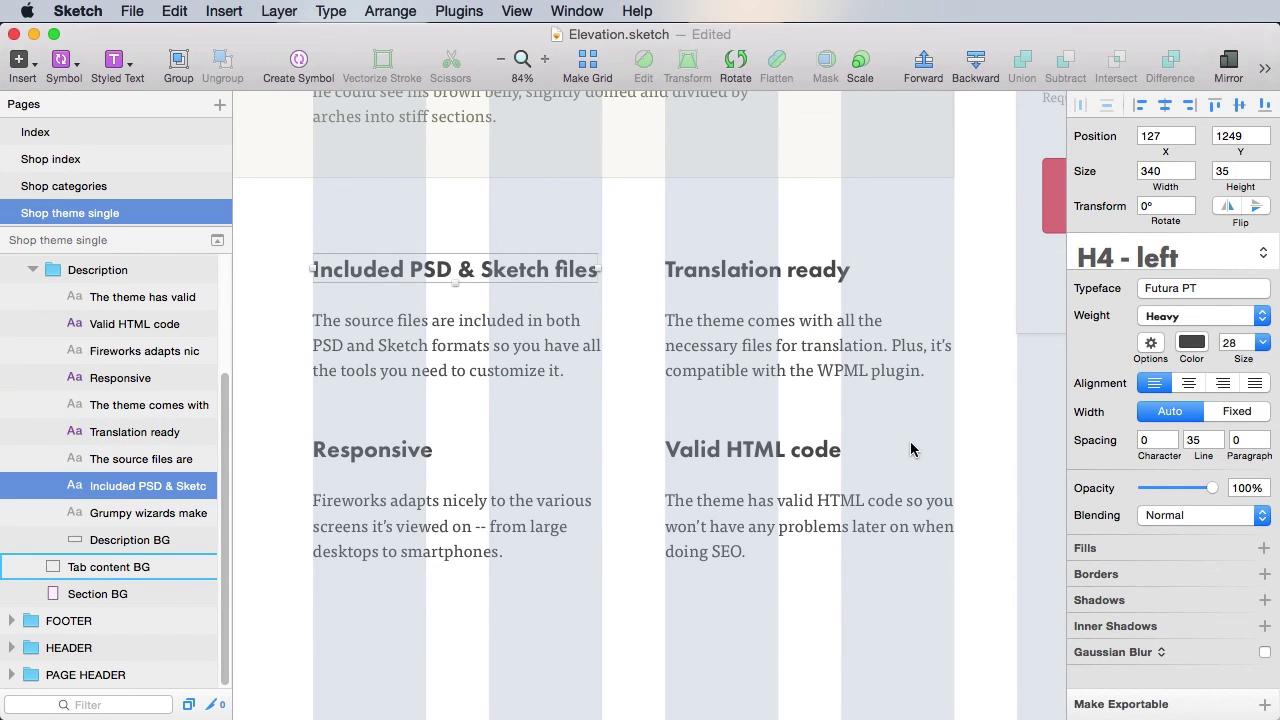
left_click(465, 348)
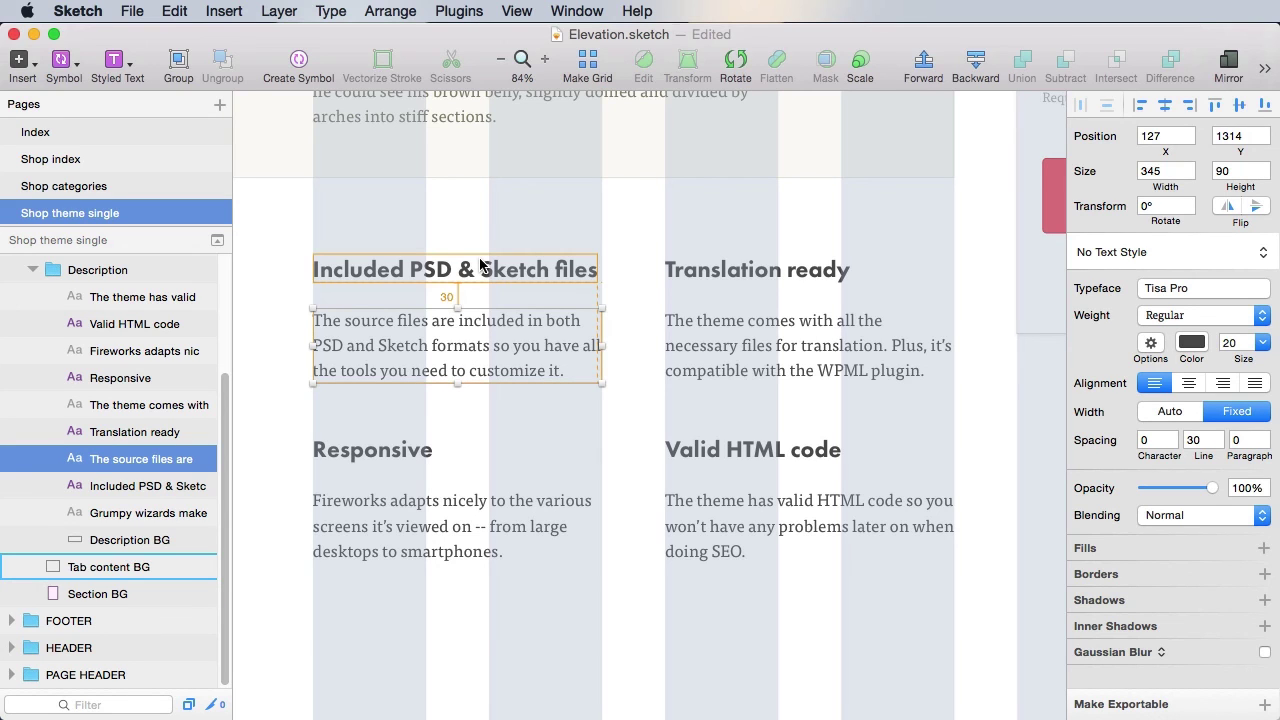
key("alt")
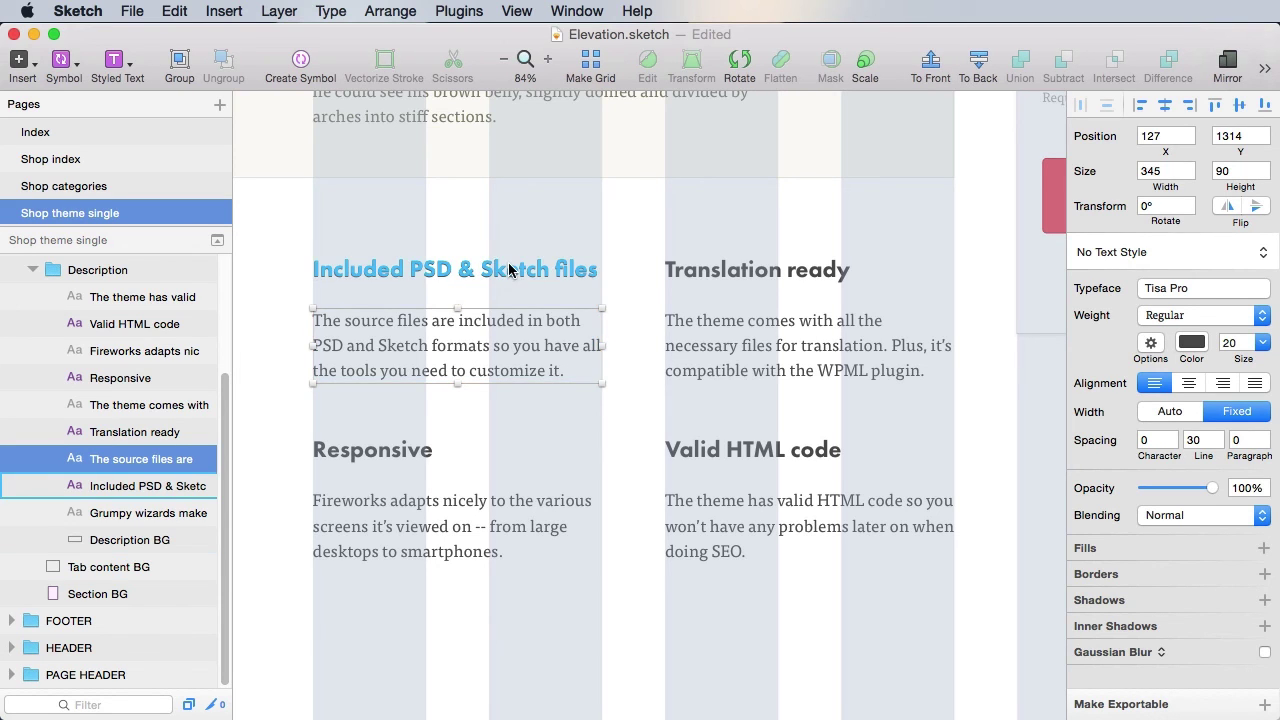
left_click(509, 269)
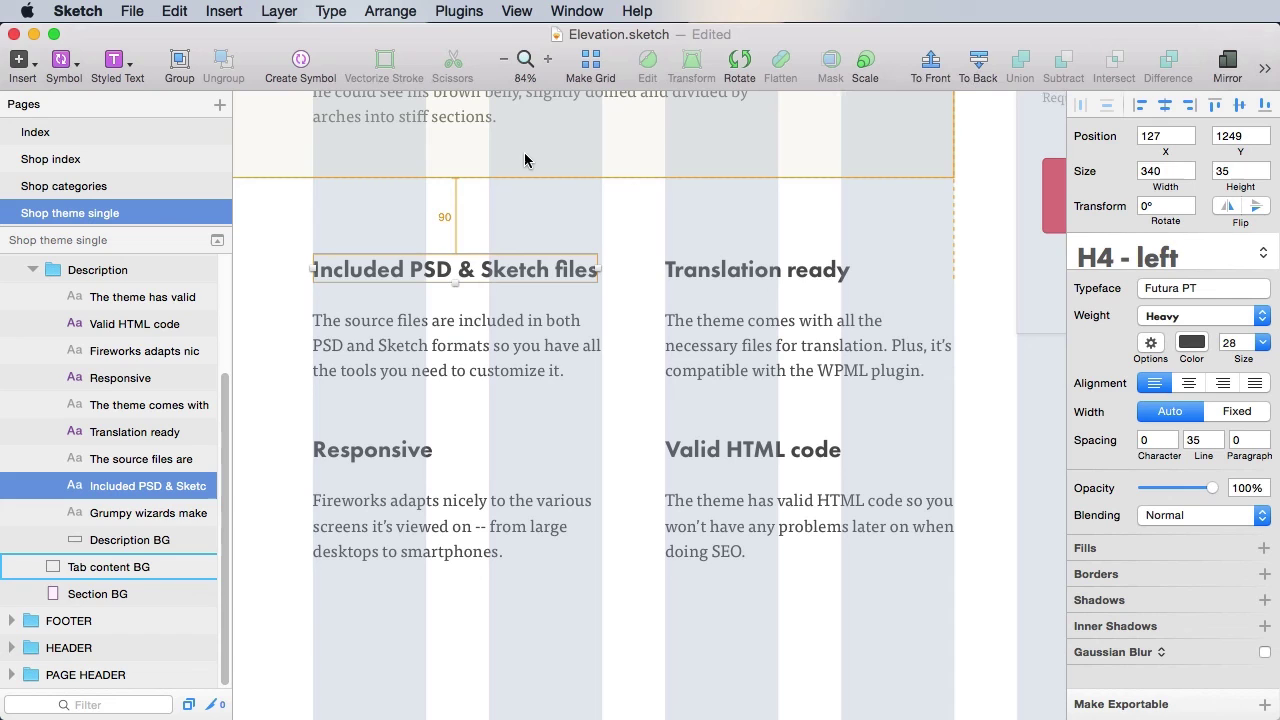
left_click(421, 455)
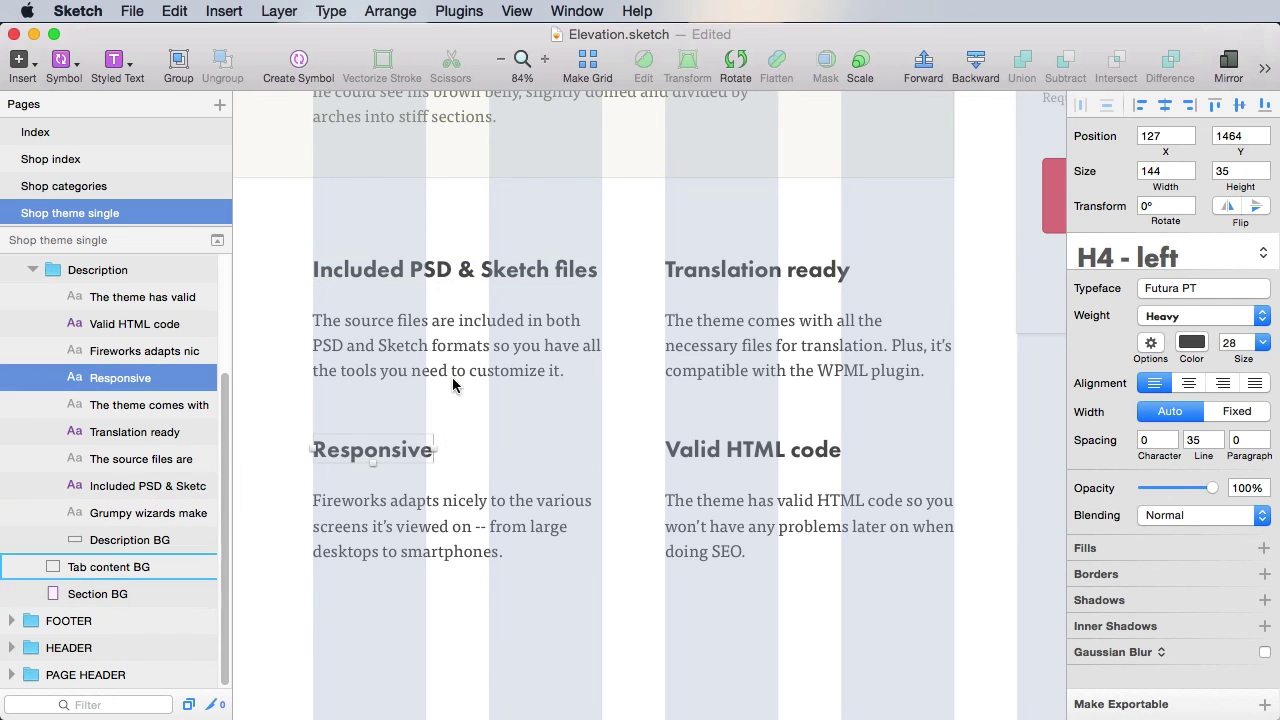
key("alt")
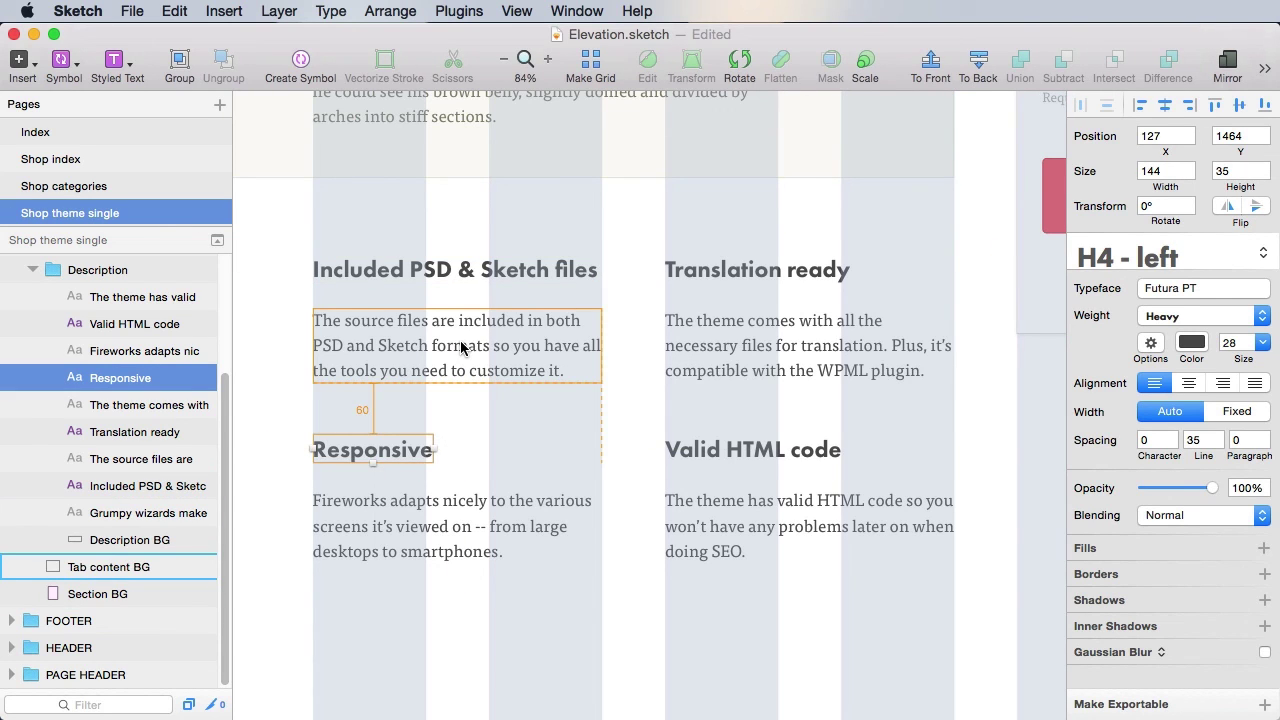
key("super+minus")
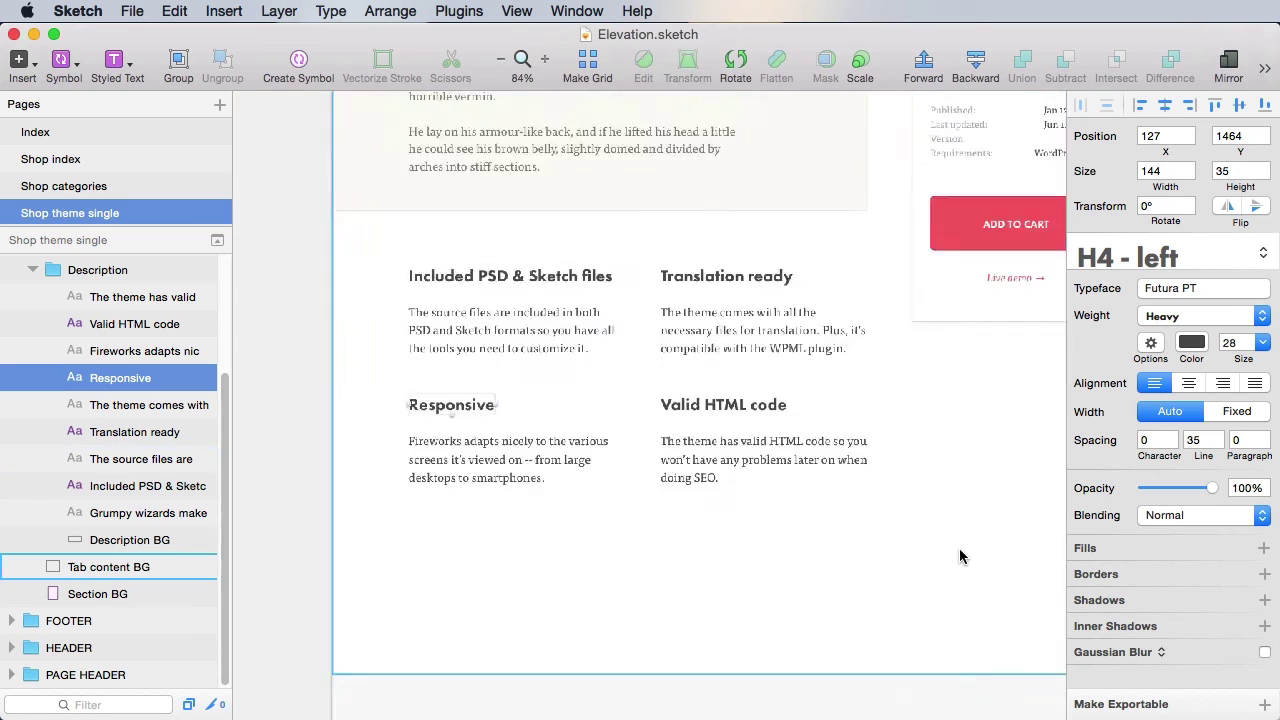
left_click(289, 280)
scroll(263, 326, "up", 5)
scroll(263, 326, "right", 4)
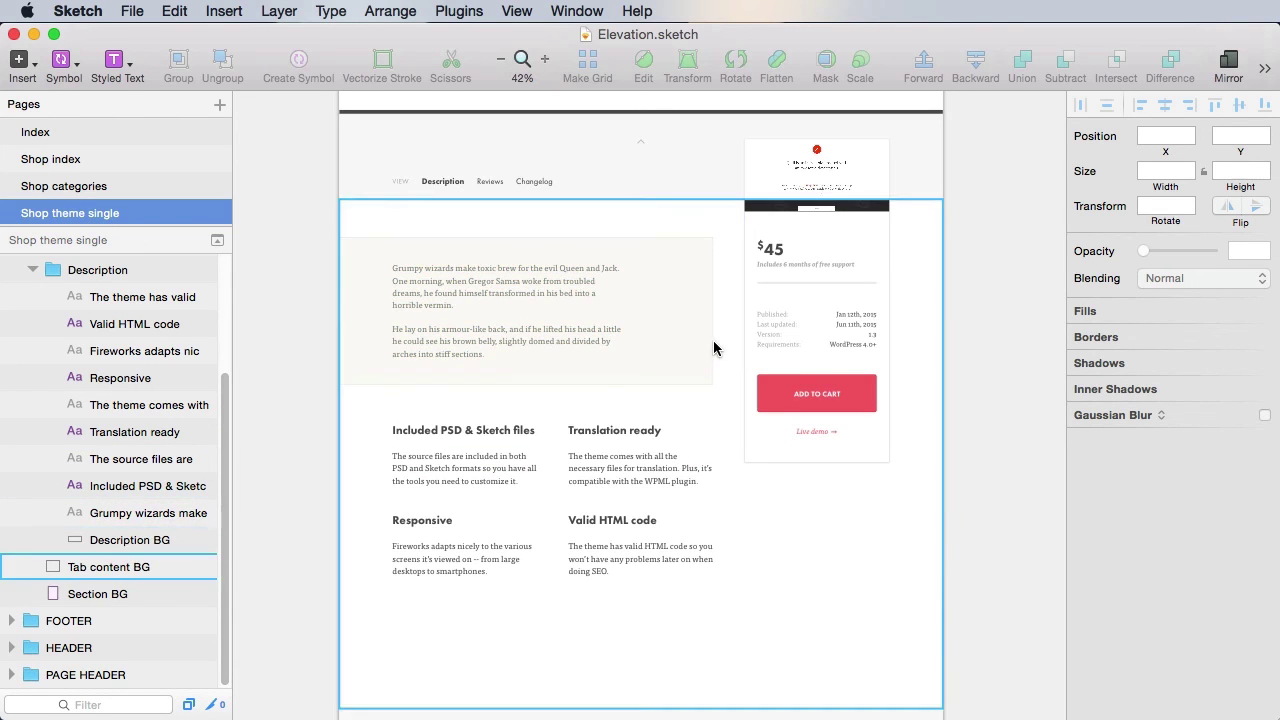
Move the Nav - down light Copy arrow up to Y 1679, beneath the lowest row of feature texts.
scroll(885, 380, "down", 3)
scroll(884, 378, "down", 2)
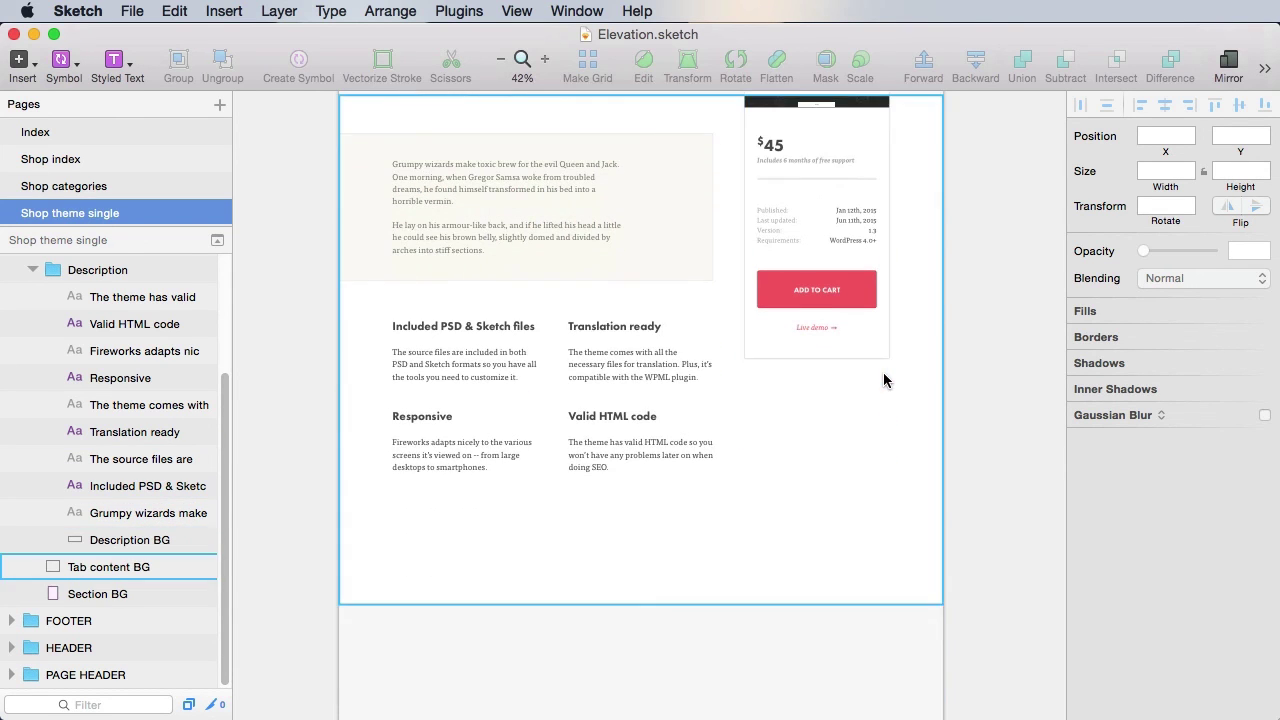
left_click(668, 515)
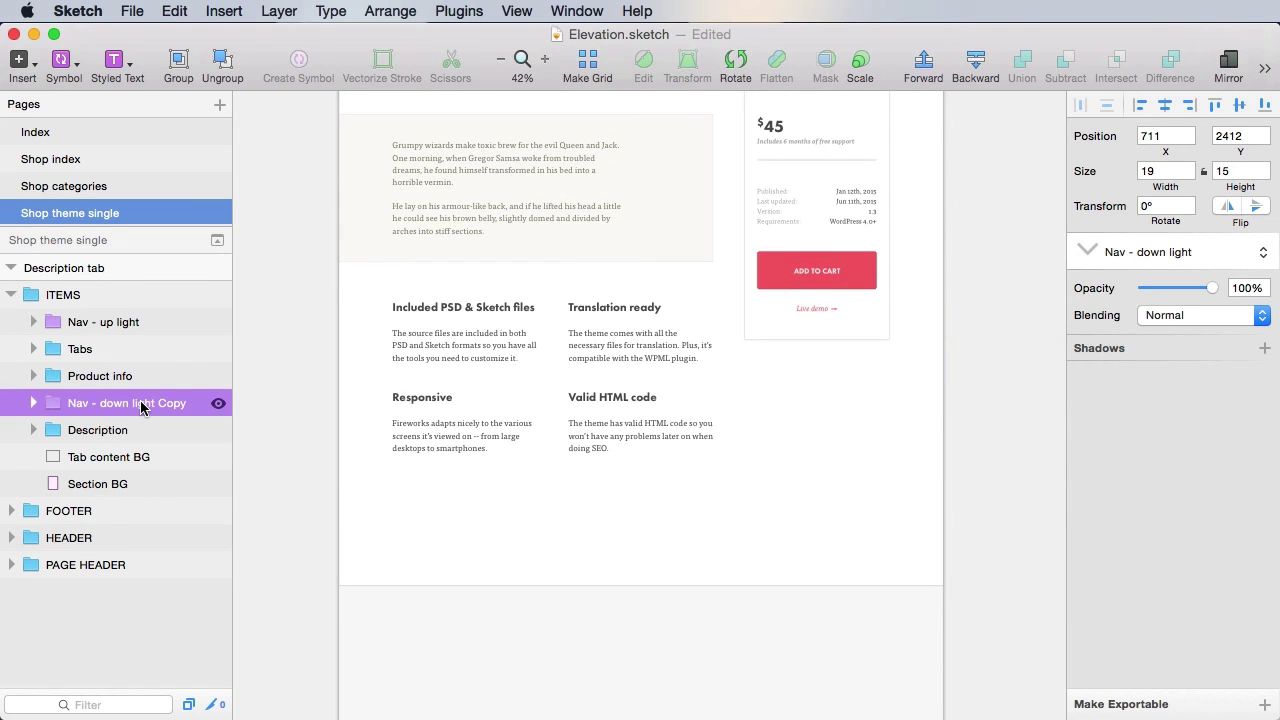
key("shift+Up")
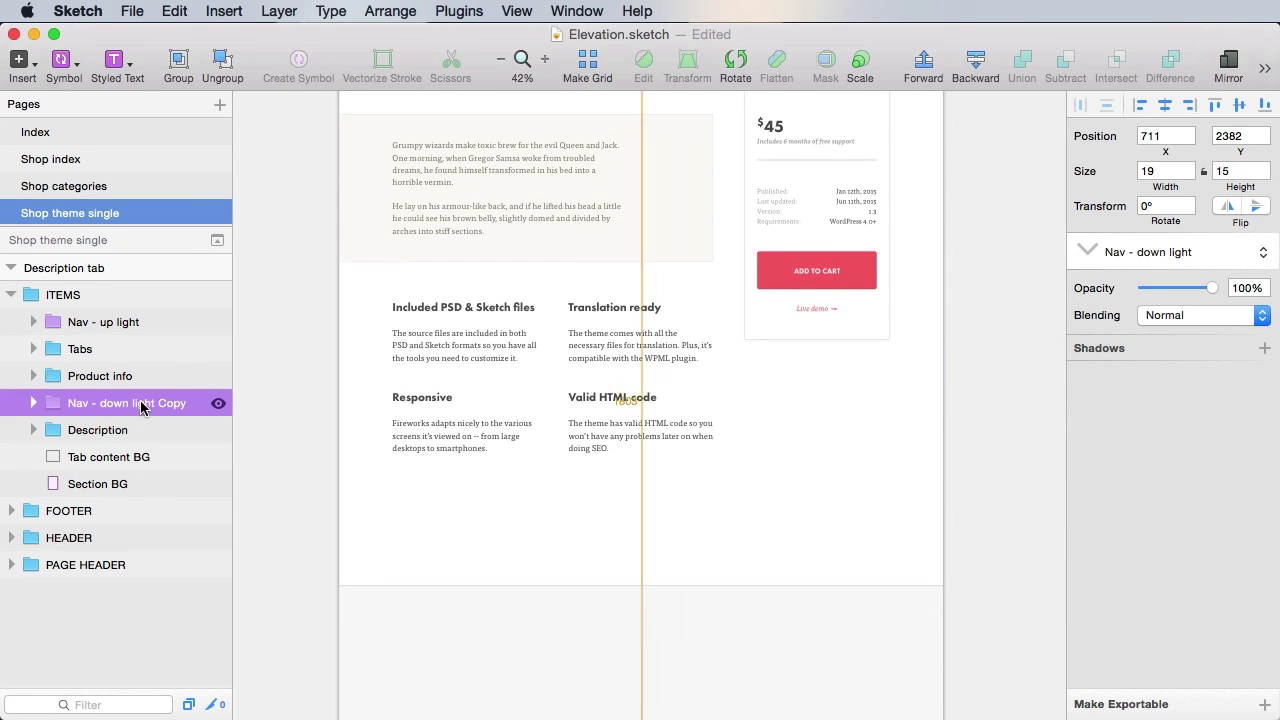
key("shift+Up")
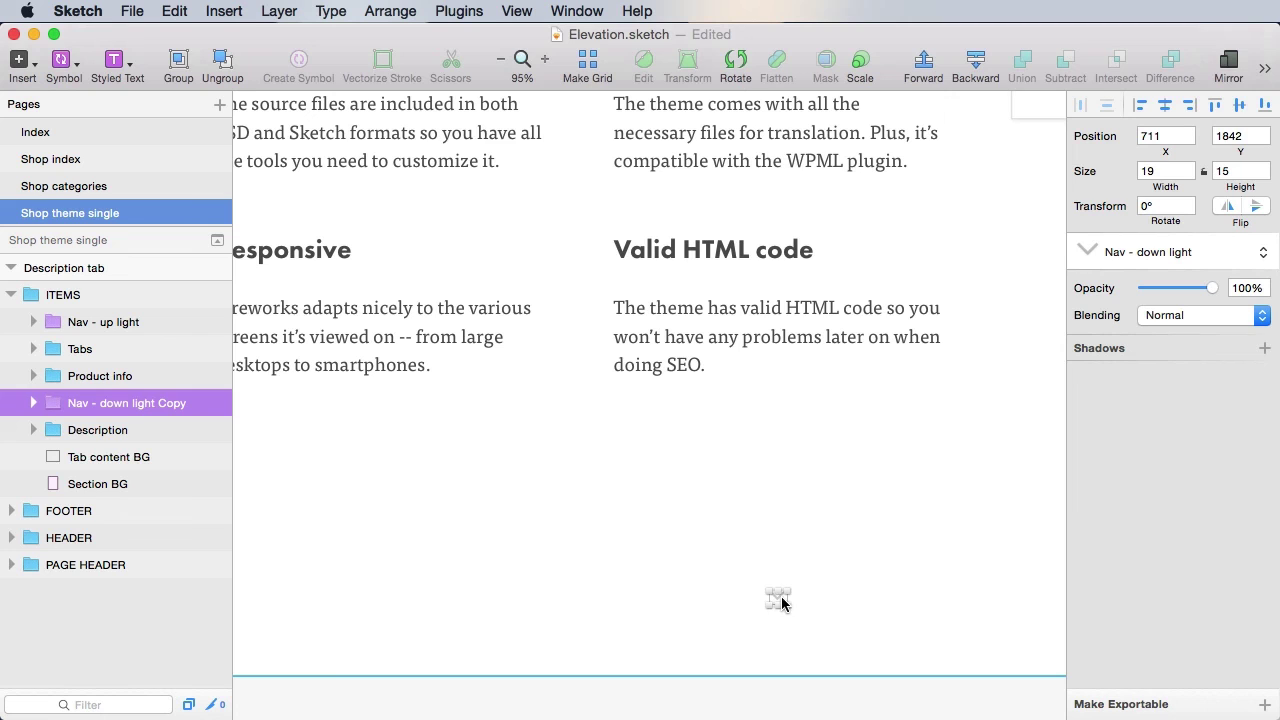
key("shift+Up")
key("shift+Up")
key("shift+Up")
key("shift+Up")
key("shift+Up")
key("shift+Up")
key("shift+Up")
key("shift+Up")
key("shift+Up")
key("shift+Up")
key("shift+Up")
key("shift+Up")
key("shift+Up")
key("shift+Up")
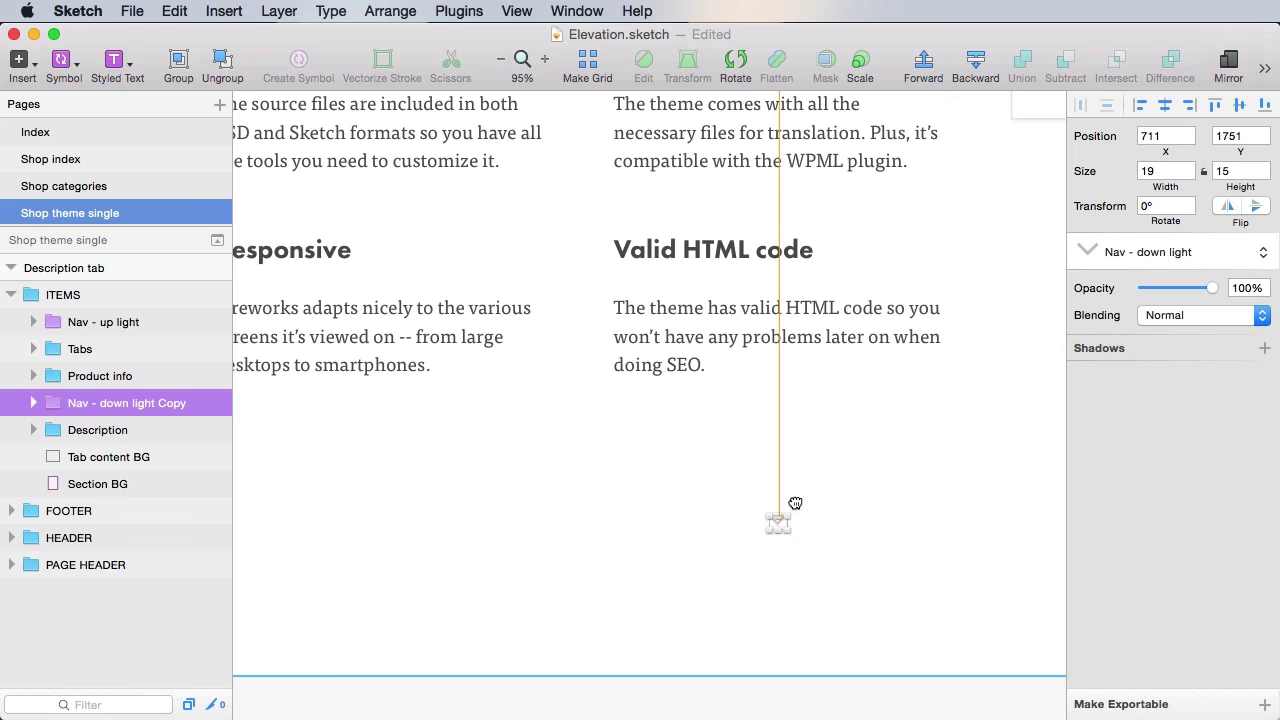
key("alt")
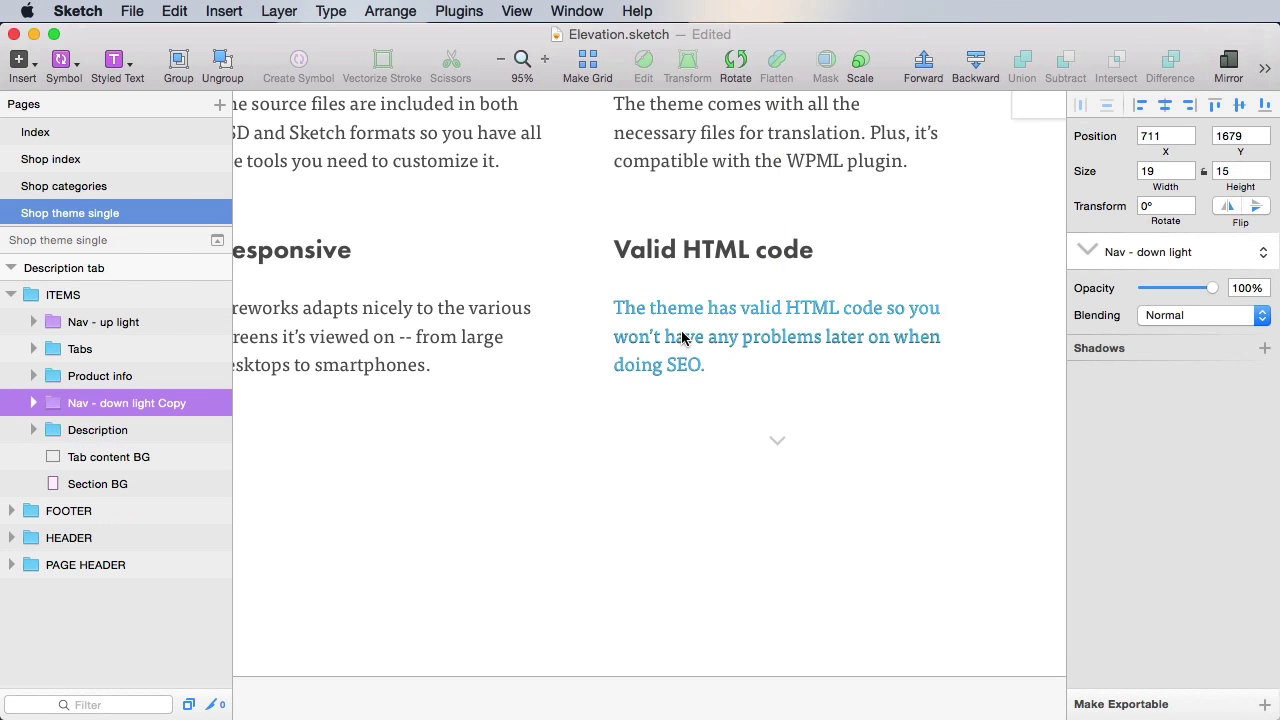
Shorten Tab content BG so that its lower edge sits a little below the down arrow.
left_click(777, 571)
left_click_drag(785, 670, 779, 508)
key("alt")
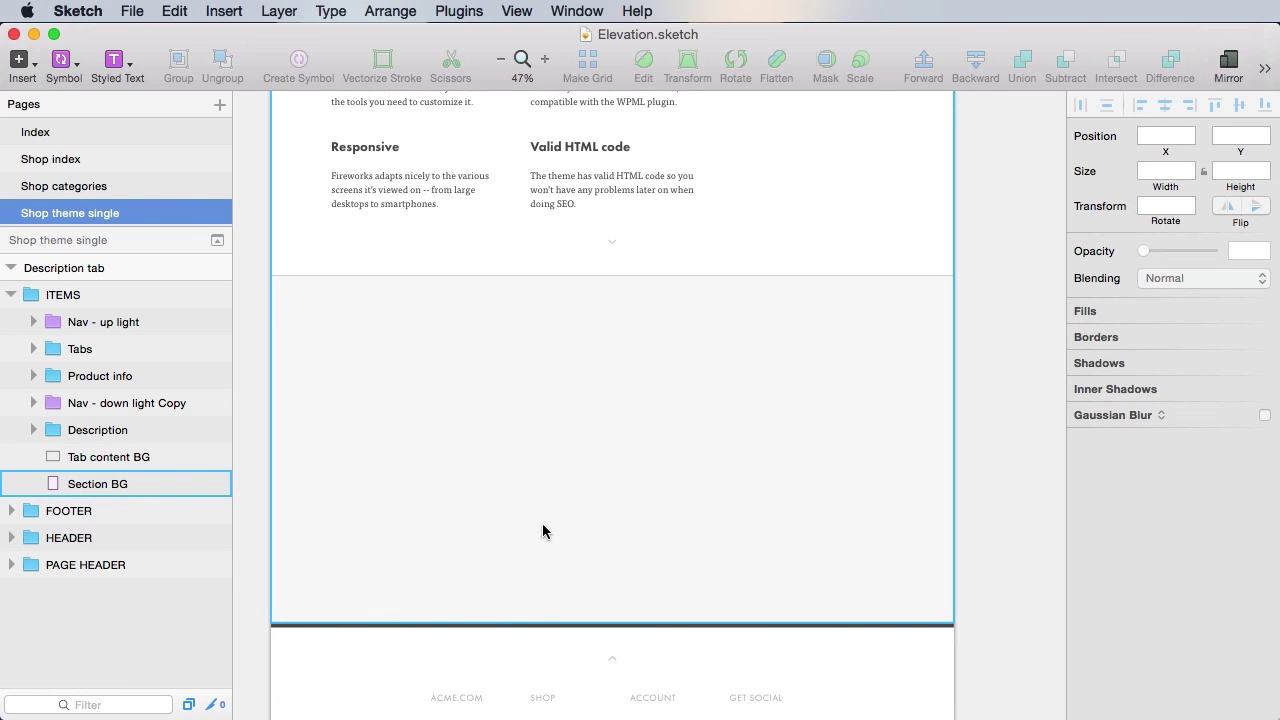
scroll(611, 491, "up", 5)
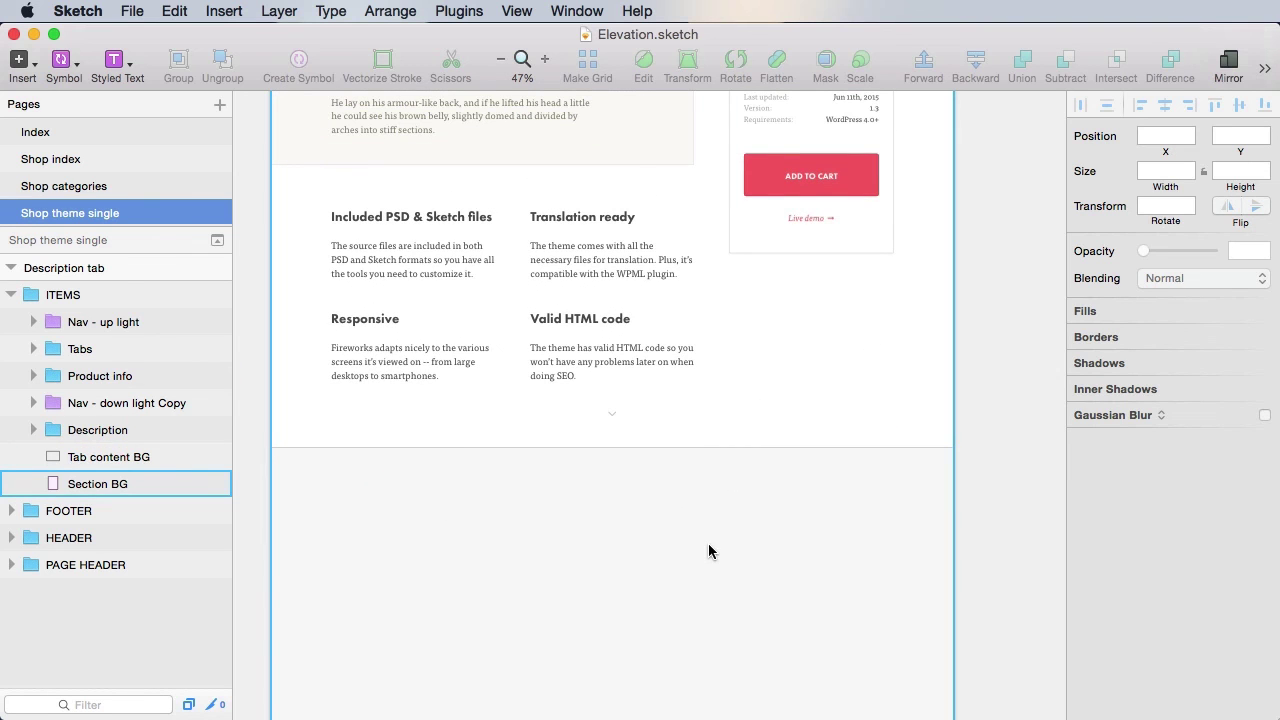
Move the FOOTER group down to Y 3300 to make room below the tab content area.
scroll(708, 551, "down", 6)
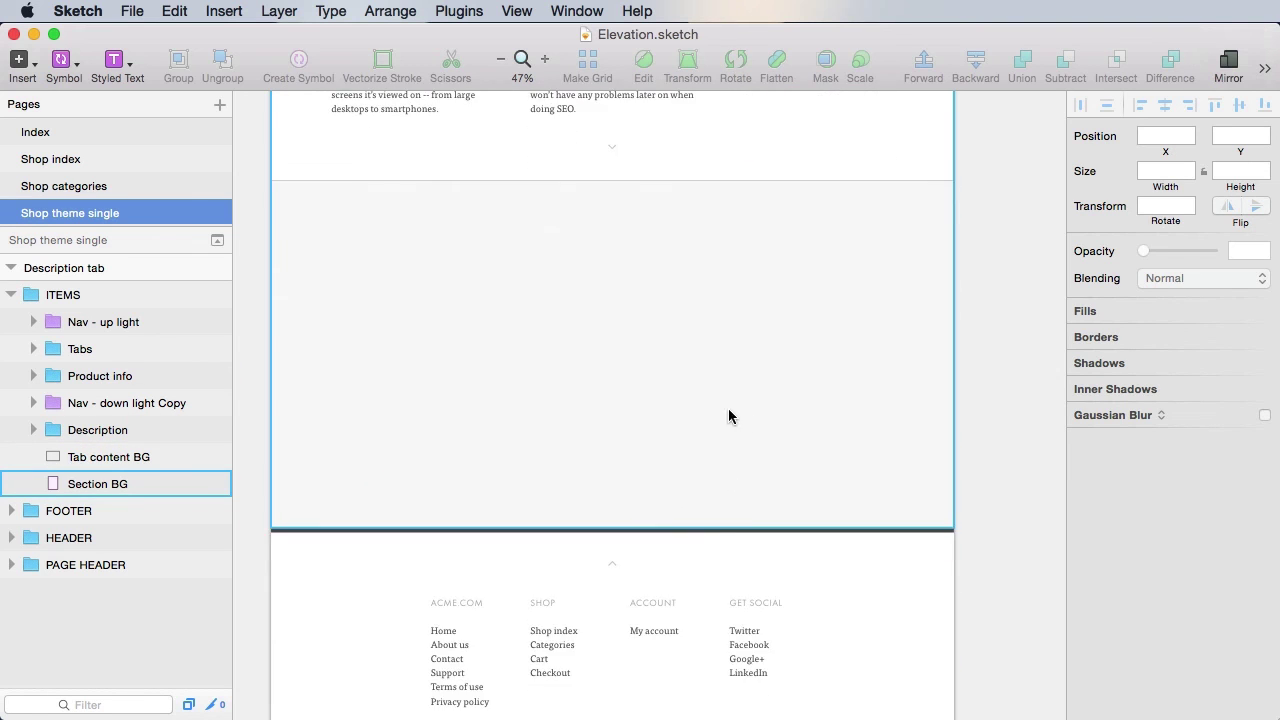
scroll(920, 540, "down", 2)
scroll(1001, 345, "down", 3)
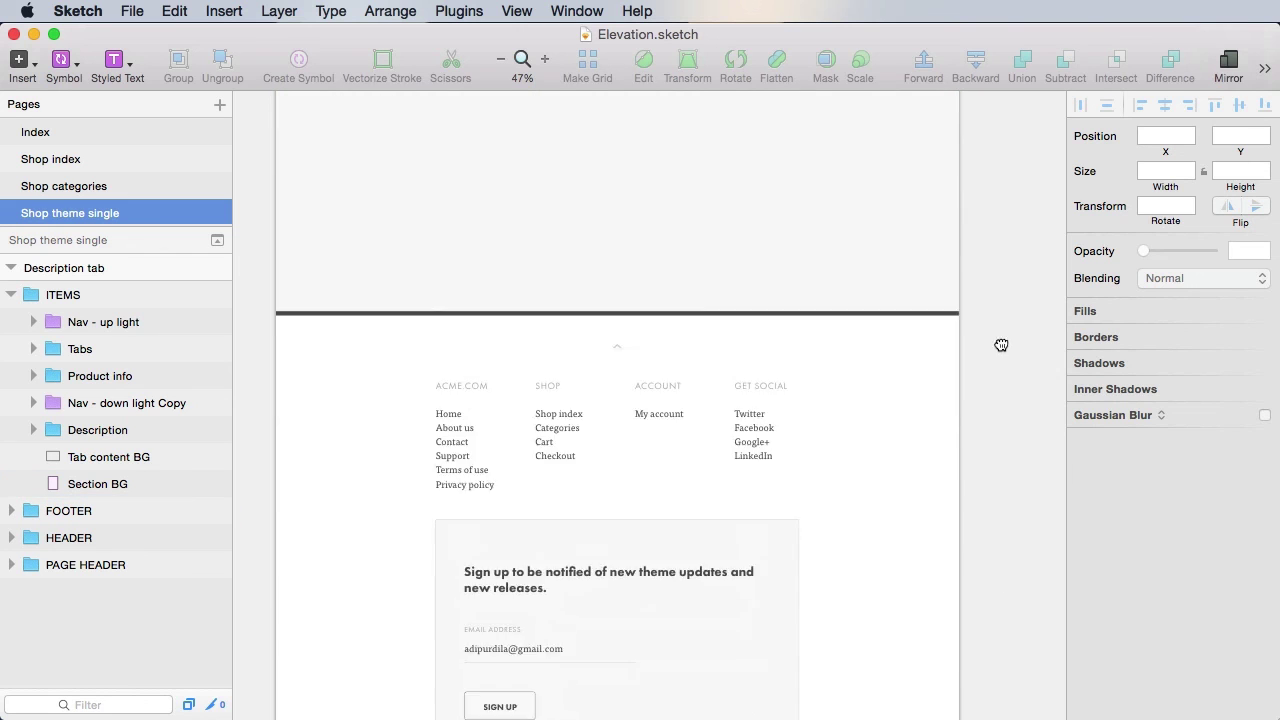
scroll(1001, 345, "down", 2)
left_click(791, 191)
left_click_drag(791, 191, 797, 575)
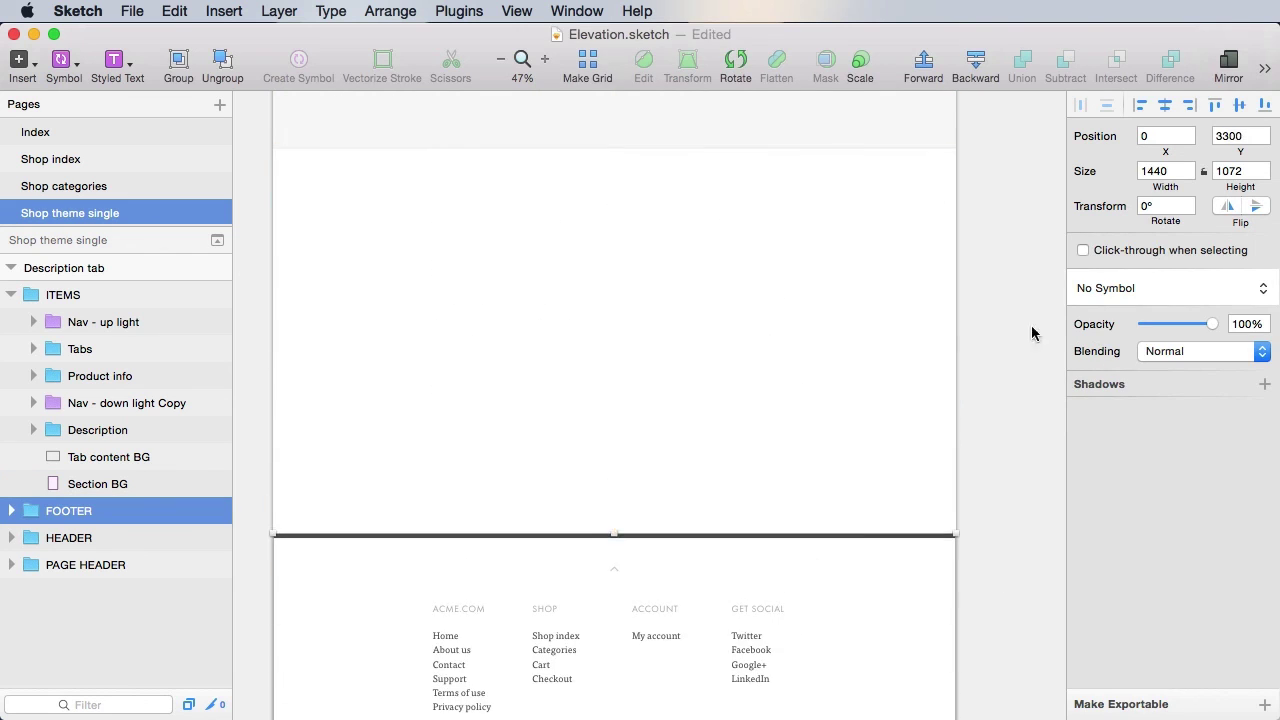
left_click(1032, 333)
Extend Section BG downward to a height of 2387, filling the space below Tab content BG.
left_click_drag(964, 228, 988, 458)
left_click(840, 345)
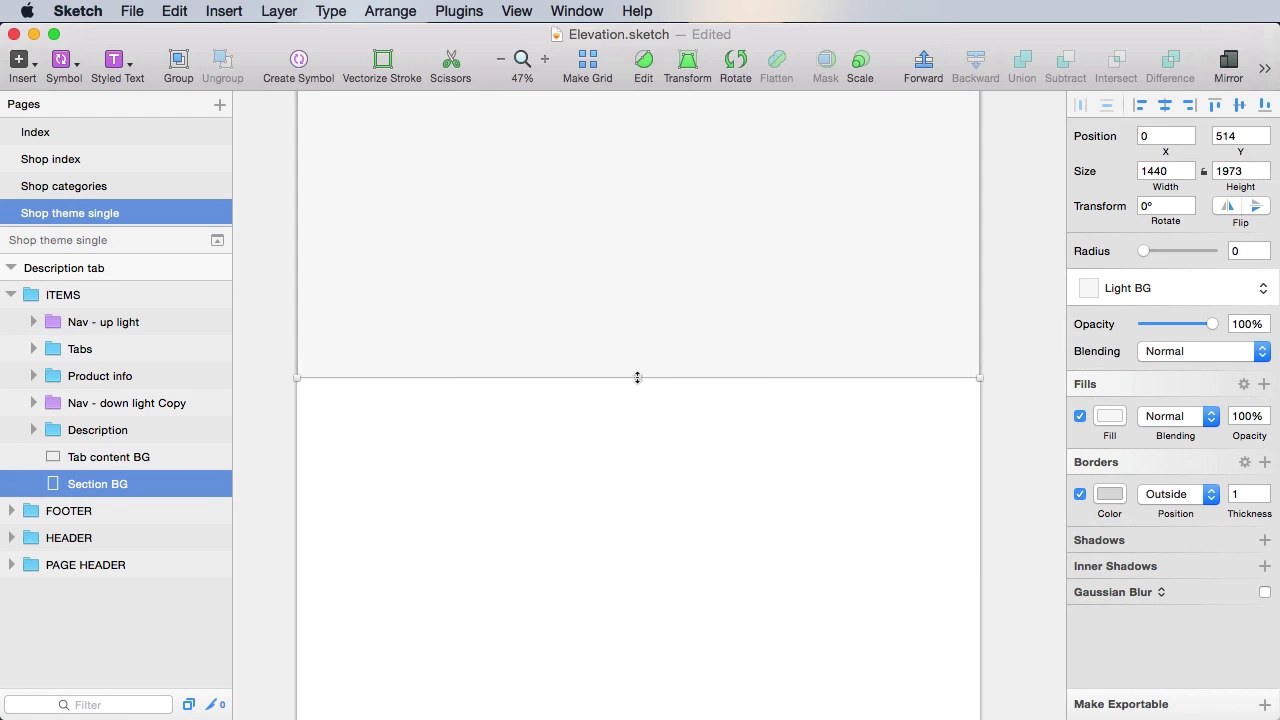
left_click_drag(637, 377, 637, 573)
left_click(1031, 240)
left_click_drag(1022, 210, 1012, 449)
left_click(840, 430)
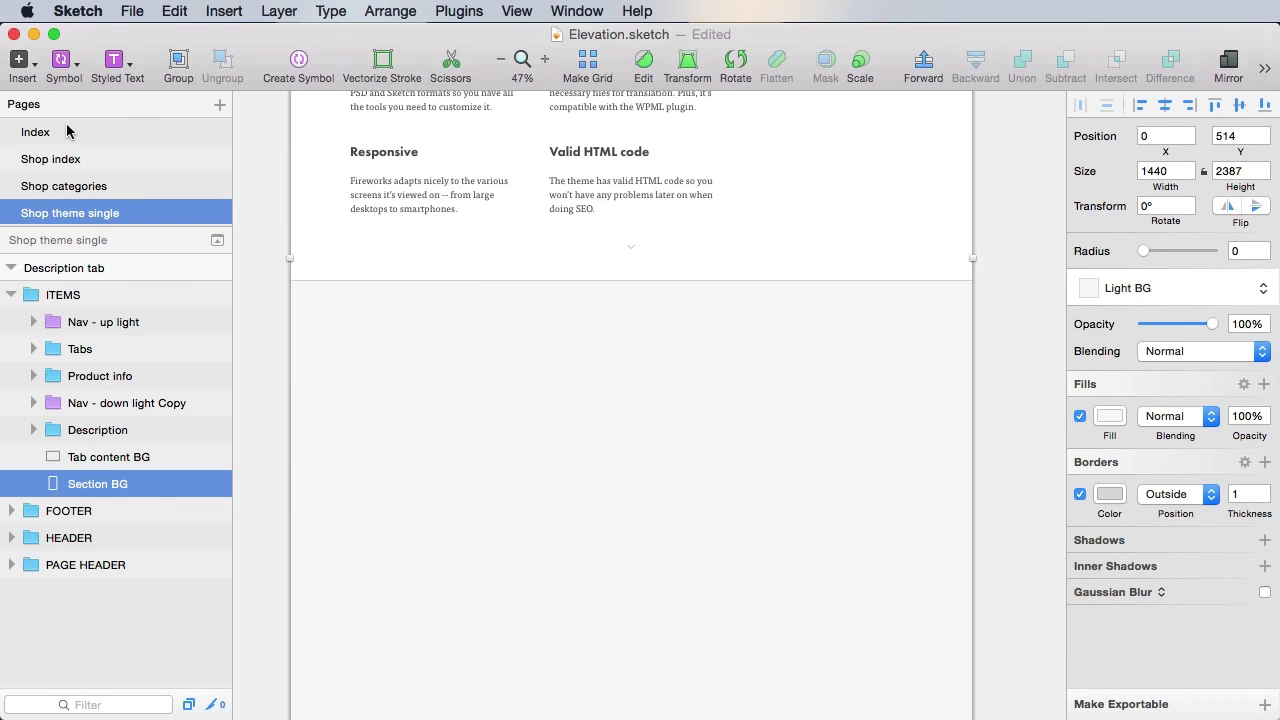
Copy the up arrow, 12 THEMES heading, Fireworks and Grid product cards, and down arrow from the Index page's PREVIEW group.
left_click(67, 131)
left_click(906, 277)
scroll(900, 290, "up", 8)
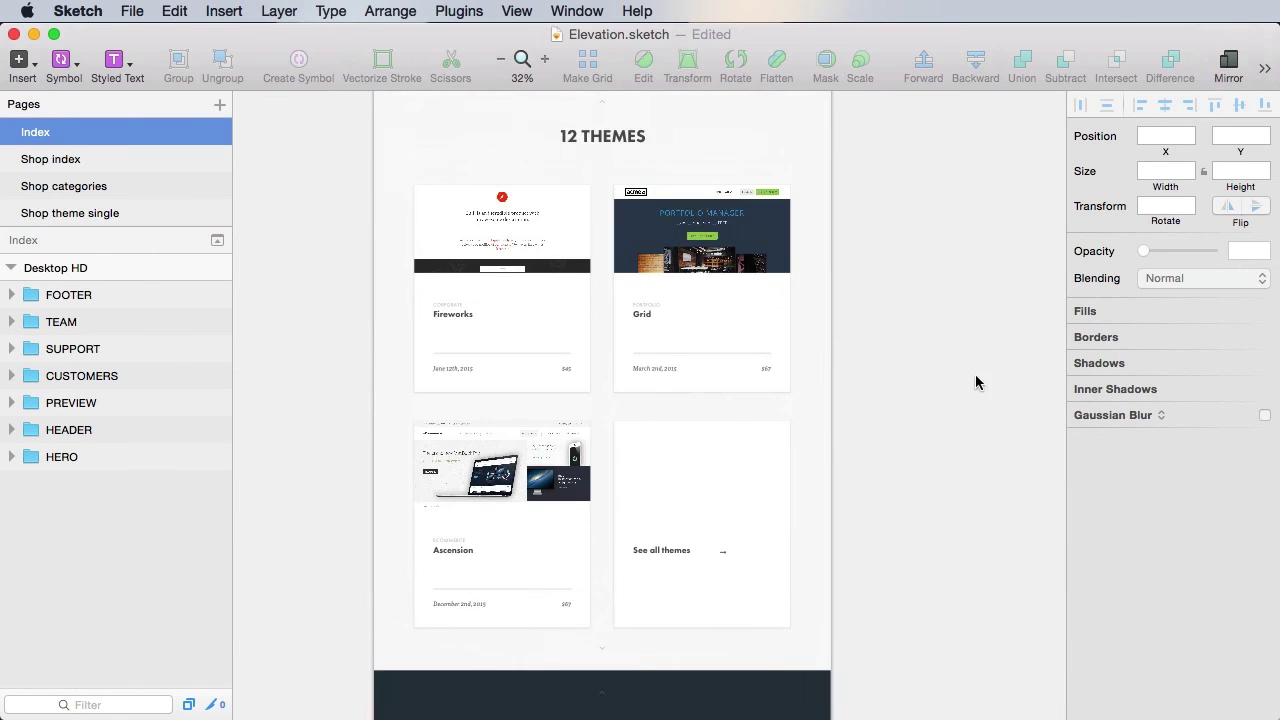
scroll(976, 382, "up", 3)
left_click(543, 397)
left_click(705, 400, "shift")
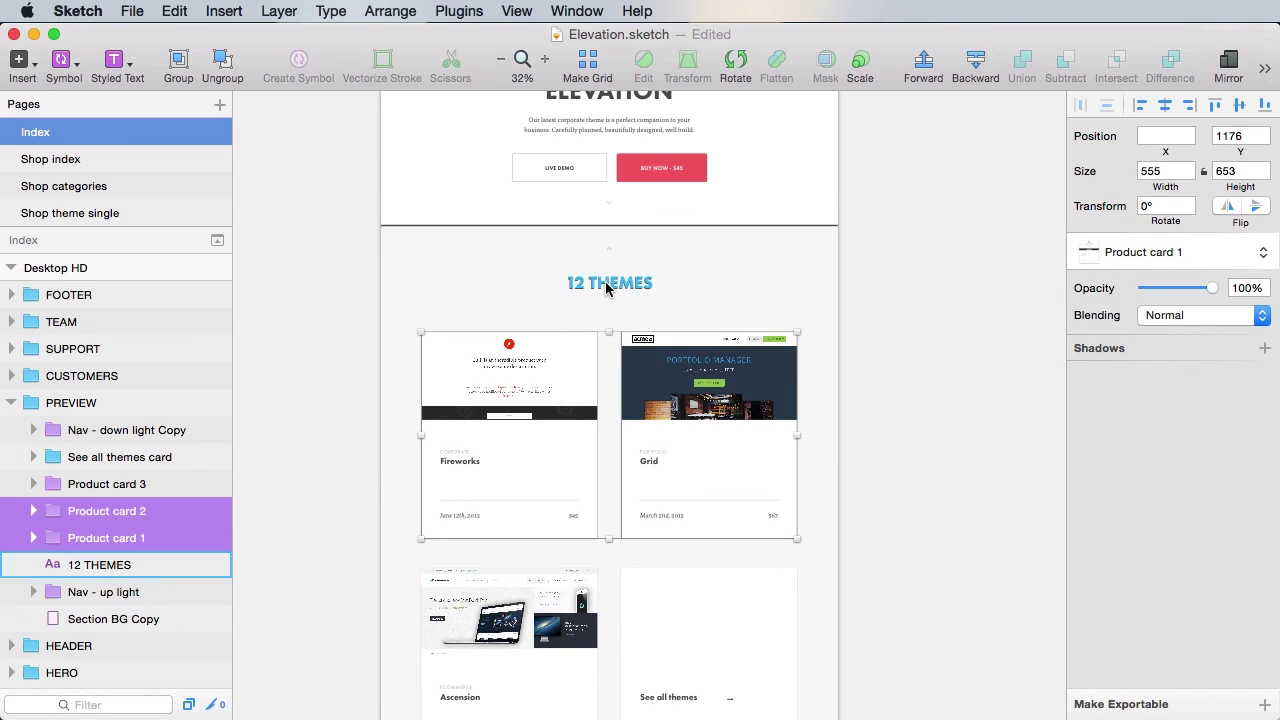
left_click(609, 283, "shift")
left_click(610, 251, "shift")
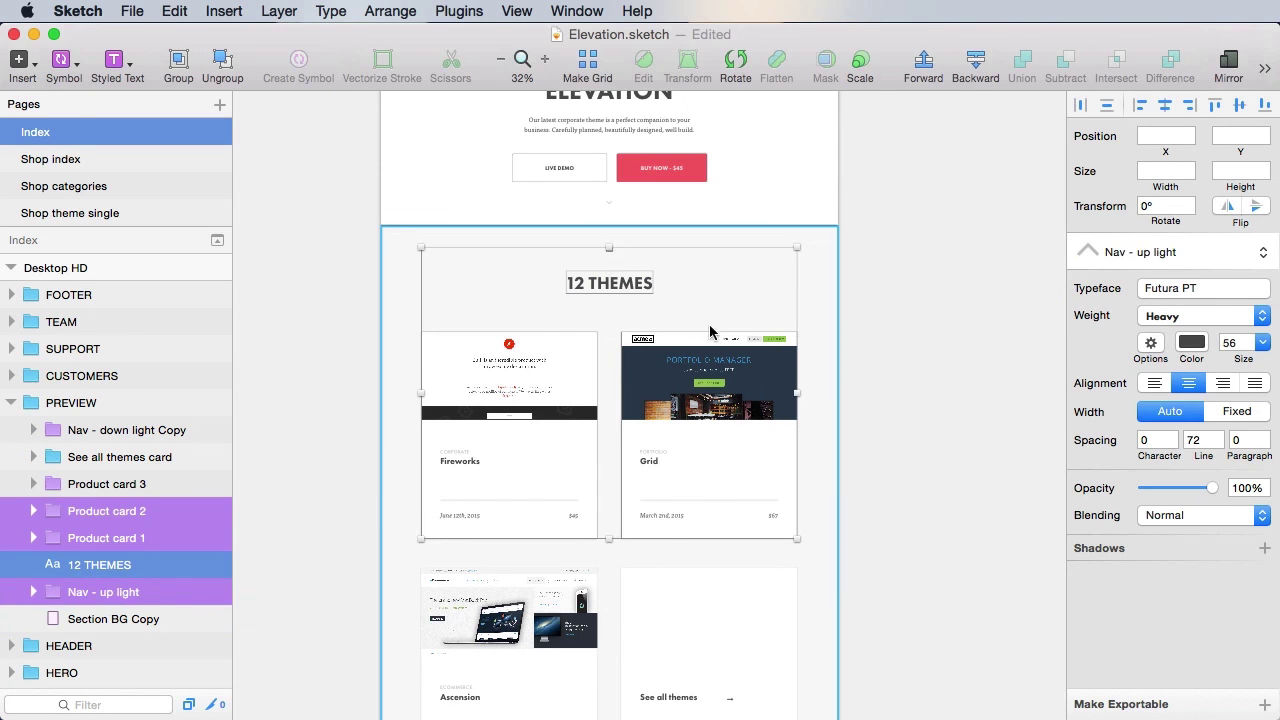
scroll(789, 497, "down", 6)
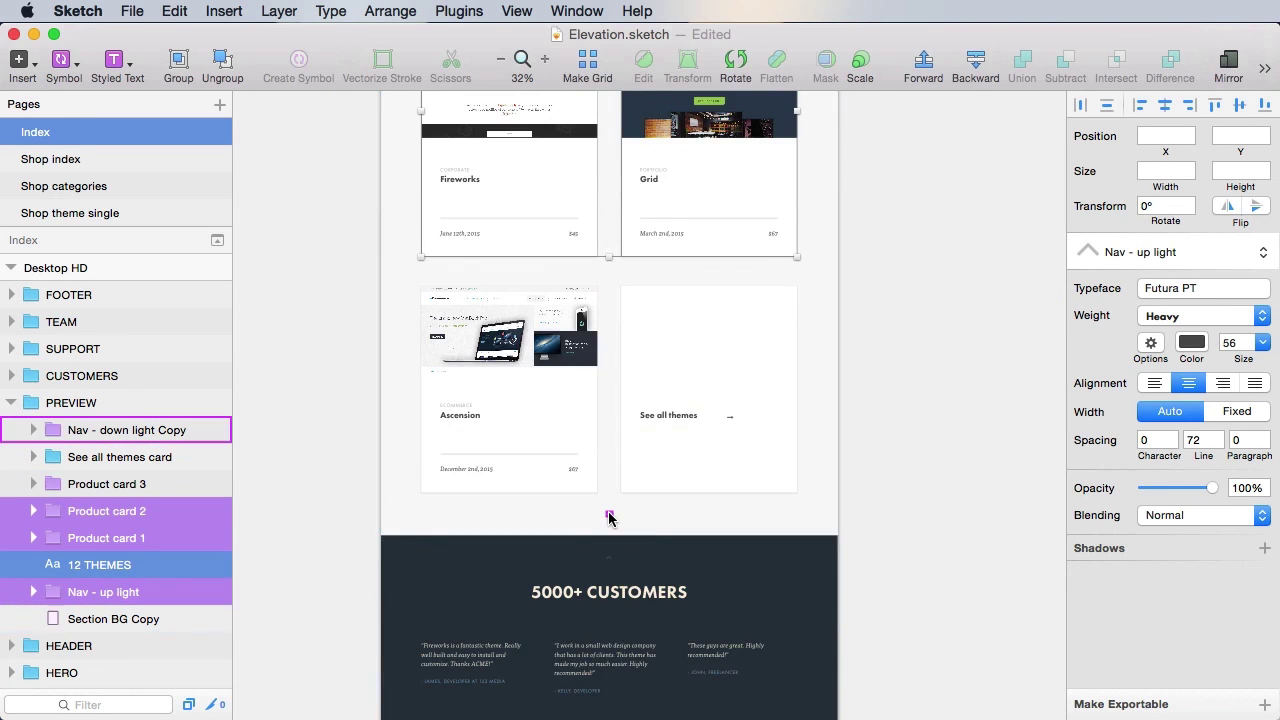
left_click(608, 517, "shift")
key("super+c")
Paste the copied elements into the Shop theme single page as one group centred horizontally on the artboard.
left_click(85, 213)
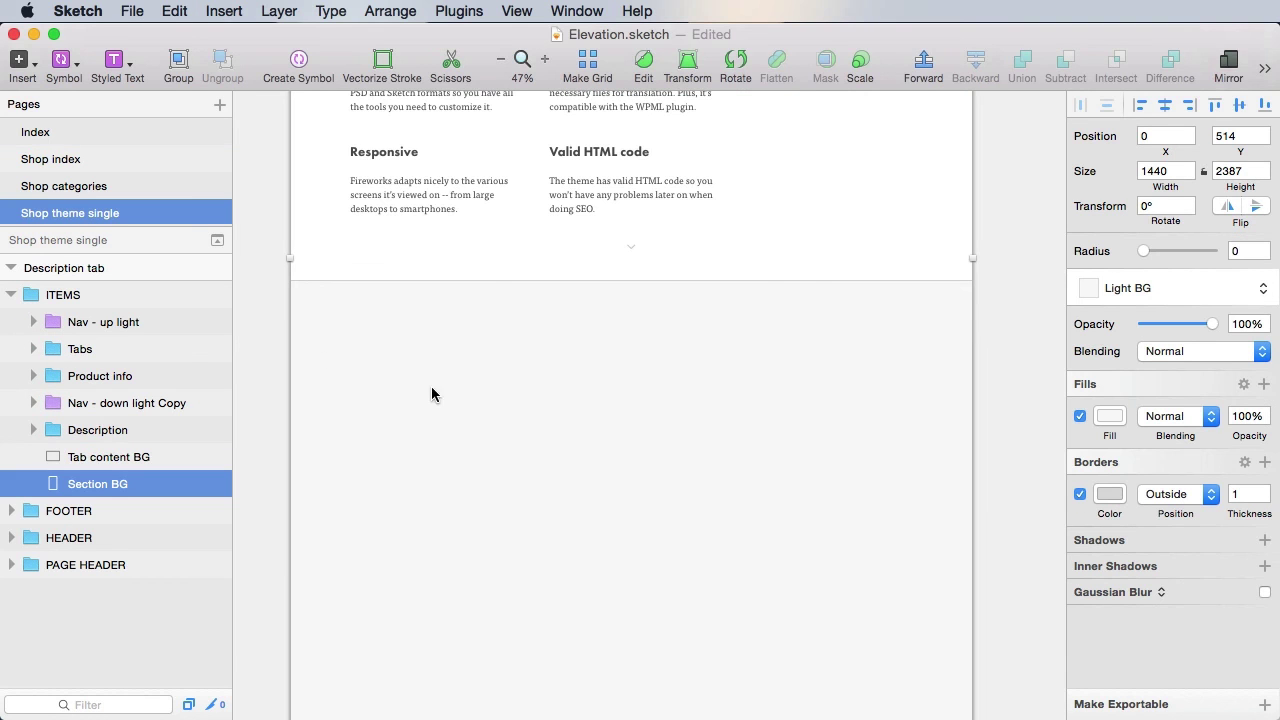
key("super+v")
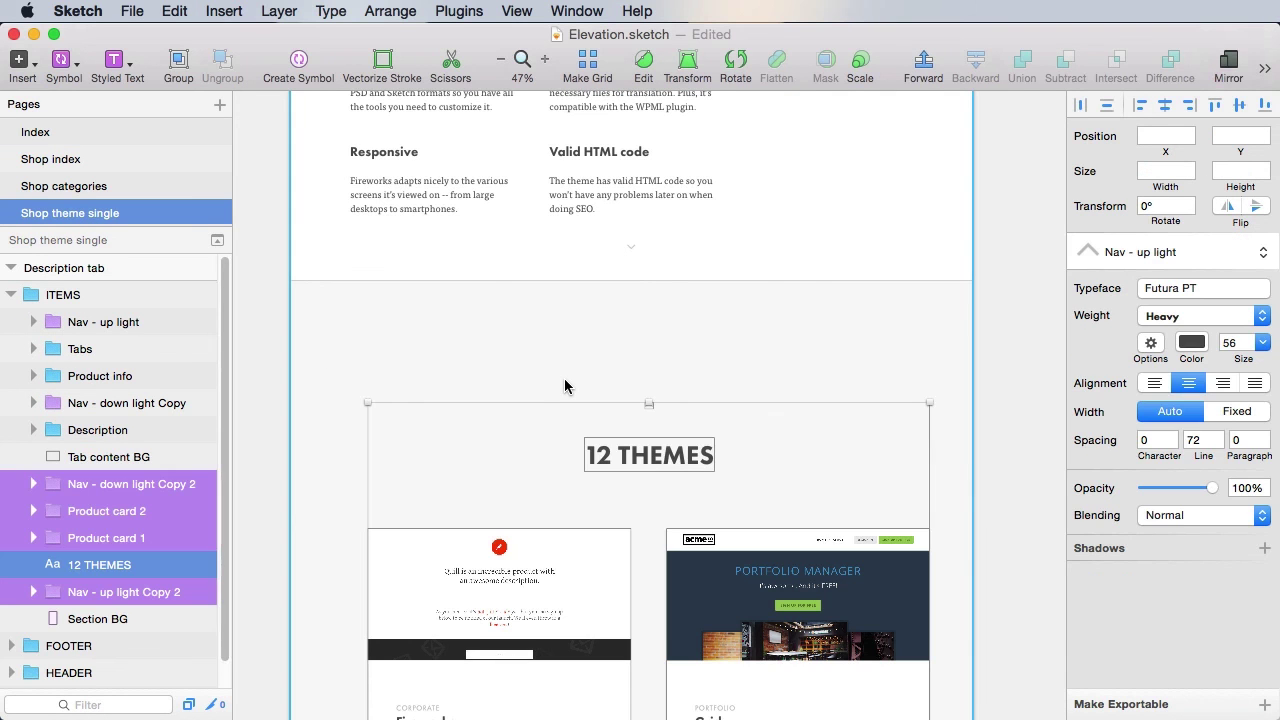
key("super+g")
left_click(1164, 105)
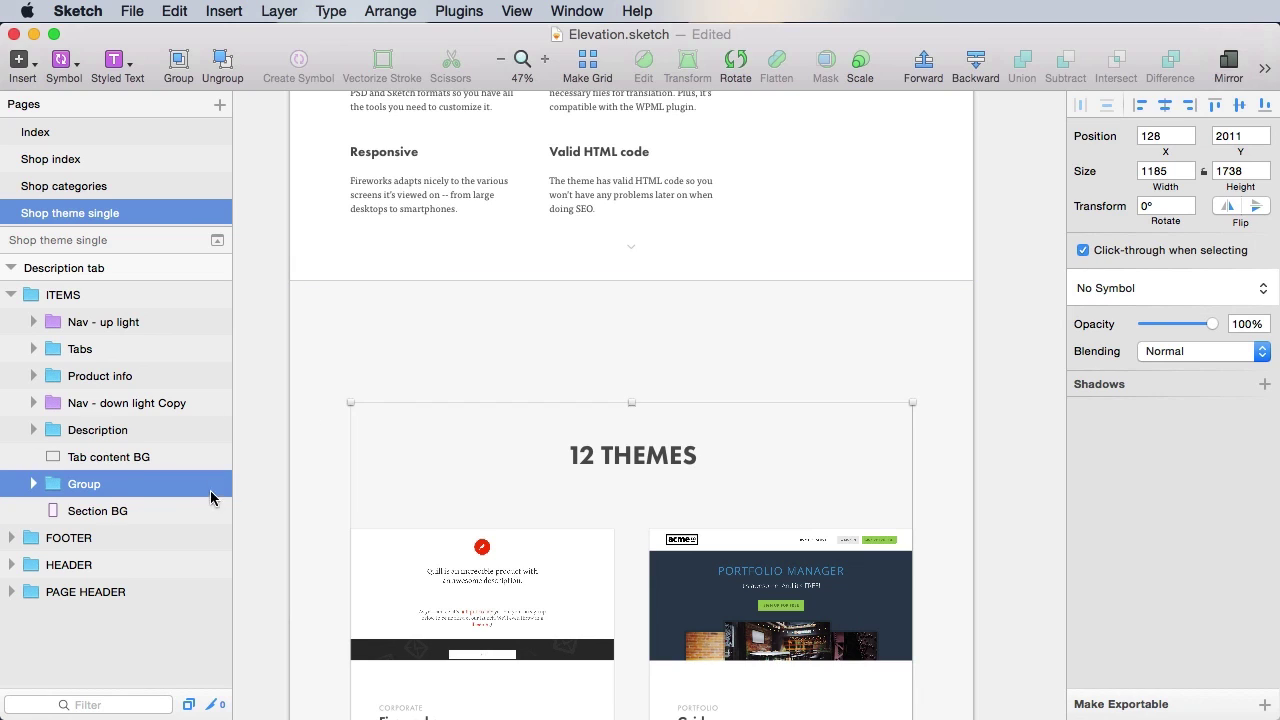
Rename the pasted group as Similar themes and move it up close beneath the tab content's lower border.
key("super+r")
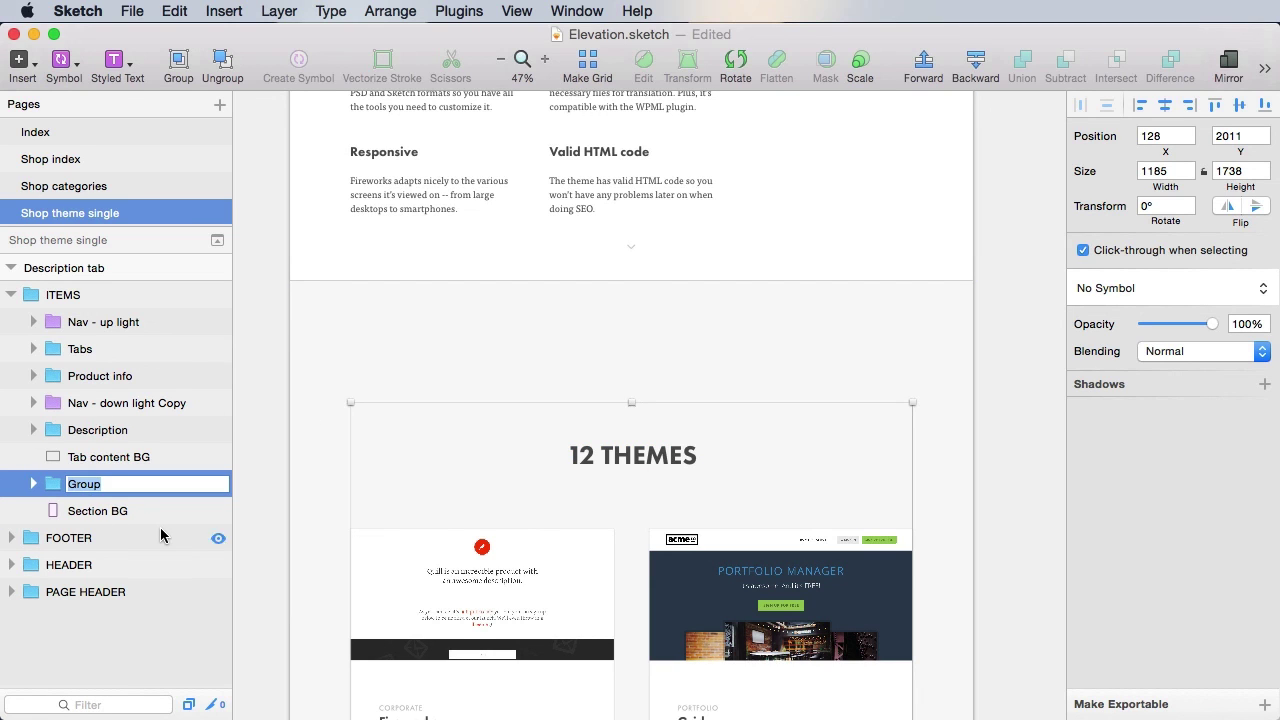
type("Similar themes")
key("Return")
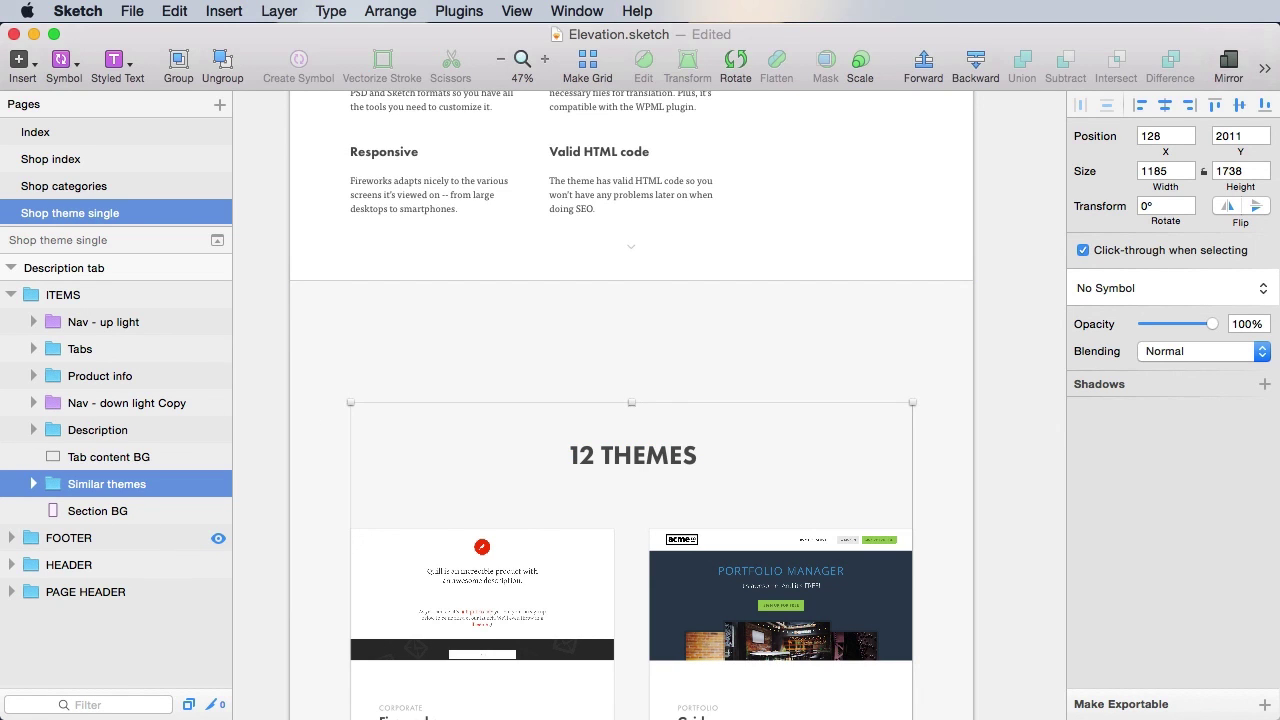
left_click(1008, 410)
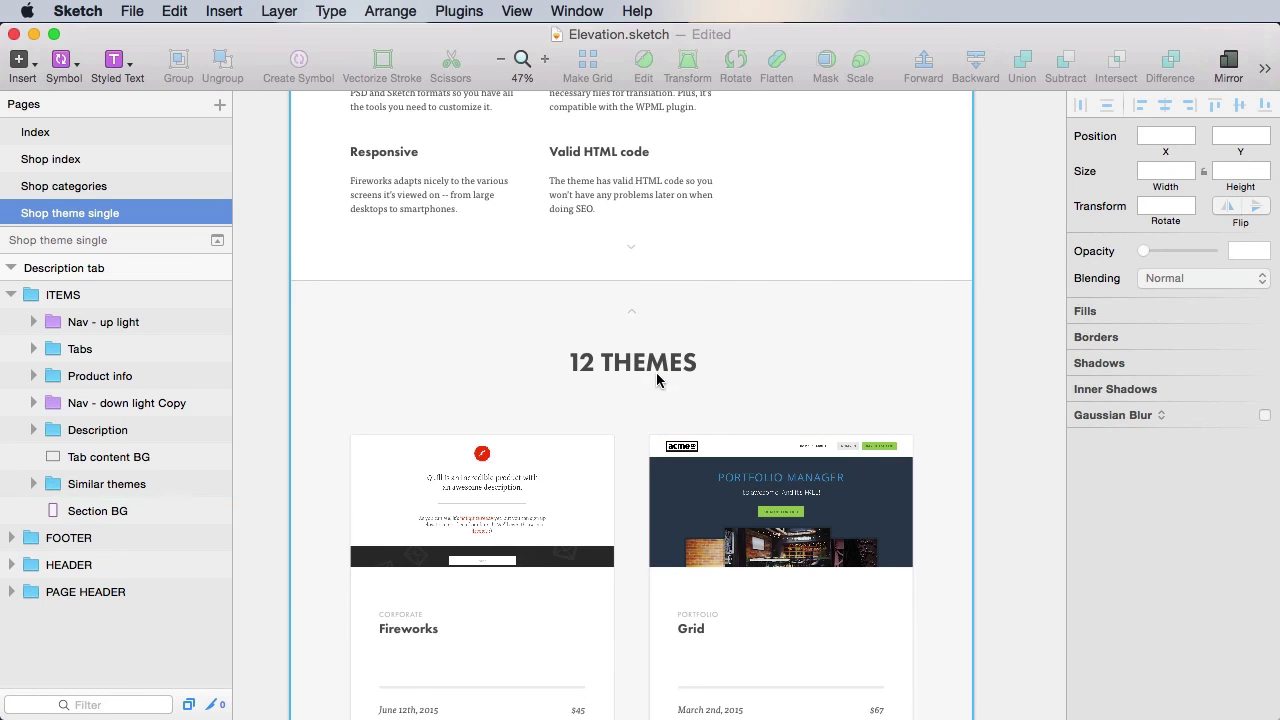
Replace the 12 THEMES heading text with SIMILAR THEMES.
left_click(658, 370)
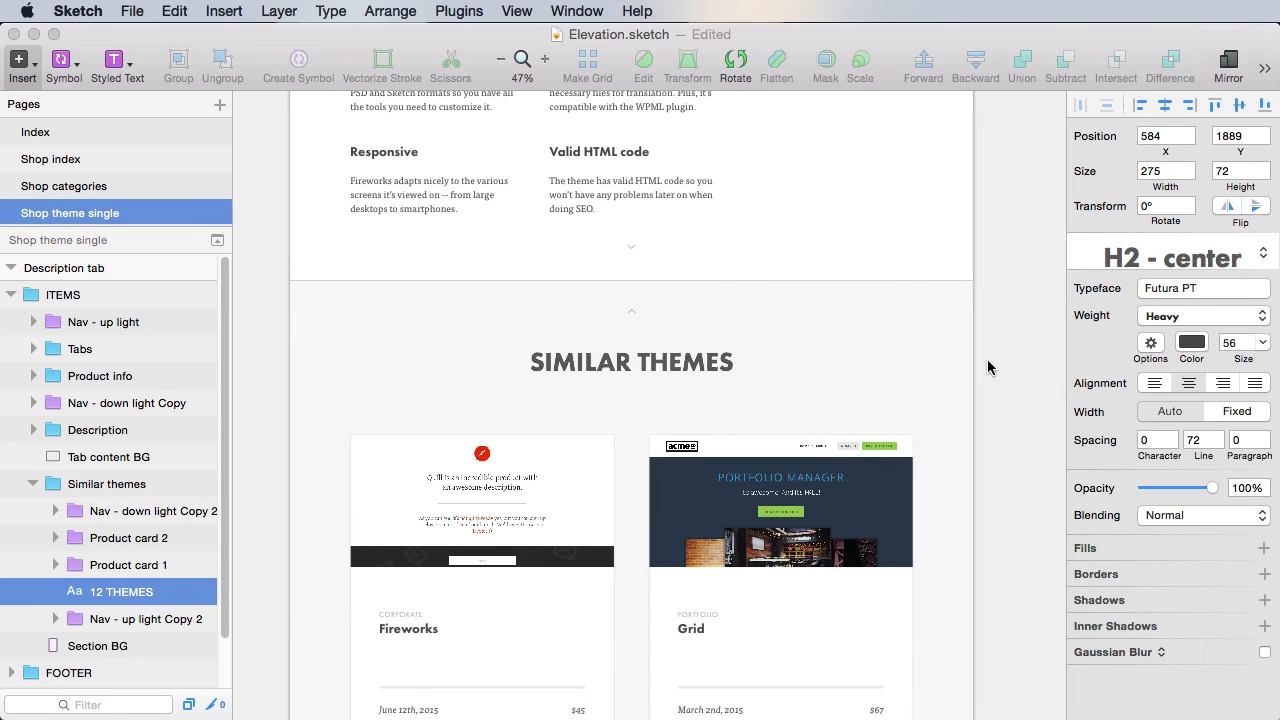
left_click(1002, 400)
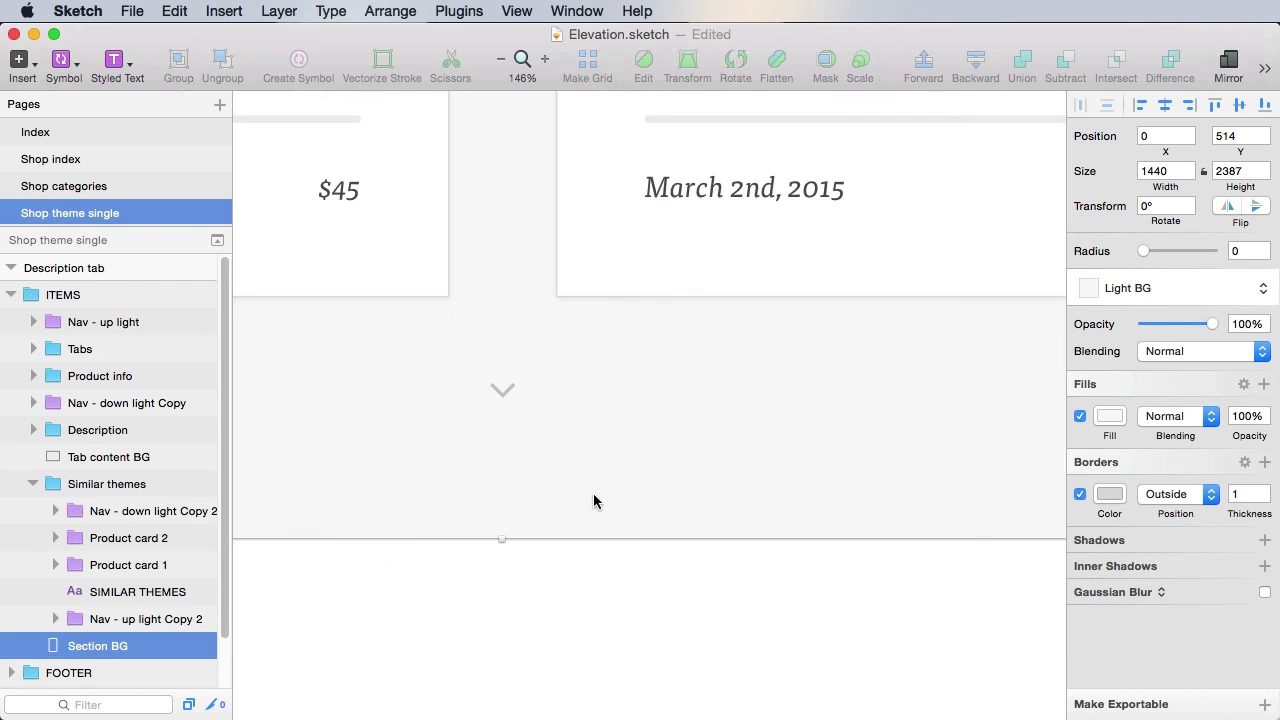
Shorten Section BG to end slightly below the Similar themes down arrow, and move the footer up to meet its lower edge.
left_click_drag(503, 536, 503, 503)
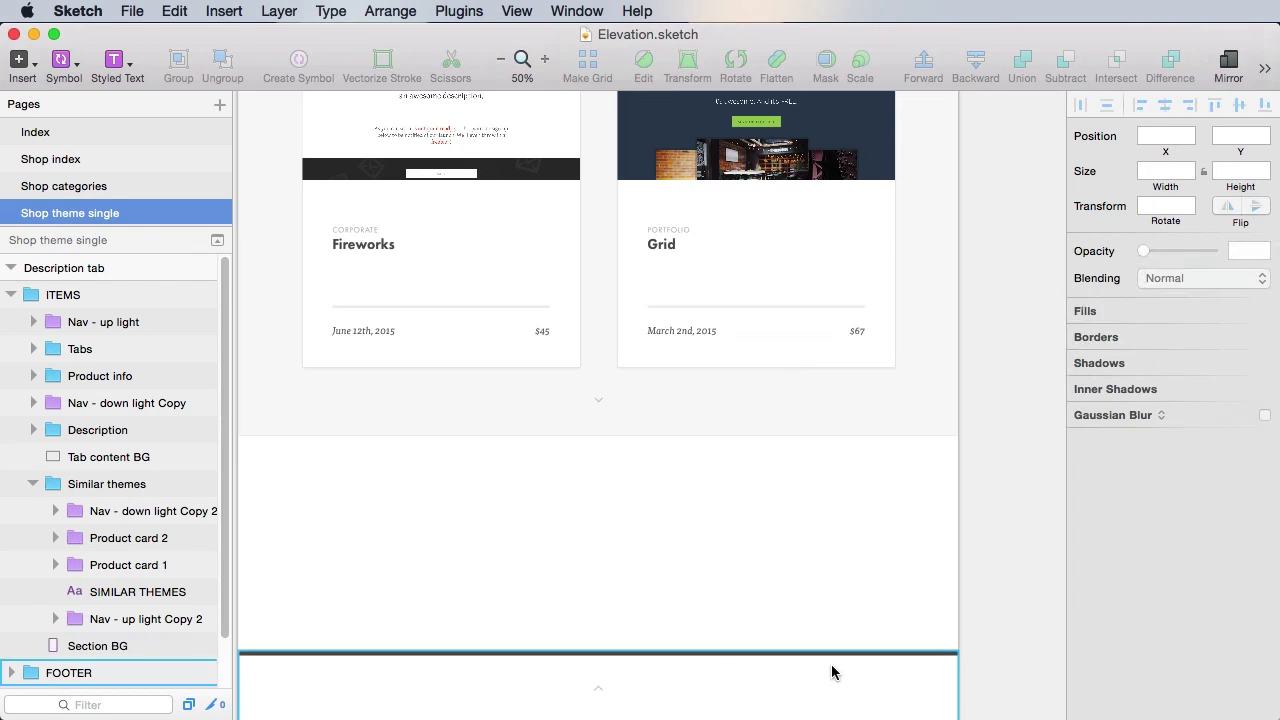
left_click(751, 693)
left_click_drag(751, 693, 760, 482)
left_click(1004, 542)
Save the document and extend the Description tab artboard downward to fit the whole footer.
key("super+s")
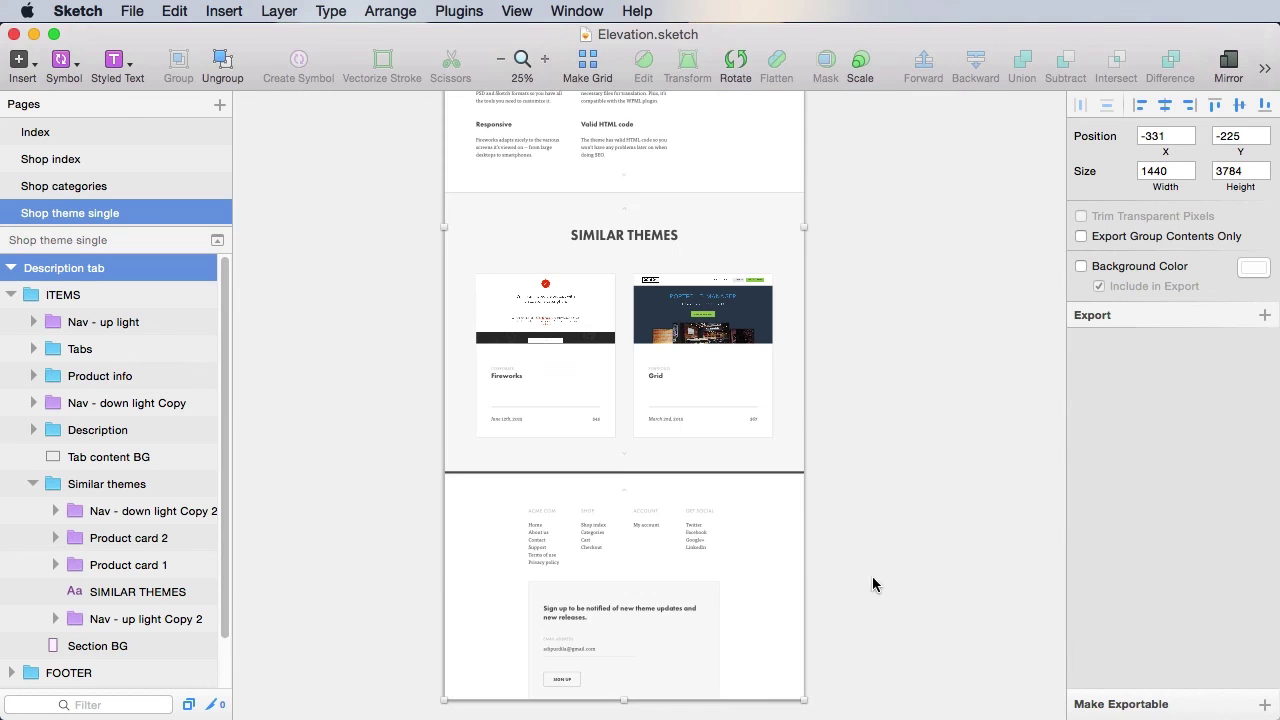
scroll(872, 576, "down", 3)
left_click_drag(625, 621, 645, 695)
left_click(875, 560)
Review the Description tab page's overall layout, from the Fireworks header through the tab content and similar themes to the footer.
scroll(875, 560, "up", 3)
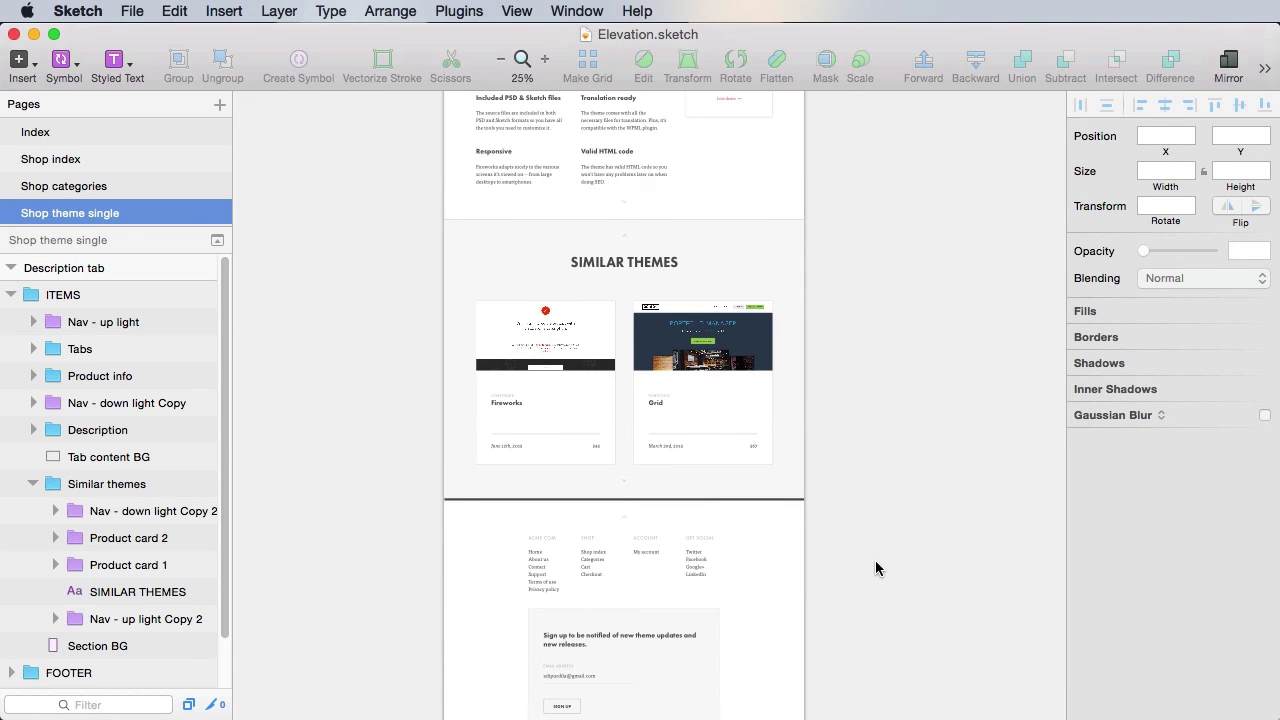
scroll(875, 560, "up", 3)
scroll(895, 483, "up", 3)
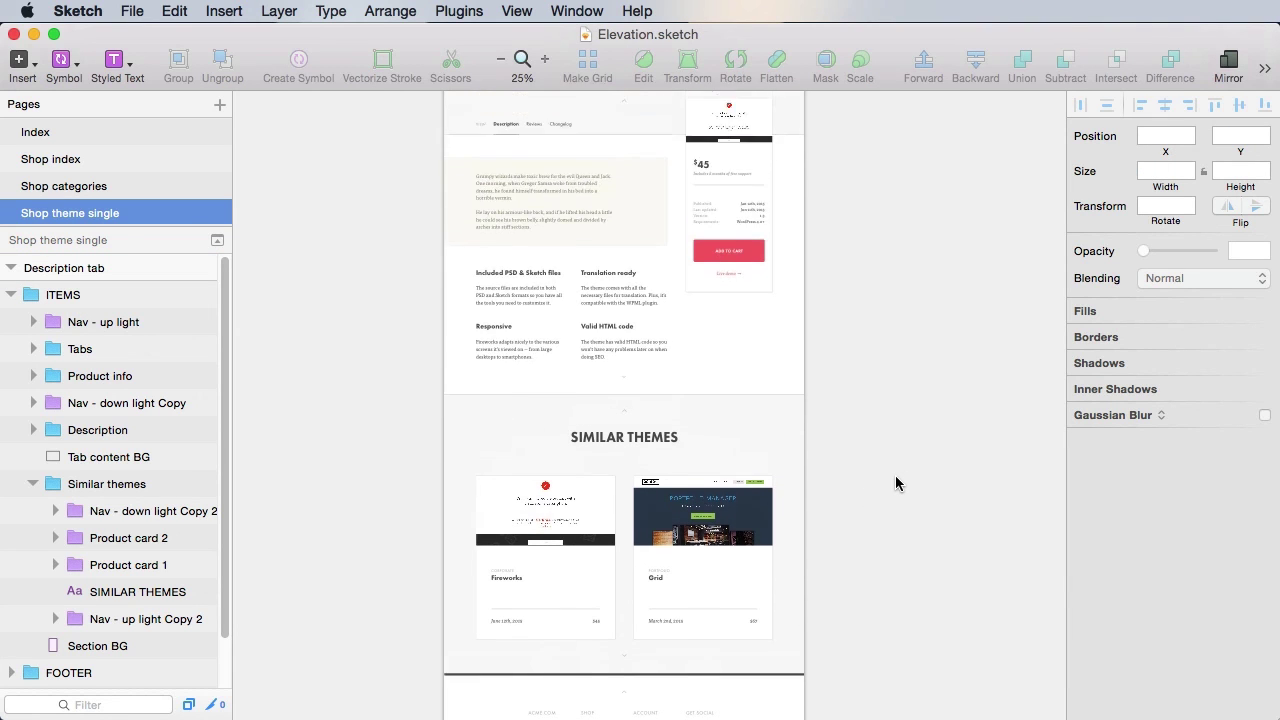
scroll(877, 445, "up", 6)
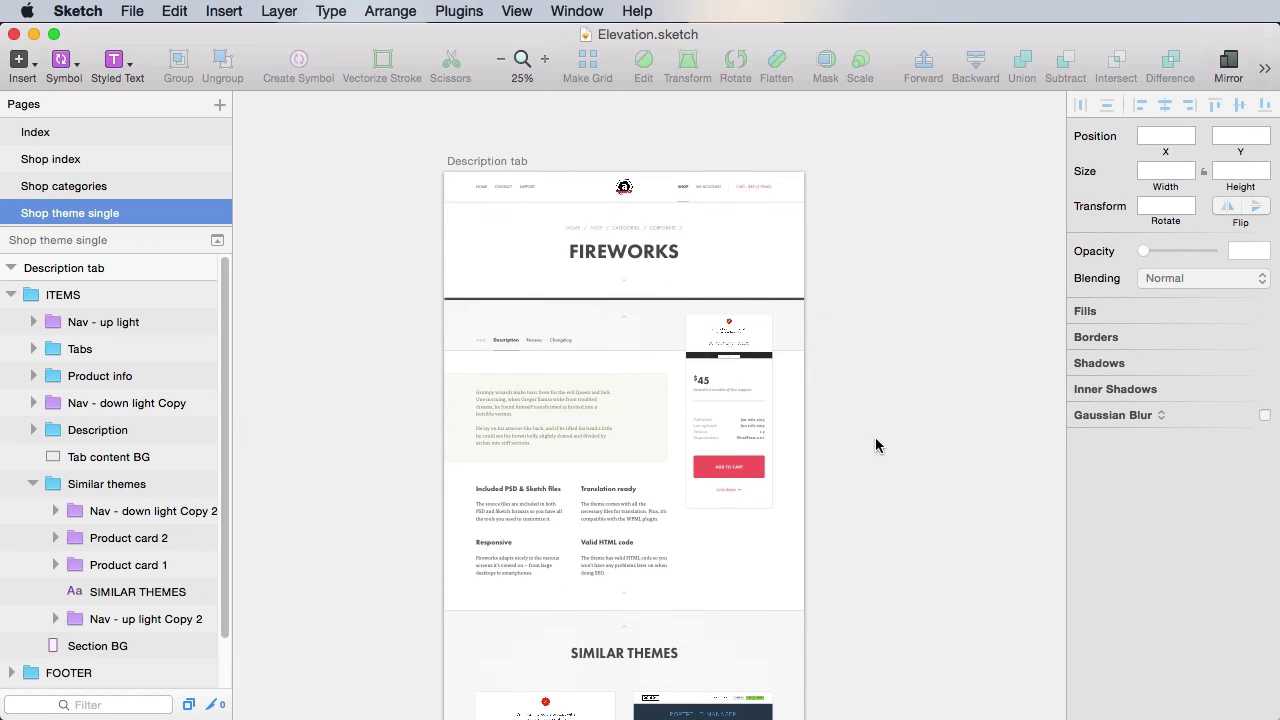
scroll(954, 408, "down", 4)
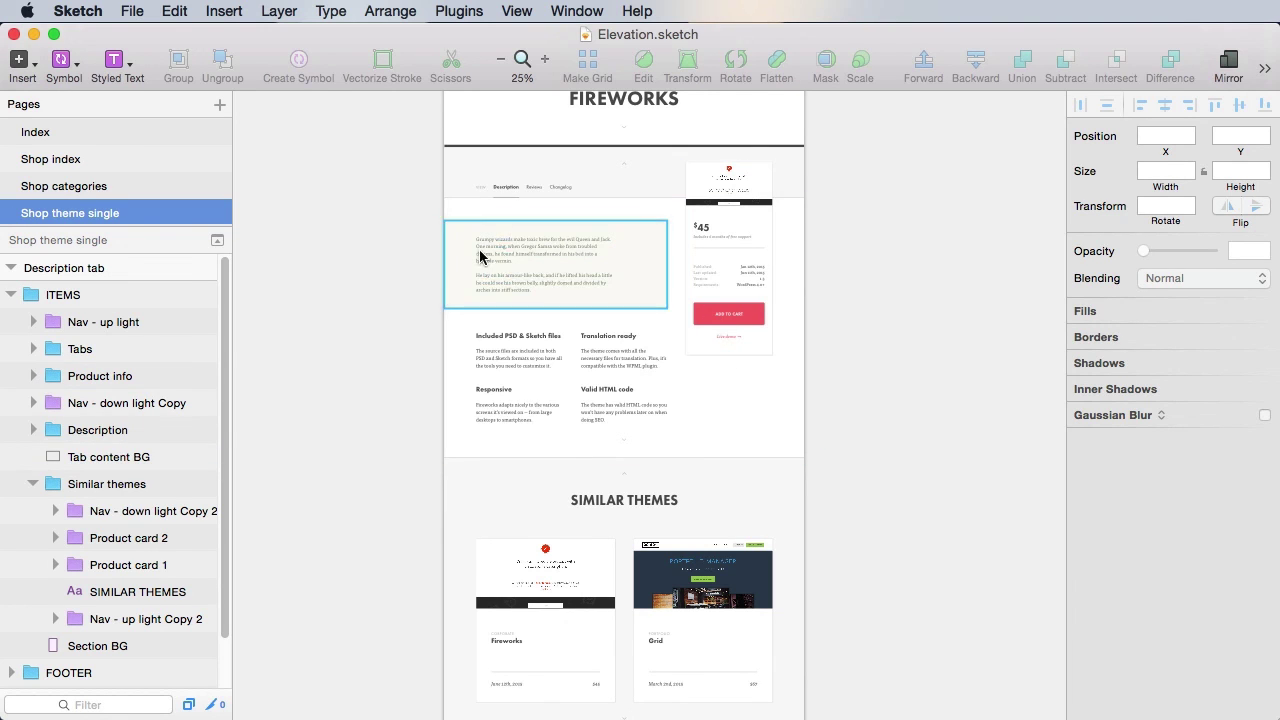
scroll(651, 449, "down", 3)
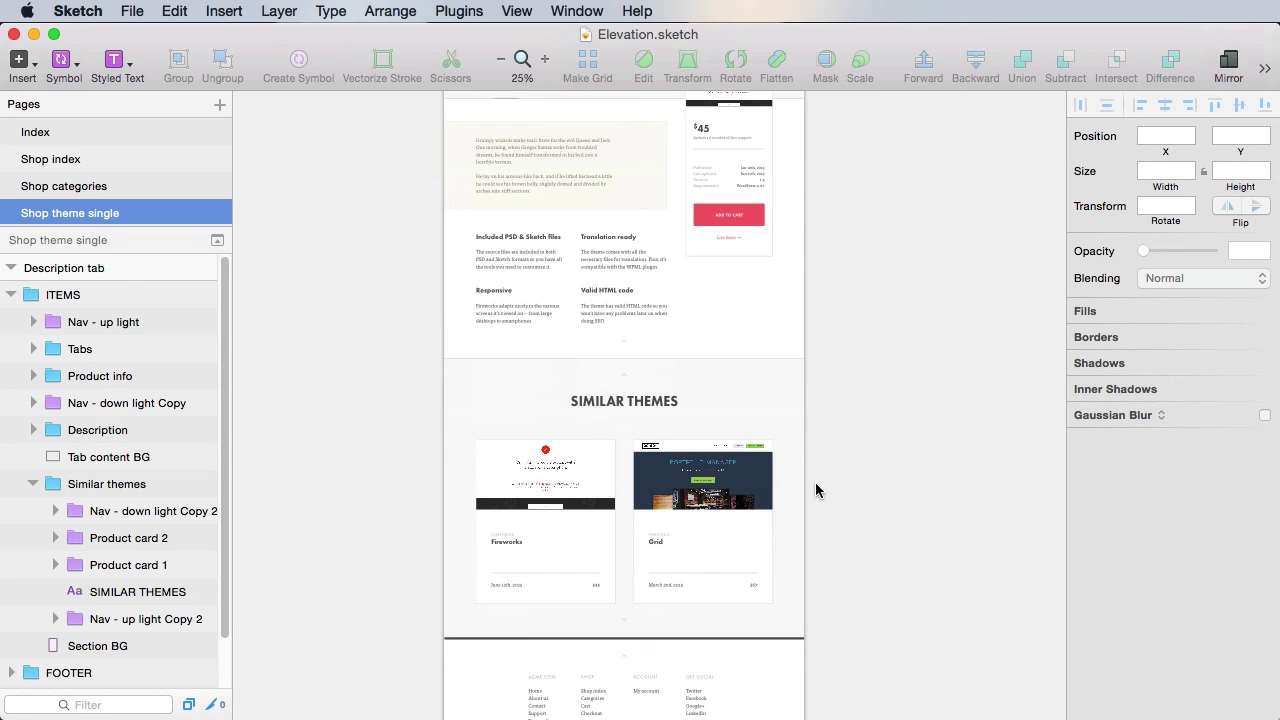
scroll(994, 443, "down", 2)
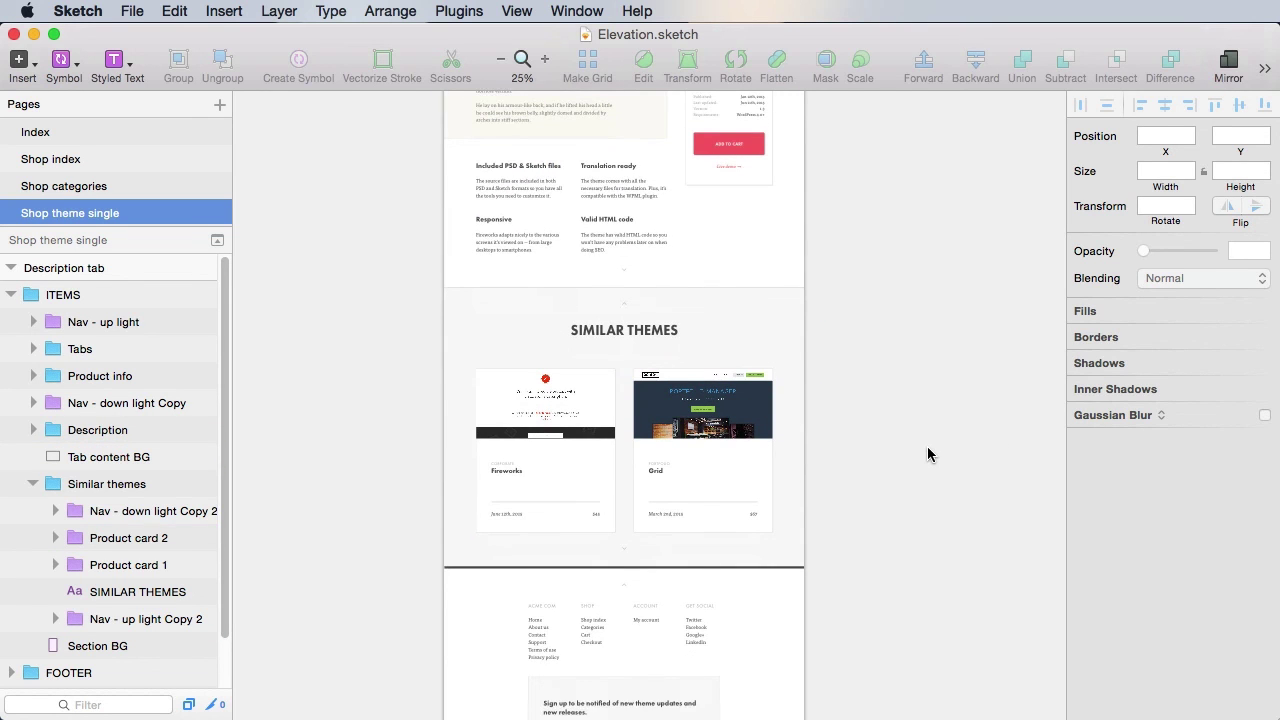